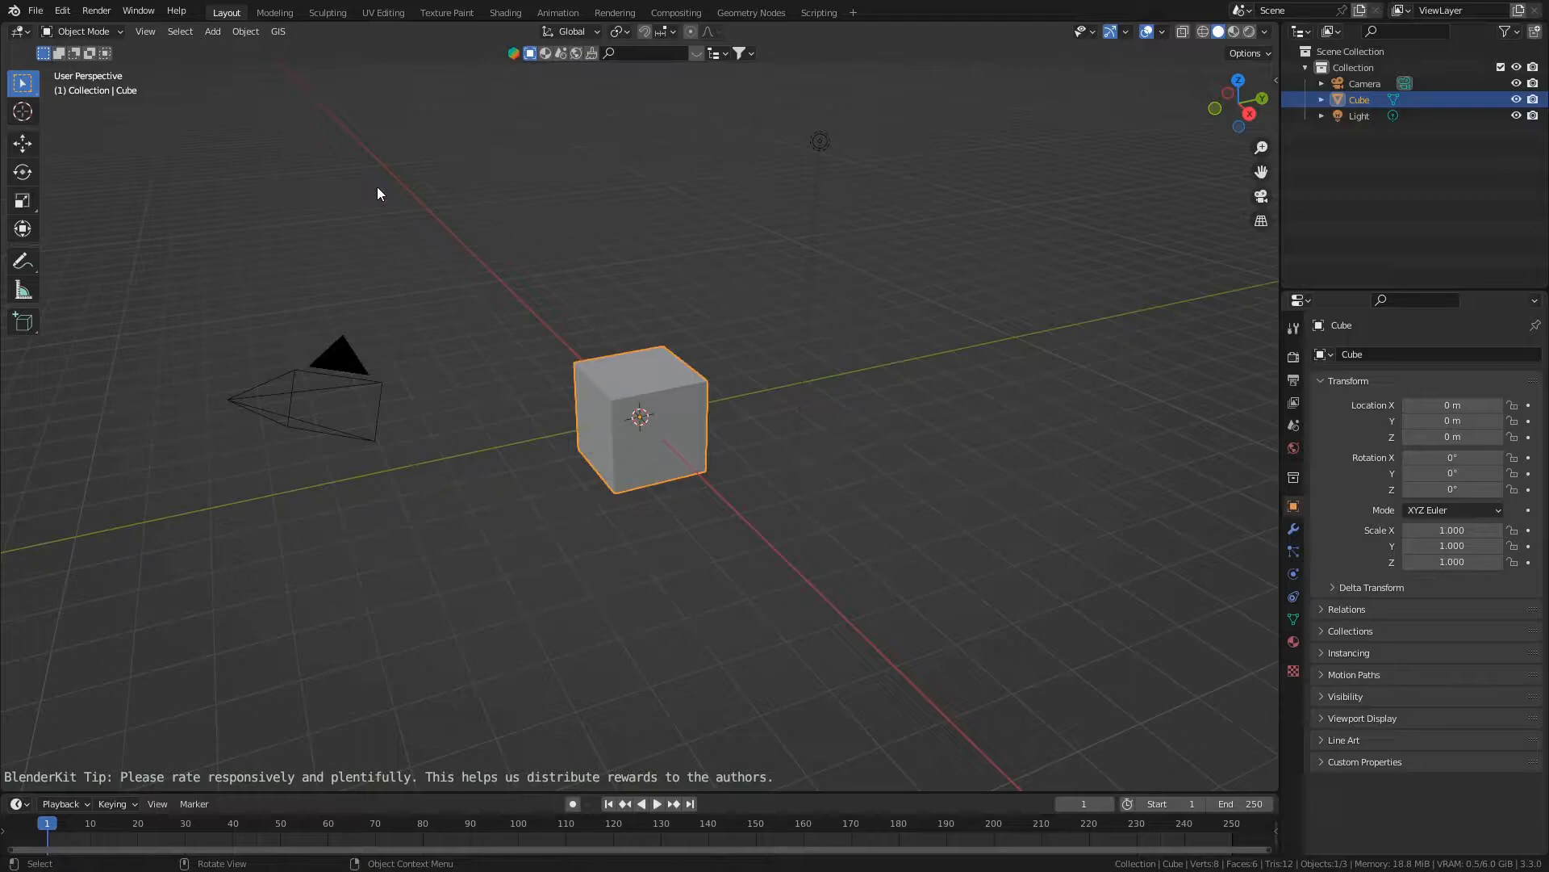
# - Delete all the default objects from the scene
pyautogui.press('a')
pyautogui.press('x')
pyautogui.click(377, 194)
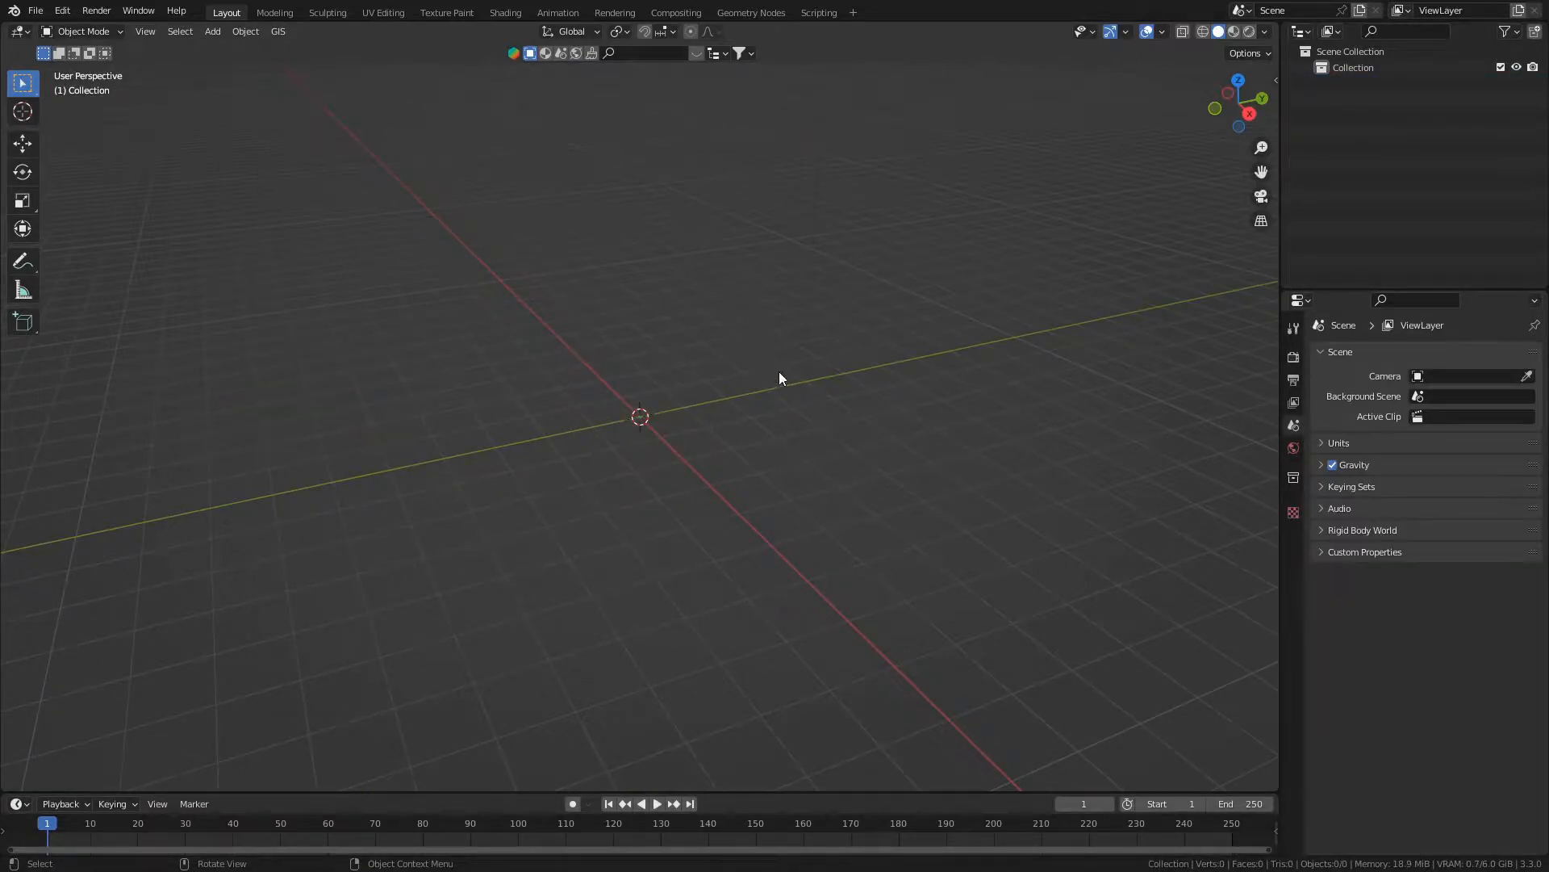
# - Turn on the Screencast Keys display for the viewport
pyautogui.press('n')
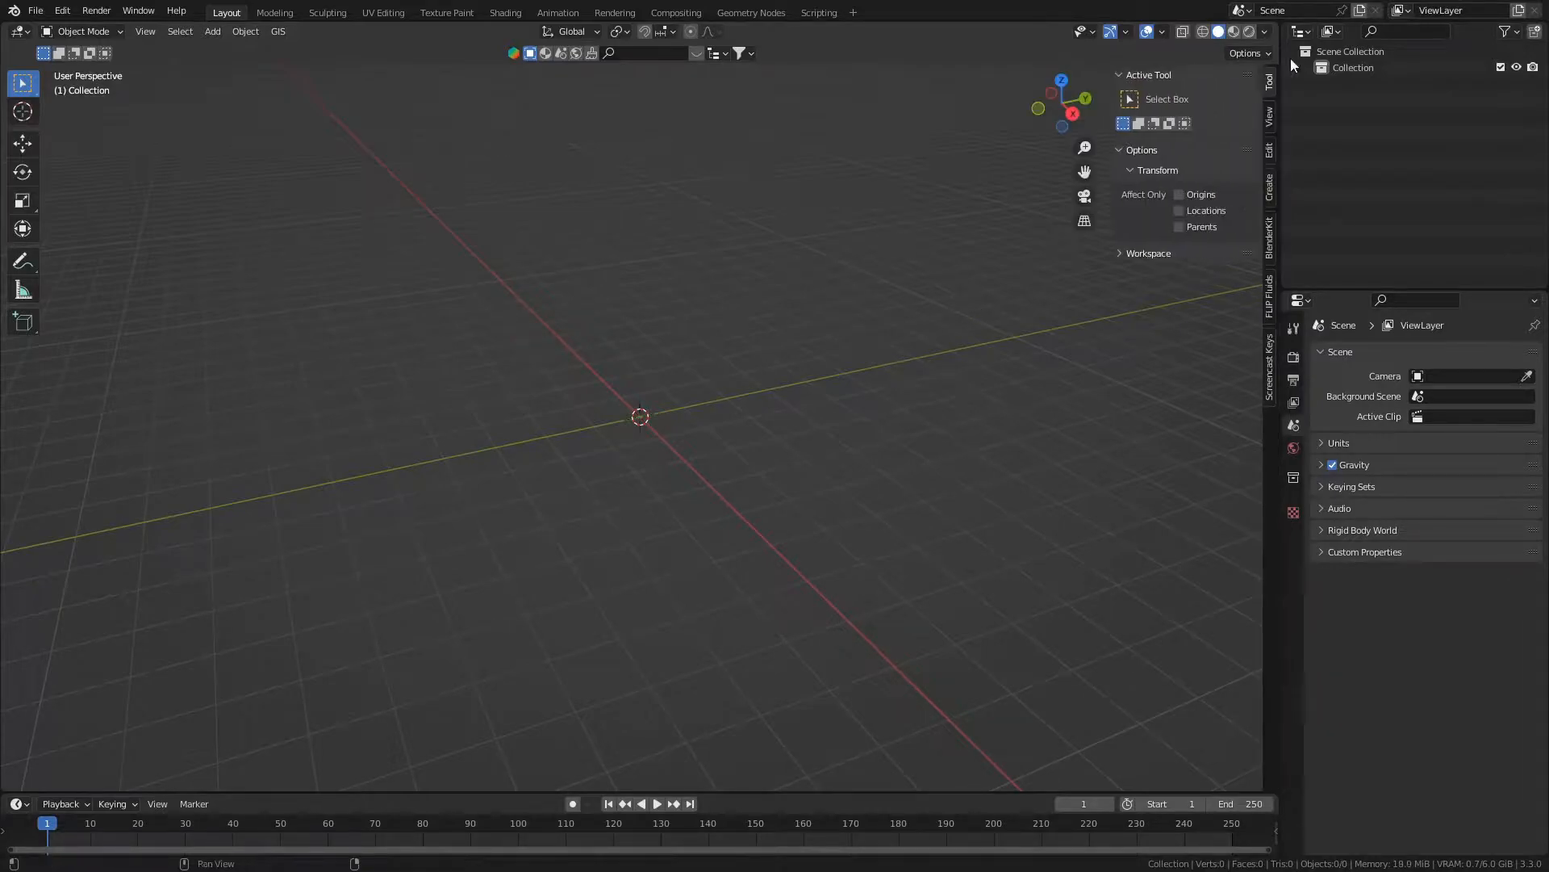
pyautogui.click(1263, 347)
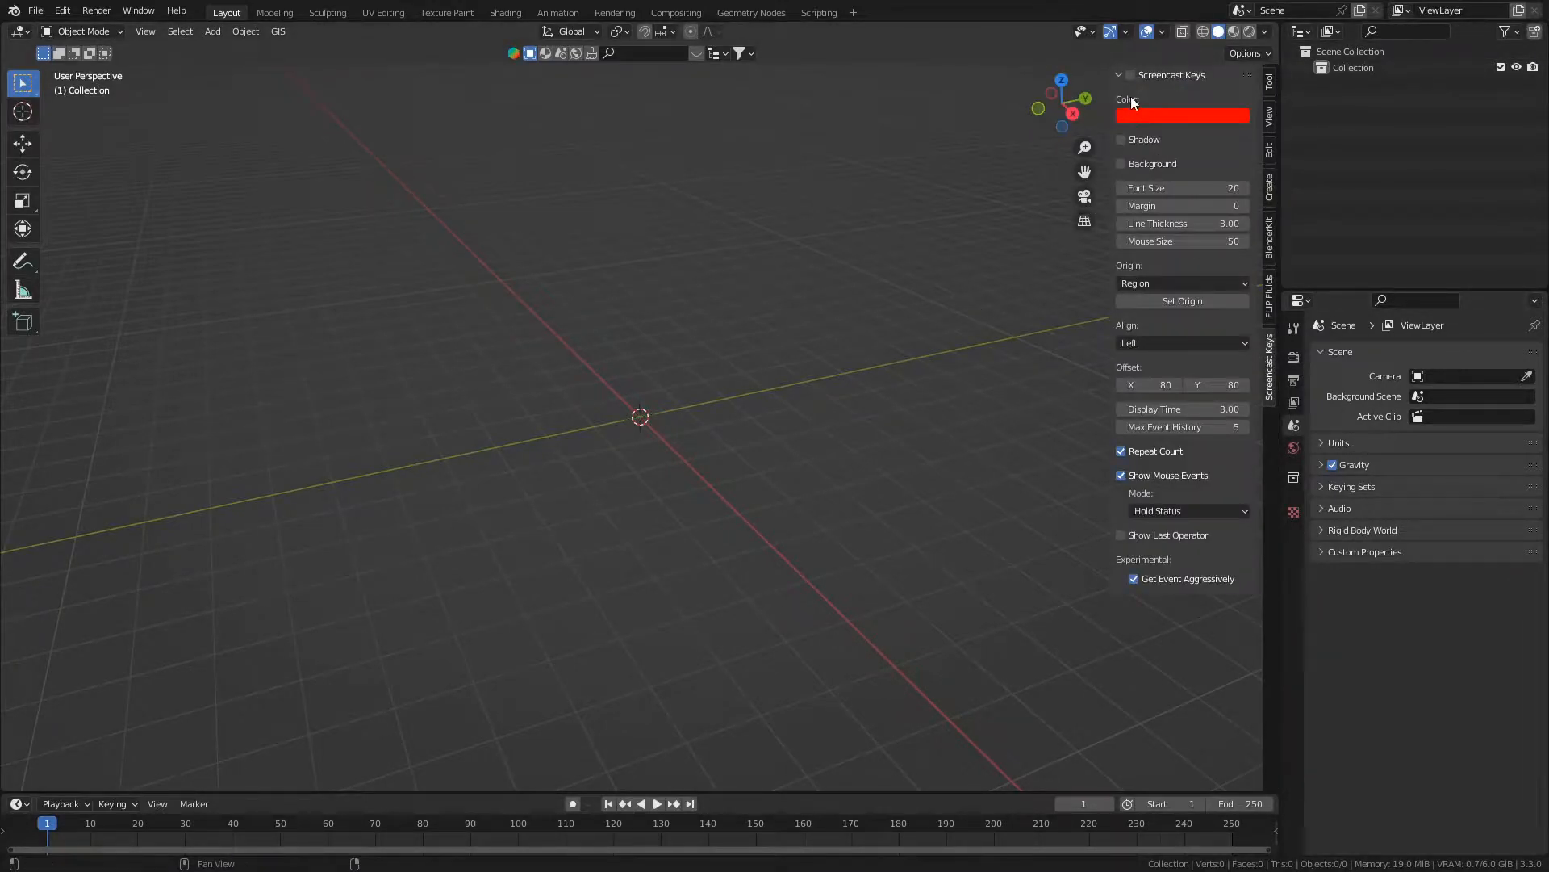
pyautogui.press('n')
# - Add a cube mesh at the origin and view it from the front
pyautogui.hotkey('shift', 'a')
pyautogui.moveTo(419, 350)
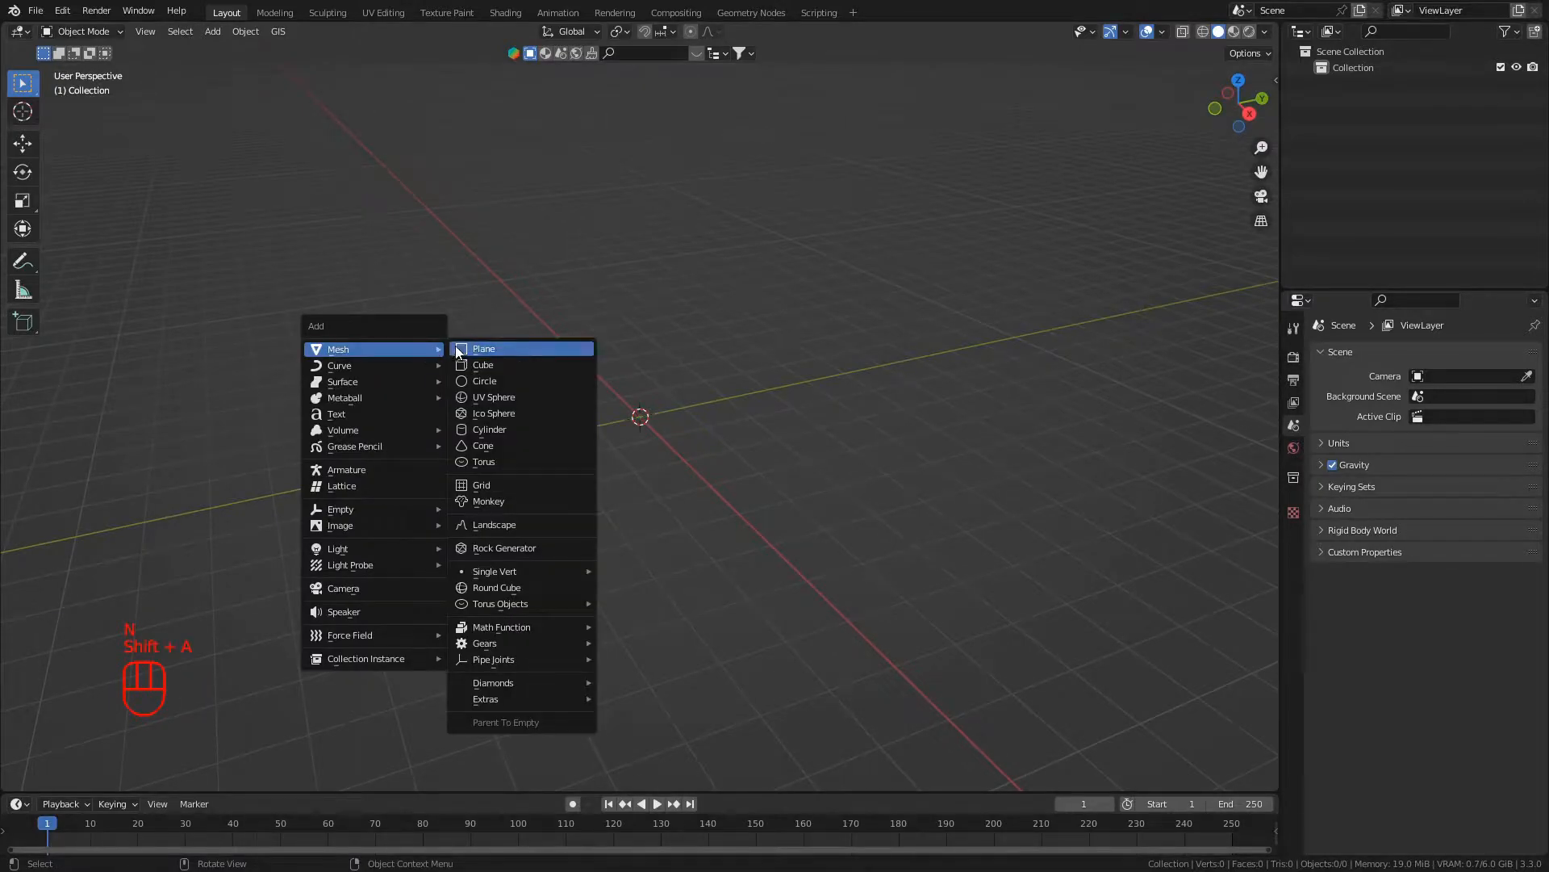
pyautogui.click(484, 365)
pyautogui.scroll(2, 922, 641)
pyautogui.moveTo(921, 640); pyautogui.dragTo(833, 561, button='middle')
pyautogui.press('KP_1')
pyautogui.scroll(4, 936, 741)
pyautogui.keyDown('shift'); pyautogui.moveTo(918, 689); pyautogui.dragTo(868, 631, button='middle'); pyautogui.keyUp('shift')
pyautogui.keyDown('shift'); pyautogui.scroll(1, 874, 655); pyautogui.keyUp('shift')
pyautogui.scroll(1, 874, 656)
pyautogui.scroll(1, 869, 631)
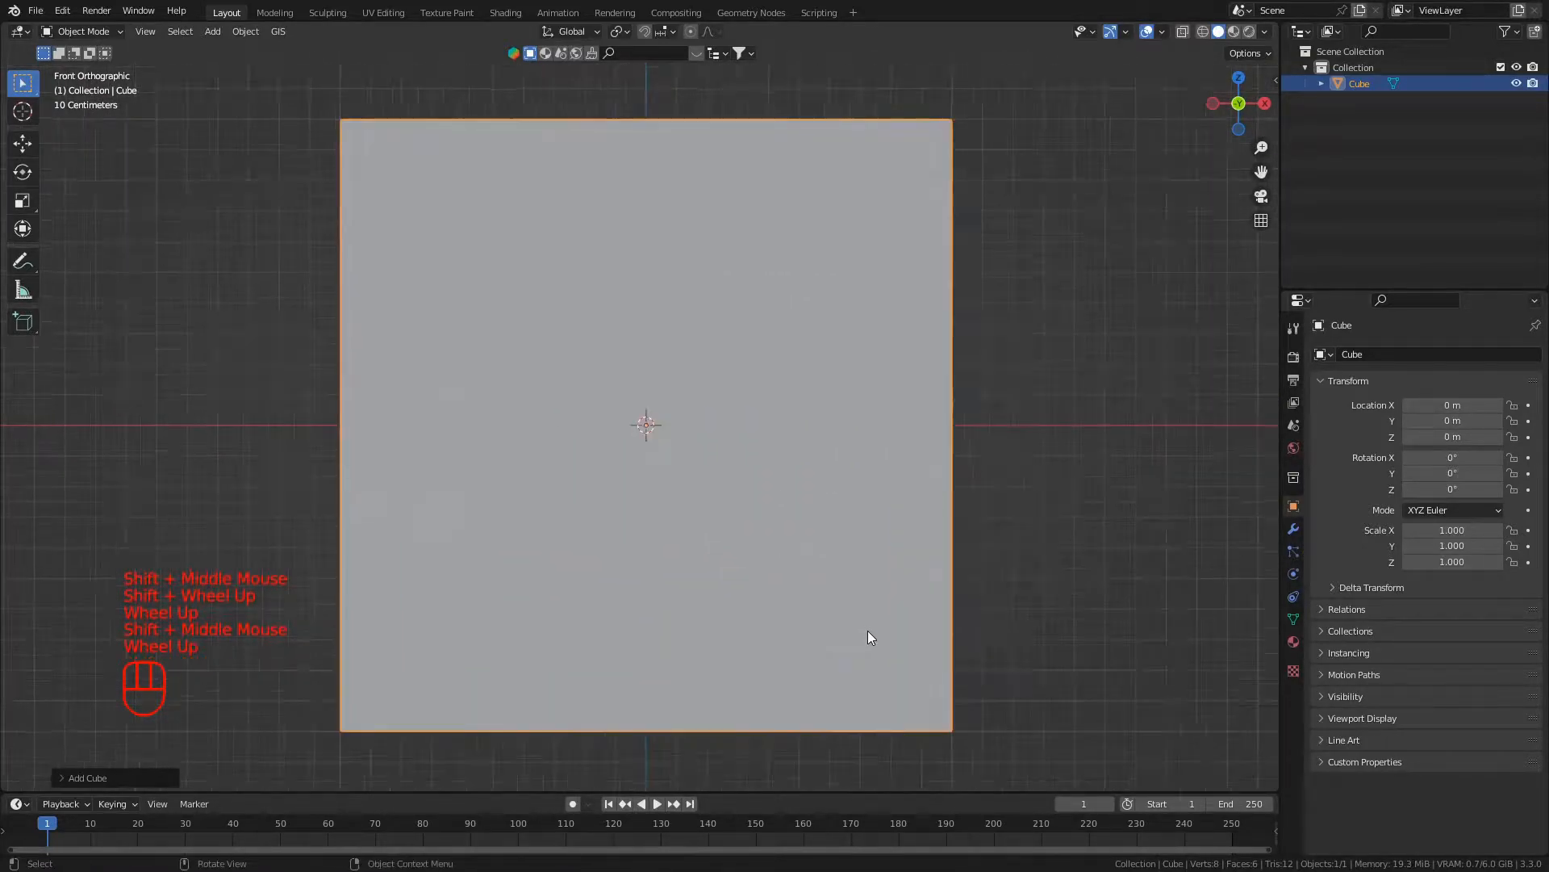
pyautogui.scroll(-1, 799, 607)
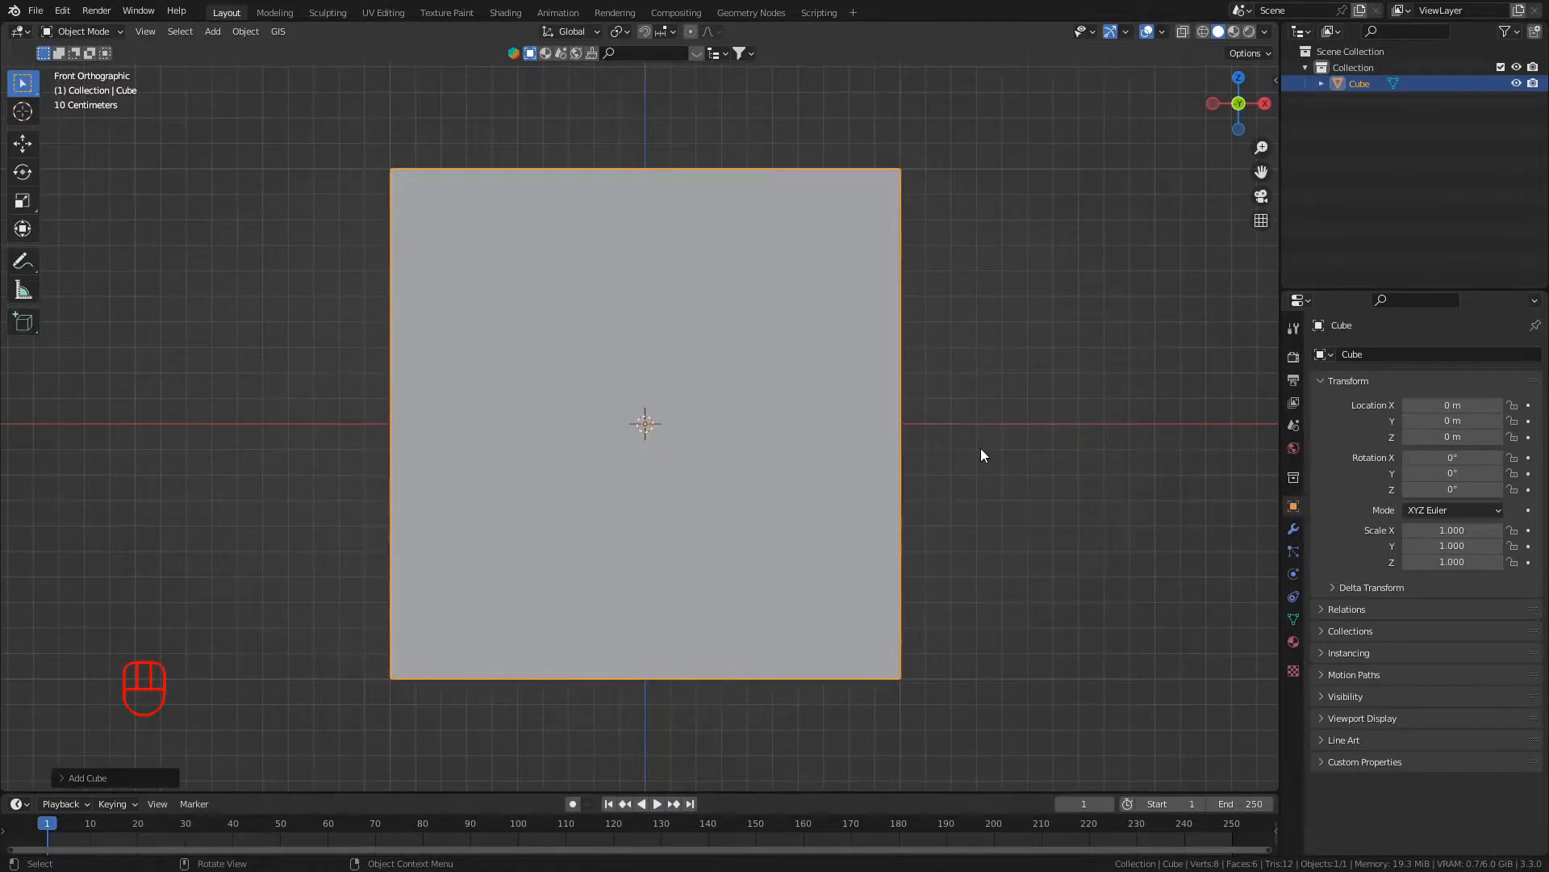
# - Add a Subdivision Surface modifier to the cube
pyautogui.click(1294, 530)
pyautogui.click(1341, 356)
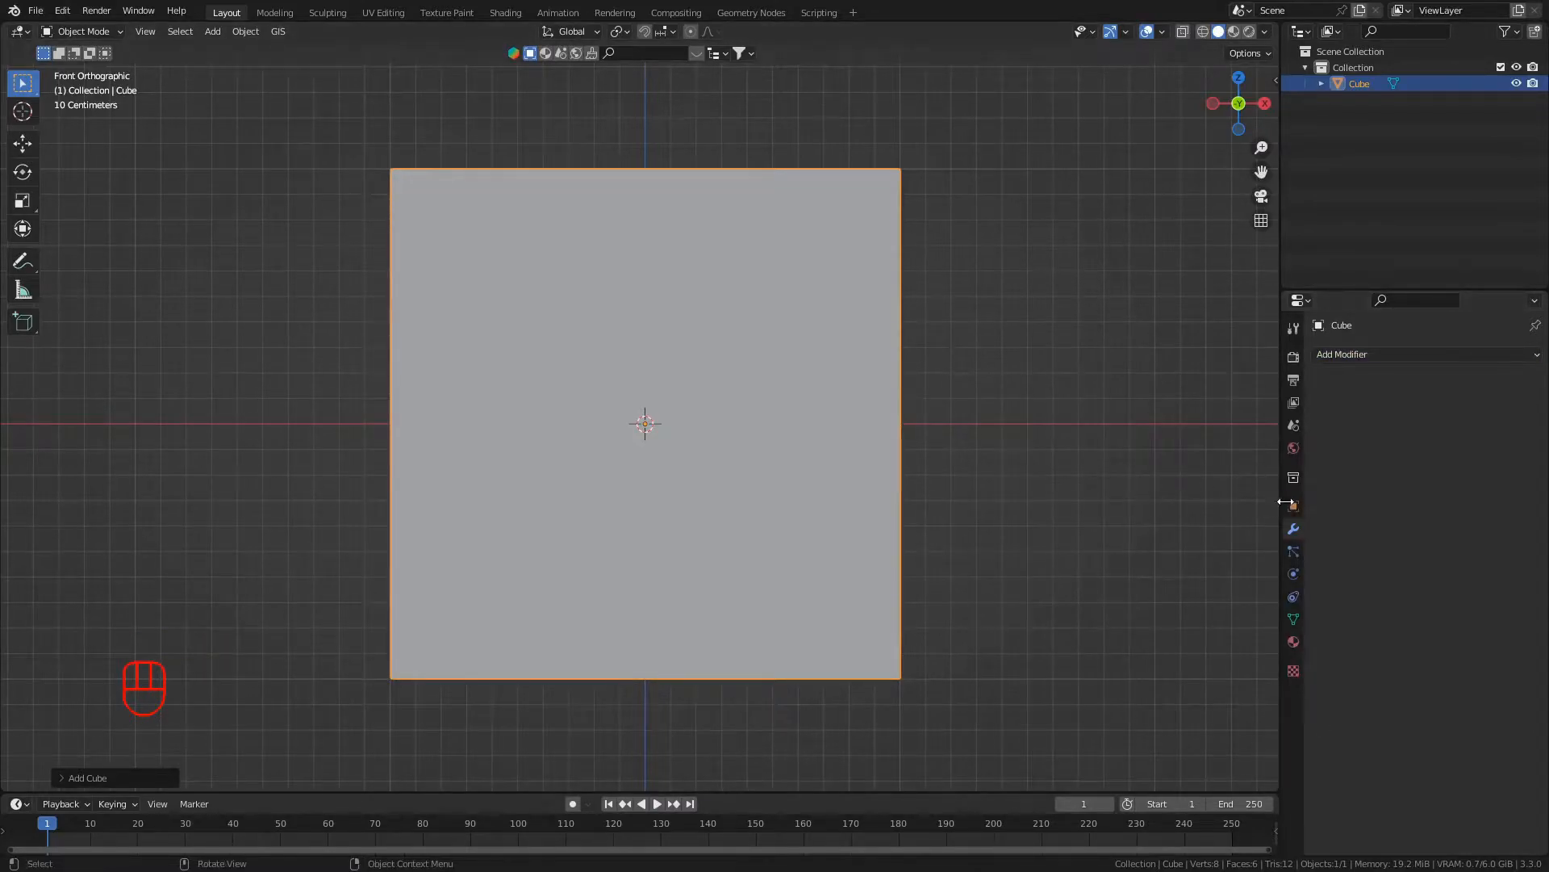
pyautogui.click(1293, 506)
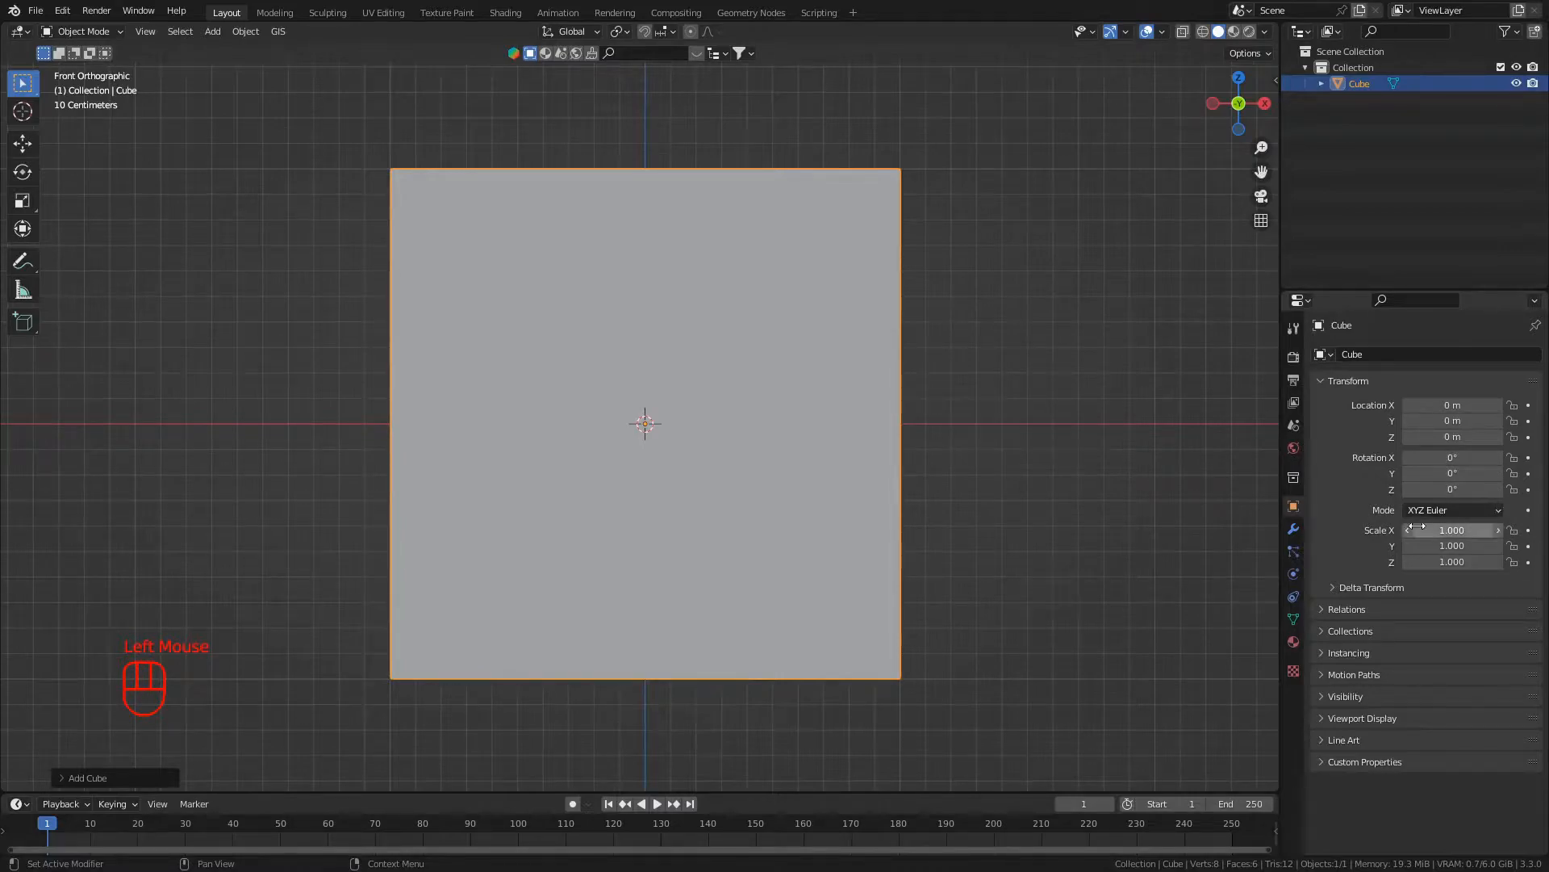
pyautogui.click(1288, 530)
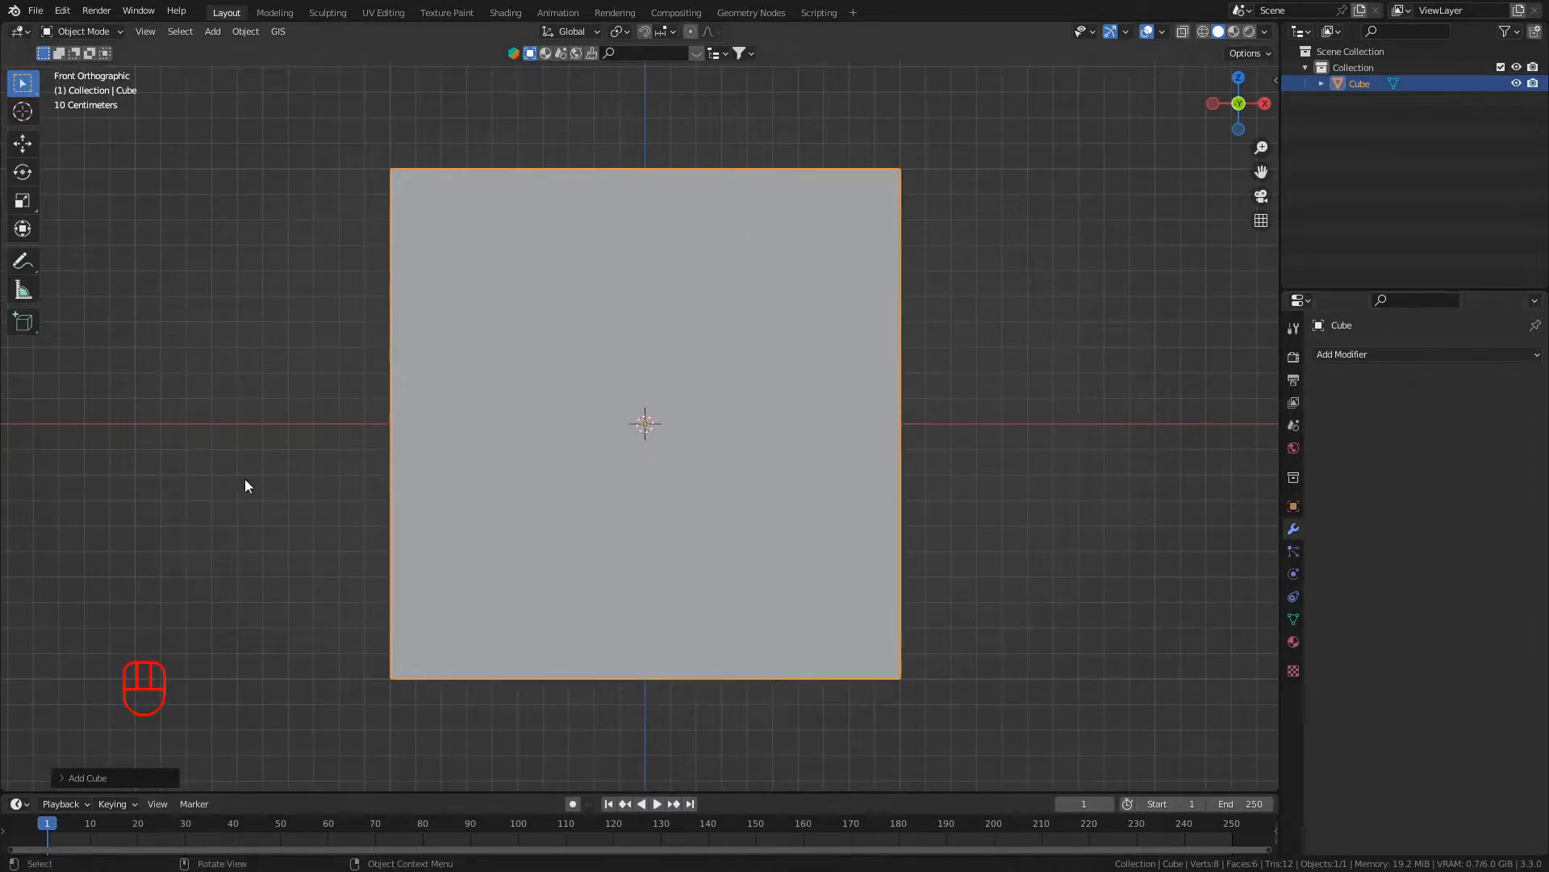
pyautogui.click(1328, 357)
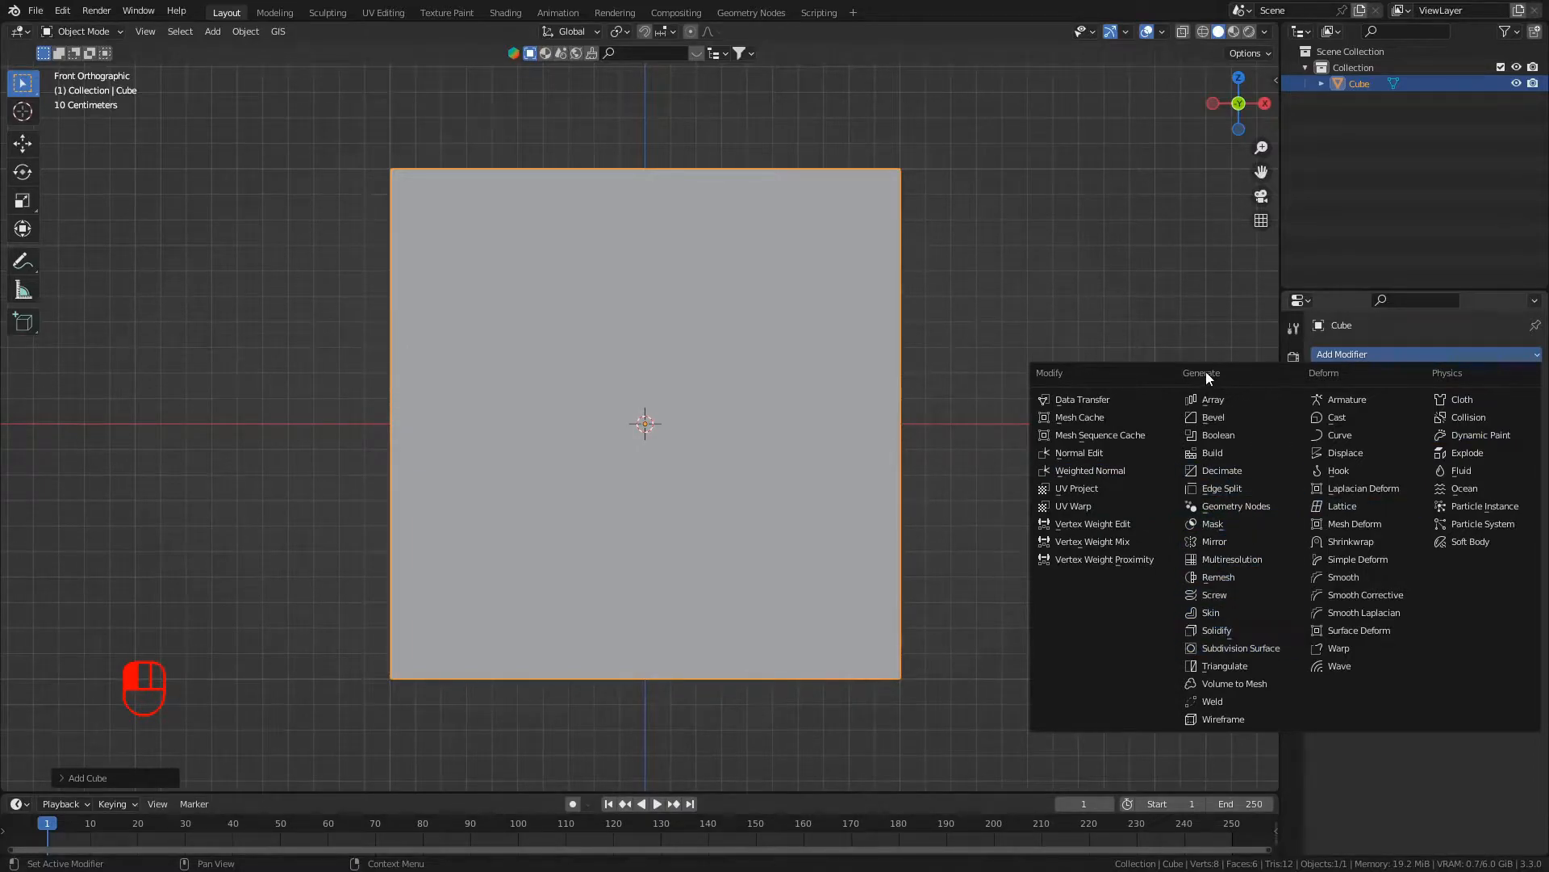
pyautogui.click(1217, 647)
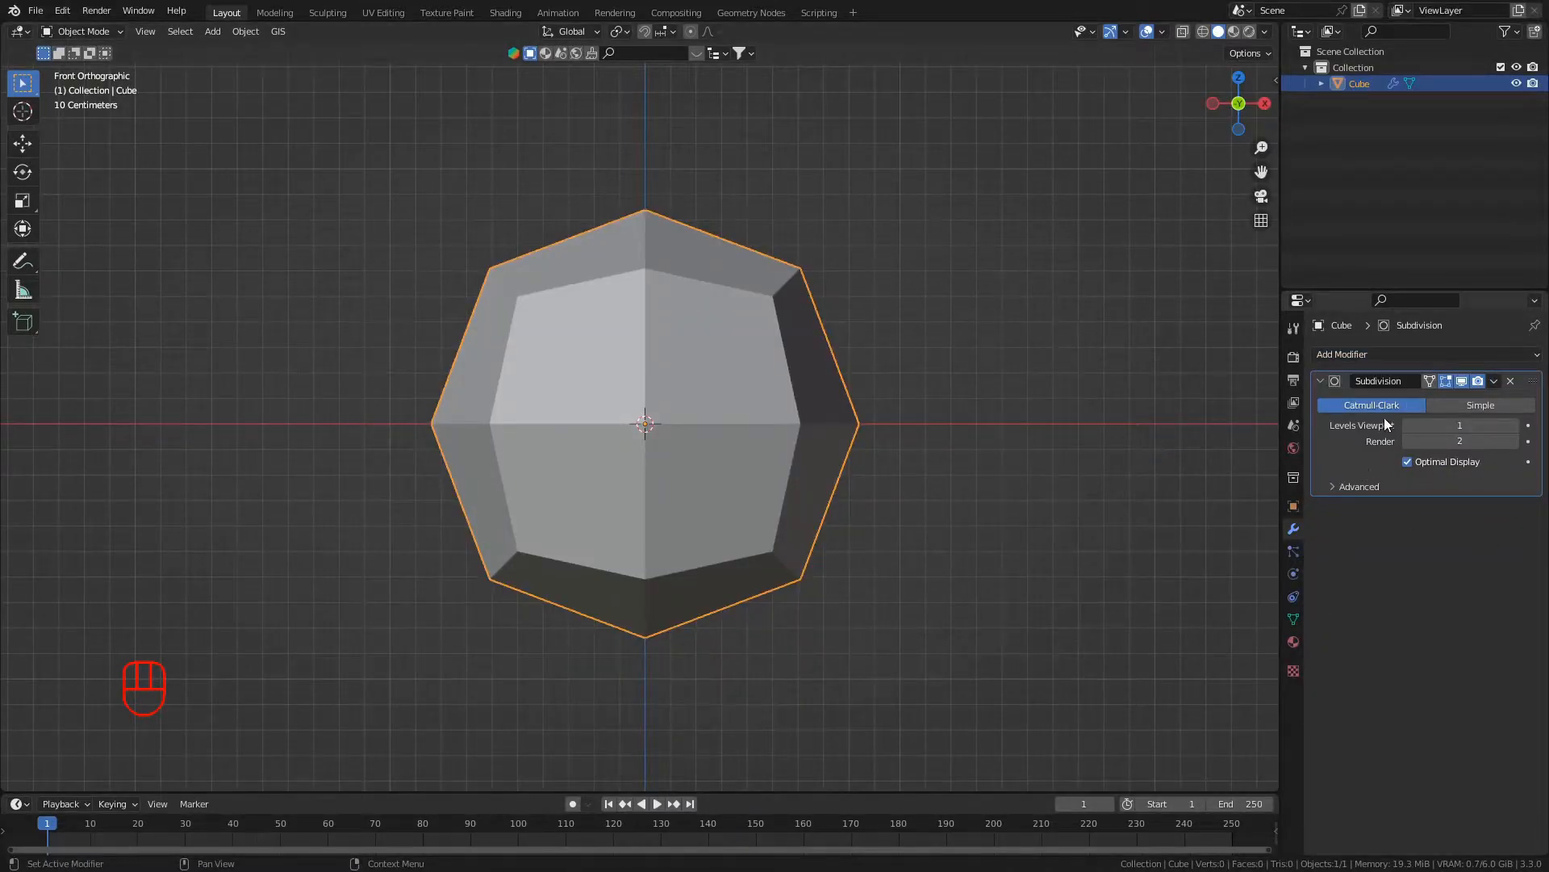
# - Annotate a freehand square outline around the subdivided cube in the front view
pyautogui.scroll(2, 488, 363)
pyautogui.keyDown('shift'); pyautogui.moveTo(645, 391); pyautogui.dragTo(615, 422, button='middle'); pyautogui.keyUp('shift')
pyautogui.scroll(-1, 637, 408)
pyautogui.keyDown('shift'); pyautogui.scroll(1, 633, 403); pyautogui.keyUp('shift')
pyautogui.scroll(1, 630, 409)
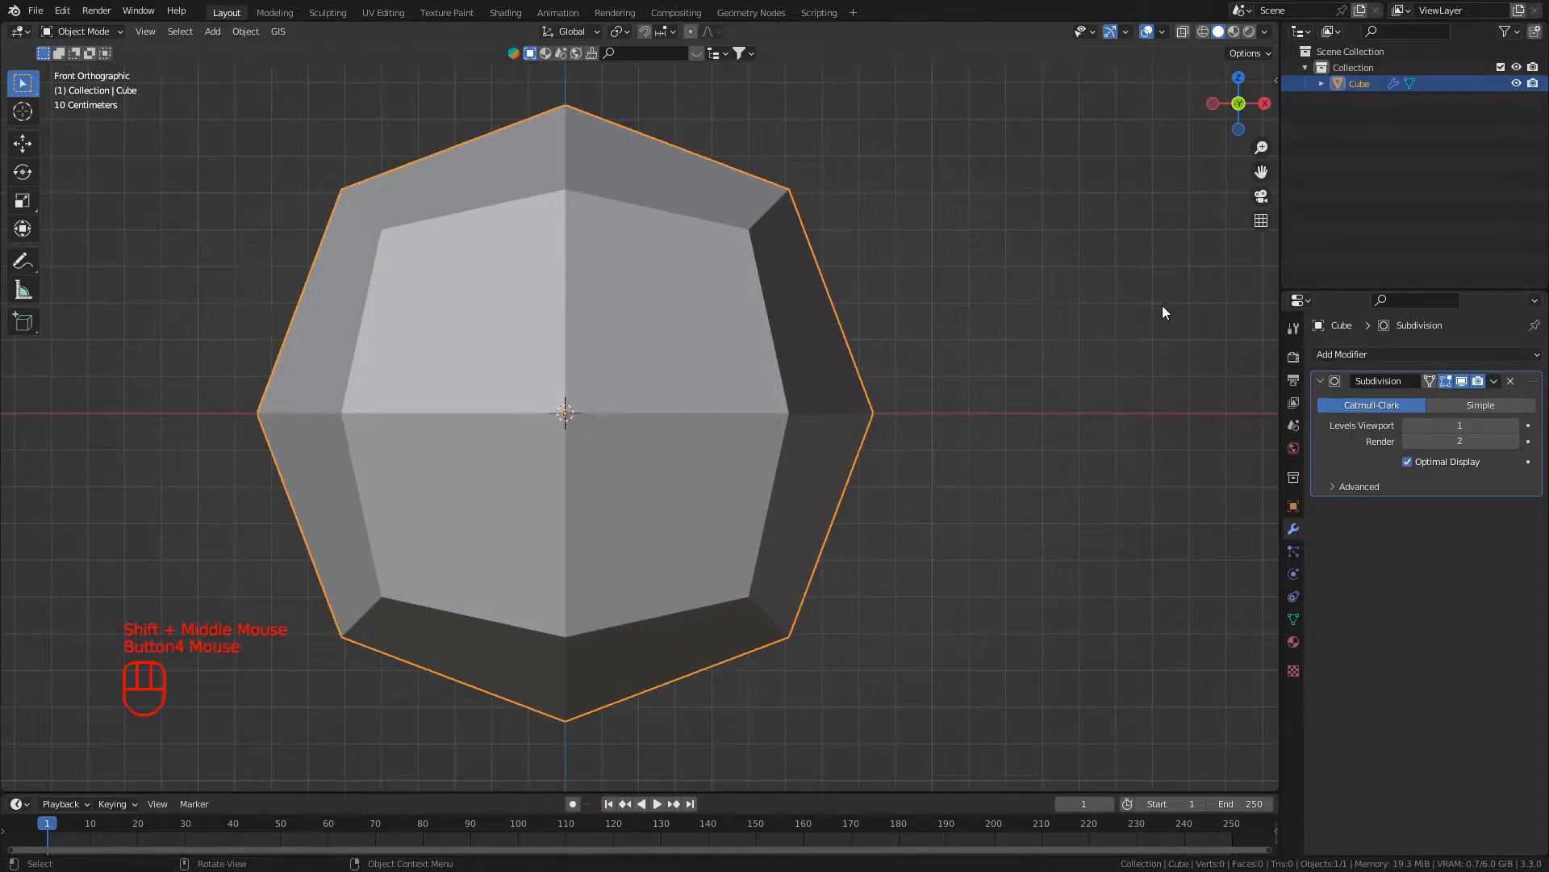
pyautogui.press('d')
pyautogui.moveTo(1032, 100)
pyautogui.mouseDown()
pyautogui.moveTo(1003, 339)
pyautogui.moveTo(1027, 699)
pyautogui.mouseUp()
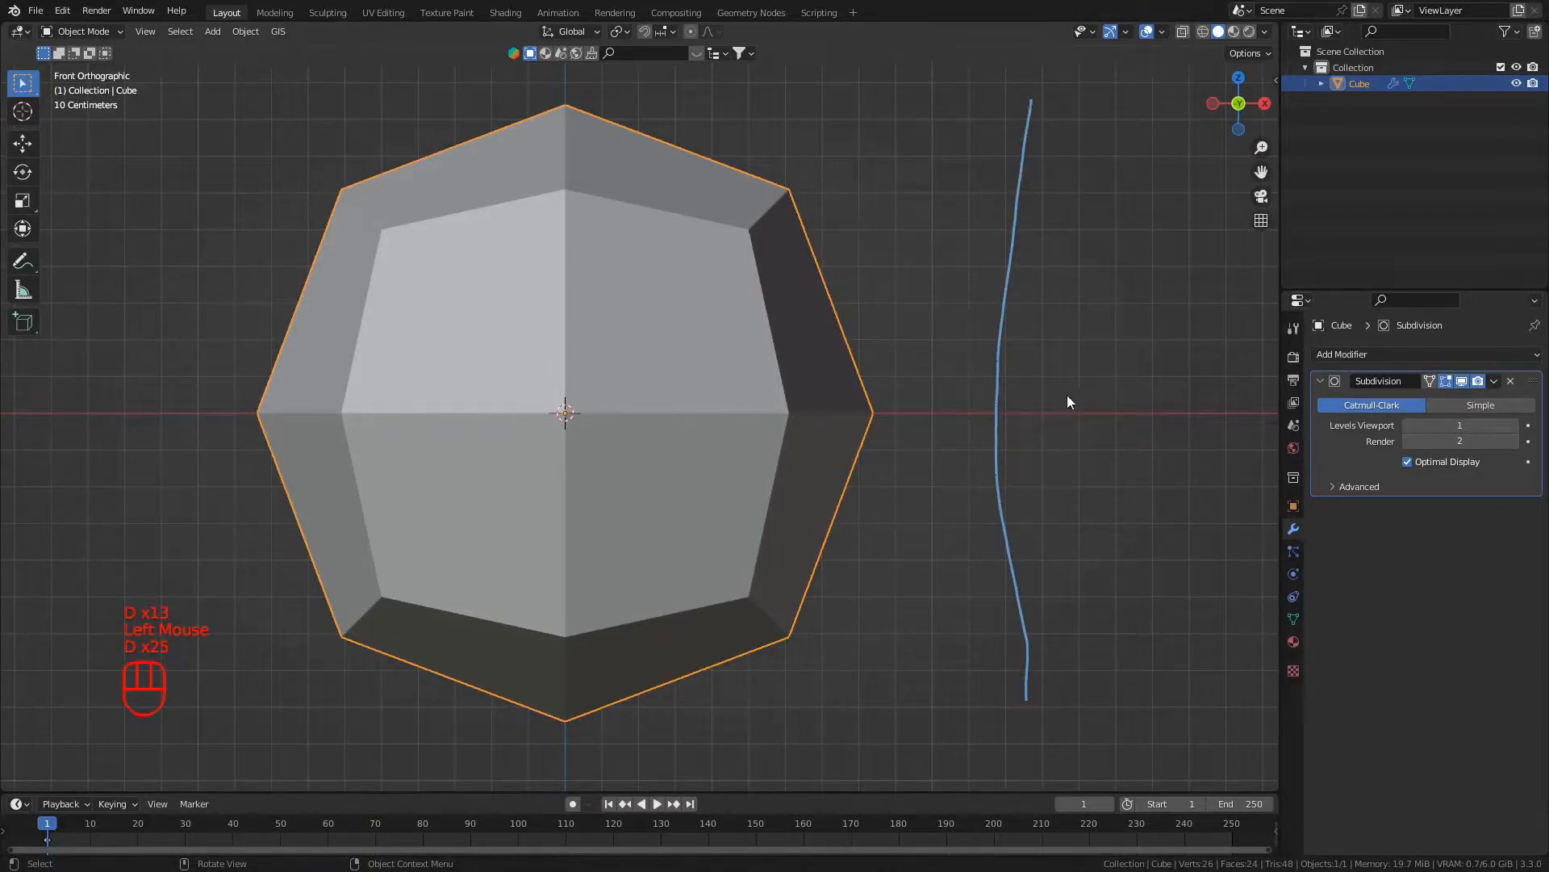
pyautogui.moveTo(1032, 101)
pyautogui.mouseDown()
pyautogui.moveTo(258, 44)
pyautogui.moveTo(198, 170)
pyautogui.moveTo(153, 673)
pyautogui.moveTo(1056, 692)
pyautogui.mouseUp()
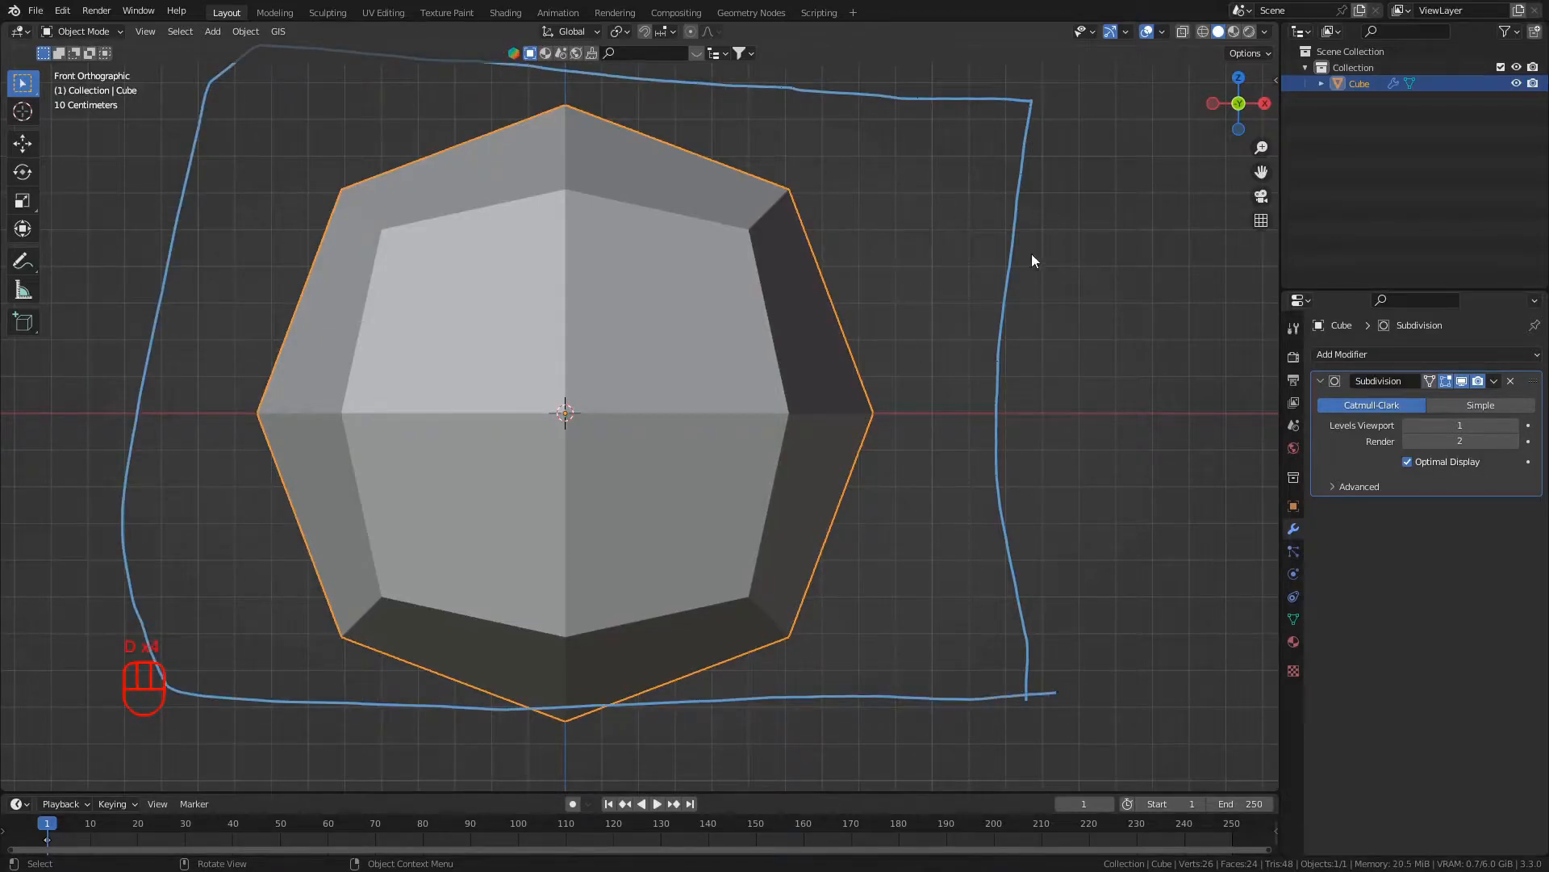
# - Annotate a short line across the middle of each side of the outline around the cube
pyautogui.moveTo(1035, 412); pyautogui.dragTo(873, 441)
pyautogui.moveTo(1052, 418); pyautogui.dragTo(870, 433)
pyautogui.scroll(-2, 856, 420)
pyautogui.moveTo(597, 185); pyautogui.dragTo(596, 215)
pyautogui.moveTo(267, 393); pyautogui.dragTo(488, 406)
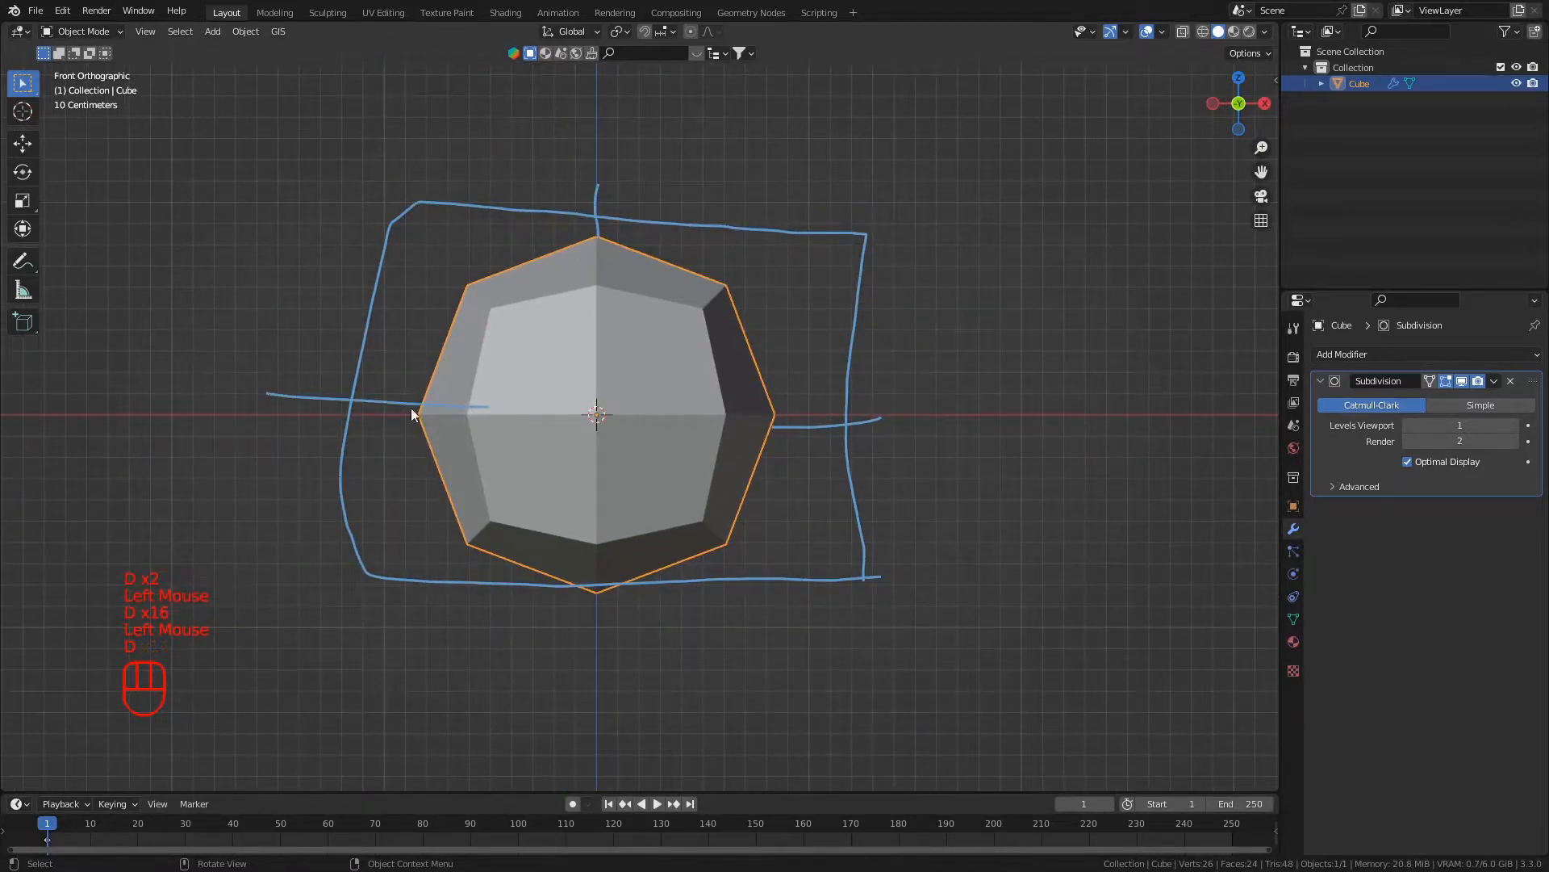
pyautogui.moveTo(584, 637); pyautogui.dragTo(599, 551)
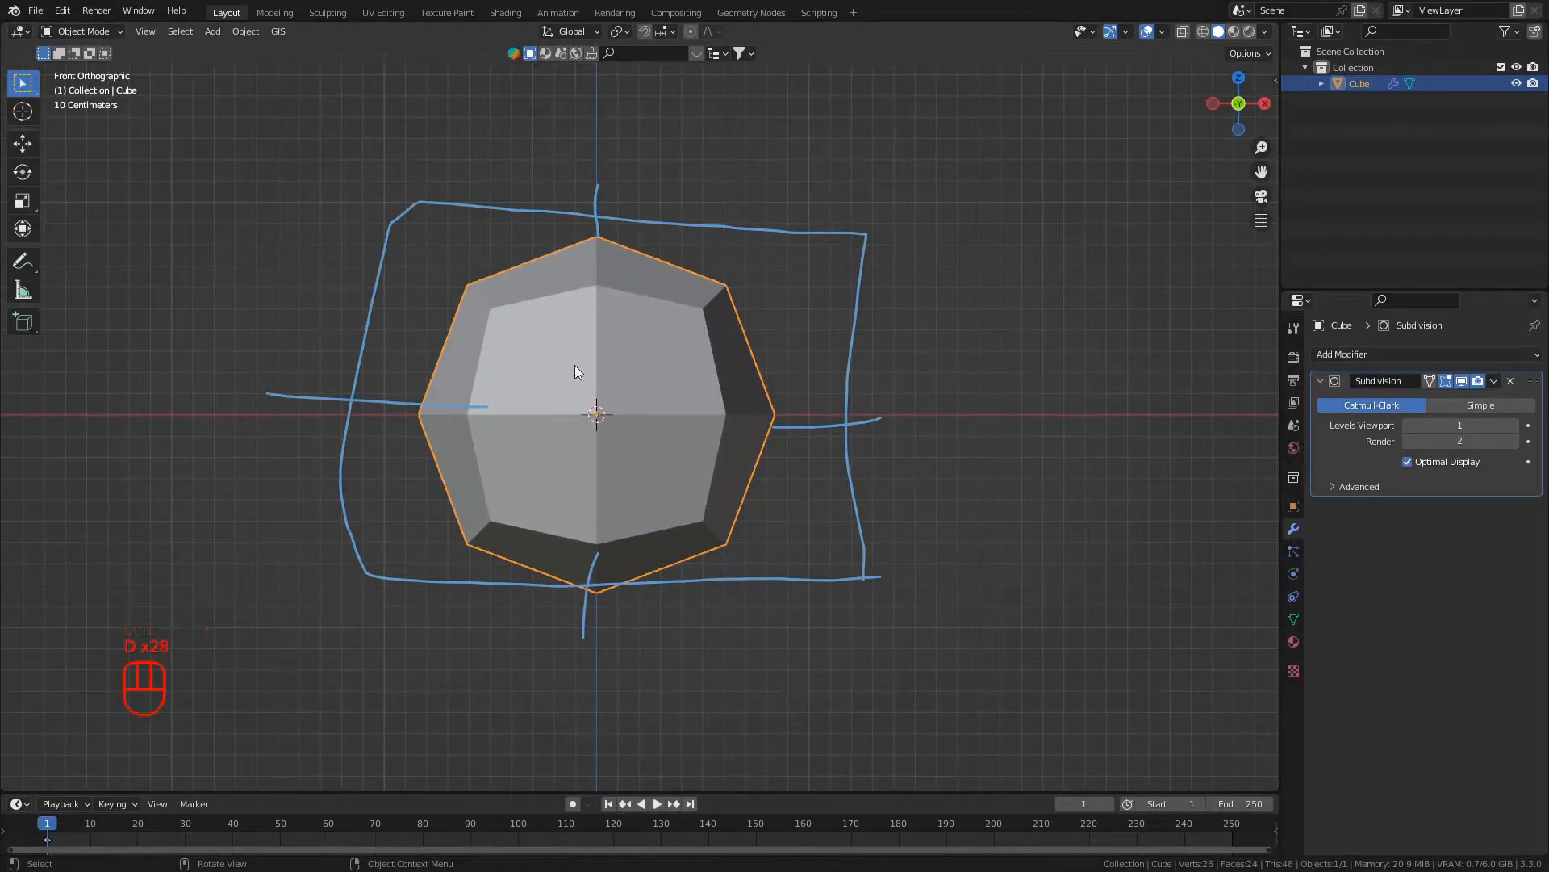
# - Erase all the annotation strokes around the cube
pyautogui.scroll(-1, 753, 350)
pyautogui.moveTo(753, 351)
pyautogui.mouseDown(button='right')
pyautogui.moveTo(737, 550)
pyautogui.moveTo(823, 519)
pyautogui.moveTo(812, 405)
pyautogui.moveTo(781, 411)
pyautogui.moveTo(750, 391)
pyautogui.moveTo(544, 463)
pyautogui.mouseUp(button='right')
pyautogui.scroll(2, 645, 476)
pyautogui.scroll(-3, 719, 484)
pyautogui.scroll(1, 736, 489)
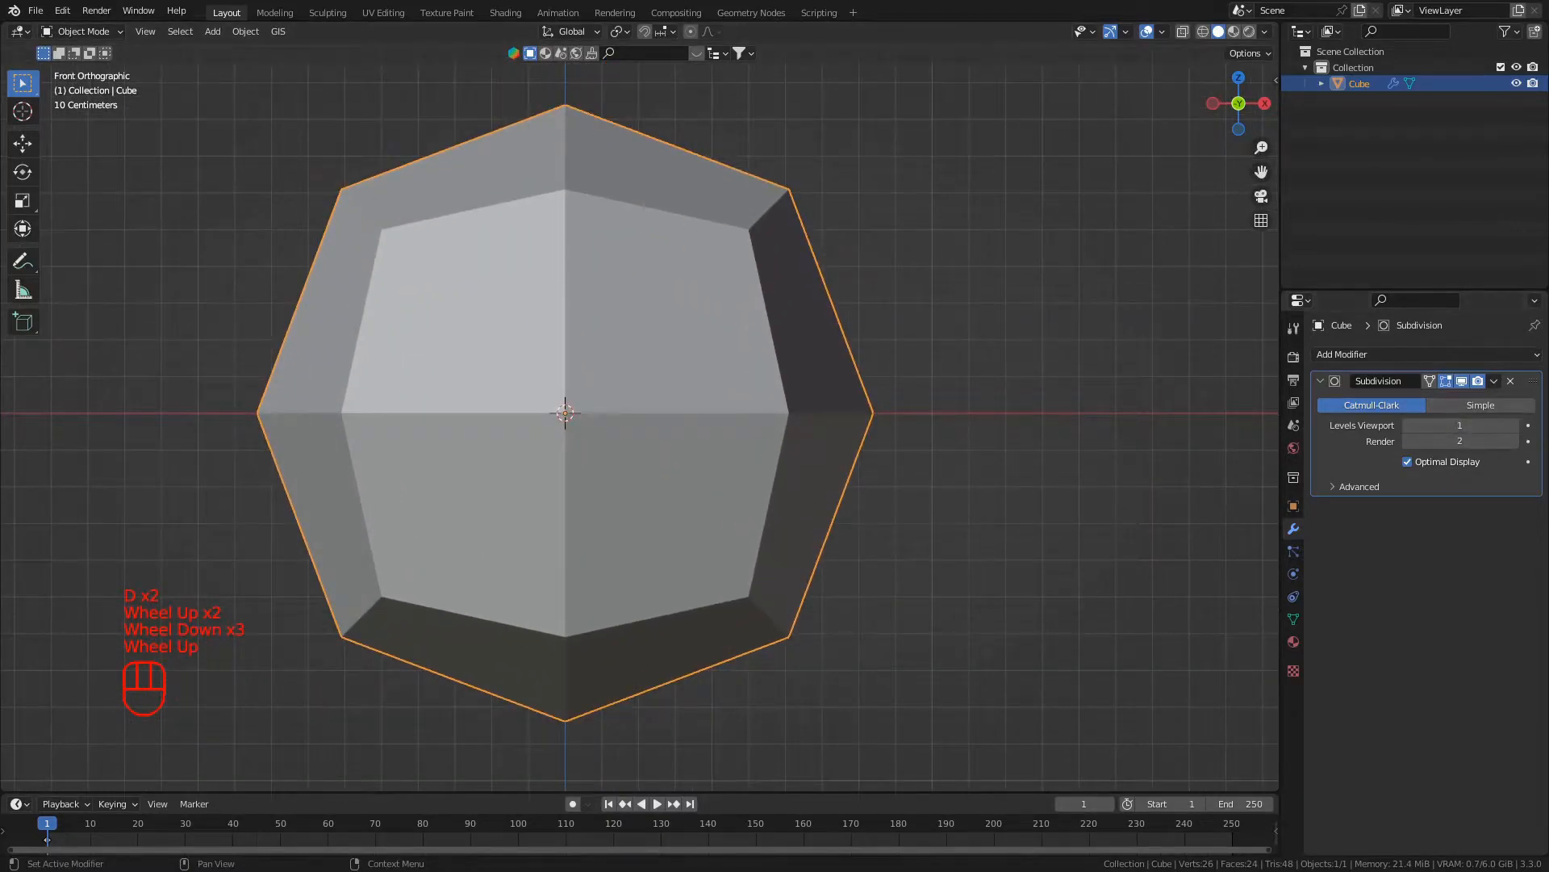
# - Set both the viewport and render levels of the Subdivision modifier to 6
pyautogui.click(1503, 425)
pyautogui.click(1517, 426)
pyautogui.click(1517, 426)
pyautogui.click(1516, 426)
pyautogui.click(1516, 426)
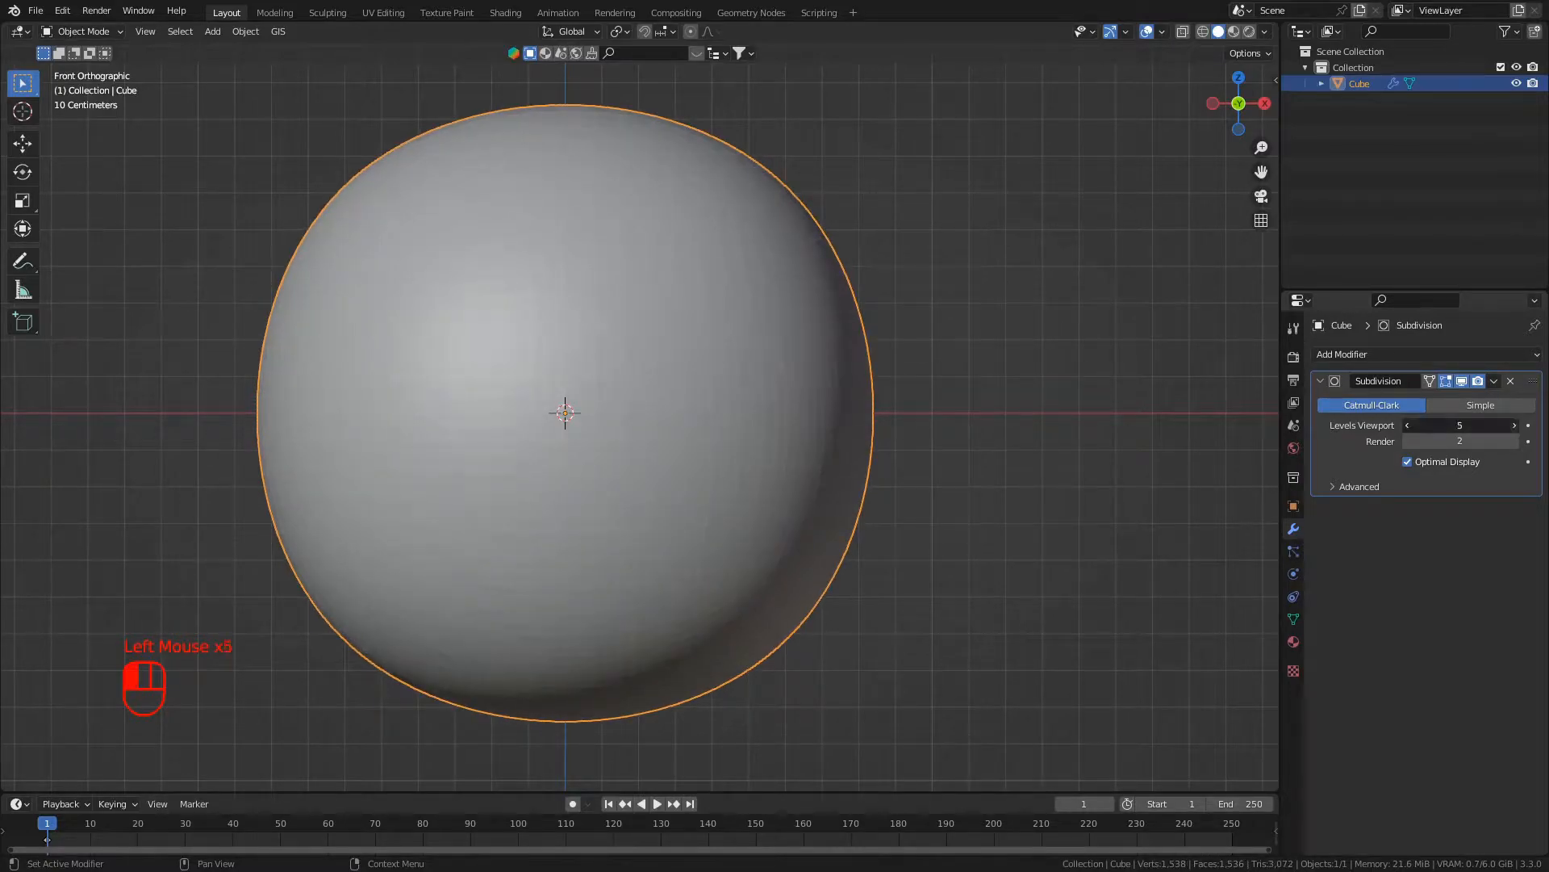
pyautogui.moveTo(1518, 441); pyautogui.dragTo(1545, 441)
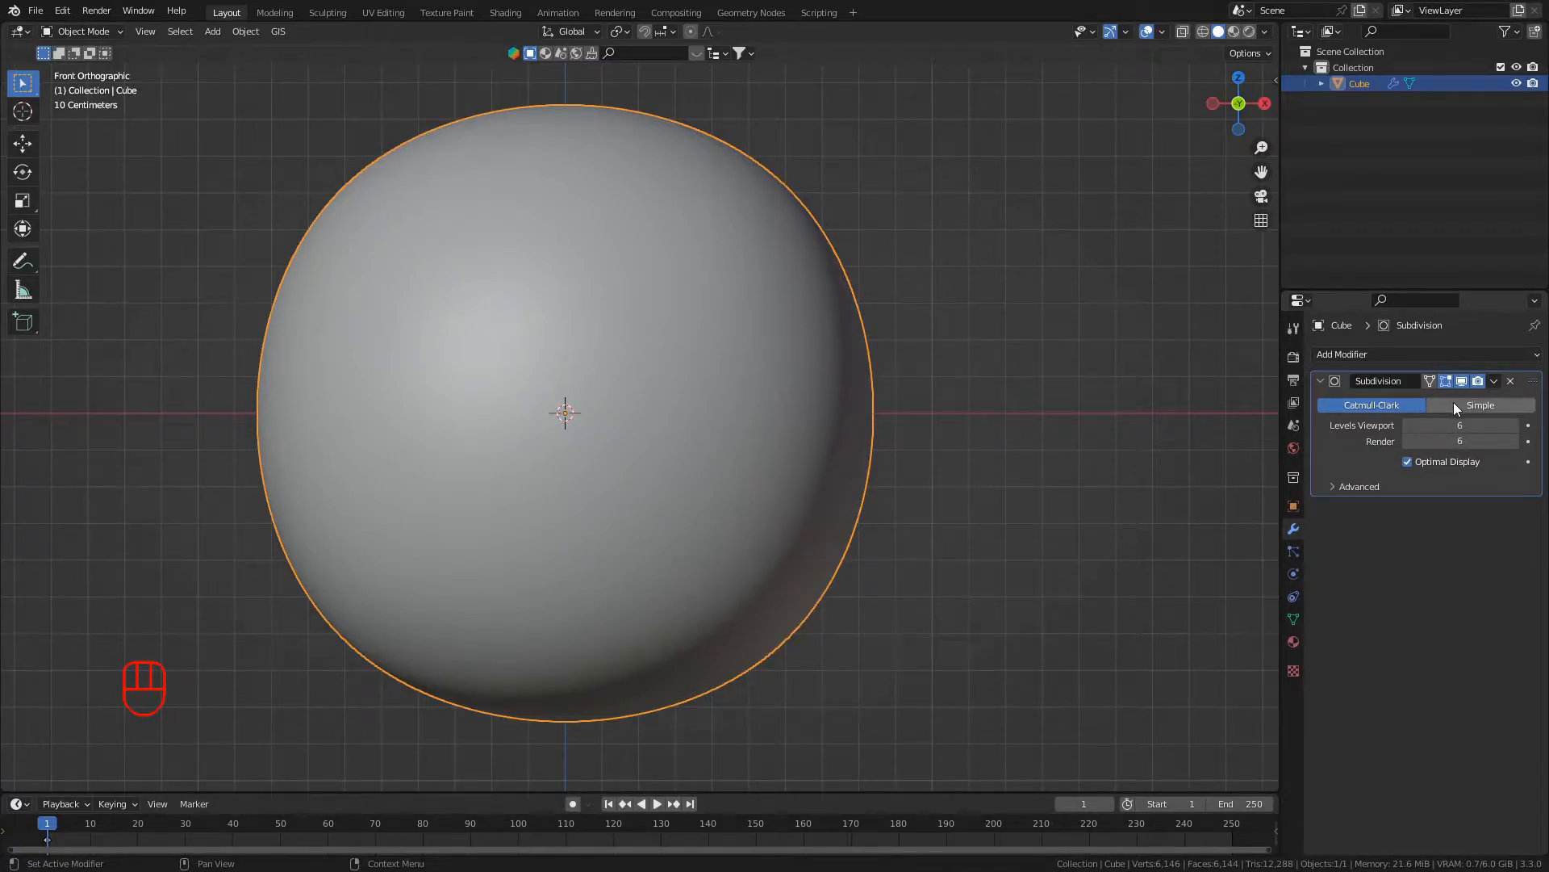
# - Switch the Subdivision modifier to Simple and check the cube's shape in perspective and from the front
pyautogui.click(1494, 404)
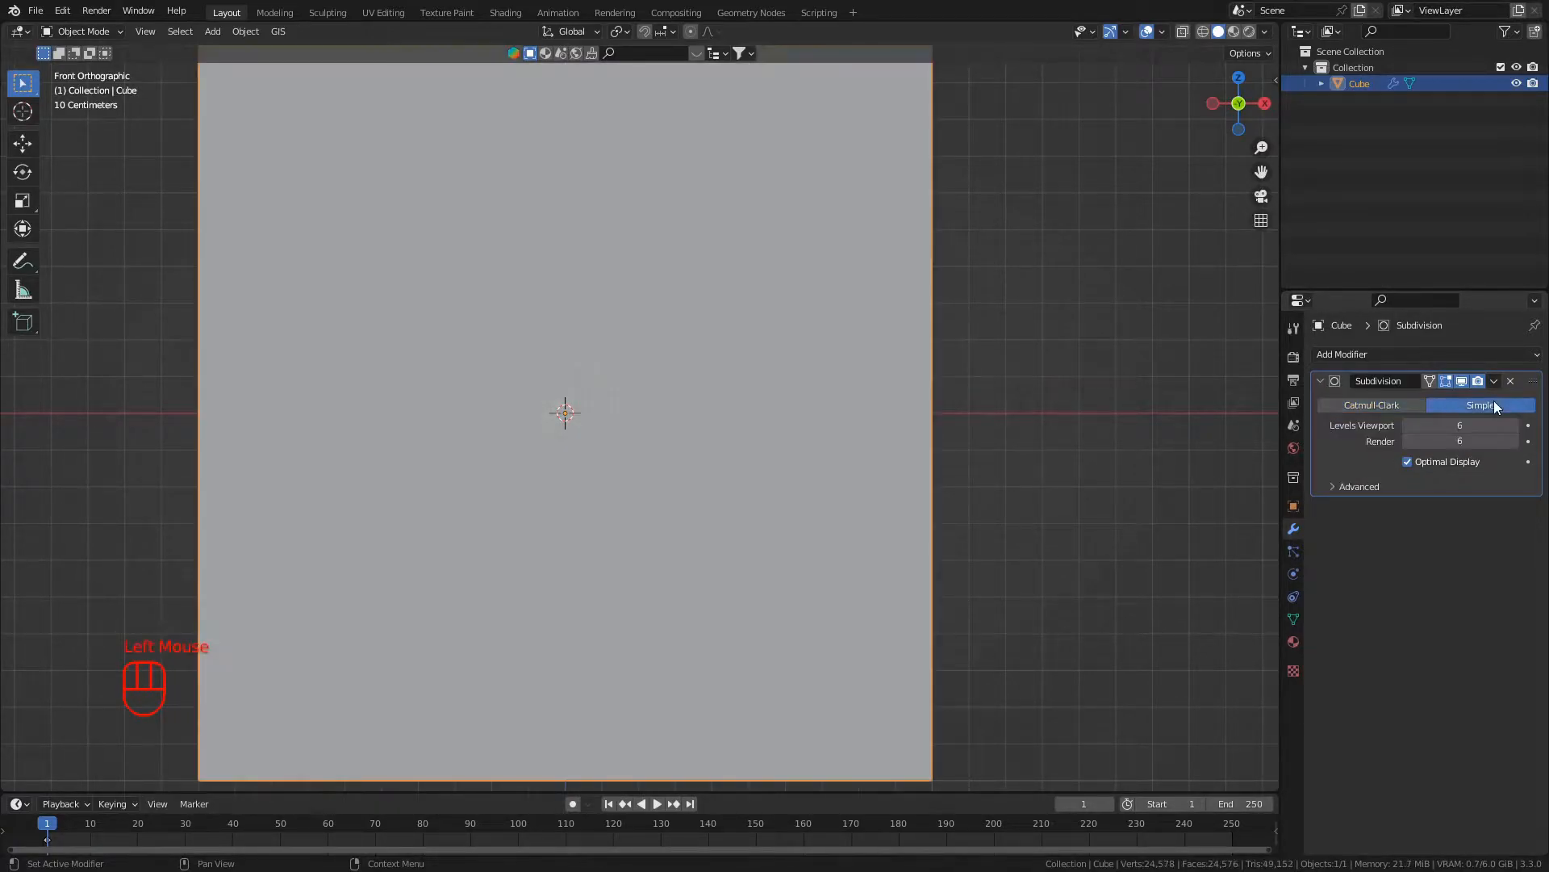
pyautogui.moveTo(376, 560)
pyautogui.mouseDown(button='middle')
pyautogui.moveTo(395, 608)
pyautogui.moveTo(362, 573)
pyautogui.mouseUp(button='middle')
pyautogui.scroll(-1, 395, 608)
pyautogui.press('KP_1')
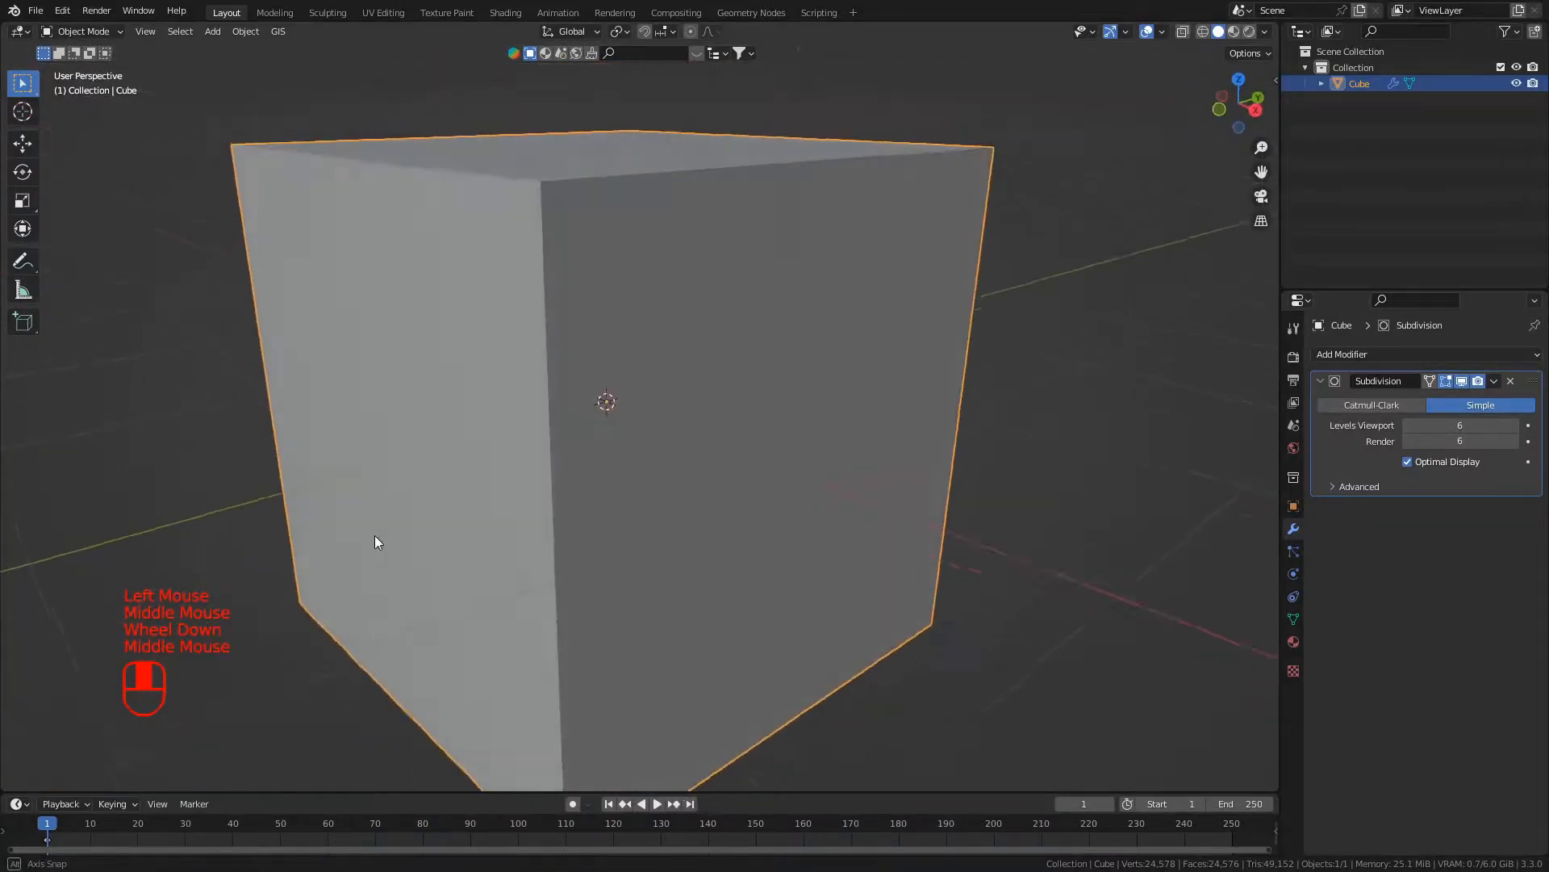
pyautogui.scroll(2, 583, 413)
pyautogui.scroll(-1, 583, 413)
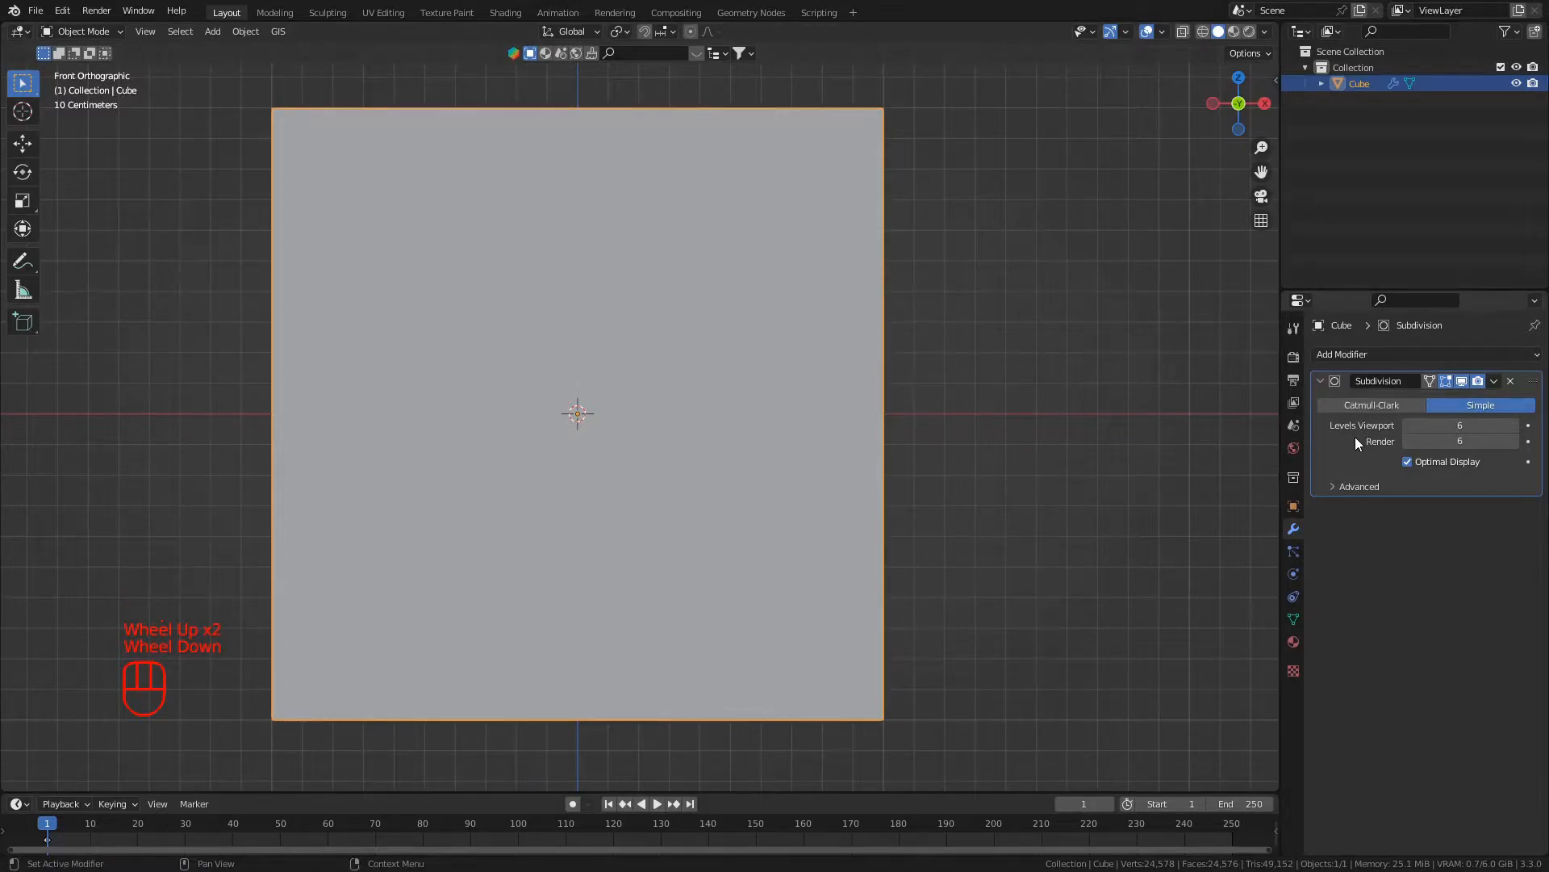
# - Try applying the Simple Subdivision modifier to the cube, and undo it
pyautogui.press('ctrl')
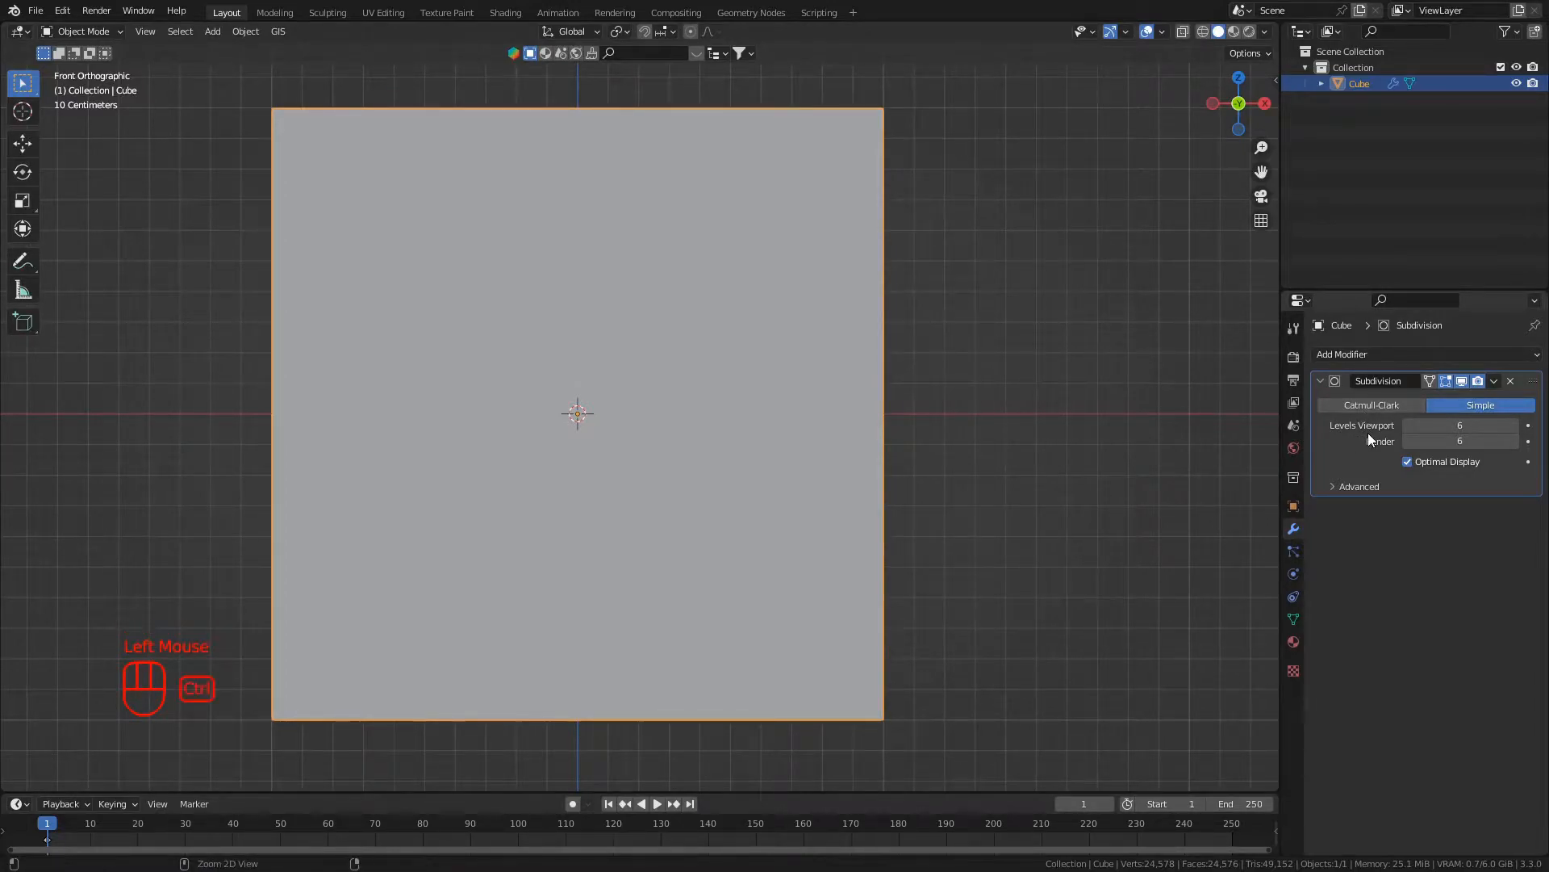
pyautogui.hotkey('ctrl', 'a')
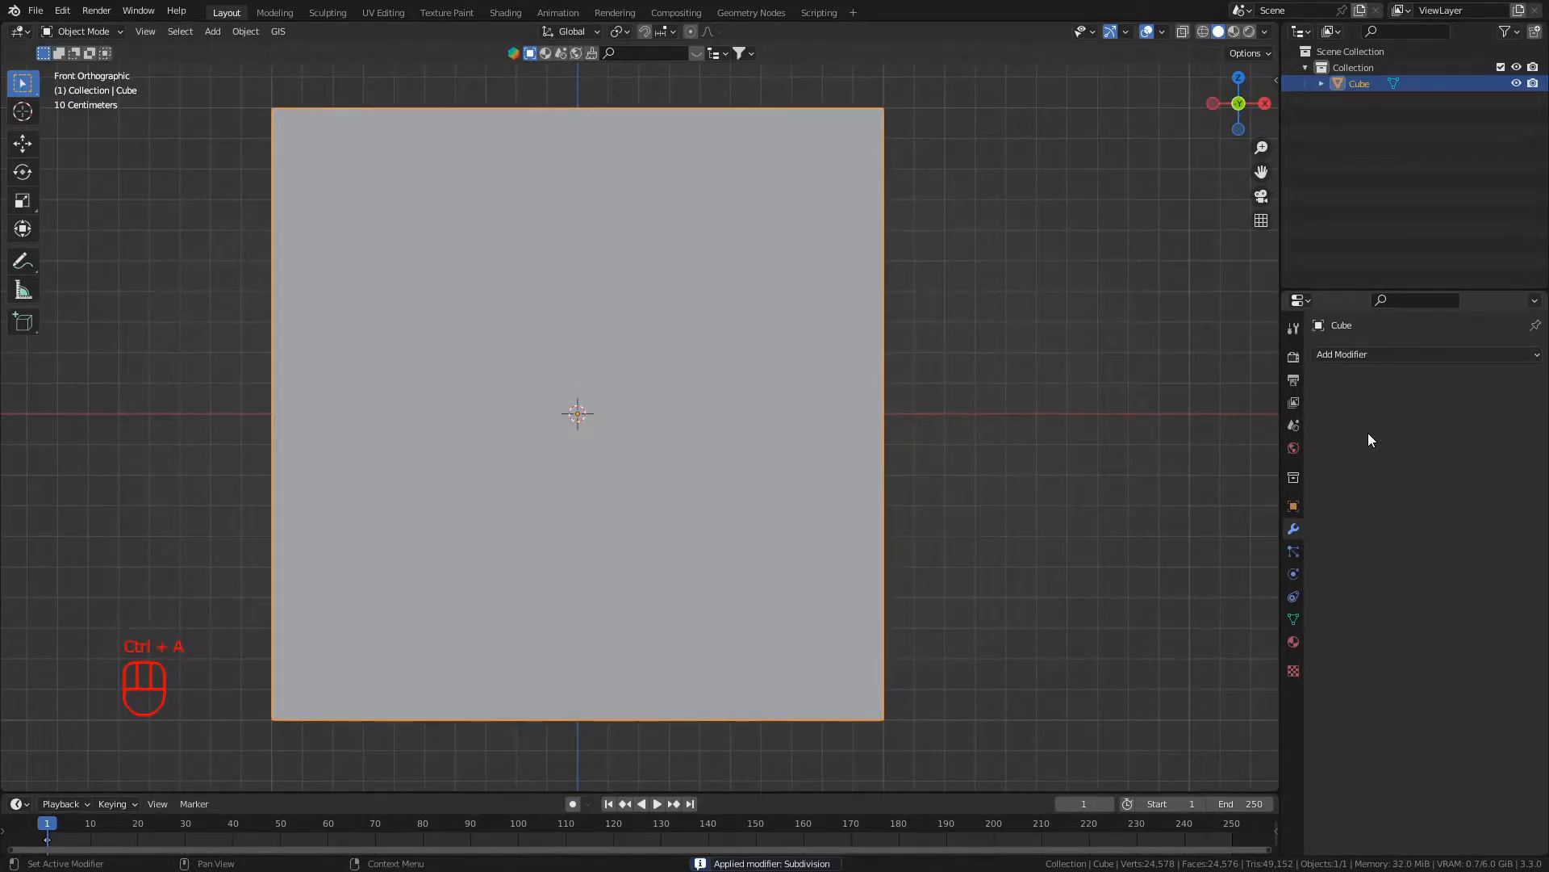
pyautogui.hotkey('ctrl', 'z')
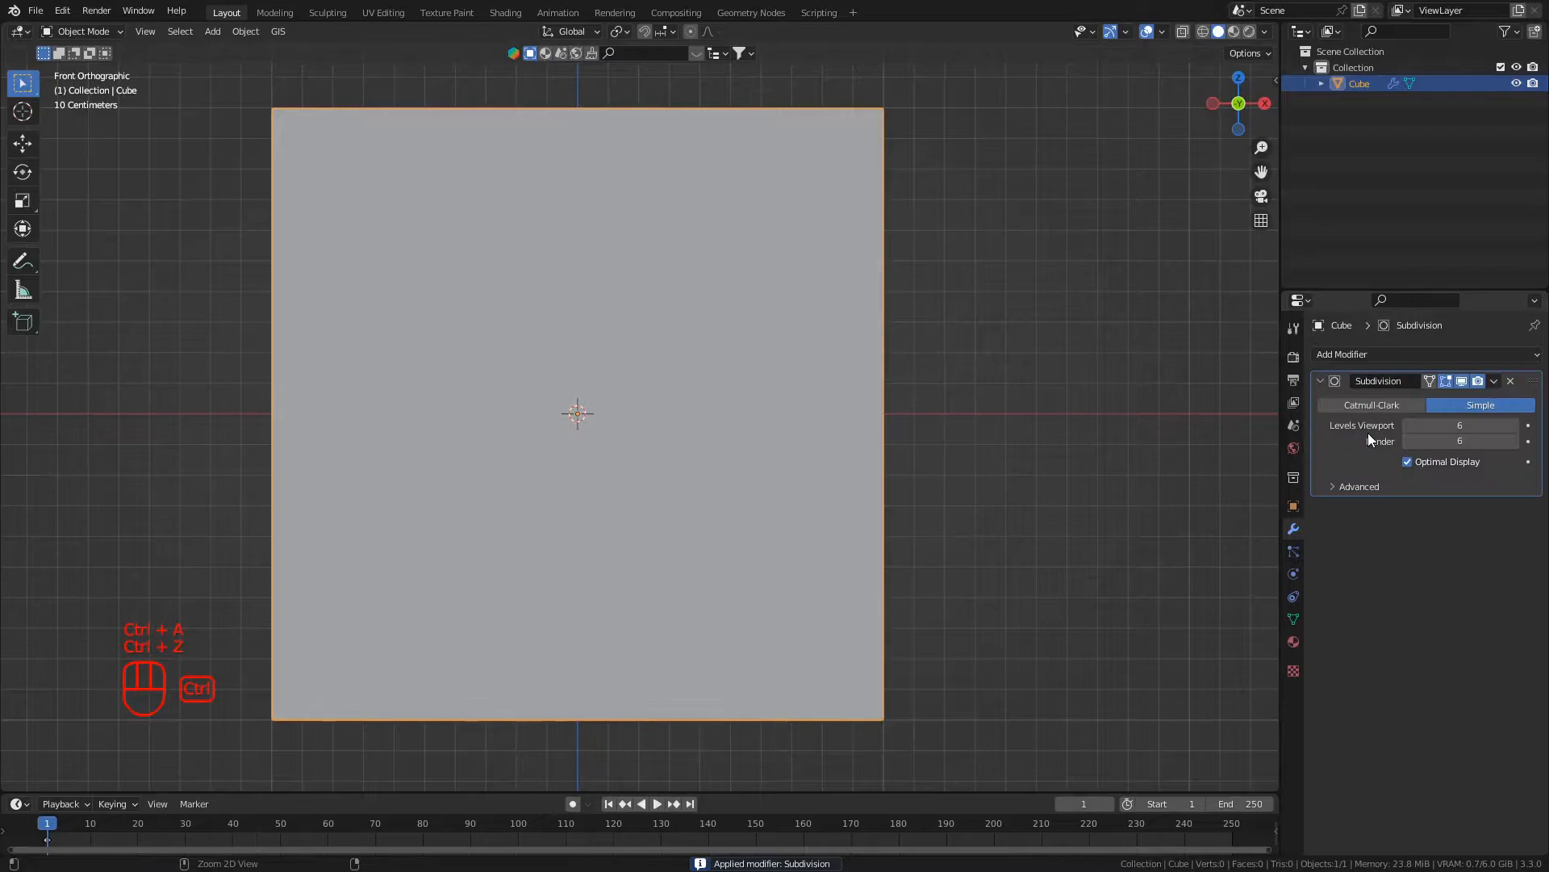
# - Apply the Simple Subdivision modifier and inspect the cube's dense mesh in Edit Mode
pyautogui.click(1493, 382)
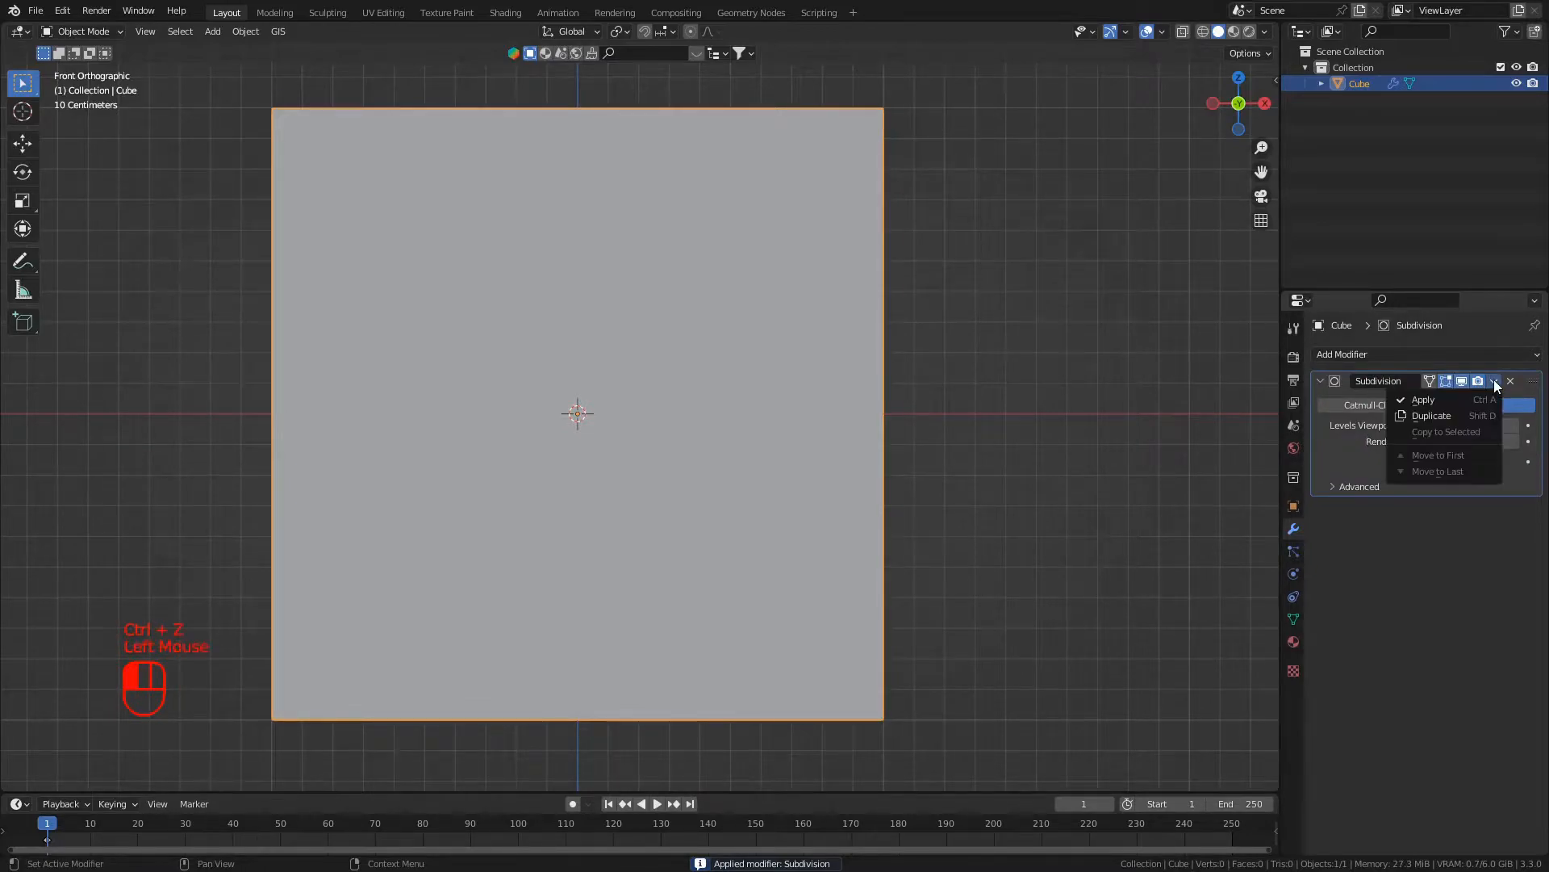
pyautogui.click(1438, 400)
pyautogui.scroll(-2, 242, 483)
pyautogui.scroll(2, 343, 483)
pyautogui.scroll(-1, 347, 481)
pyautogui.moveTo(347, 481); pyautogui.dragTo(550, 509, button='middle')
pyautogui.press('Tab')
pyautogui.scroll(2, 607, 481)
pyautogui.scroll(-2, 607, 481)
pyautogui.press('Tab')
pyautogui.scroll(-1, 506, 510)
# - Undo the application of the Simple Subdivision modifier to the cube
pyautogui.hotkey('ctrl', 'z')
pyautogui.hotkey('ctrl', 'z')
pyautogui.hotkey('ctrl', 'z')
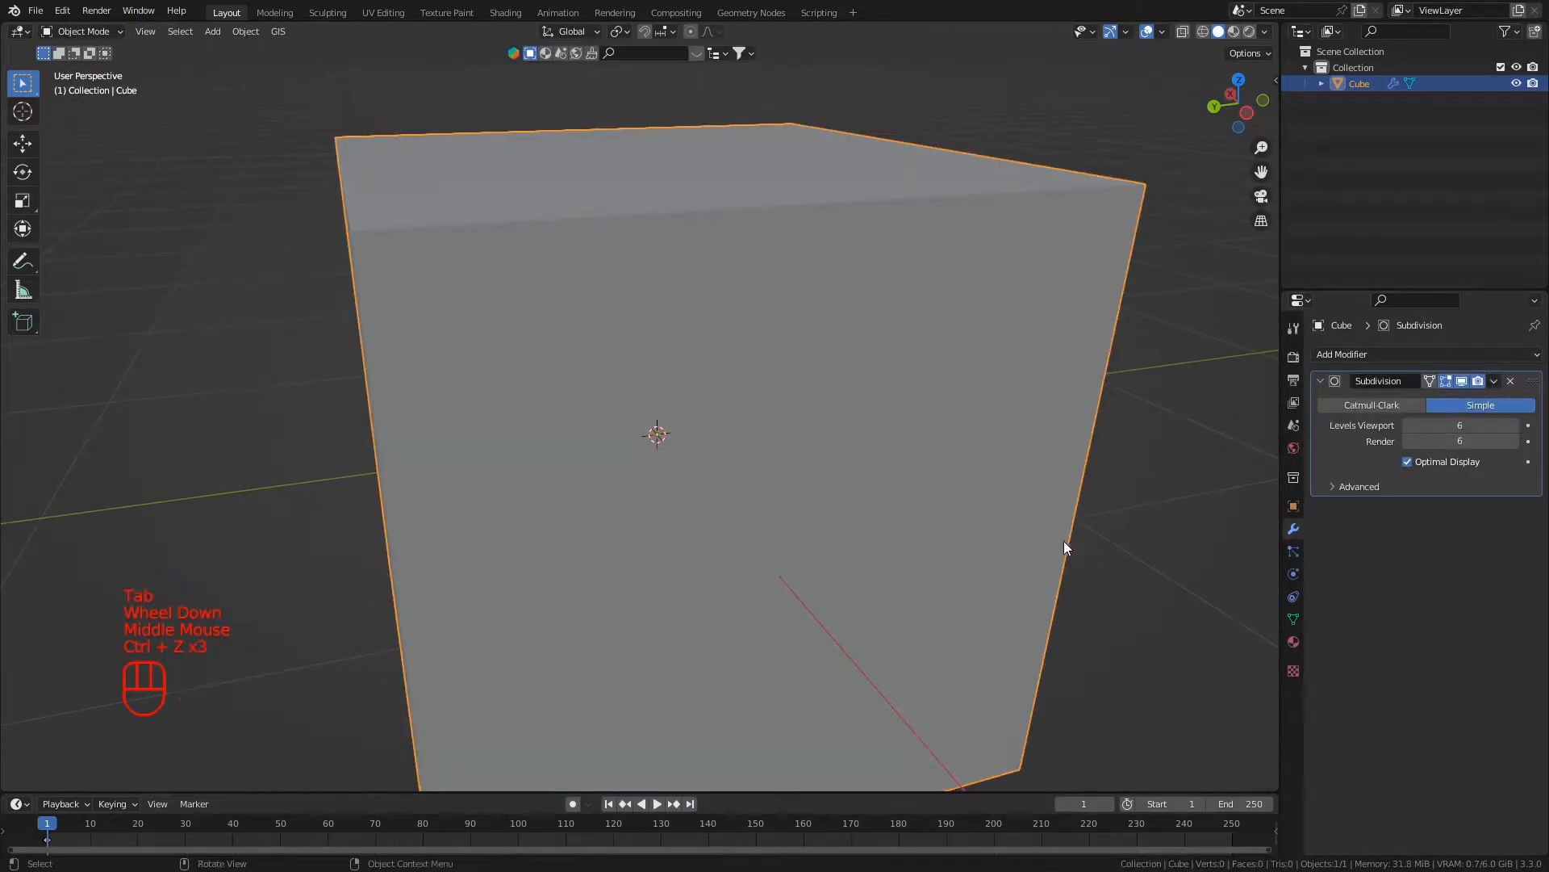
# - Switch the subdivision type to Catmull-Clark and apply the modifier, inspecting the resulting mesh in Edit Mode
pyautogui.click(1340, 418)
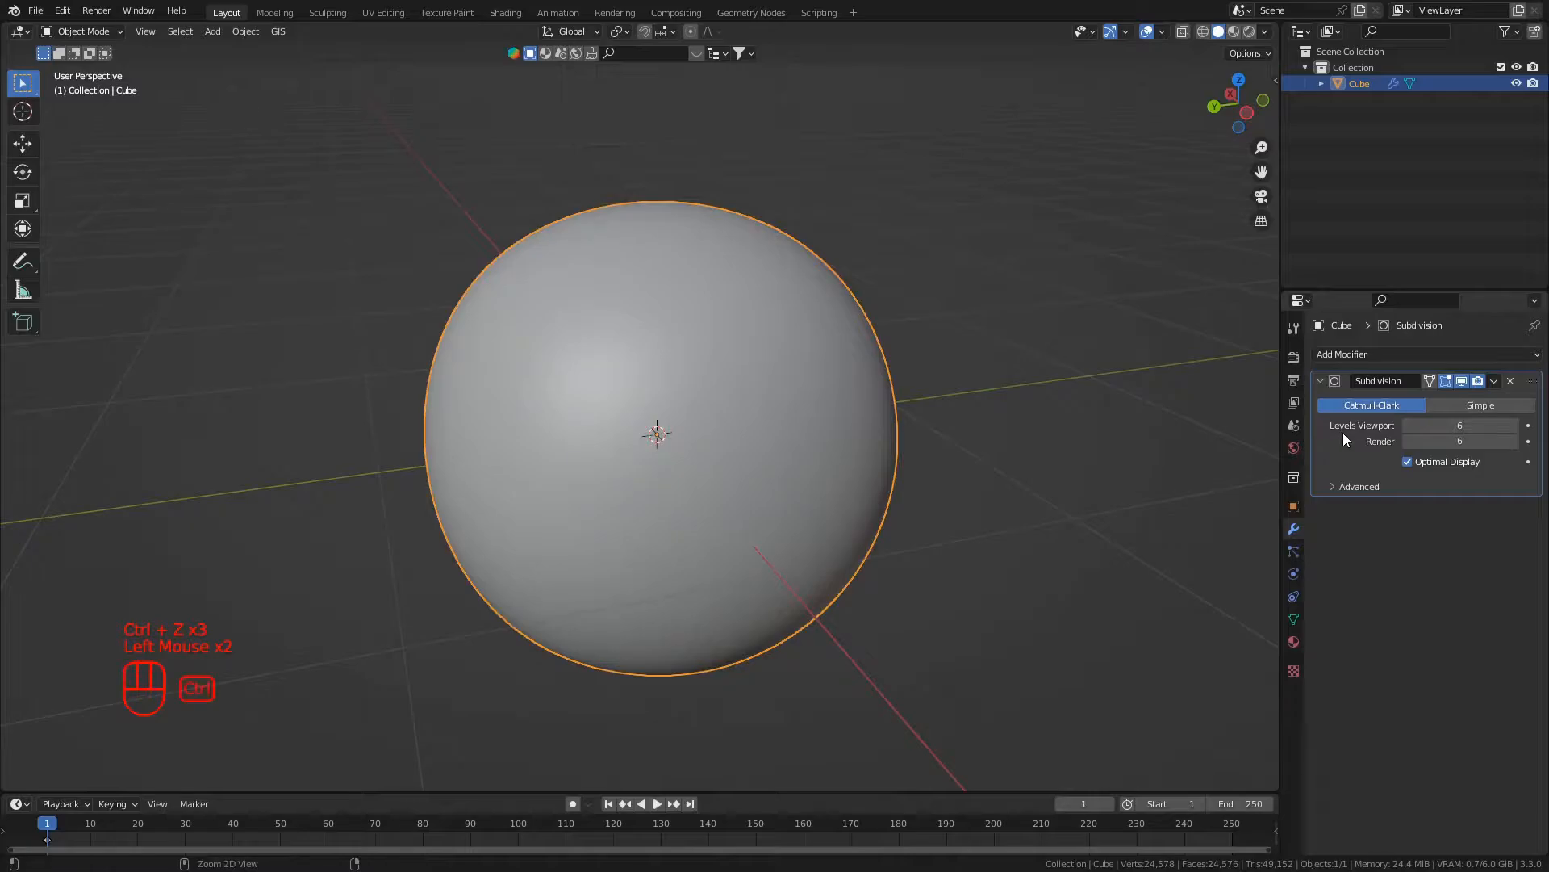
pyautogui.hotkey('ctrl', 'a')
pyautogui.press('Tab')
pyautogui.scroll(3, 534, 477)
pyautogui.scroll(-1, 534, 478)
pyautogui.moveTo(535, 478); pyautogui.dragTo(754, 428, button='middle')
pyautogui.press('Tab')
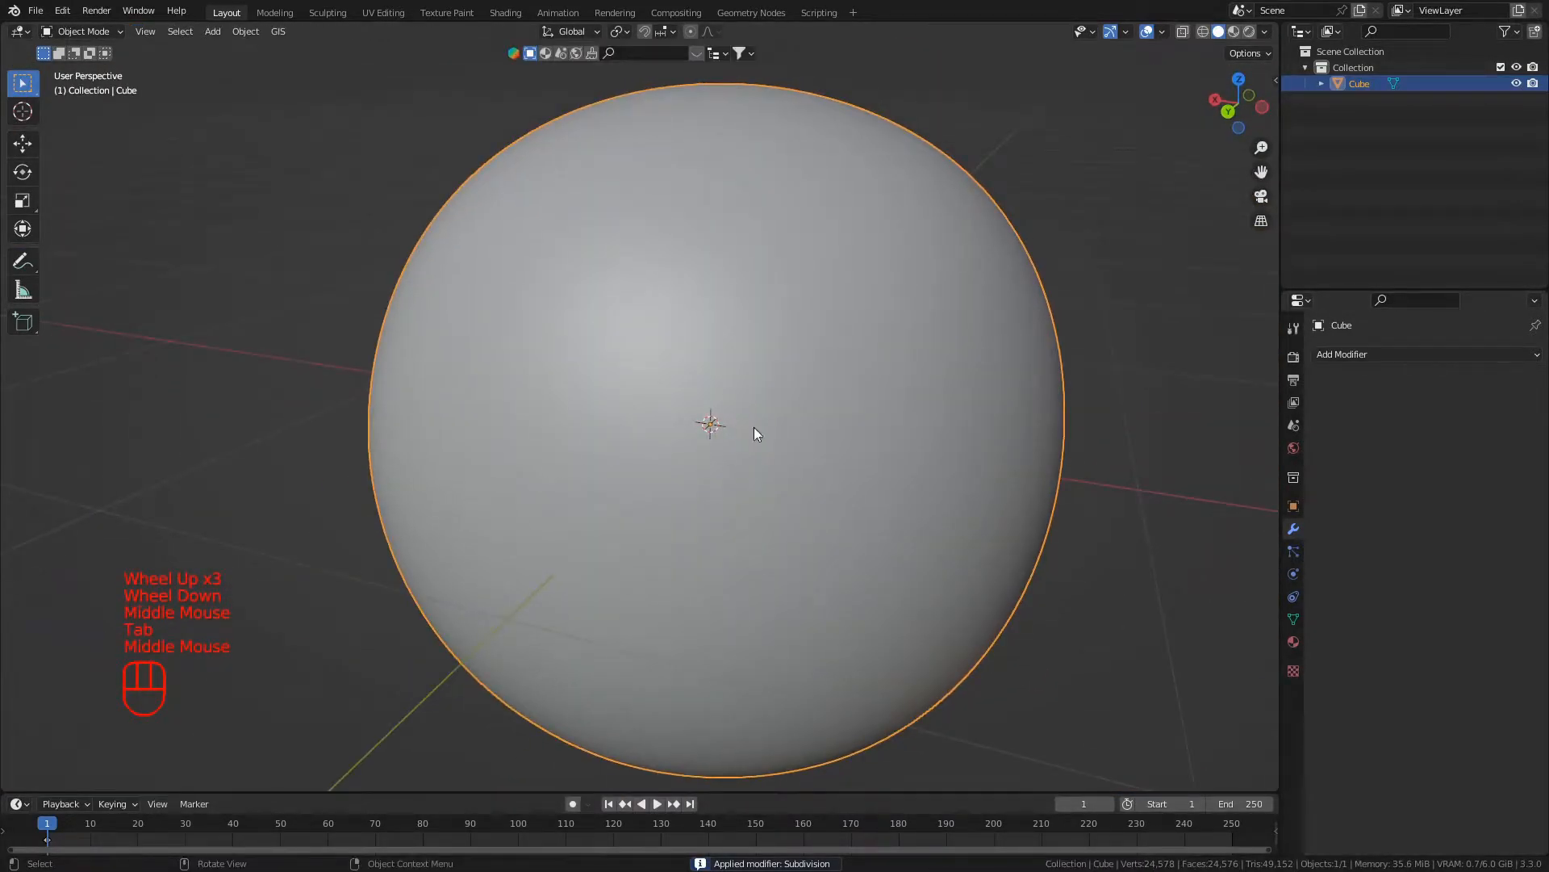
# - Add another Subdivision Surface modifier to the rounded cube with viewport level 2 and apply it
pyautogui.click(1422, 352)
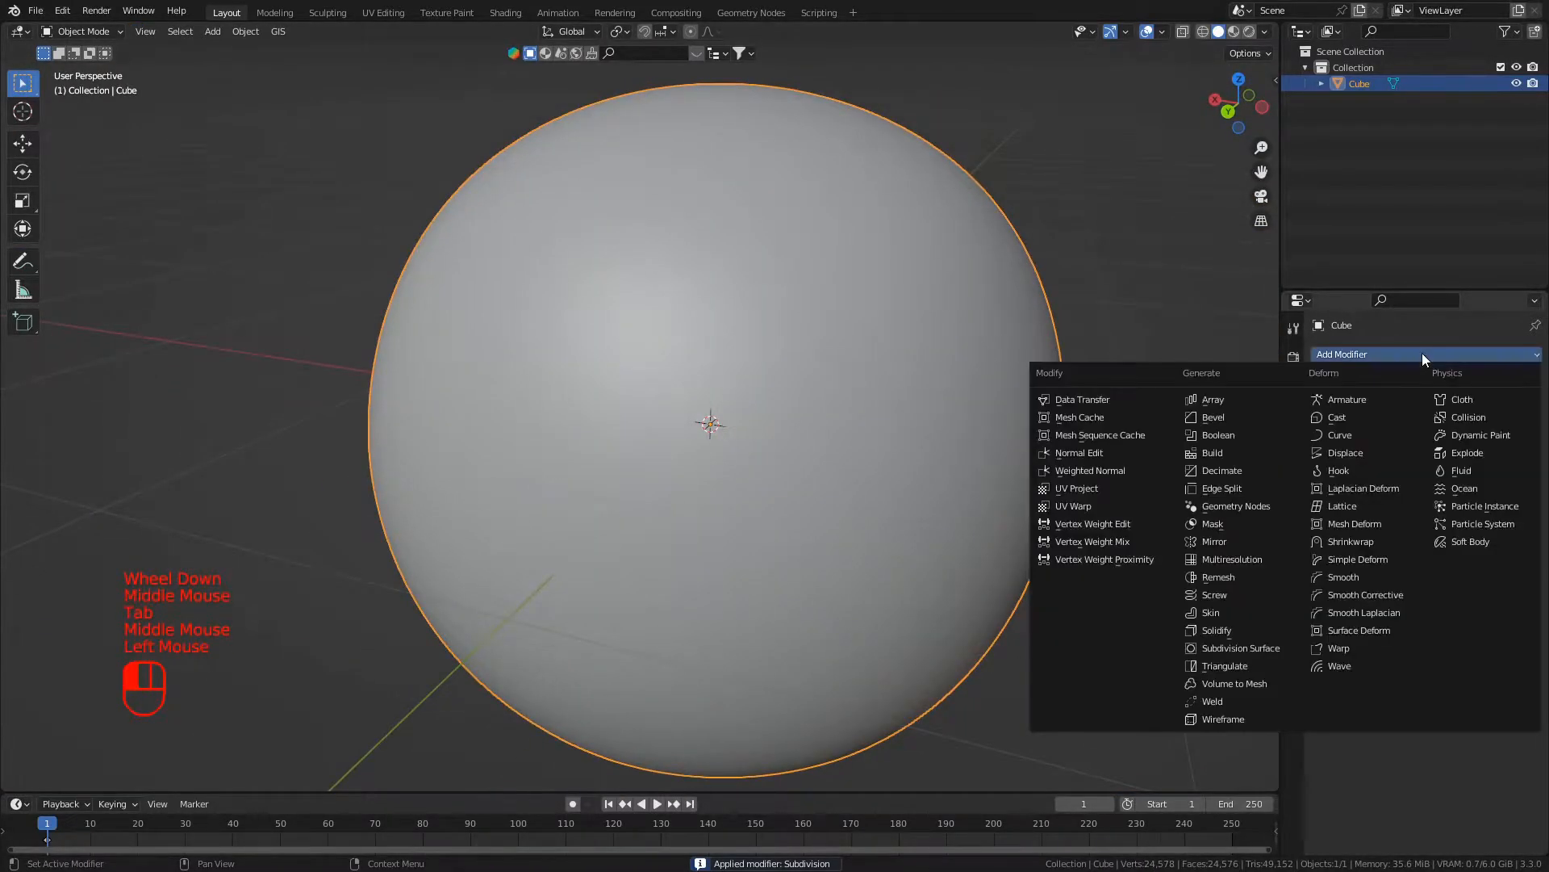
pyautogui.click(1208, 647)
pyautogui.scroll(-1, 887, 466)
pyautogui.moveTo(887, 467); pyautogui.dragTo(936, 451, button='middle')
pyautogui.click(1515, 424)
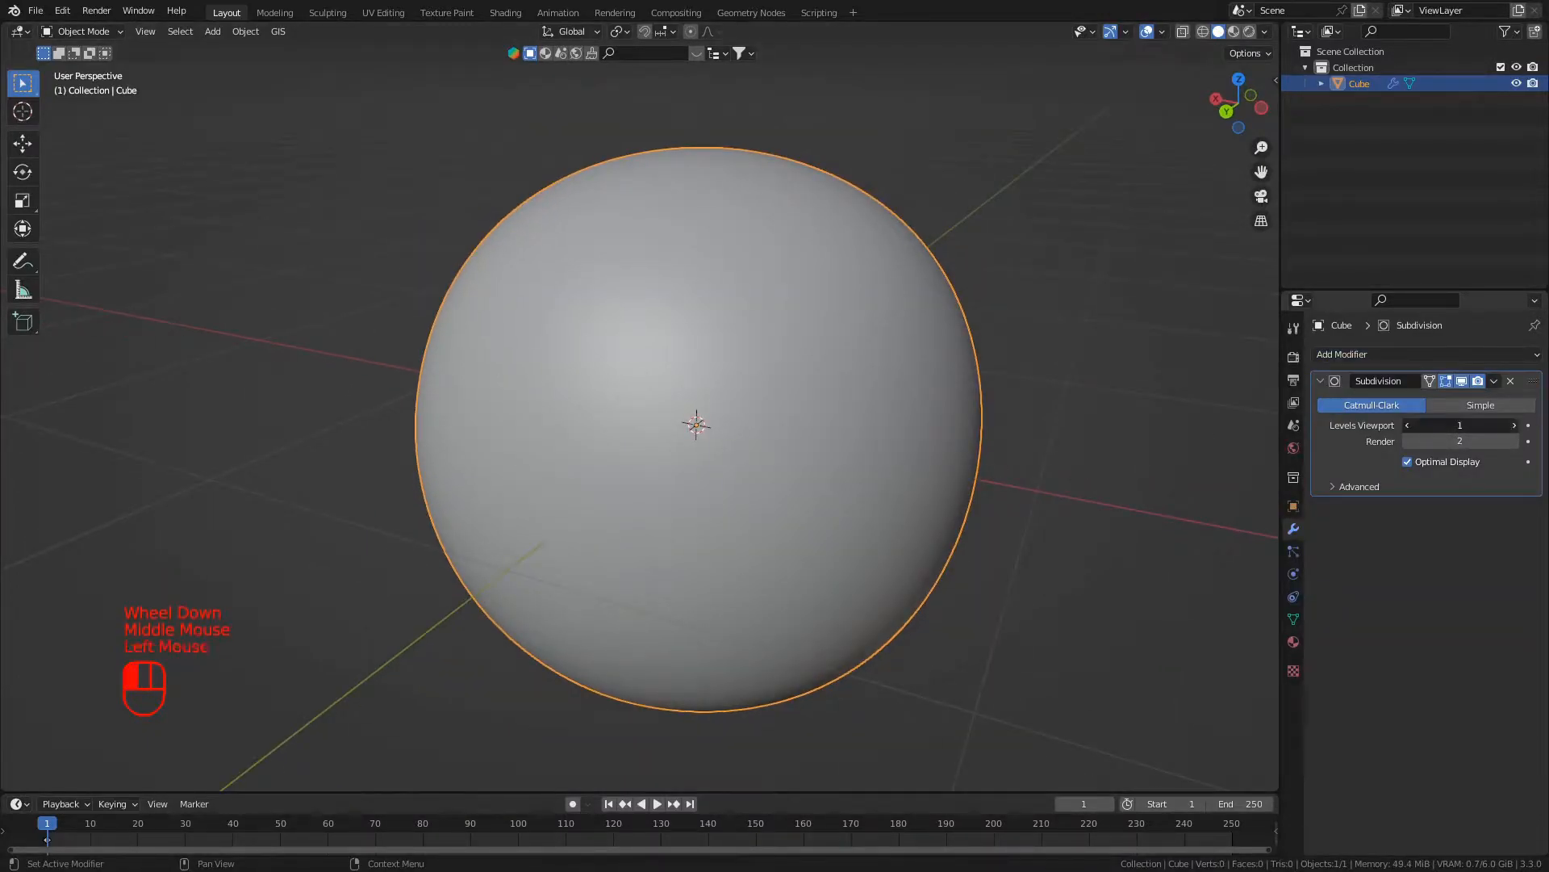
pyautogui.click(1360, 429)
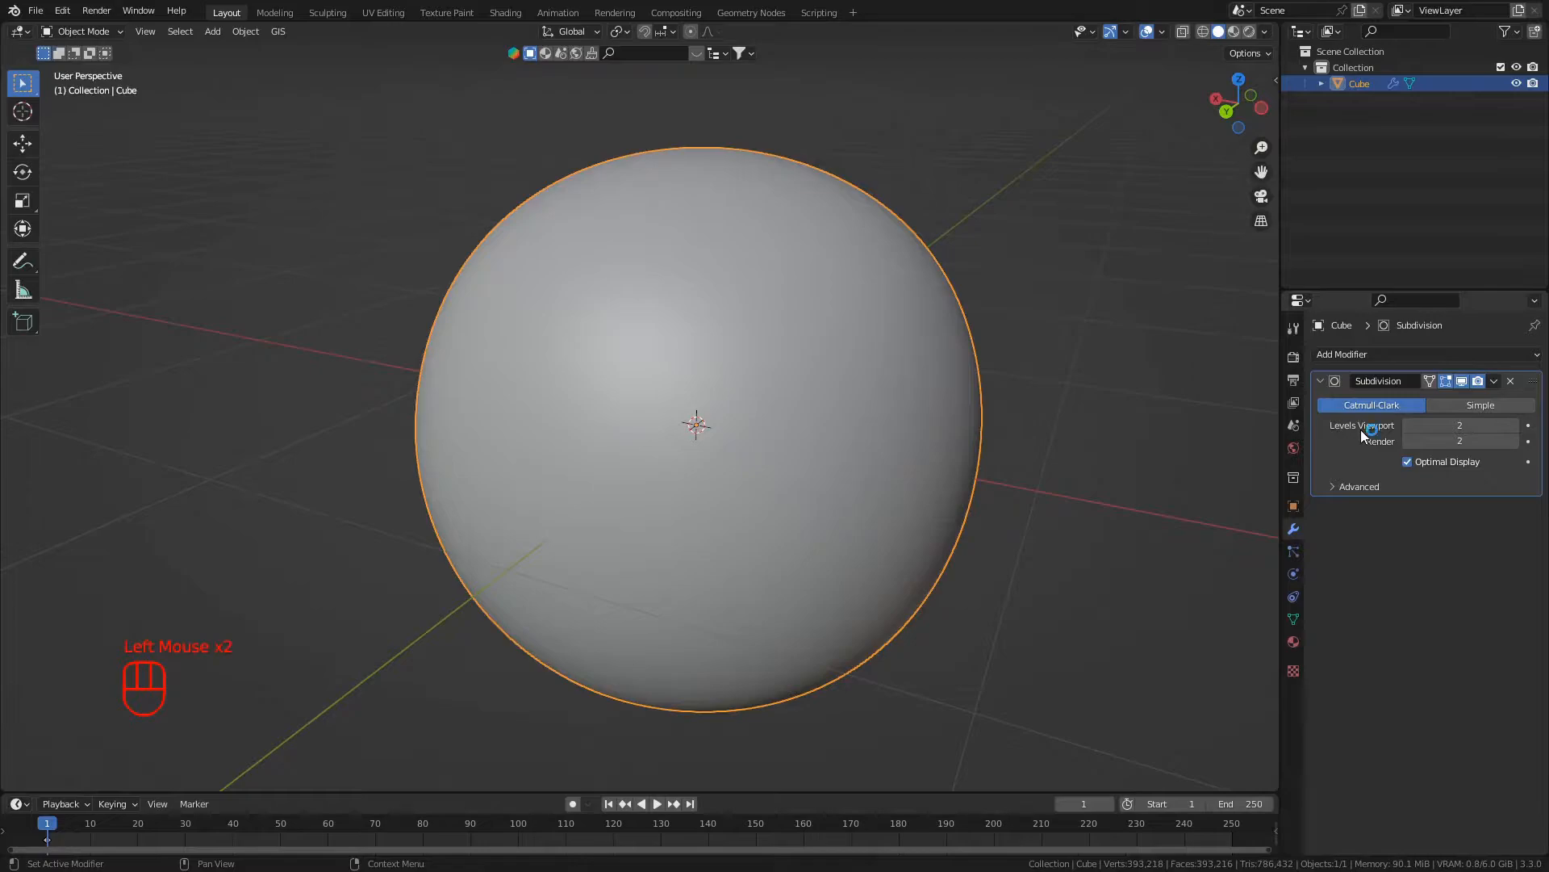
pyautogui.click(1356, 430)
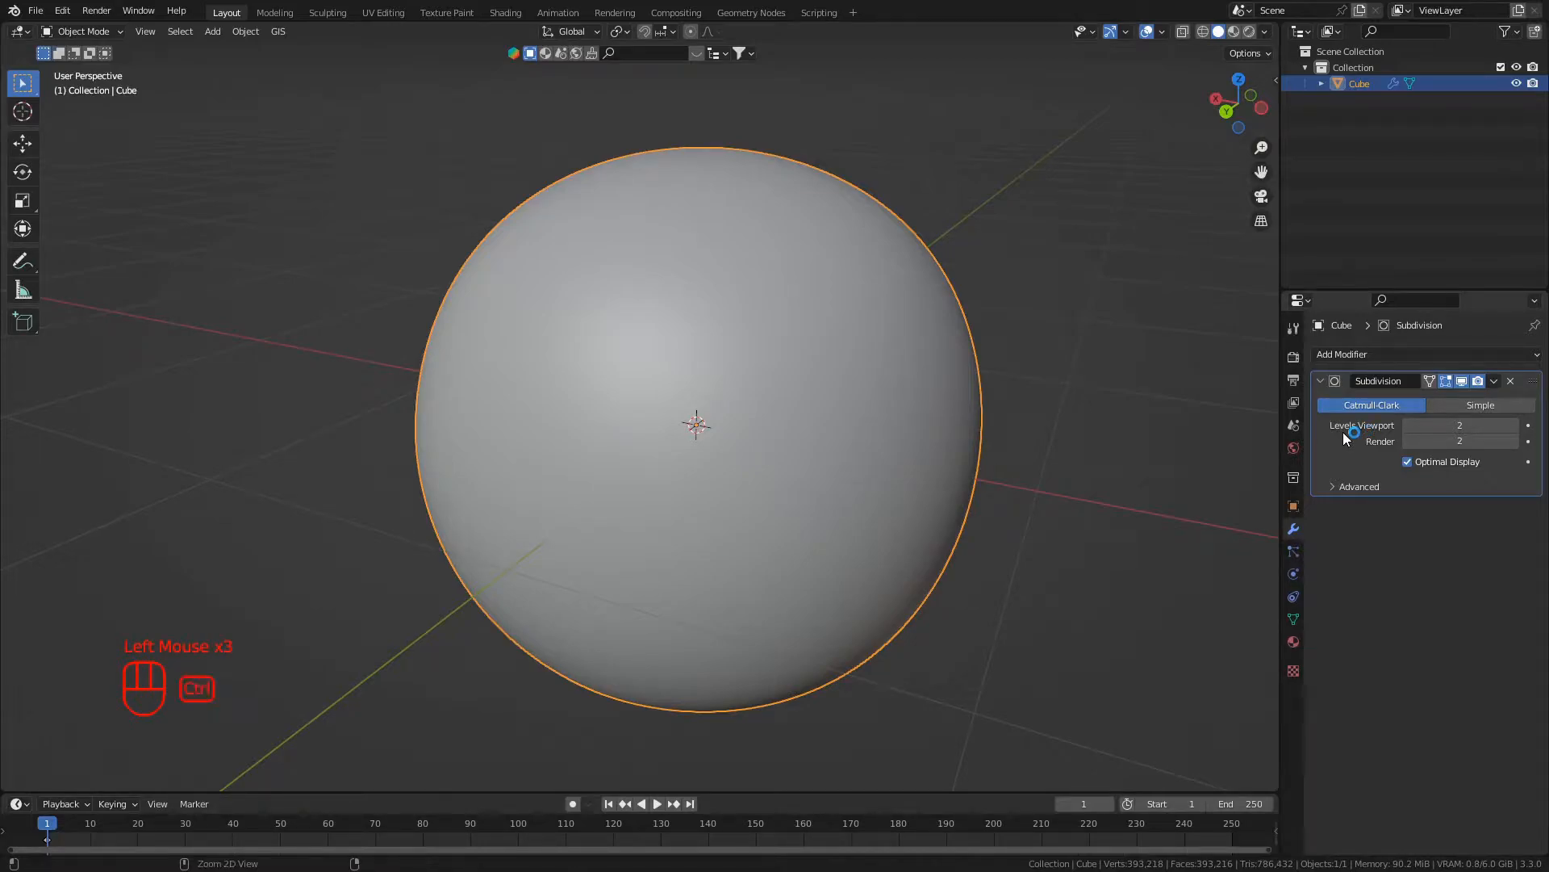
pyautogui.hotkey('ctrl', 'a')
# - Examine the rounded cube's smooth surface from different angles and distances
pyautogui.scroll(-2, 676, 123)
pyautogui.moveTo(676, 123); pyautogui.dragTo(536, 422, button='middle')
pyautogui.scroll(2, 621, 371)
pyautogui.scroll(3, 605, 365)
pyautogui.scroll(3, 581, 344)
pyautogui.scroll(-3, 569, 342)
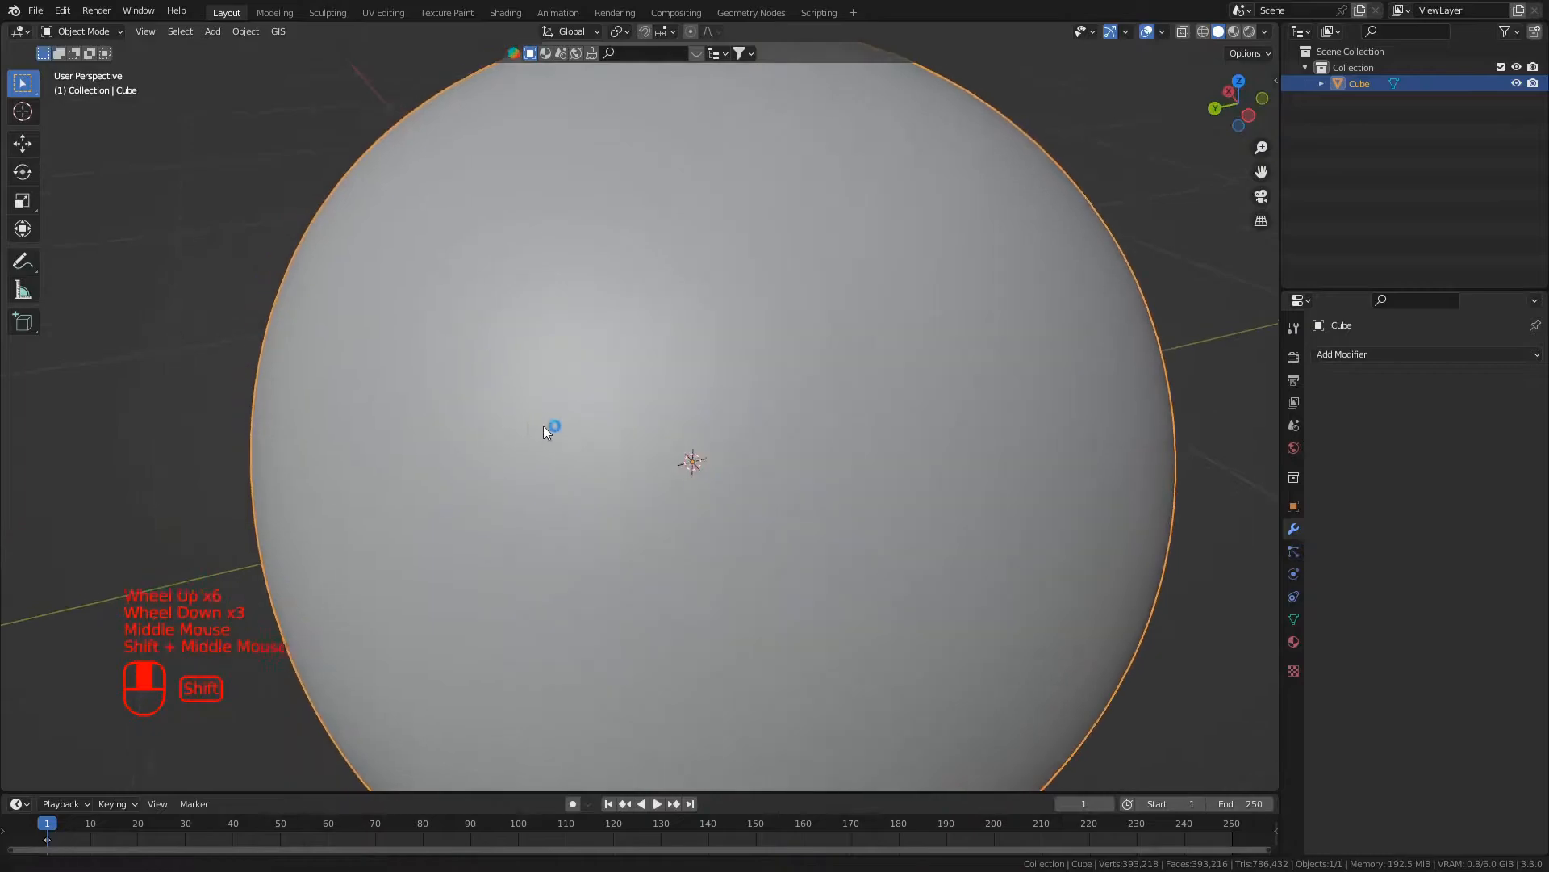
pyautogui.scroll(-2, 493, 406)
pyautogui.scroll(-2, 493, 410)
pyautogui.scroll(1, 583, 494)
pyautogui.moveTo(583, 494)
pyautogui.keyDown('shift'); pyautogui.mouseDown(button='middle')
pyautogui.moveTo(519, 440)
pyautogui.moveTo(510, 484)
pyautogui.moveTo(595, 495)
pyautogui.mouseUp(button='middle'); pyautogui.keyUp('shift')
pyautogui.scroll(1, 519, 439)
pyautogui.keyDown('shift'); pyautogui.scroll(-1, 519, 443); pyautogui.keyUp('shift')
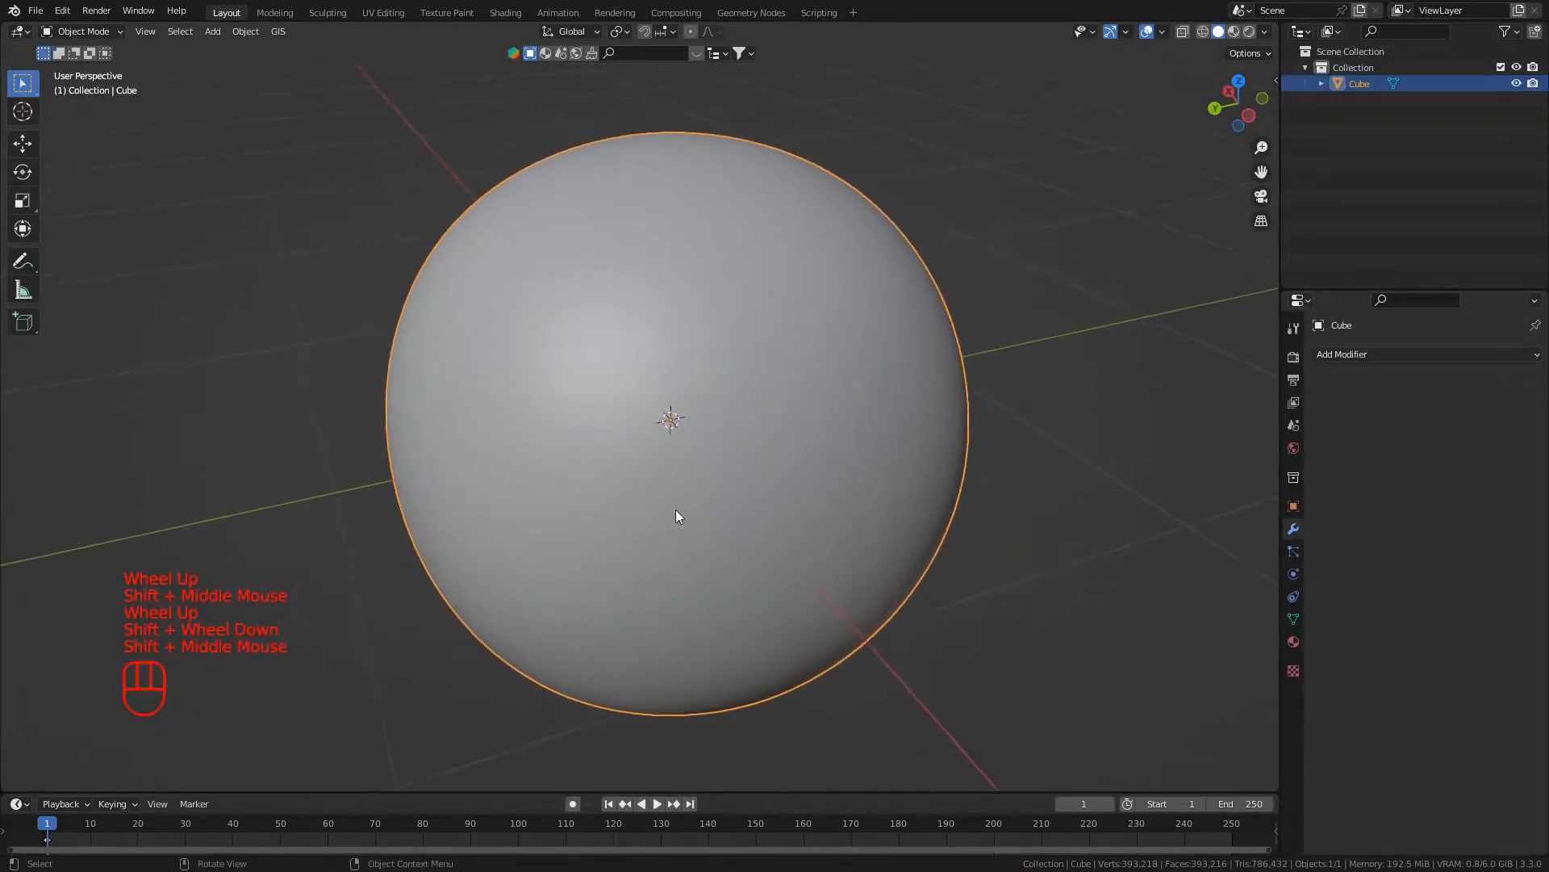
# - Add a Displace modifier to the rounded cube and create a new texture for it
pyautogui.click(1433, 353)
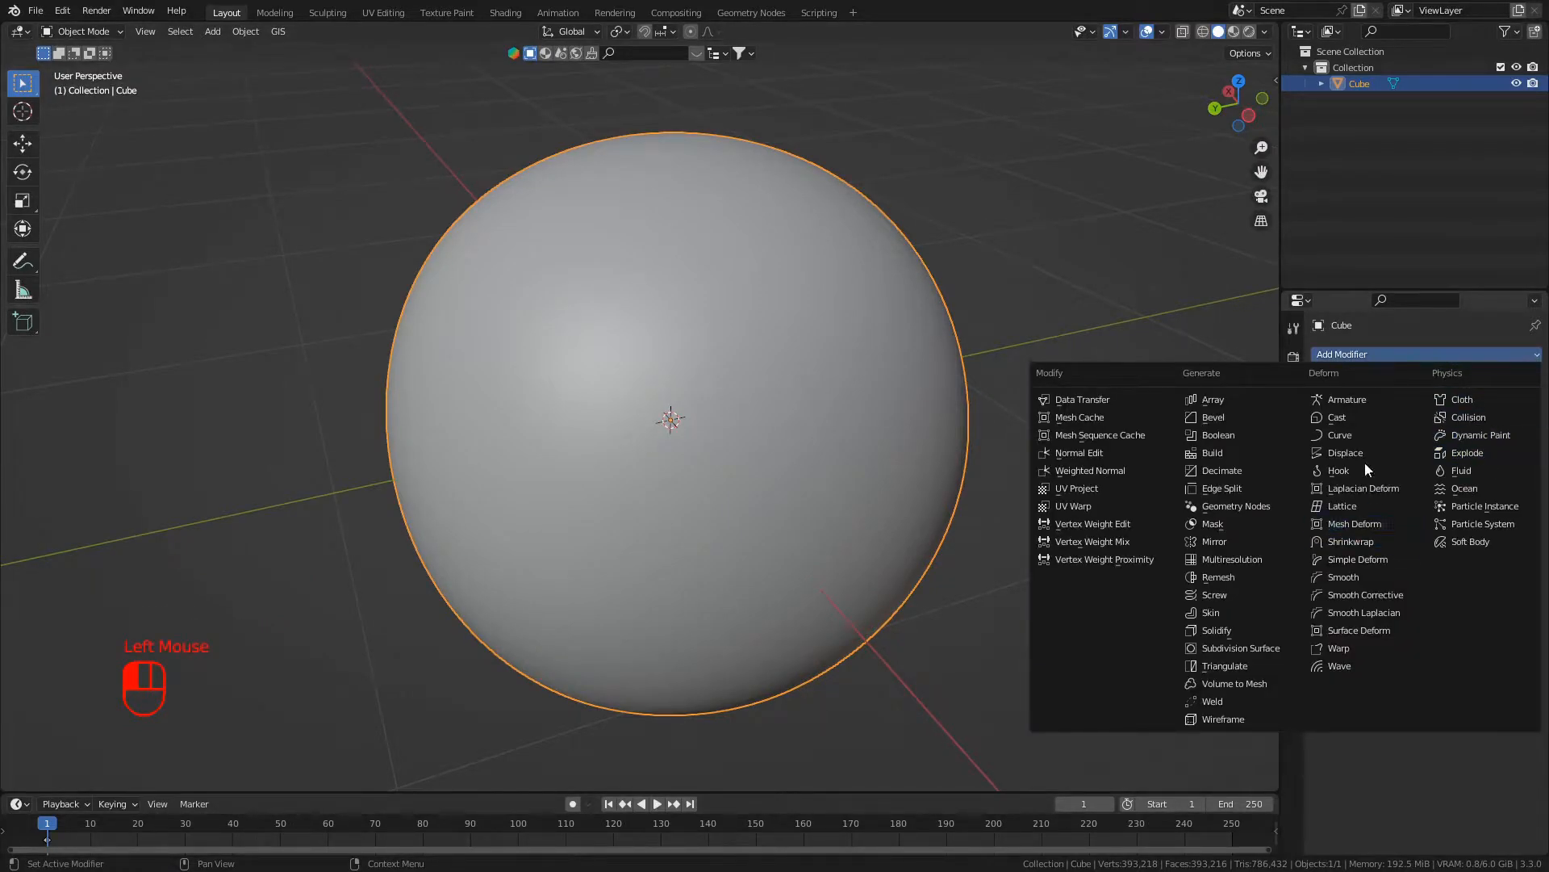
pyautogui.click(1342, 453)
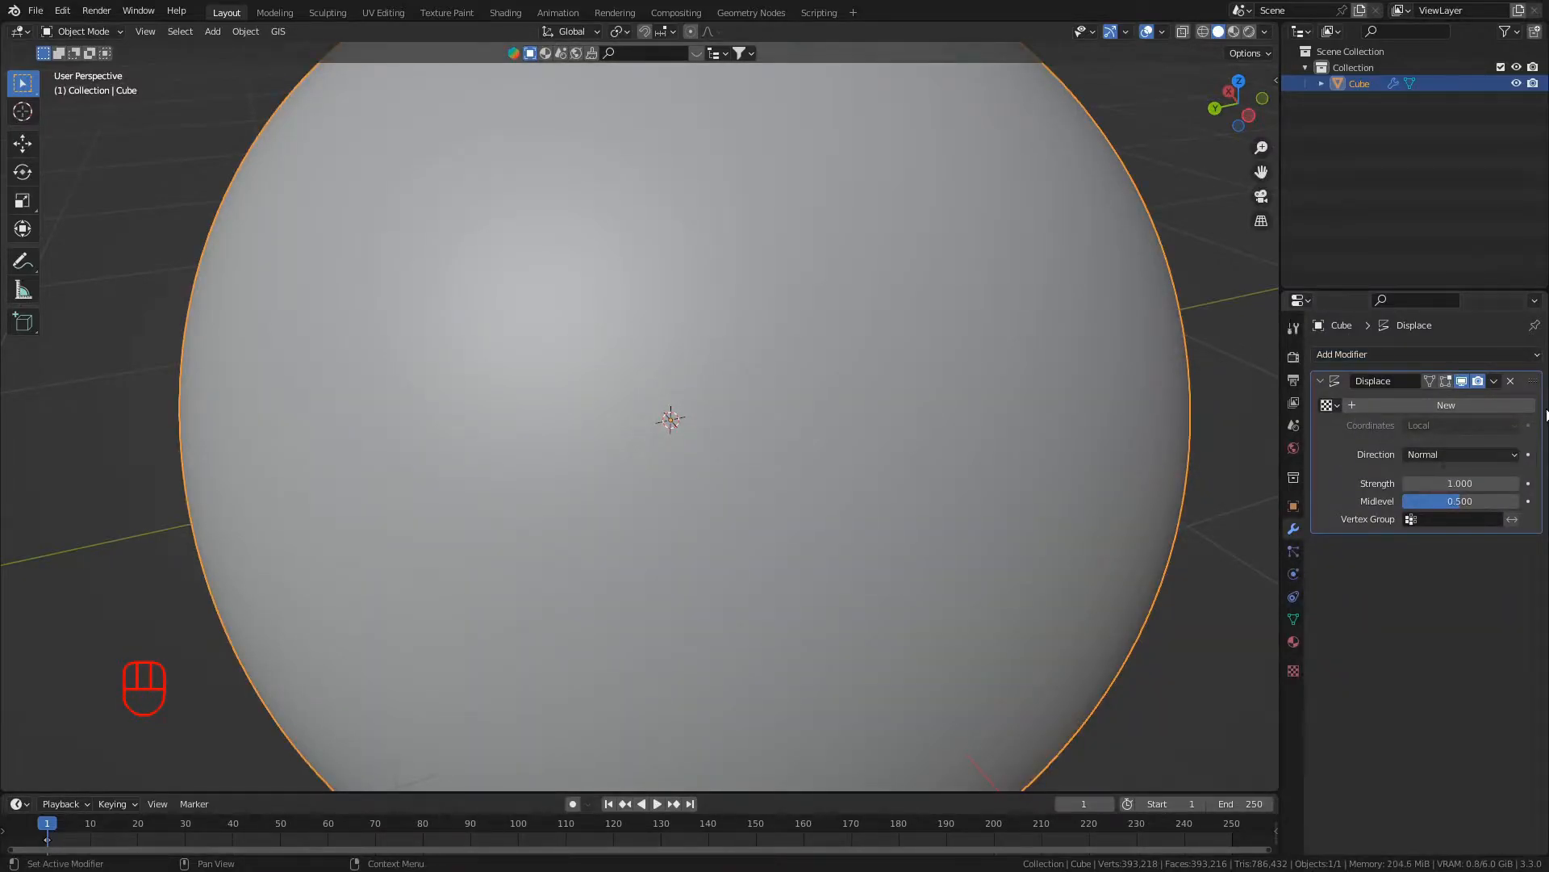
pyautogui.scroll(-2, 613, 206)
pyautogui.scroll(2, 636, 254)
pyautogui.scroll(-1, 637, 254)
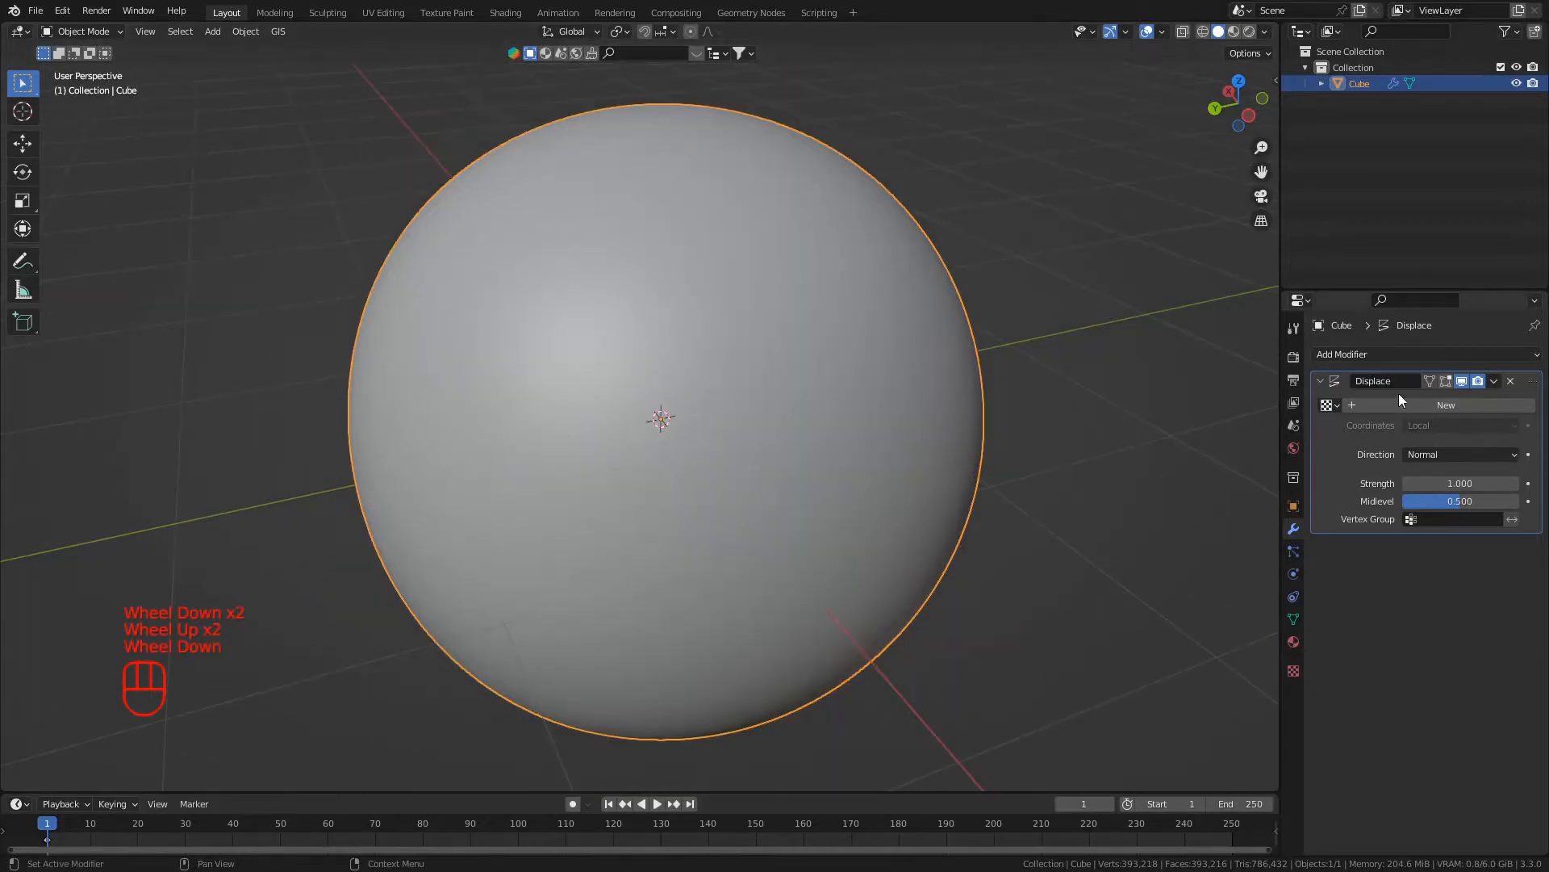
pyautogui.click(1420, 412)
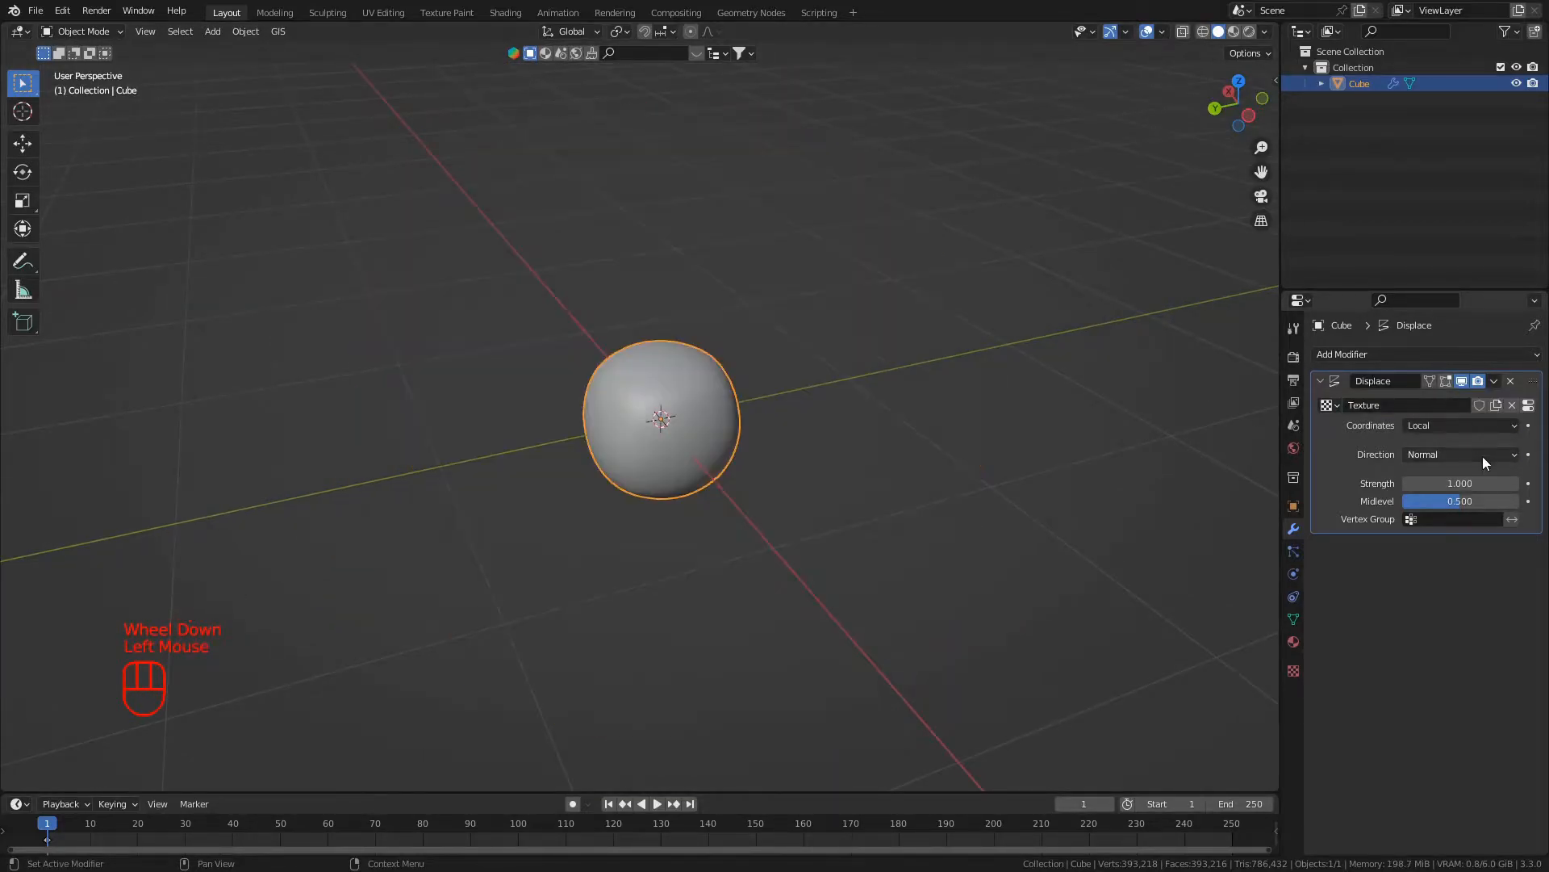
# - Open the displacement texture's settings and set its type to Clouds
pyautogui.click(1528, 405)
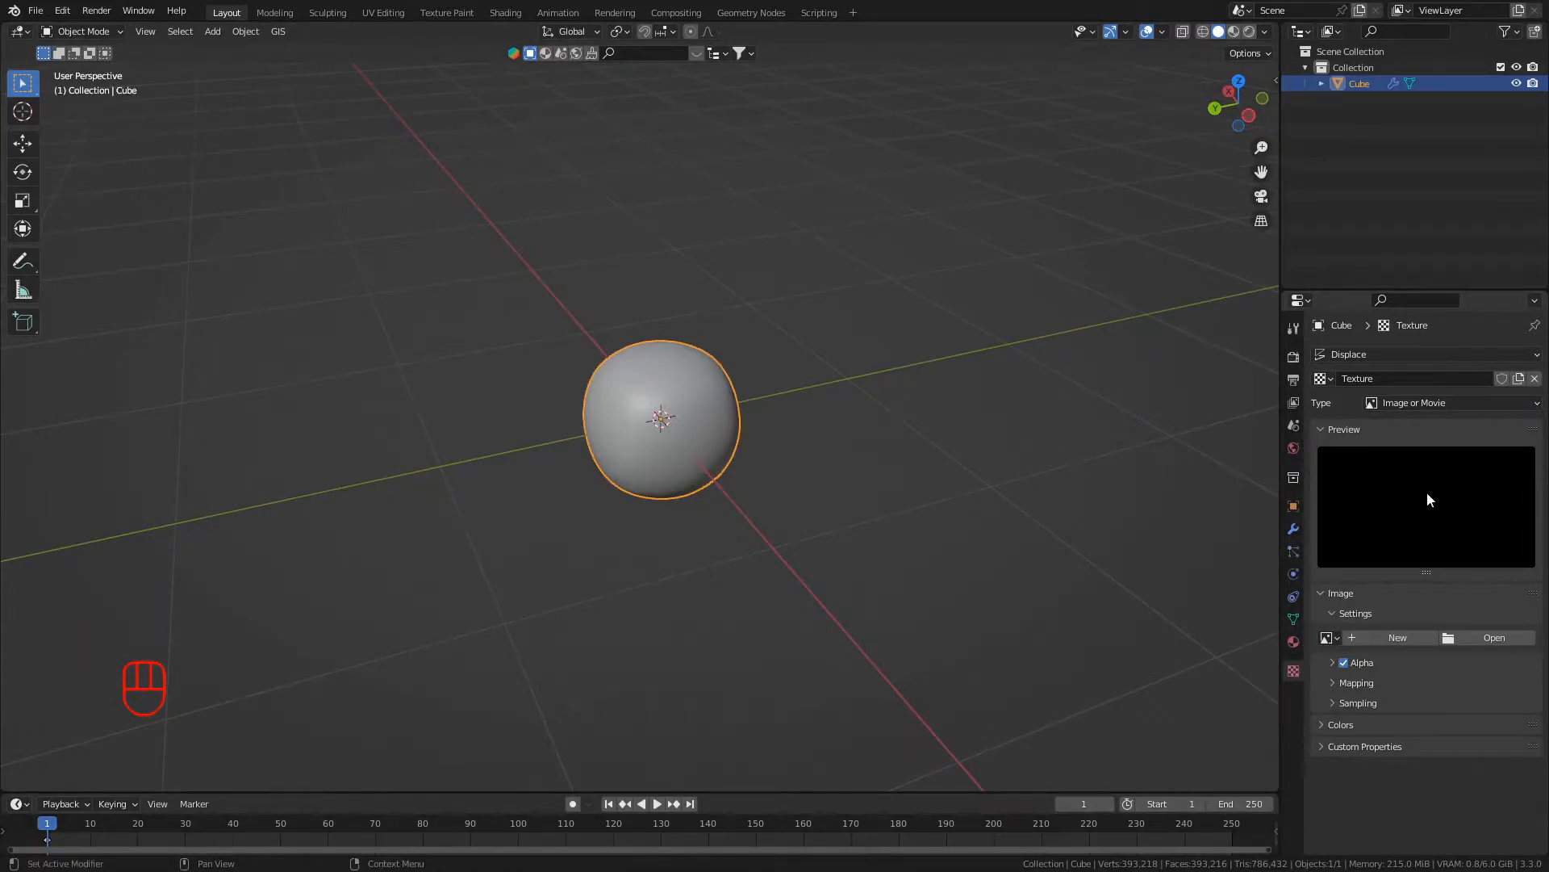
pyautogui.click(1407, 400)
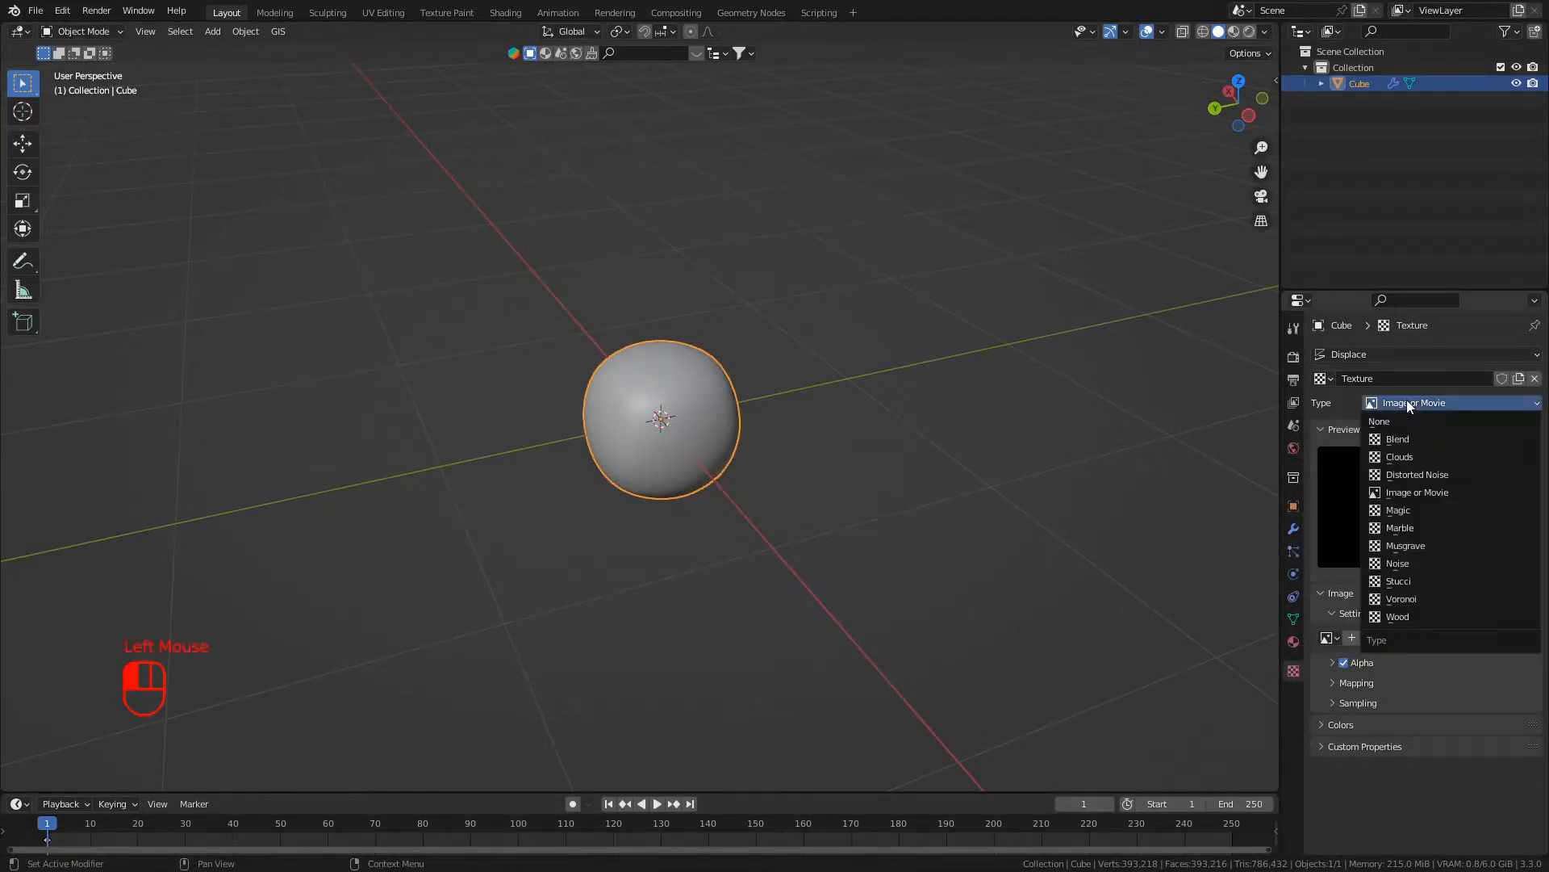
pyautogui.click(1409, 458)
# - Examine the displaced cube's surface from several angles and distances
pyautogui.scroll(-1, 574, 534)
pyautogui.scroll(2, 637, 537)
pyautogui.moveTo(642, 538); pyautogui.dragTo(811, 541, button='middle')
pyautogui.scroll(1, 807, 539)
pyautogui.moveTo(799, 533); pyautogui.dragTo(598, 297, button='middle')
pyautogui.scroll(-1, 417, 522)
pyautogui.scroll(-1, 385, 522)
pyautogui.scroll(-2, 734, 428)
pyautogui.scroll(1, 720, 414)
pyautogui.scroll(2, 482, 404)
# - Apply smooth shading to the displaced cube
pyautogui.rightClick(529, 367)
pyautogui.click(534, 363)
pyautogui.scroll(1, 539, 362)
pyautogui.scroll(-1, 535, 395)
pyautogui.scroll(-3, 629, 444)
pyautogui.scroll(-3, 676, 382)
# - Reduce the Clouds texture size to 0.08 and inspect the displaced surface up close
pyautogui.moveTo(1462, 690)
pyautogui.mouseDown()
pyautogui.moveTo(1493, 690)
pyautogui.moveTo(1393, 690)
pyautogui.moveTo(1524, 690)
pyautogui.moveTo(1440, 690)
pyautogui.mouseUp()
pyautogui.moveTo(1063, 660); pyautogui.dragTo(979, 700, button='middle')
pyautogui.scroll(3, 680, 524)
pyautogui.moveTo(679, 524); pyautogui.dragTo(841, 502, button='middle')
pyautogui.scroll(-1, 602, 480)
pyautogui.scroll(4, 602, 480)
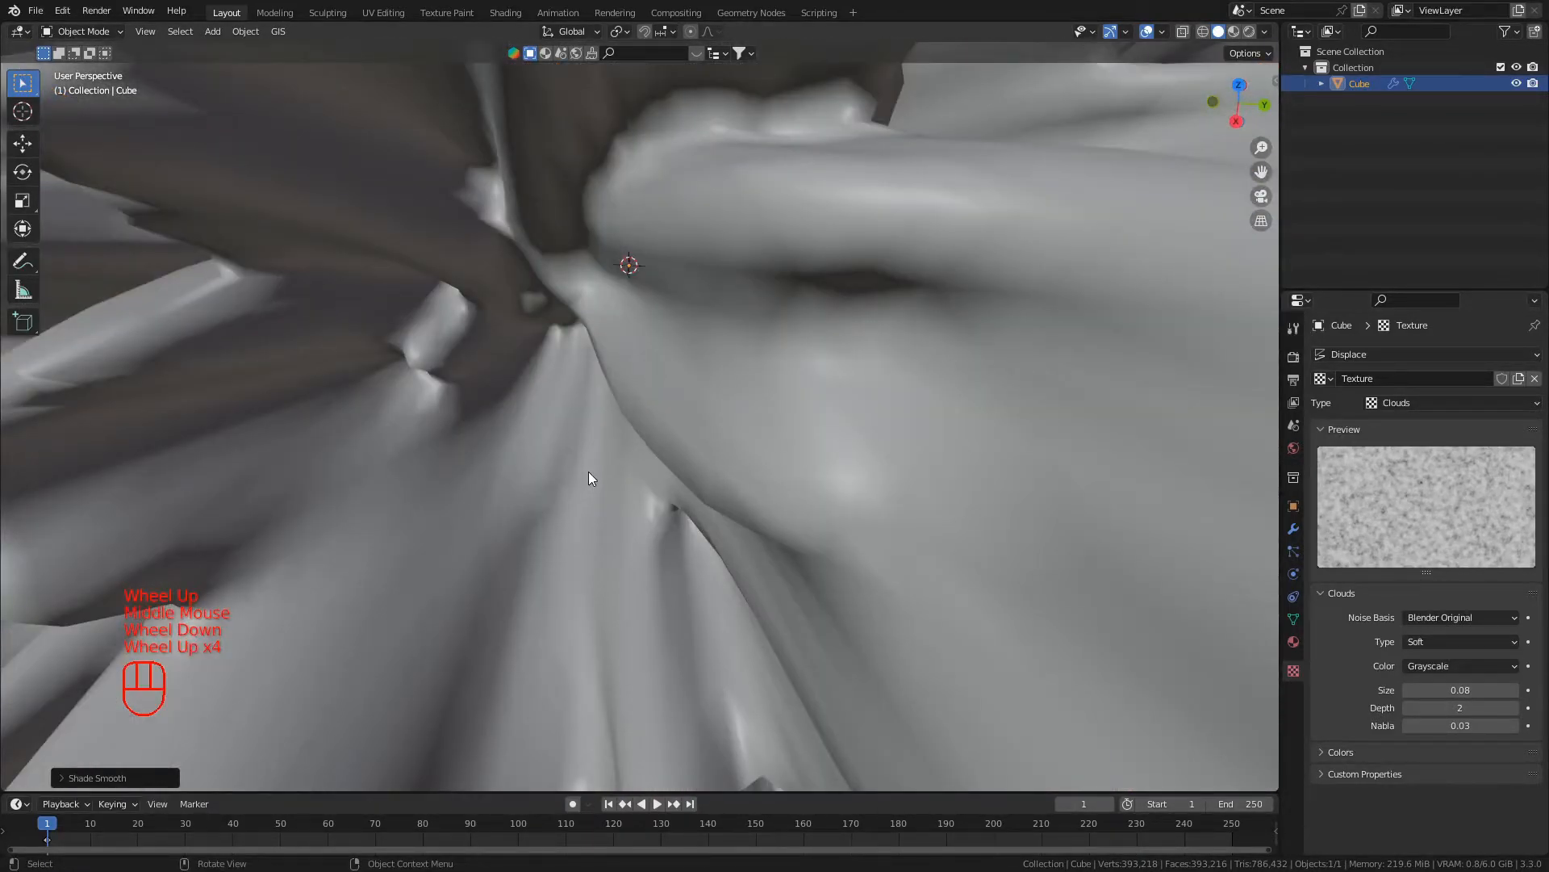
pyautogui.scroll(-2, 588, 471)
pyautogui.moveTo(588, 472); pyautogui.dragTo(612, 472, button='middle')
pyautogui.scroll(-4, 613, 473)
pyautogui.moveTo(447, 441); pyautogui.dragTo(556, 416, button='middle')
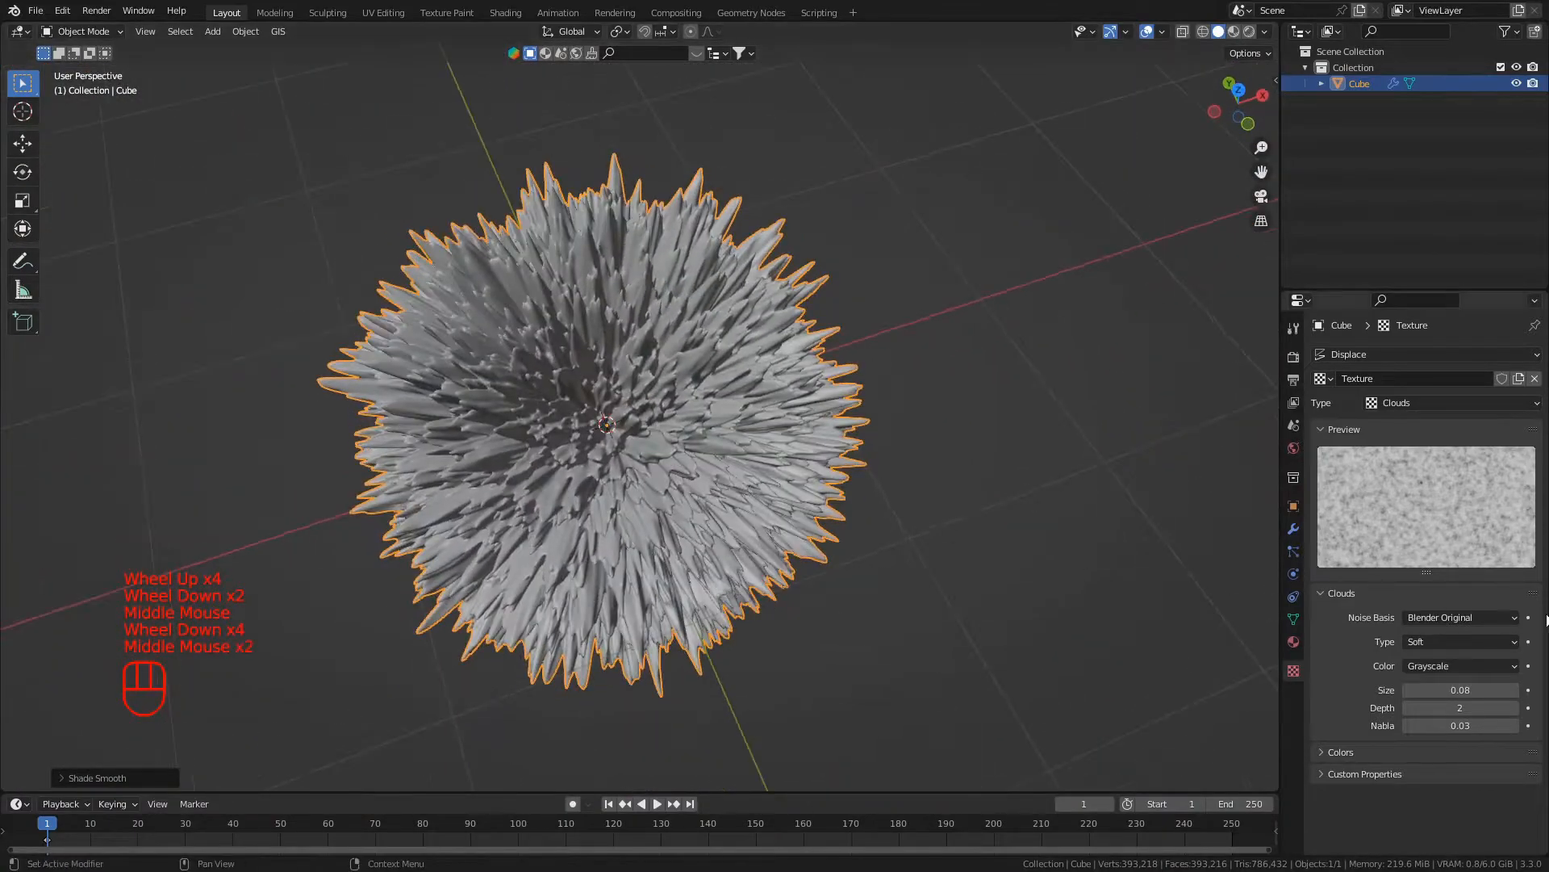
# - Raise the Clouds texture size to 2.00 and return to the Displace modifier's settings
pyautogui.moveTo(1437, 690); pyautogui.dragTo(1533, 690)
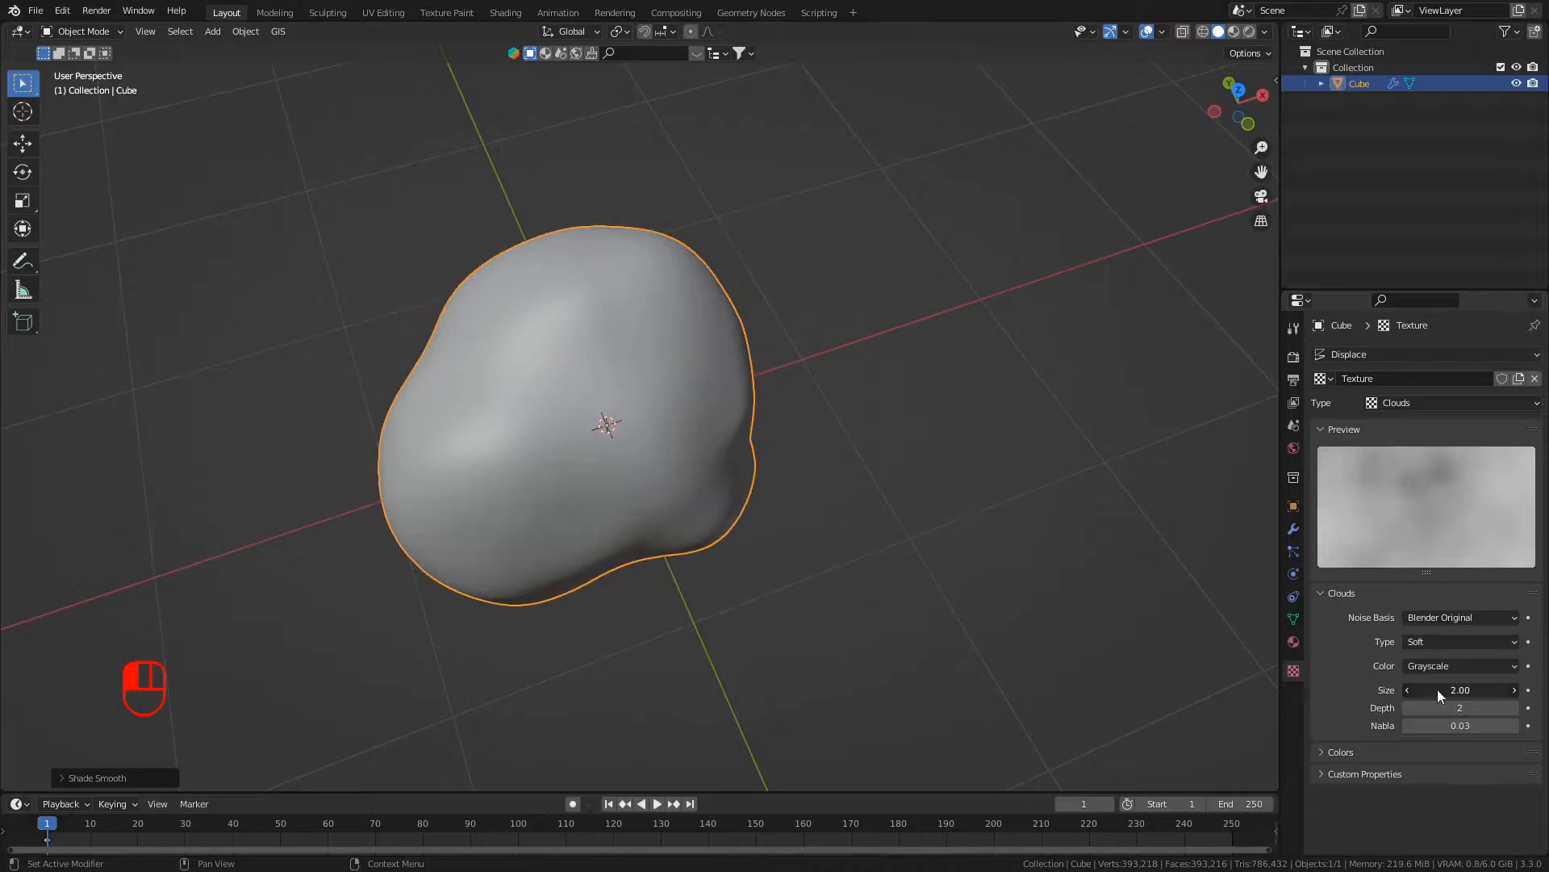
pyautogui.click(1294, 529)
pyautogui.moveTo(1259, 456)
pyautogui.mouseDown(button='middle')
pyautogui.moveTo(1154, 486)
pyautogui.moveTo(1243, 476)
pyautogui.mouseUp(button='middle')
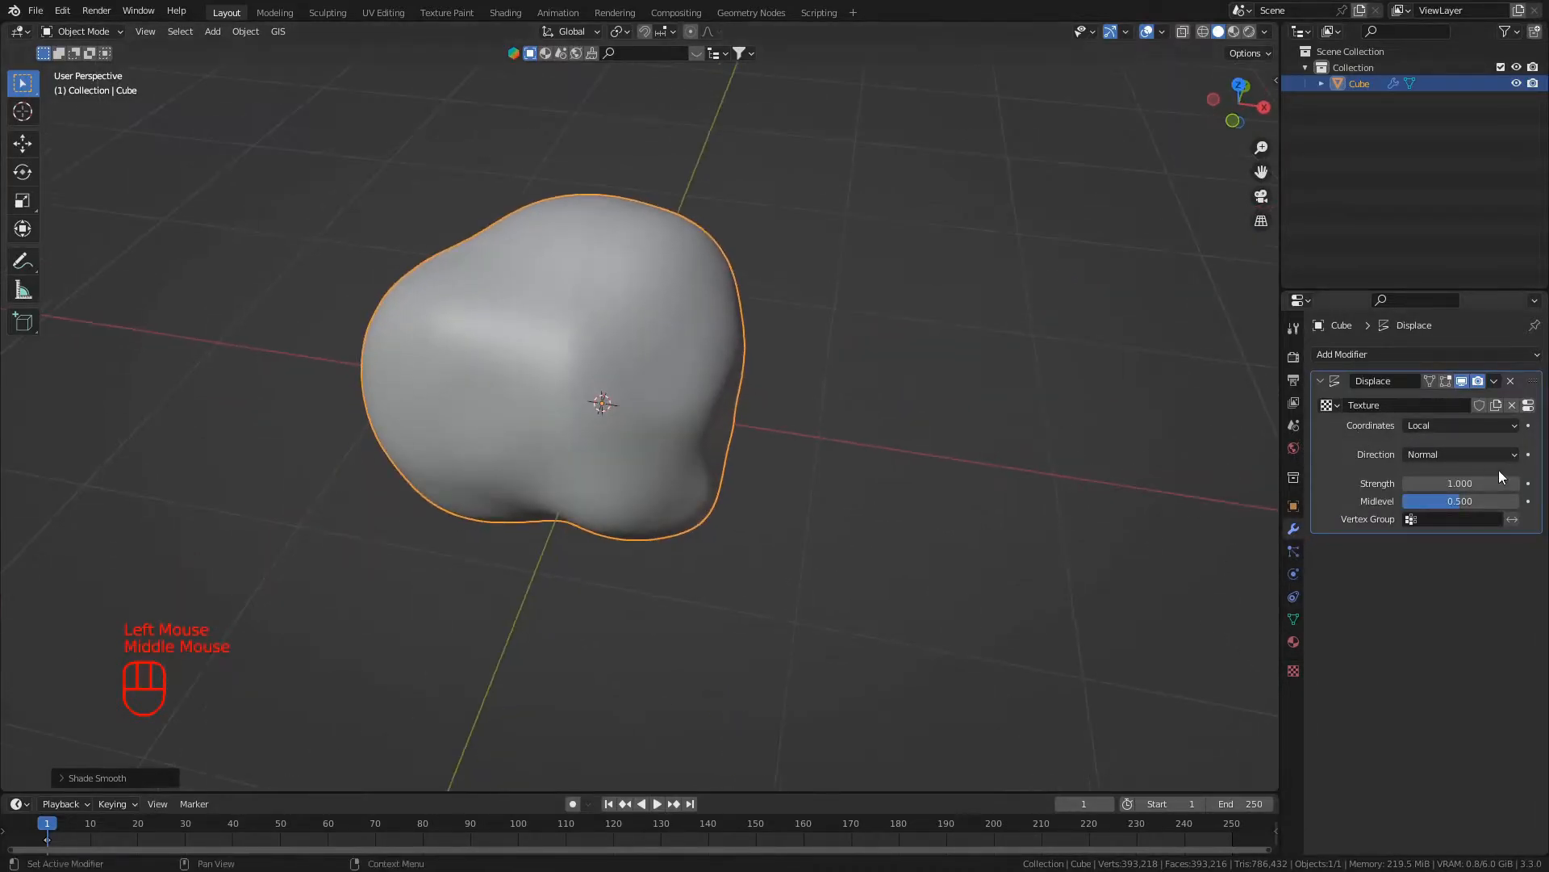
# - Reopen the displacement texture's settings and set the Clouds size to 1.00
pyautogui.click(1291, 574)
pyautogui.click(1295, 589)
pyautogui.click(1291, 551)
pyautogui.click(1294, 671)
pyautogui.click(1456, 689)
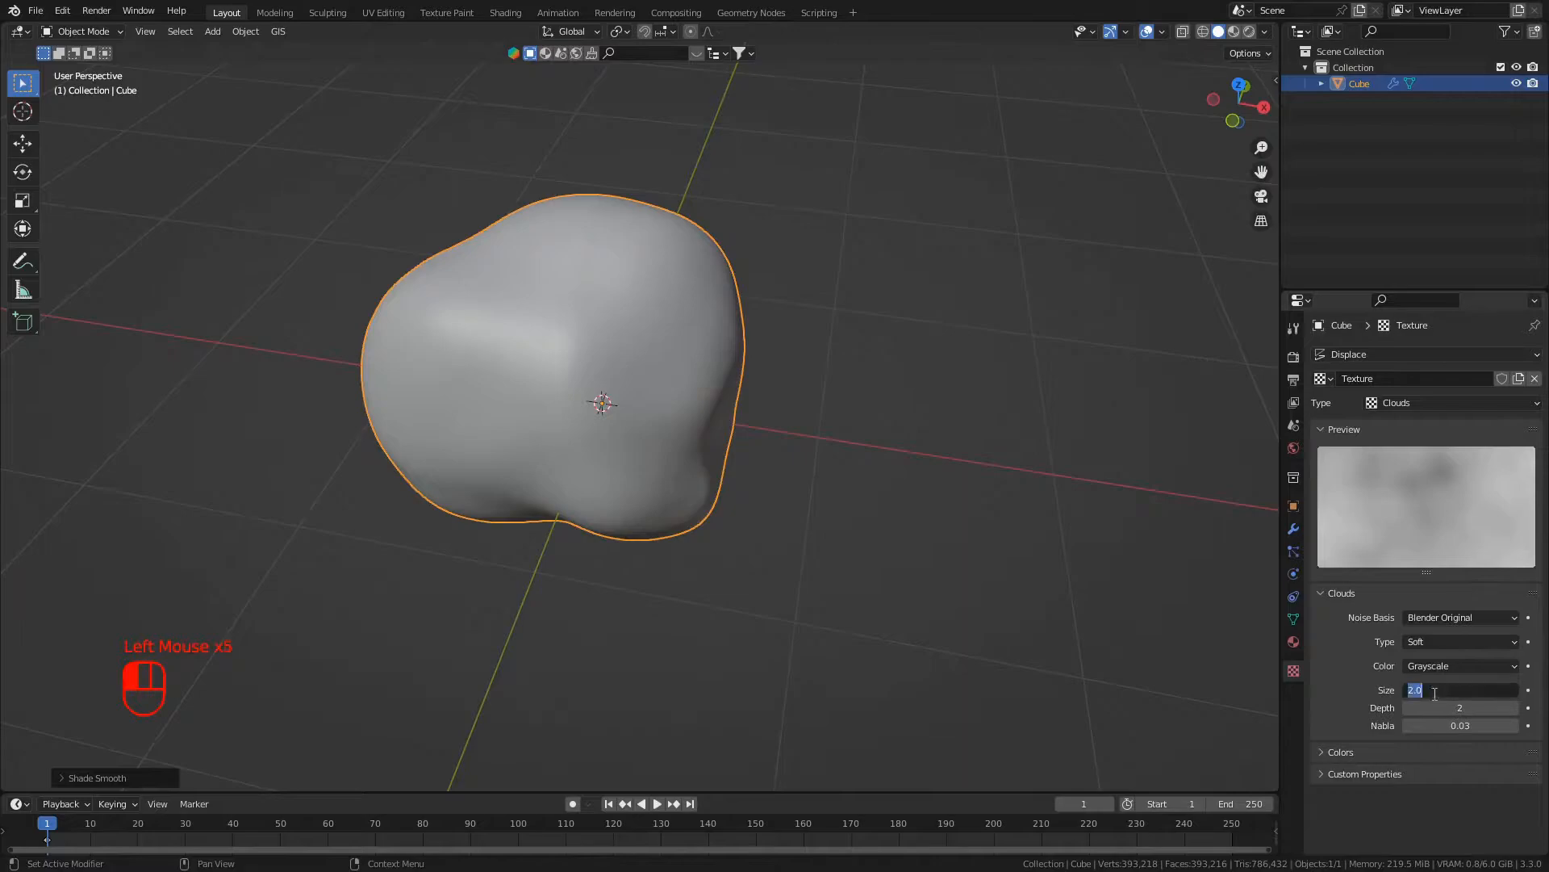
pyautogui.write('1')
pyautogui.press('Return')
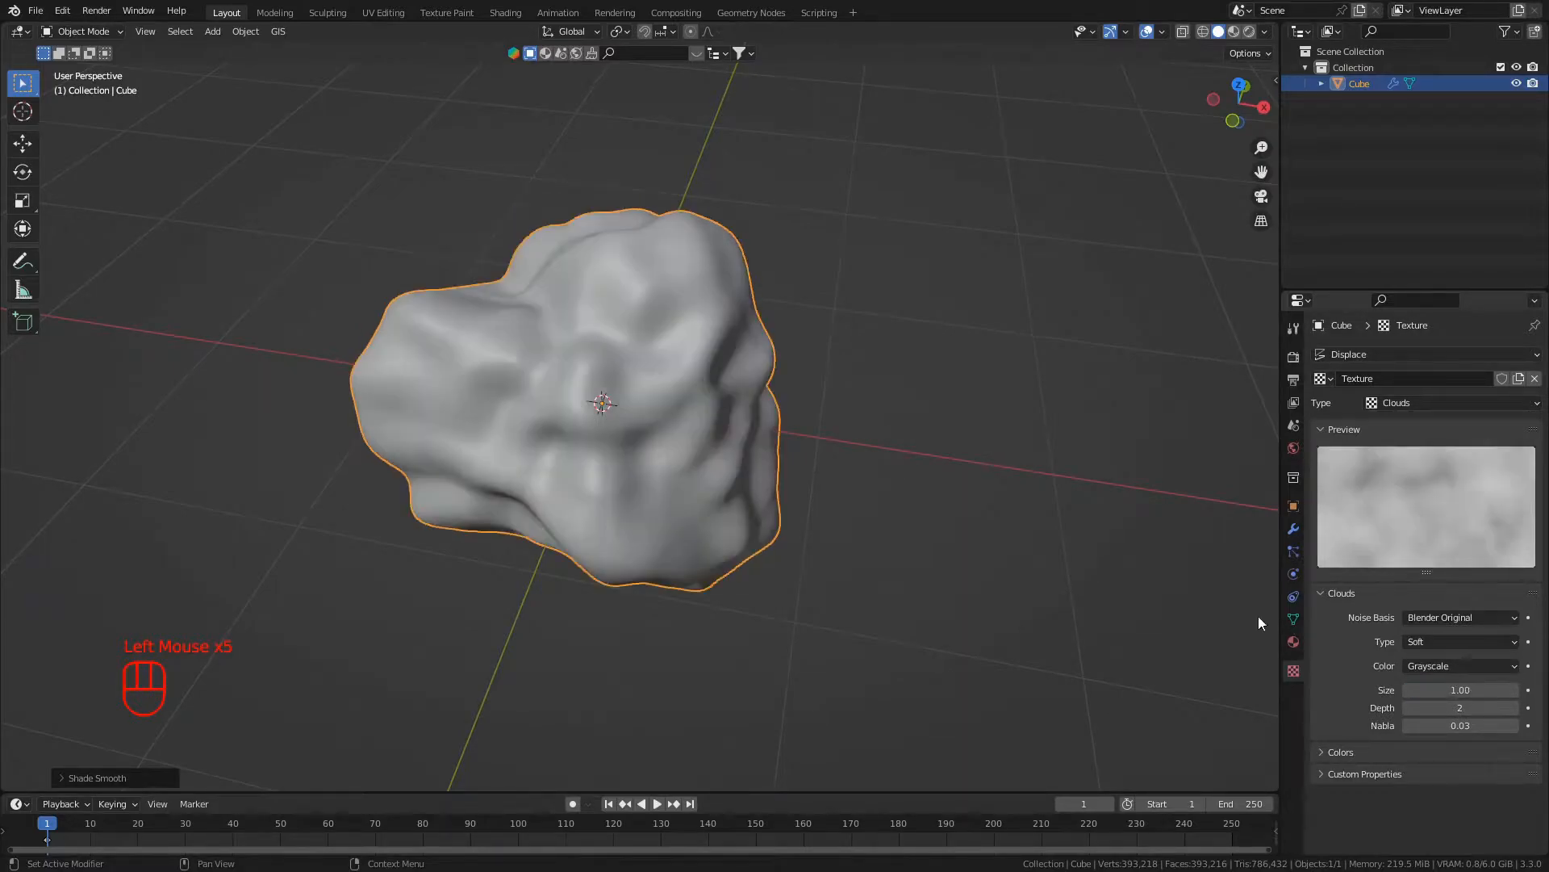
# - Apply the Displace modifier to the cube
pyautogui.click(1292, 528)
pyautogui.click(1356, 455)
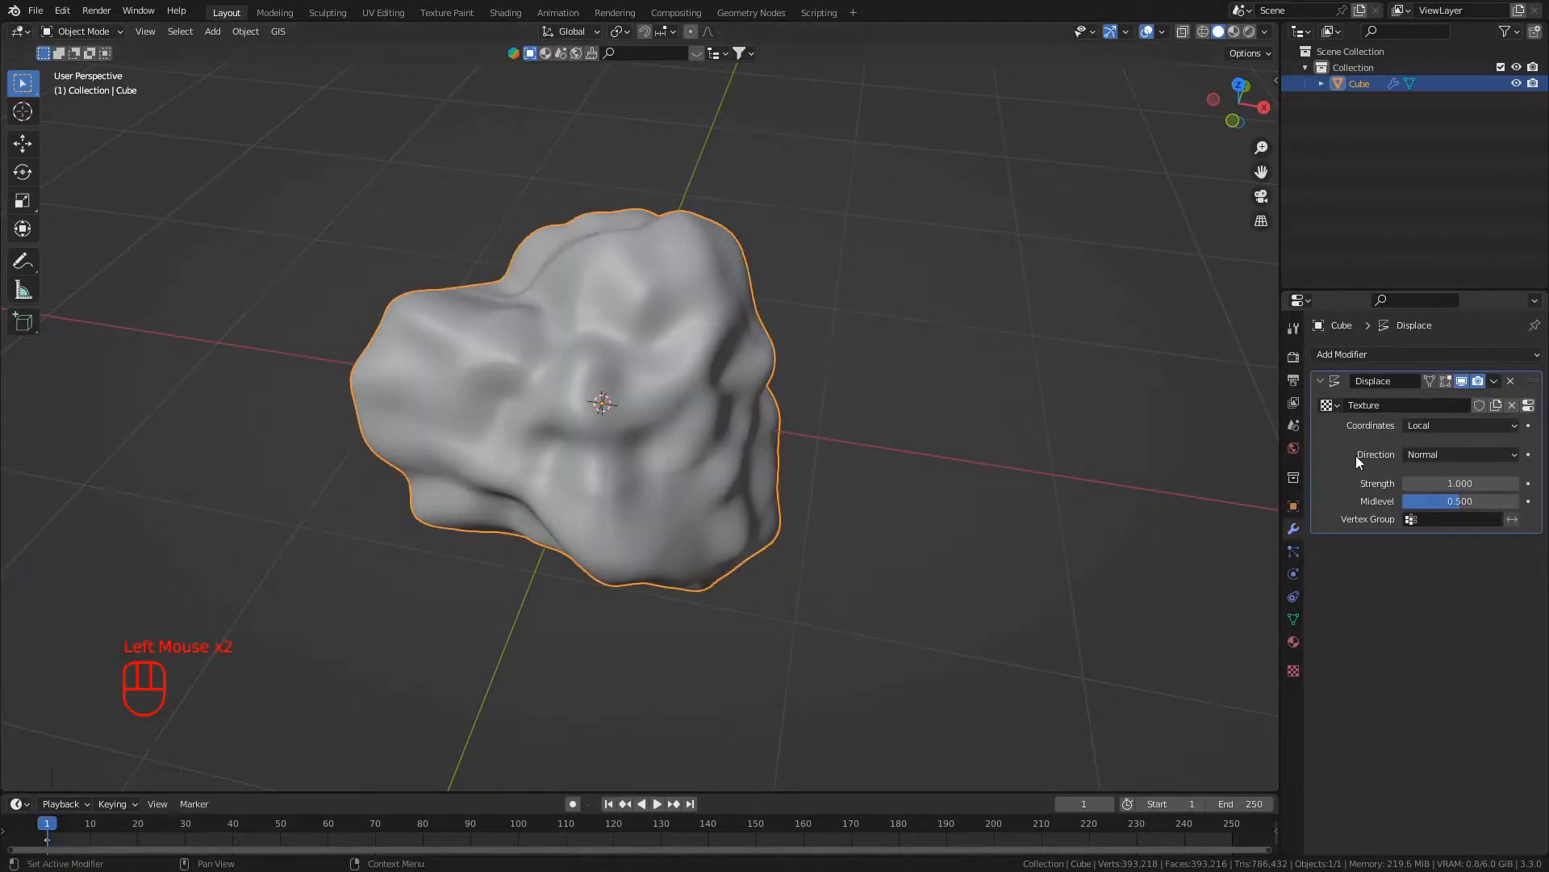
pyautogui.hotkey('ctrl', 'a')
pyautogui.scroll(1, 1083, 476)
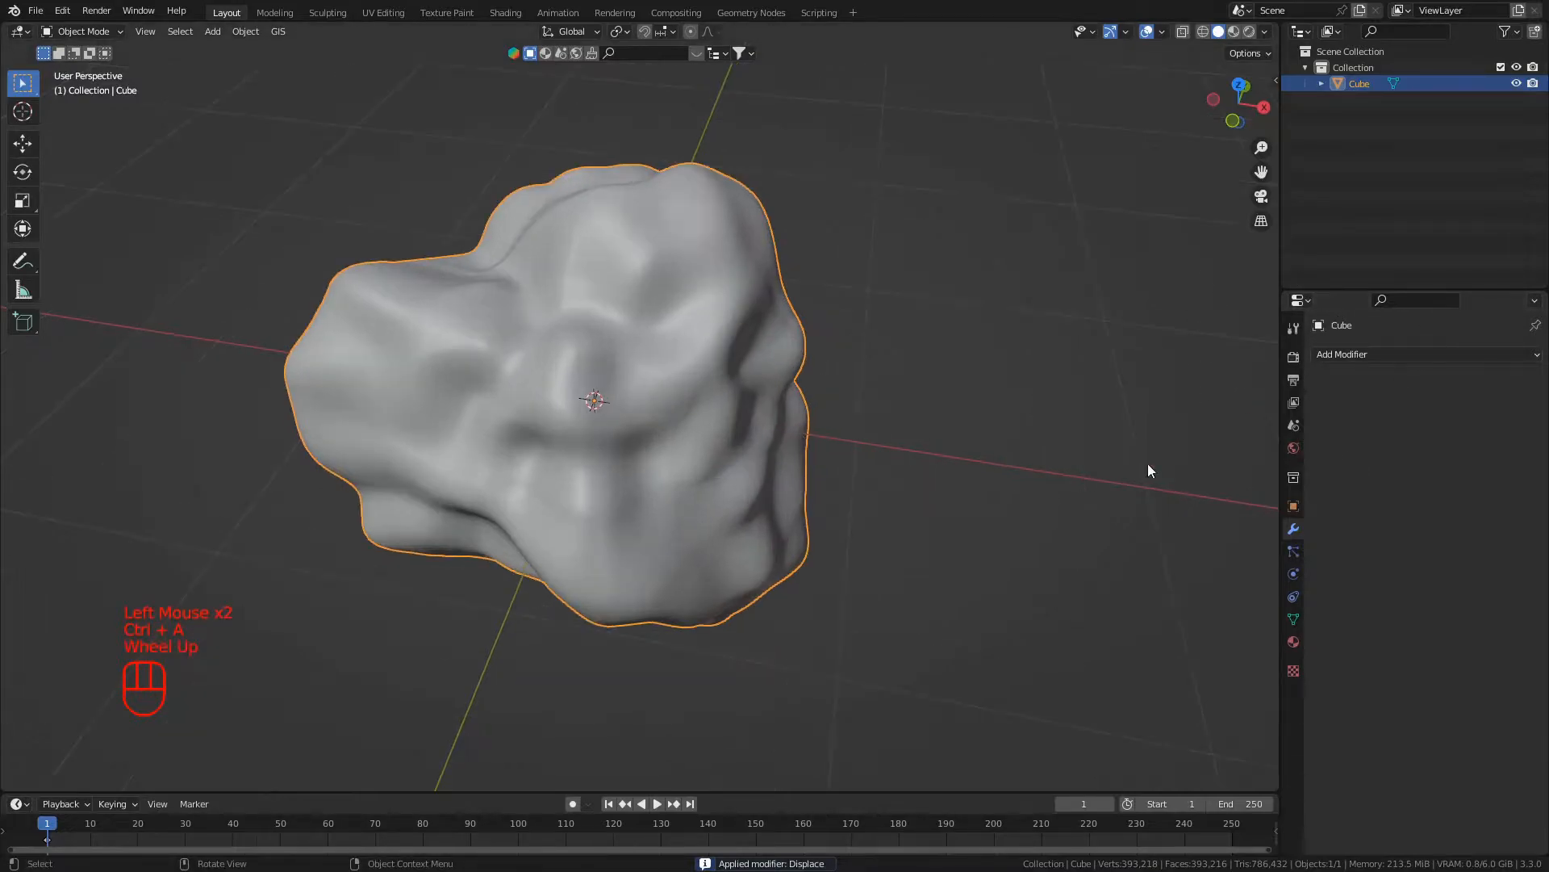
# - Add a Catmull-Clark Subdivision Surface modifier to the rock shape with viewport level 2 and apply it
pyautogui.click(1497, 354)
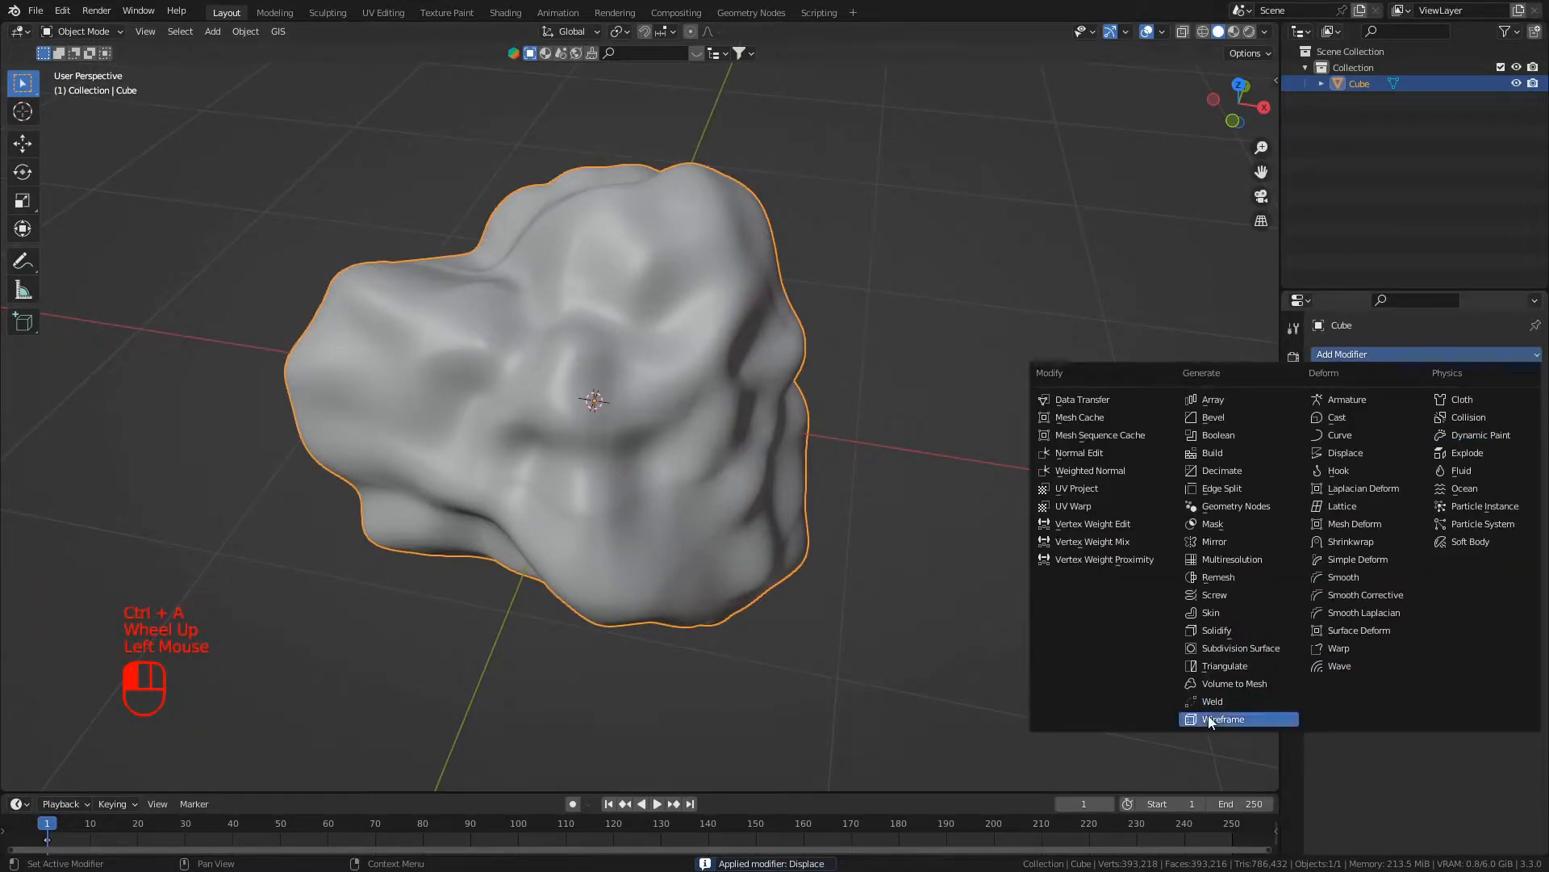
pyautogui.click(1240, 648)
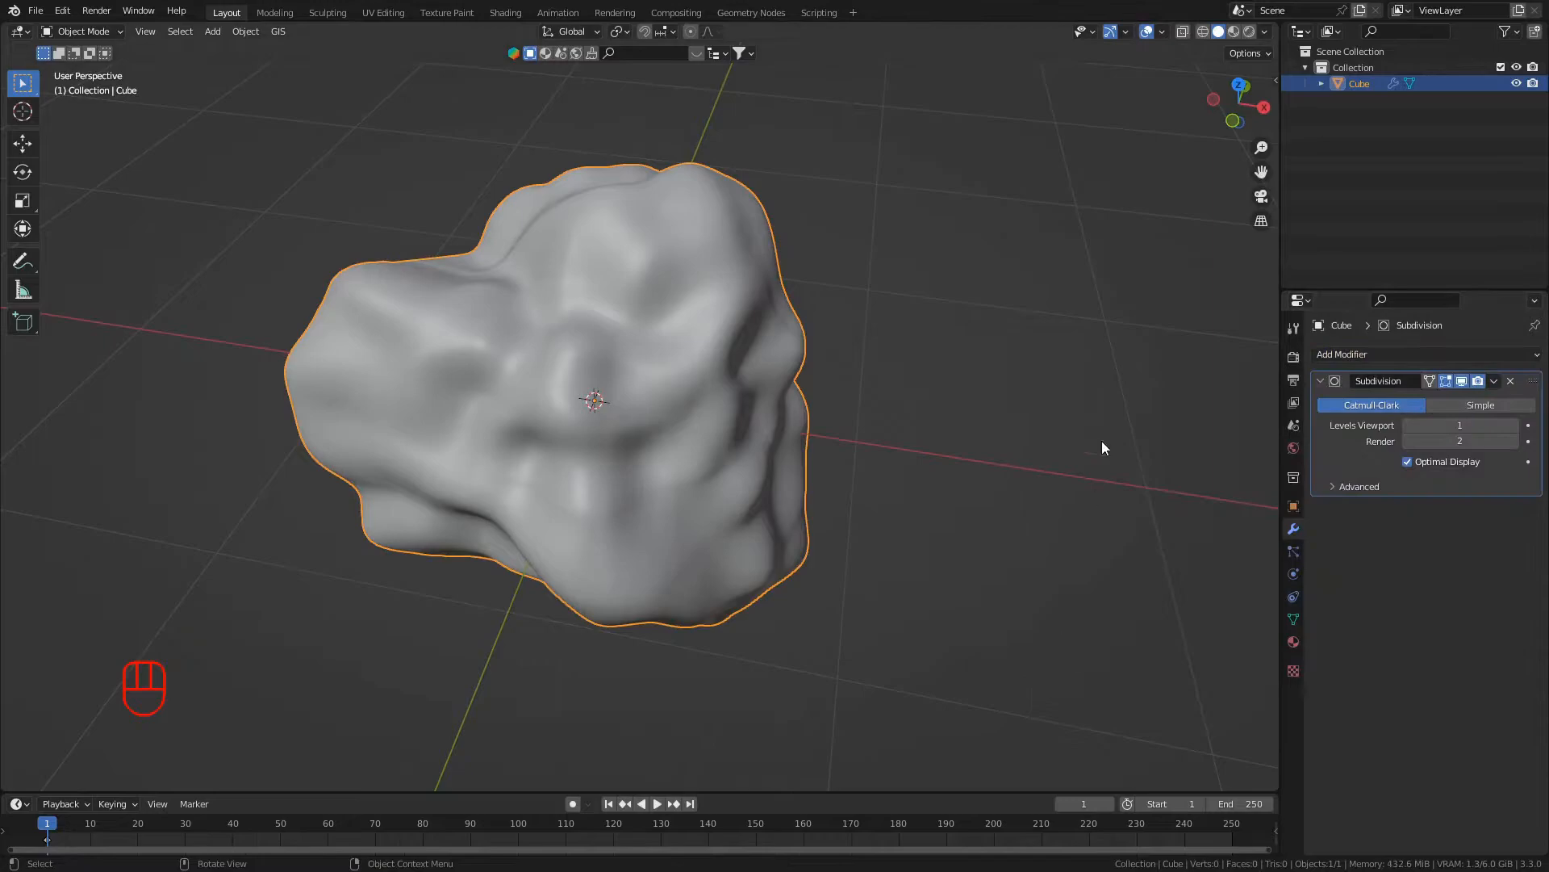
pyautogui.click(1434, 425)
pyautogui.write('2')
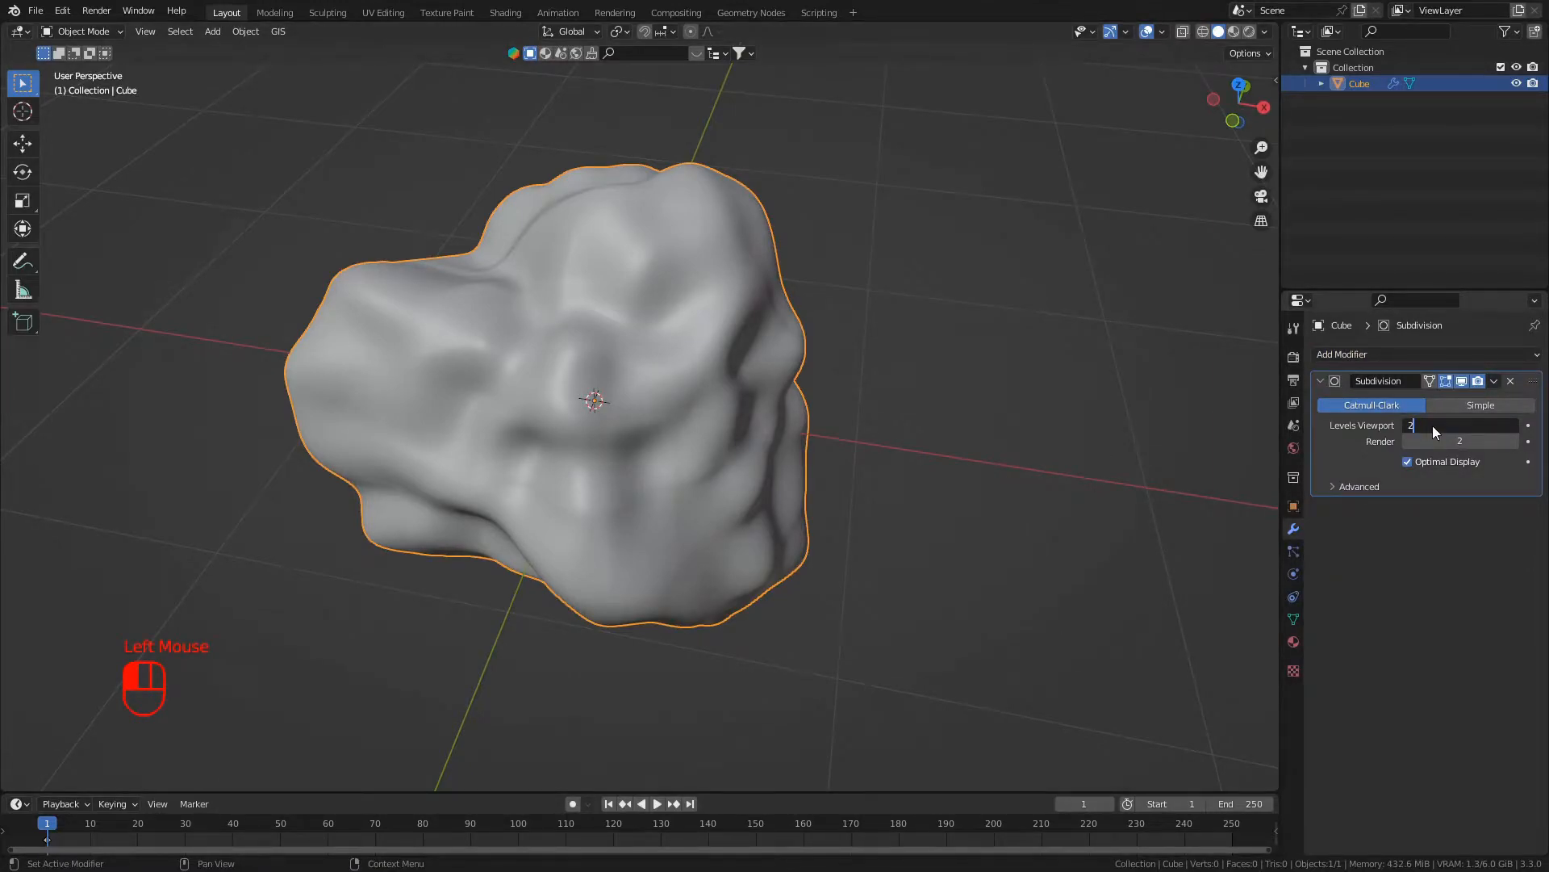
pyautogui.press('Return')
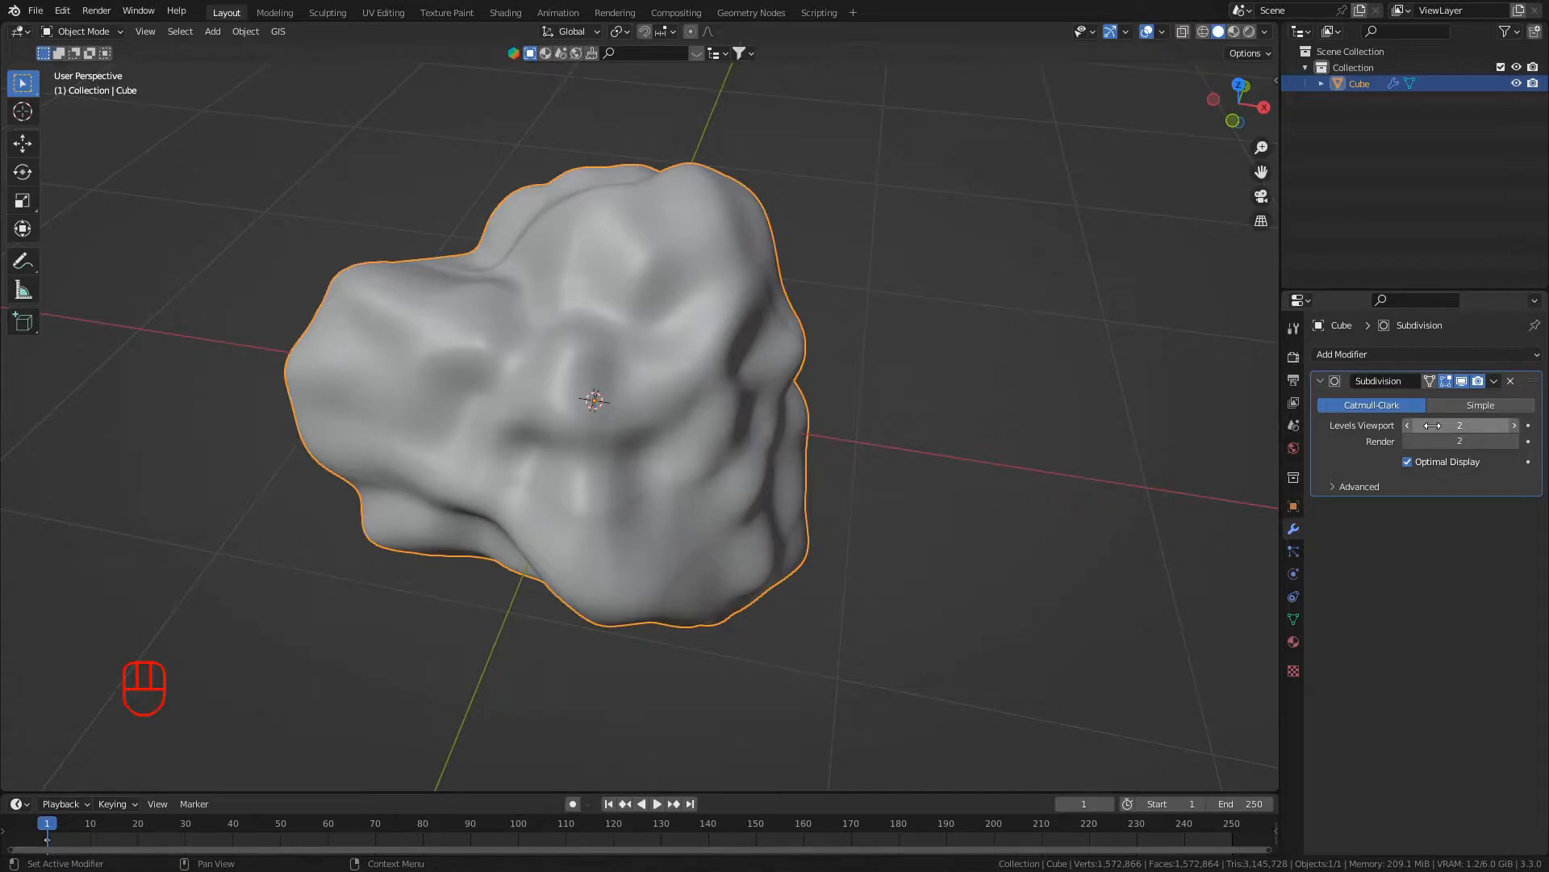
pyautogui.click(1339, 448)
pyautogui.press('ctrl')
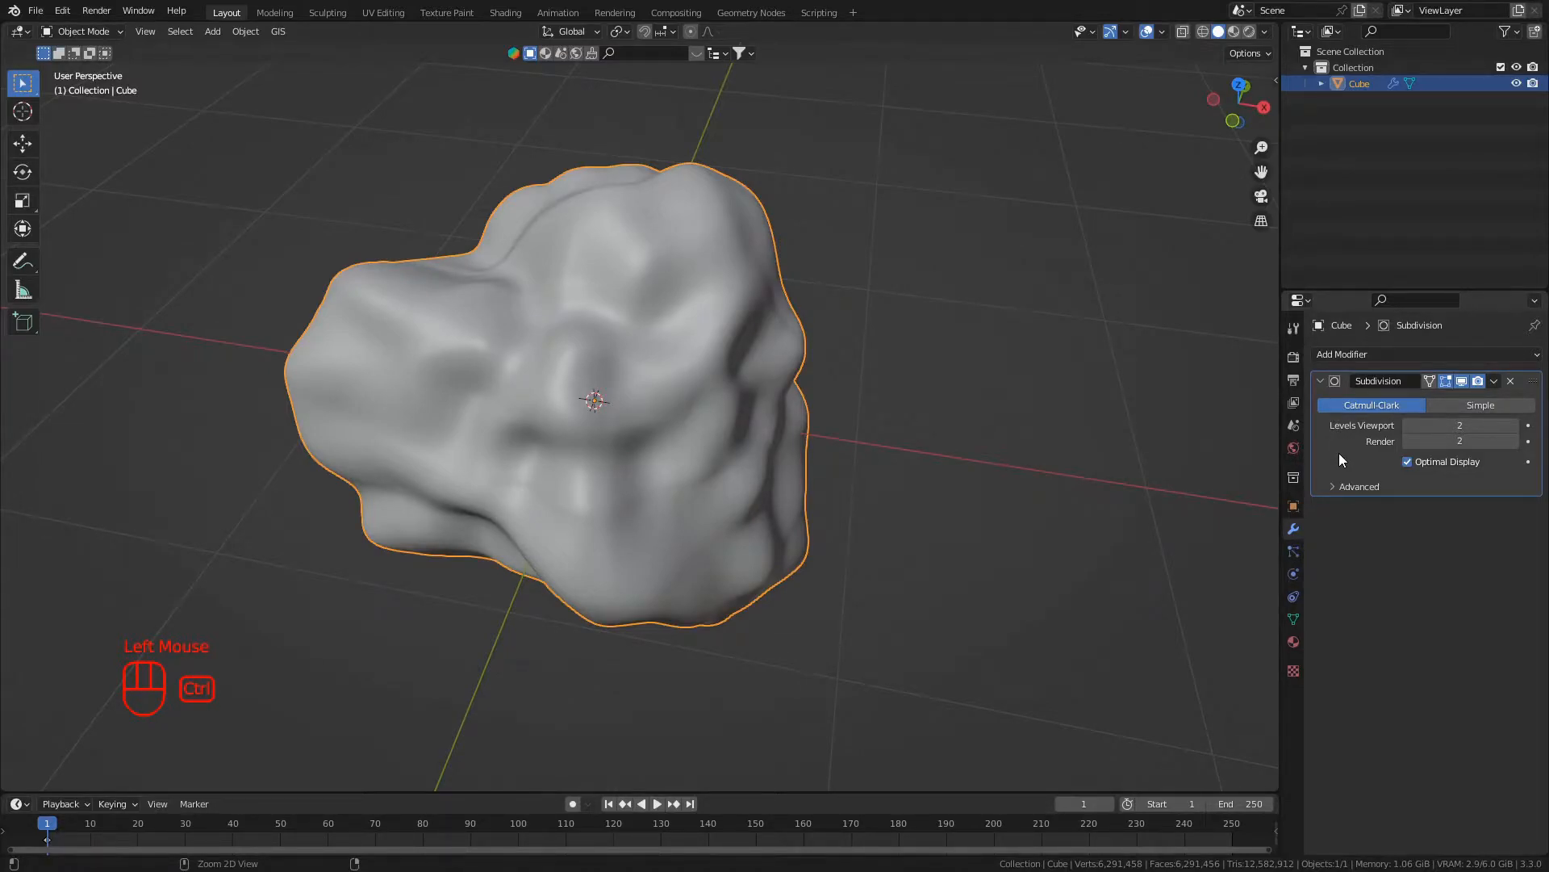
pyautogui.hotkey('ctrl', 'a')
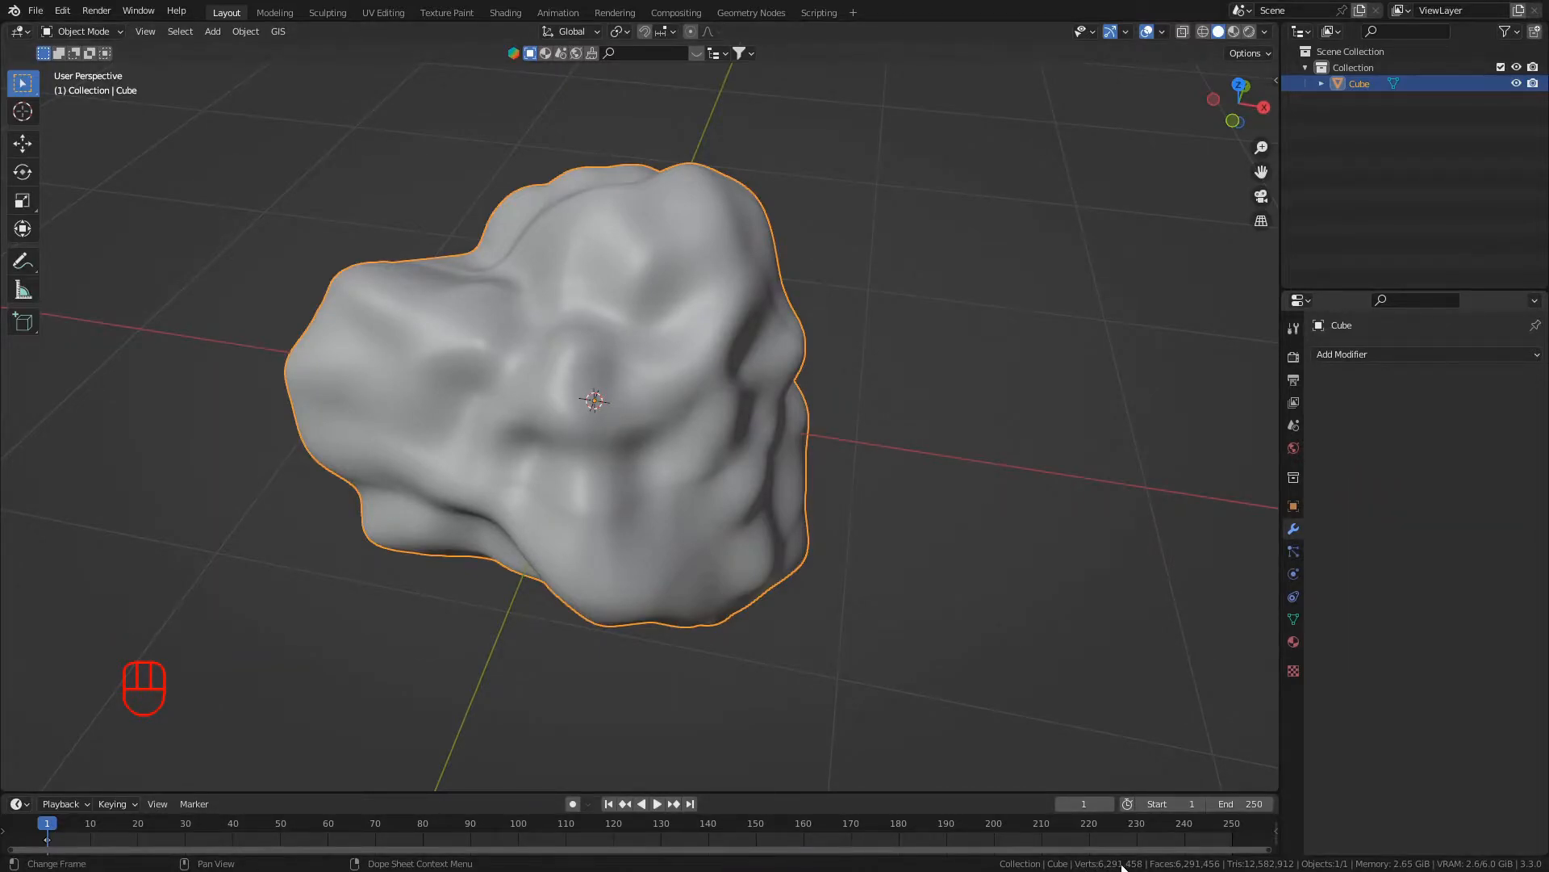
# - Add a Decimate modifier to the subdivided rock shape
pyautogui.moveTo(836, 626); pyautogui.dragTo(786, 676, button='middle')
pyautogui.scroll(2, 1058, 640)
pyautogui.scroll(-1, 684, 568)
pyautogui.moveTo(684, 568); pyautogui.dragTo(827, 562, button='middle')
pyautogui.scroll(-1, 723, 566)
pyautogui.scroll(1, 688, 536)
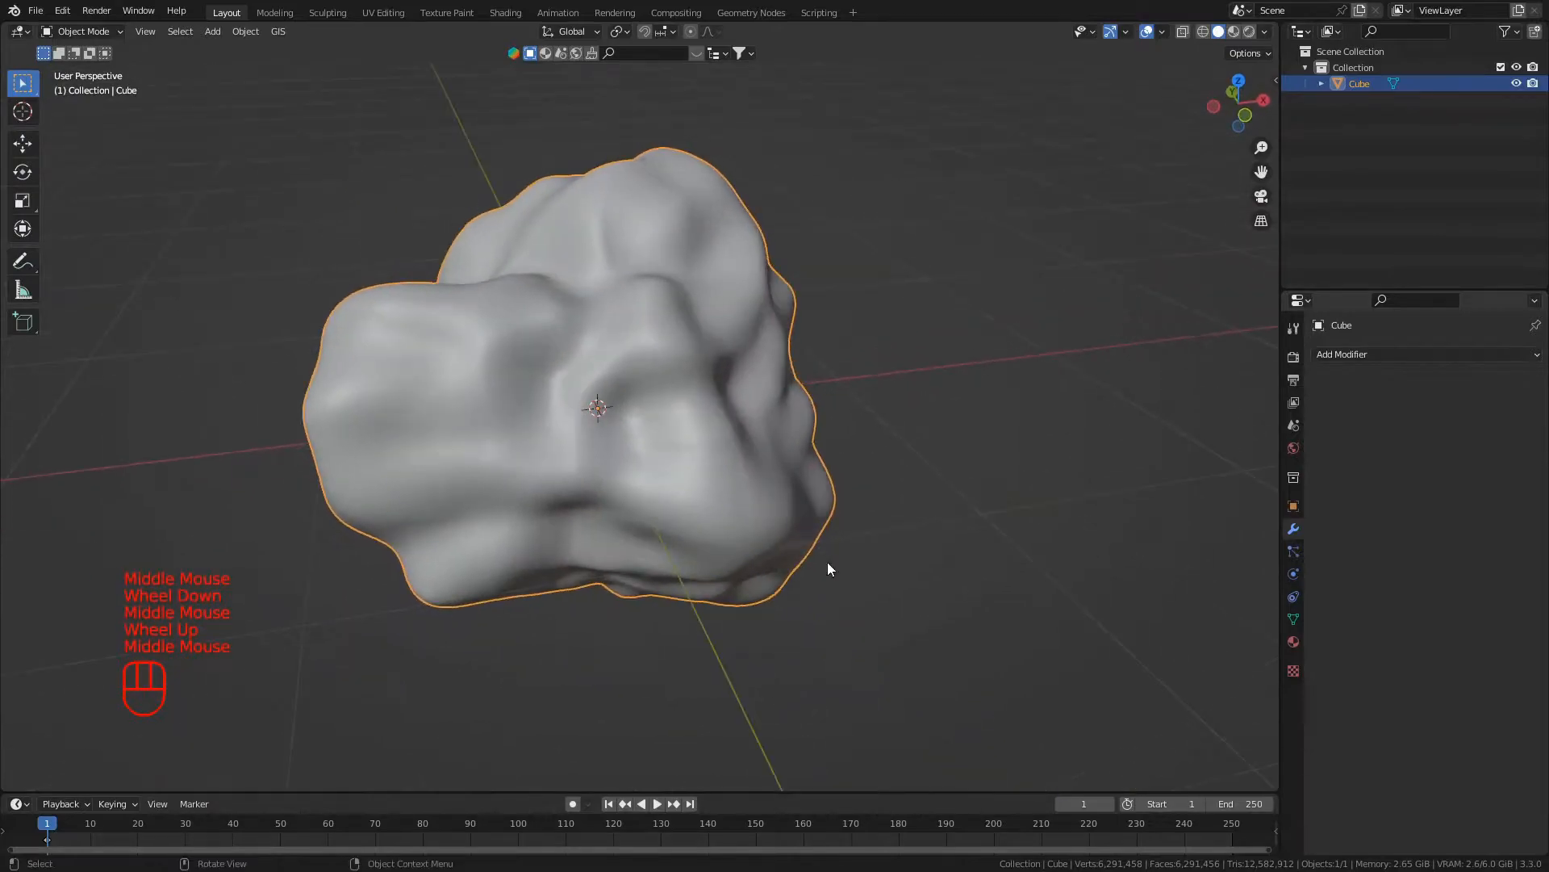
pyautogui.click(1332, 356)
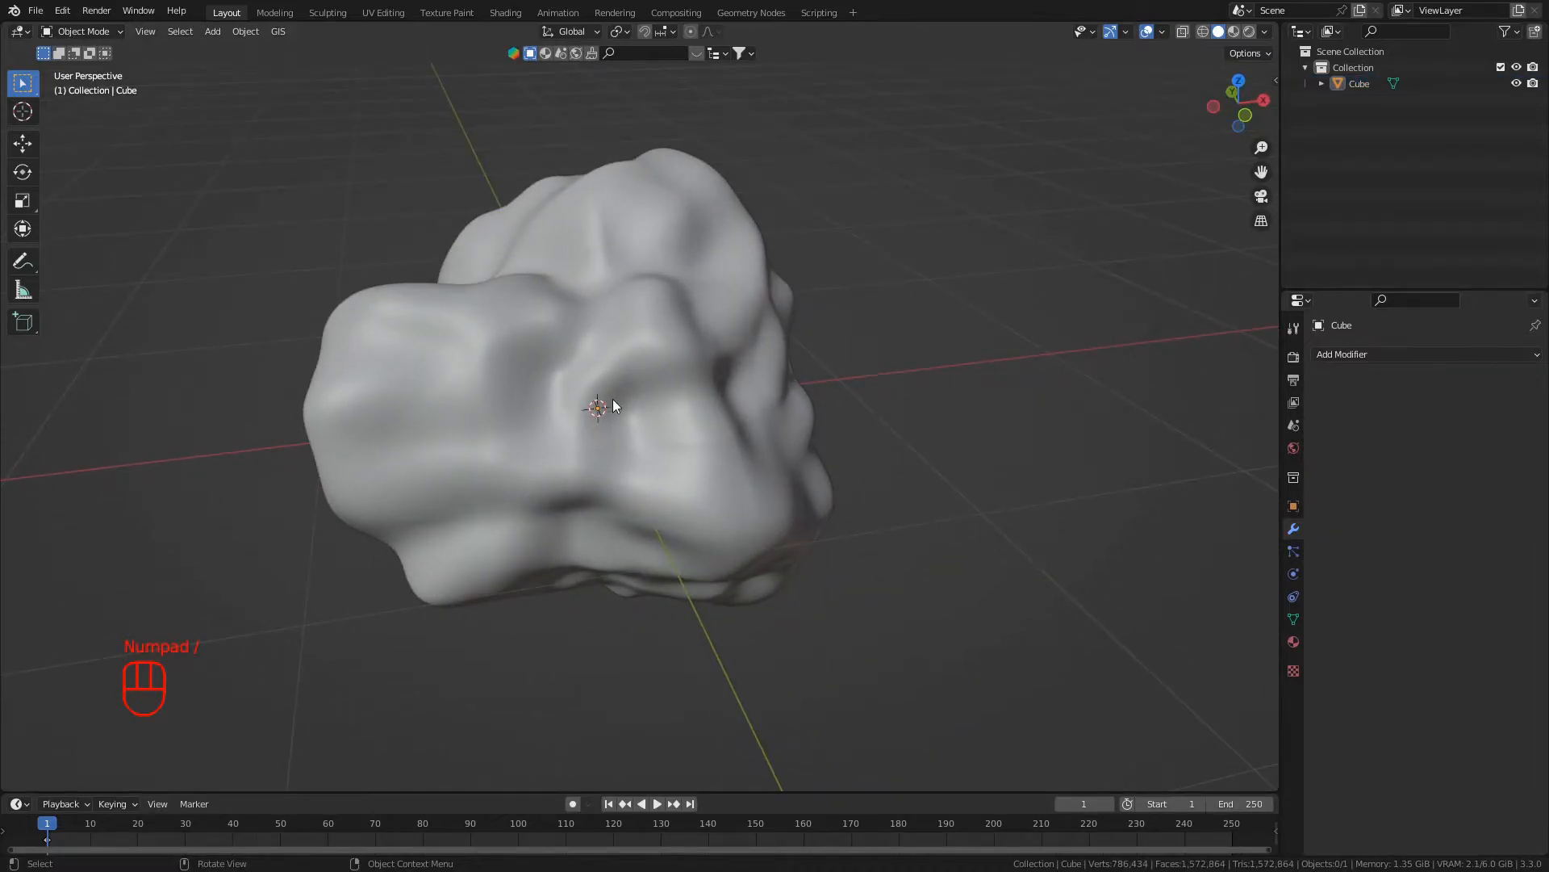
# - Examine the rock's mesh density in Edit Mode at several angles and distances, and return to Object Mode
pyautogui.scroll(-2, 613, 399)
pyautogui.moveTo(613, 399)
pyautogui.mouseDown(button='middle')
pyautogui.moveTo(680, 426)
pyautogui.moveTo(827, 368)
pyautogui.moveTo(706, 414)
pyautogui.moveTo(609, 342)
pyautogui.moveTo(562, 468)
pyautogui.moveTo(601, 379)
pyautogui.moveTo(622, 382)
pyautogui.mouseUp(button='middle')
pyautogui.scroll(1, 607, 371)
pyautogui.middleClick(607, 372)
pyautogui.click(607, 371)
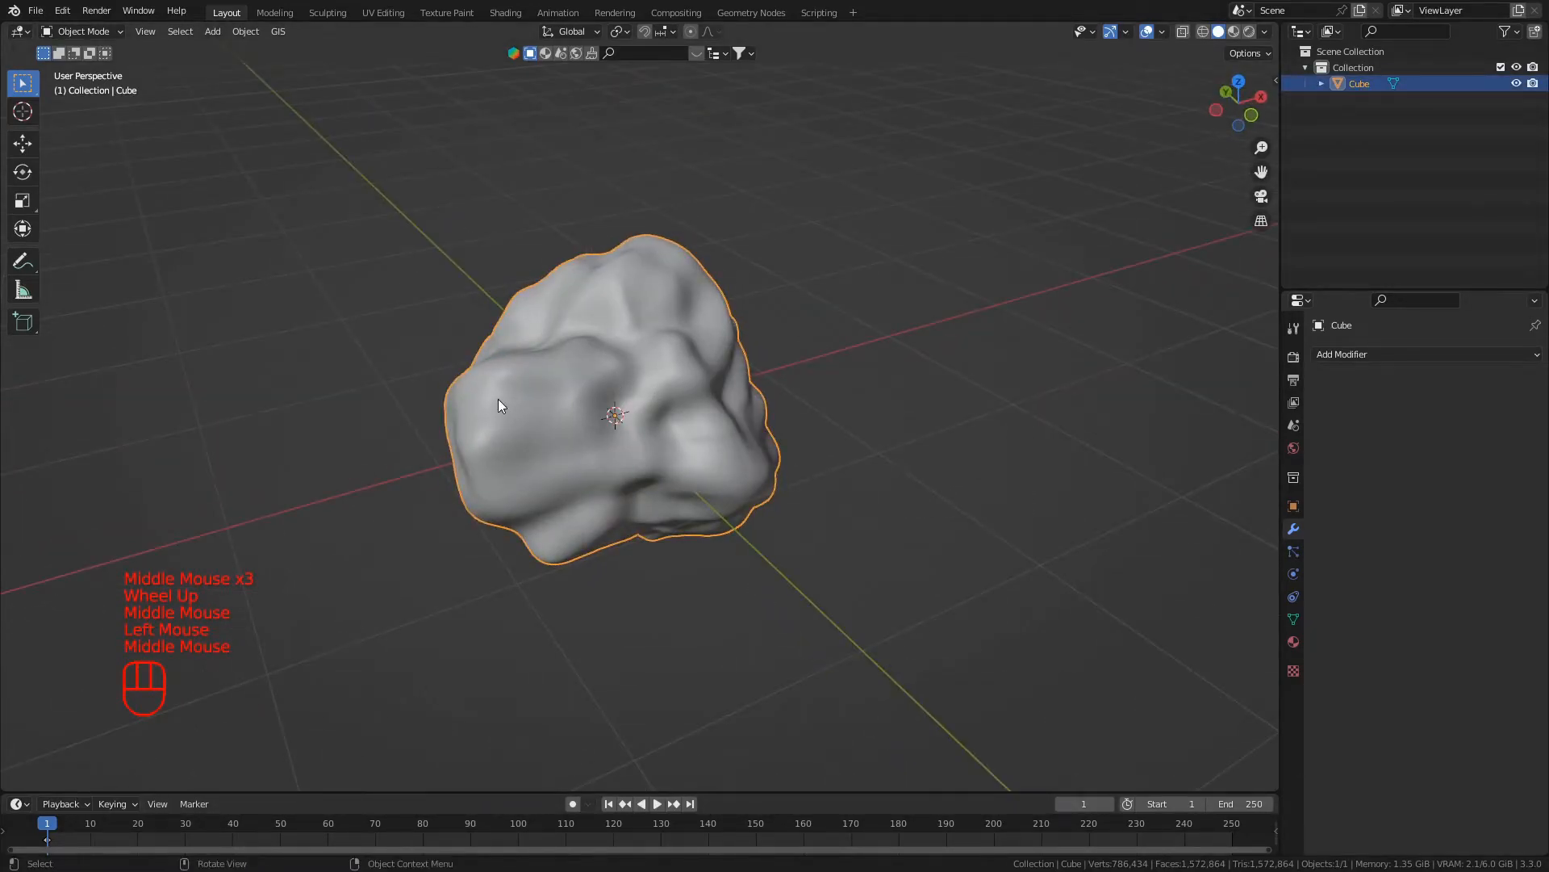
pyautogui.press('Tab')
pyautogui.scroll(1, 498, 383)
pyautogui.scroll(-1, 498, 382)
pyautogui.moveTo(497, 382); pyautogui.dragTo(543, 380, button='middle')
pyautogui.scroll(2, 643, 429)
pyautogui.moveTo(643, 428); pyautogui.dragTo(643, 443, button='middle')
pyautogui.scroll(-1, 590, 416)
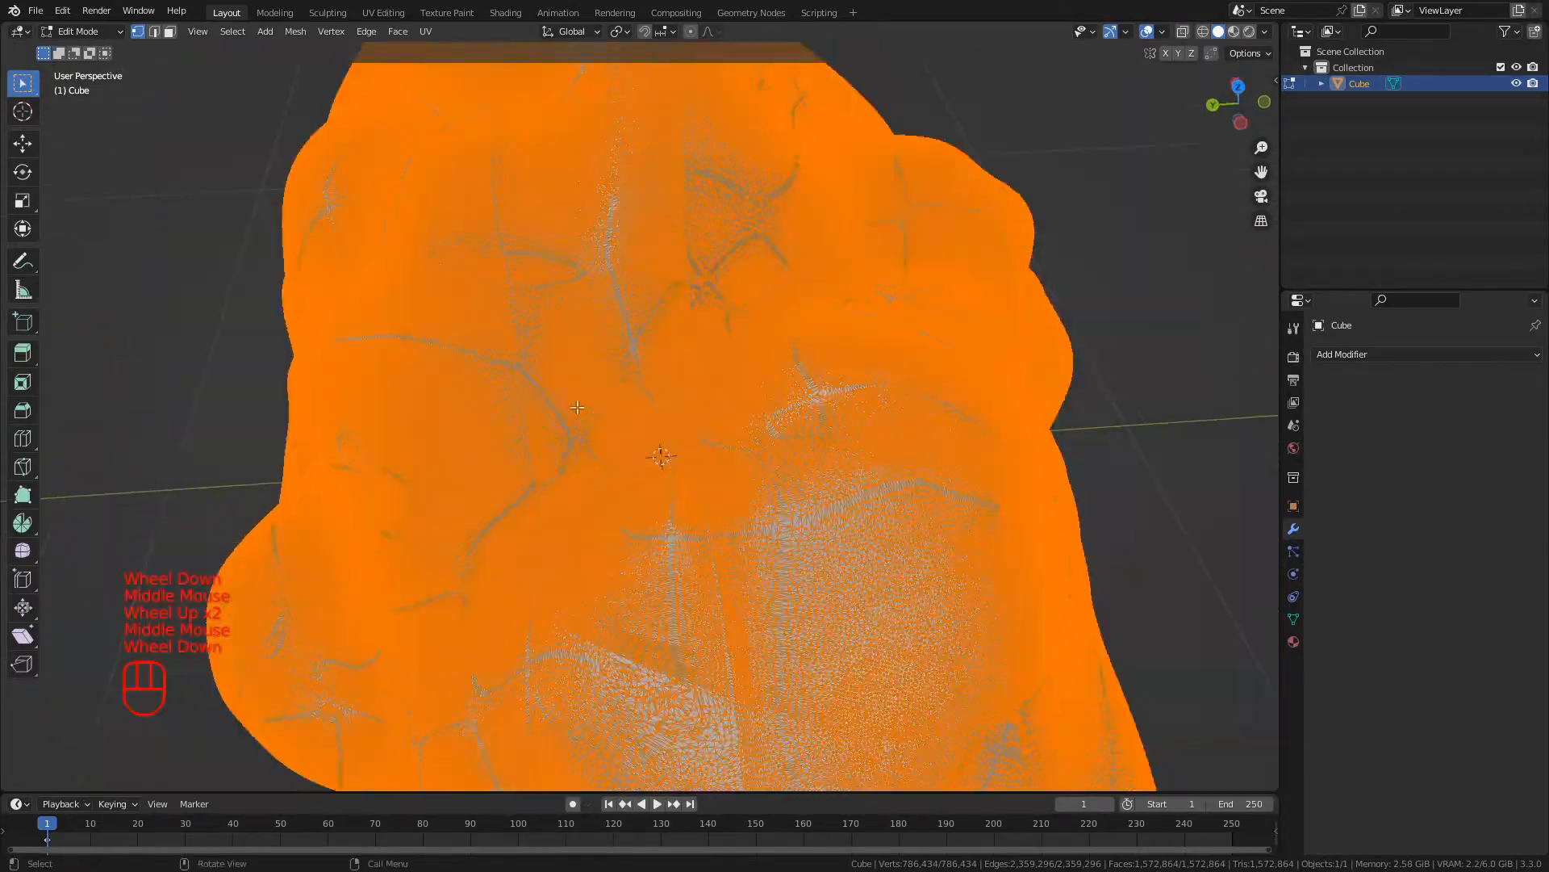
pyautogui.scroll(2, 512, 363)
pyautogui.moveTo(513, 364); pyautogui.dragTo(476, 476, button='middle')
pyautogui.scroll(1, 475, 419)
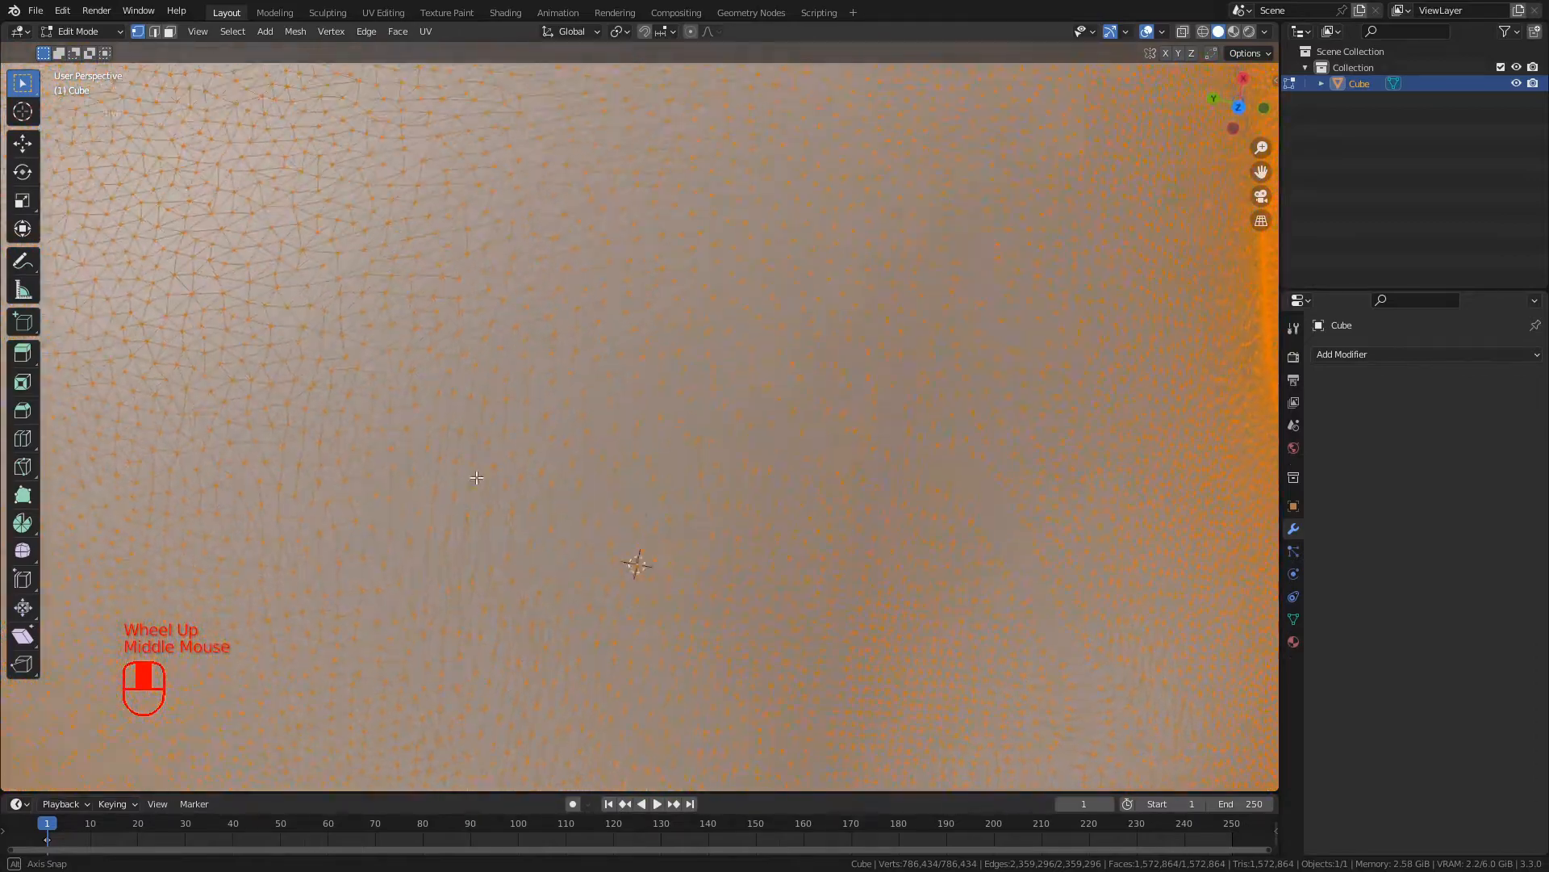
pyautogui.scroll(-2, 476, 476)
pyautogui.moveTo(633, 505); pyautogui.dragTo(698, 360, button='middle')
pyautogui.scroll(2, 689, 376)
pyautogui.scroll(-1, 688, 376)
pyautogui.scroll(-1, 726, 396)
pyautogui.press('Tab')
pyautogui.scroll(-2, 744, 375)
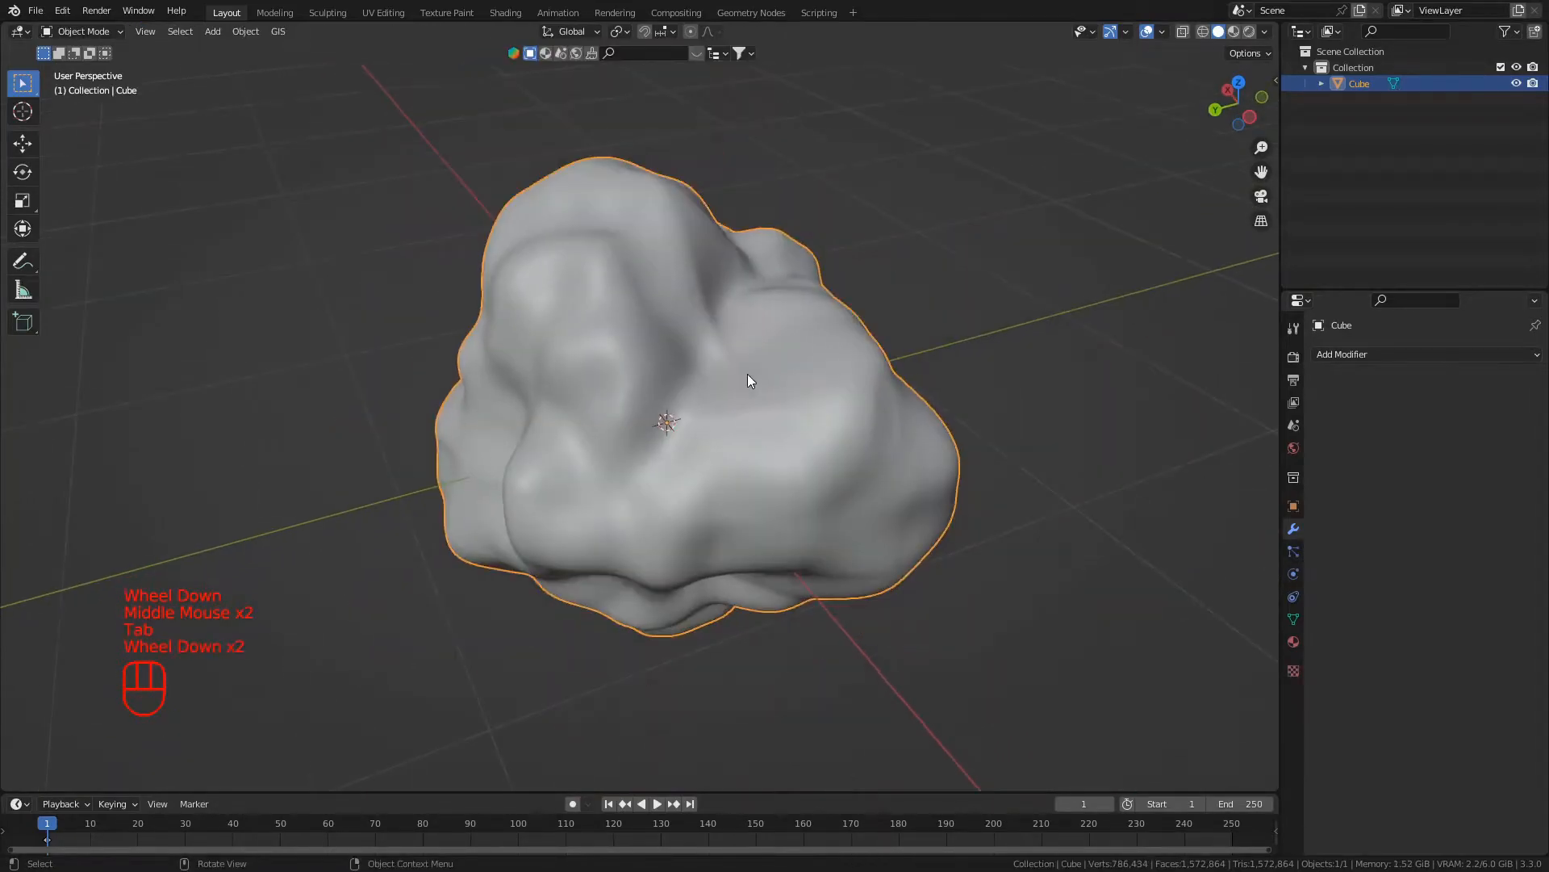
# - Add another Decimate modifier to the rock shape
pyautogui.moveTo(872, 360); pyautogui.dragTo(735, 360, button='middle')
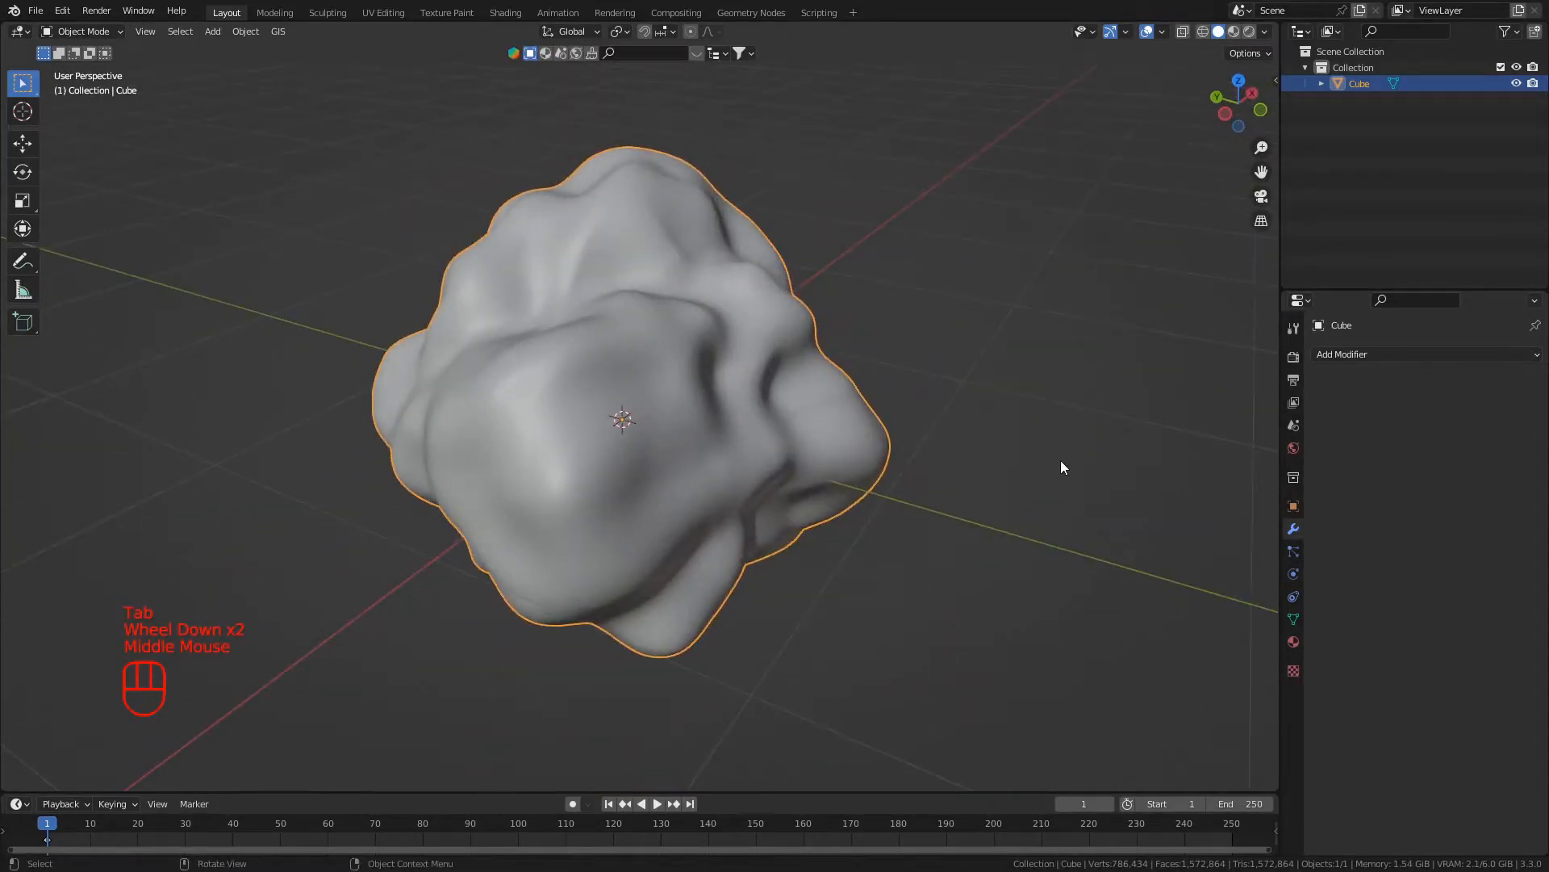
pyautogui.moveTo(678, 526); pyautogui.dragTo(769, 506, button='middle')
pyautogui.click(1425, 353)
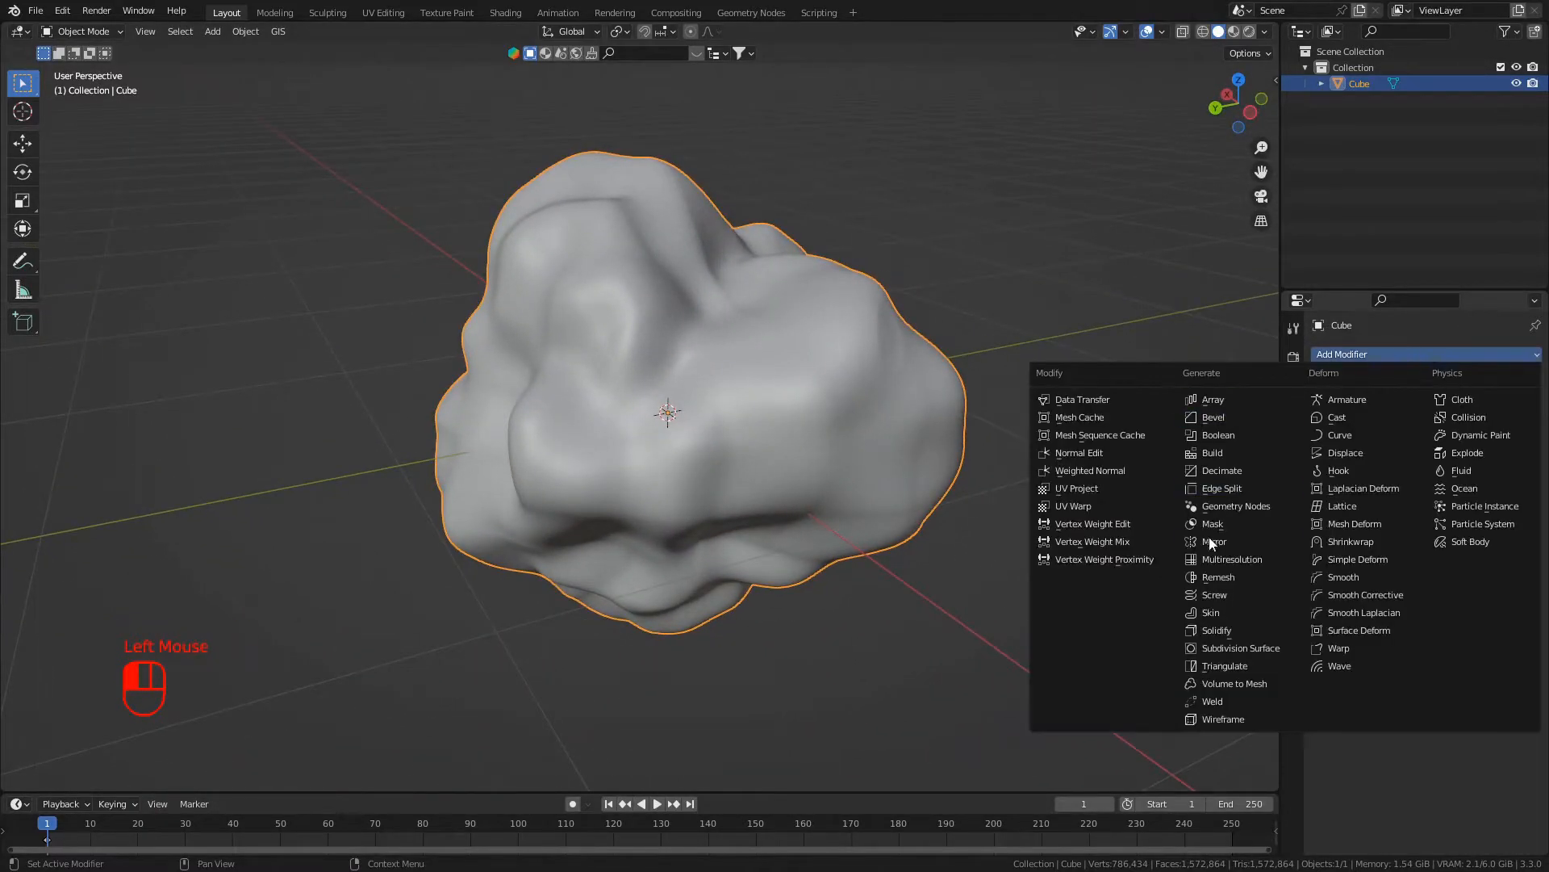
pyautogui.click(1272, 470)
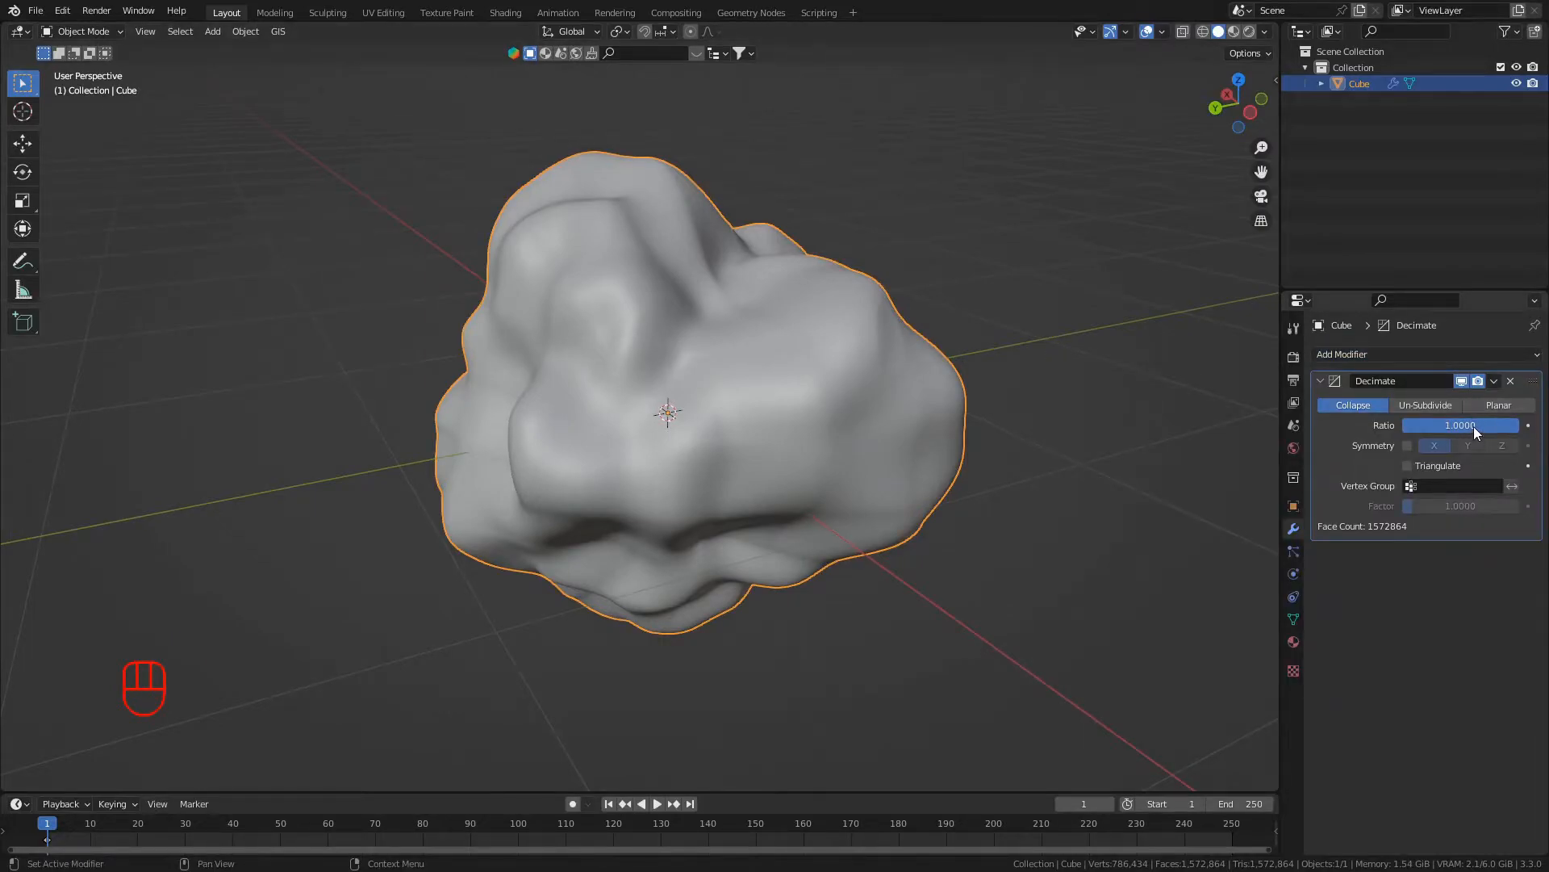
# - Try Decimate ratios of 0 and 0.5 on the rock and inspect its shape
pyautogui.moveTo(1460, 428); pyautogui.dragTo(1460, 428)
pyautogui.moveTo(1460, 428)
pyautogui.mouseDown()
pyautogui.moveTo(1394, 423)
pyautogui.moveTo(1482, 425)
pyautogui.mouseUp()
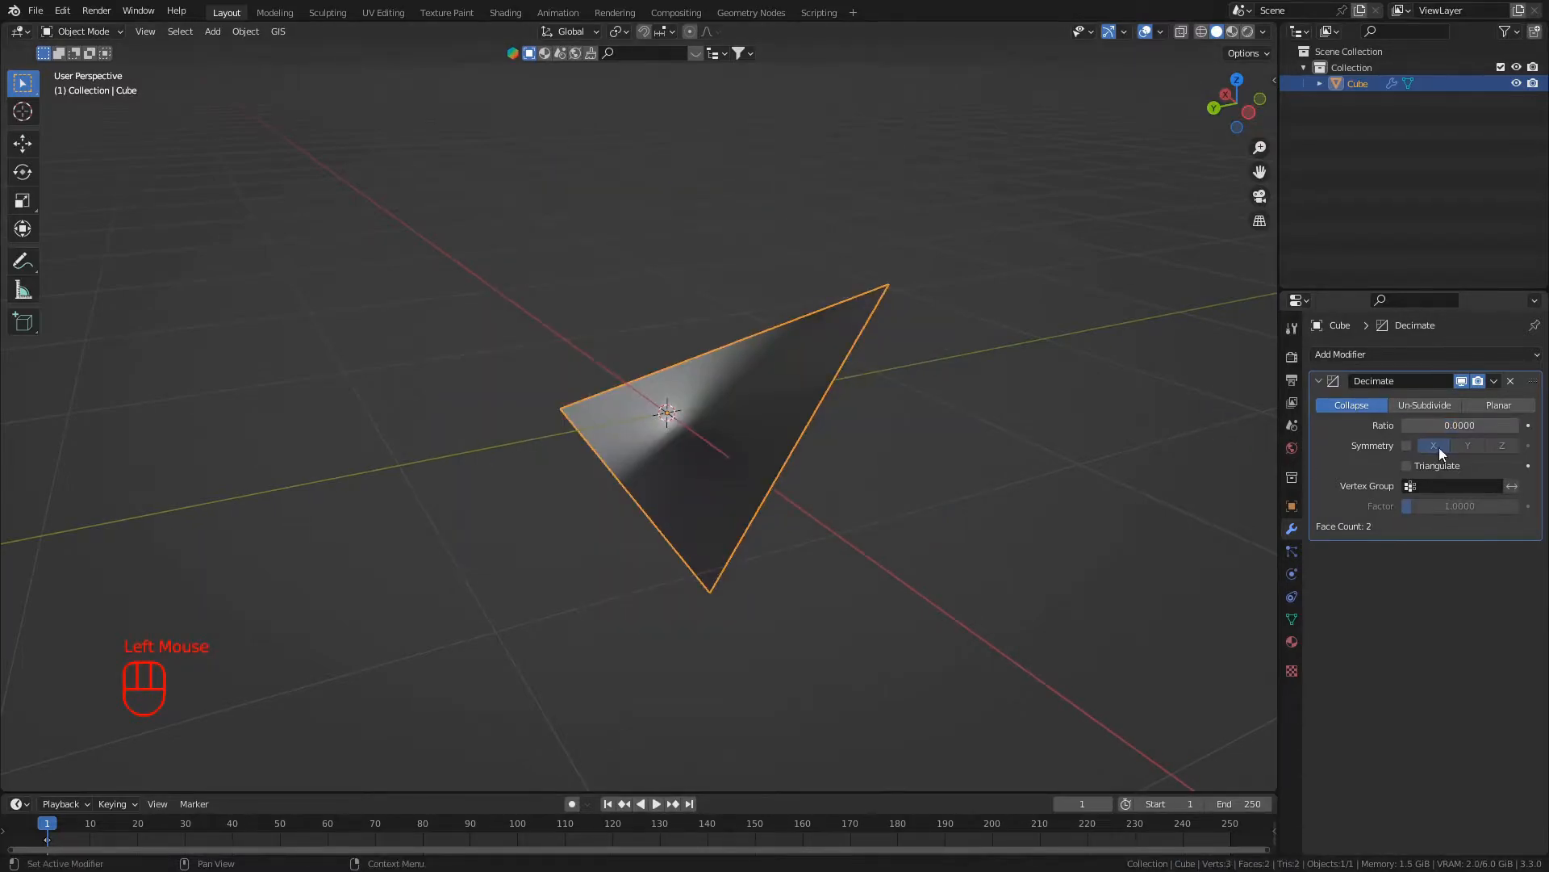
pyautogui.doubleClick(1485, 428)
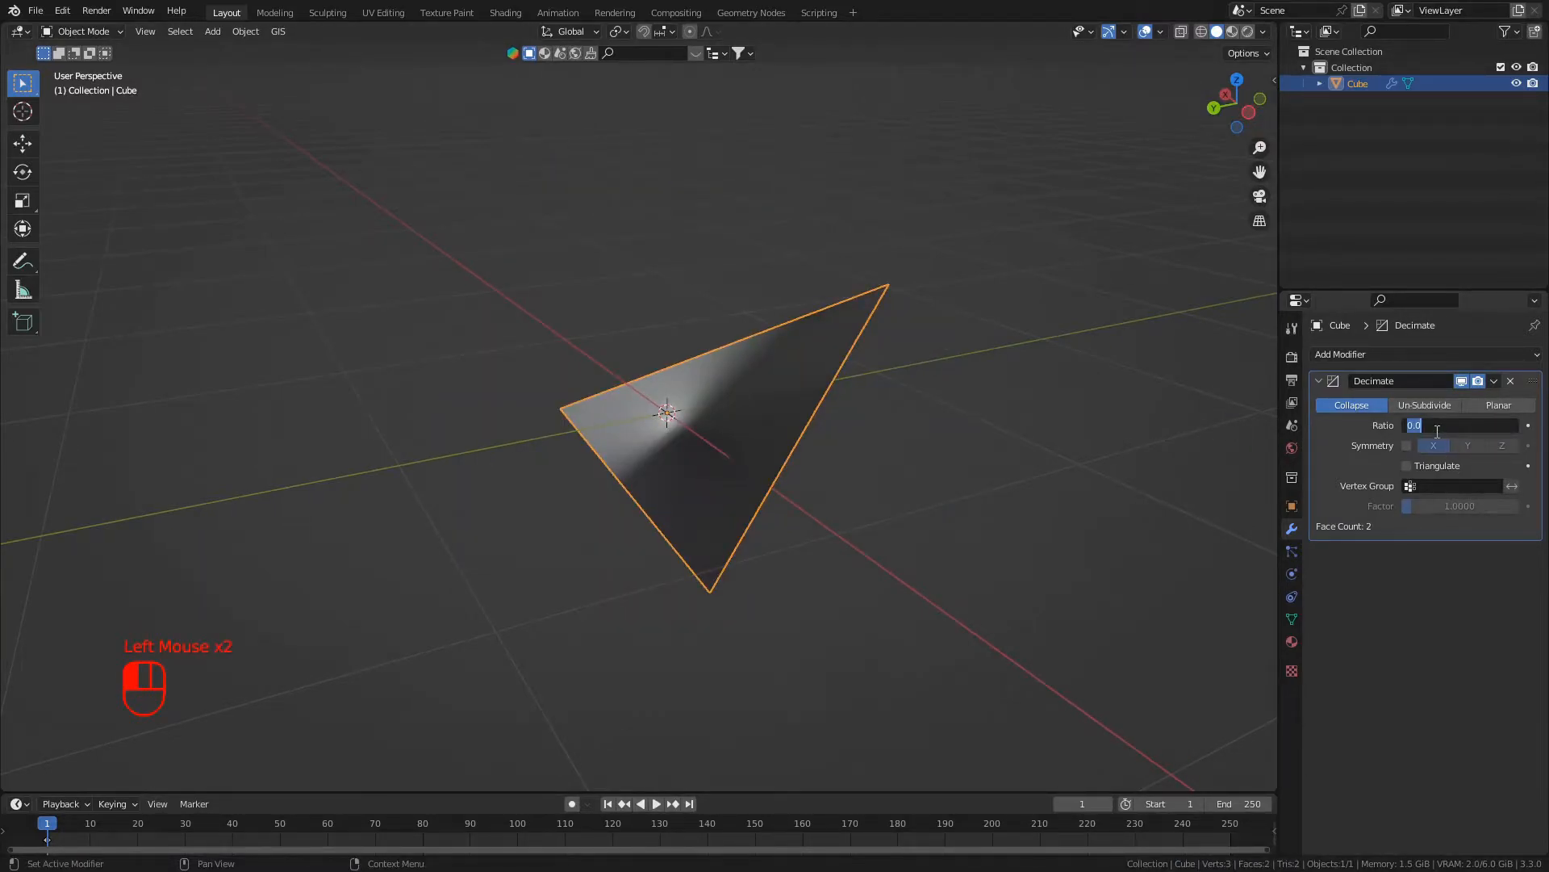
pyautogui.write('0.5')
pyautogui.press('Return')
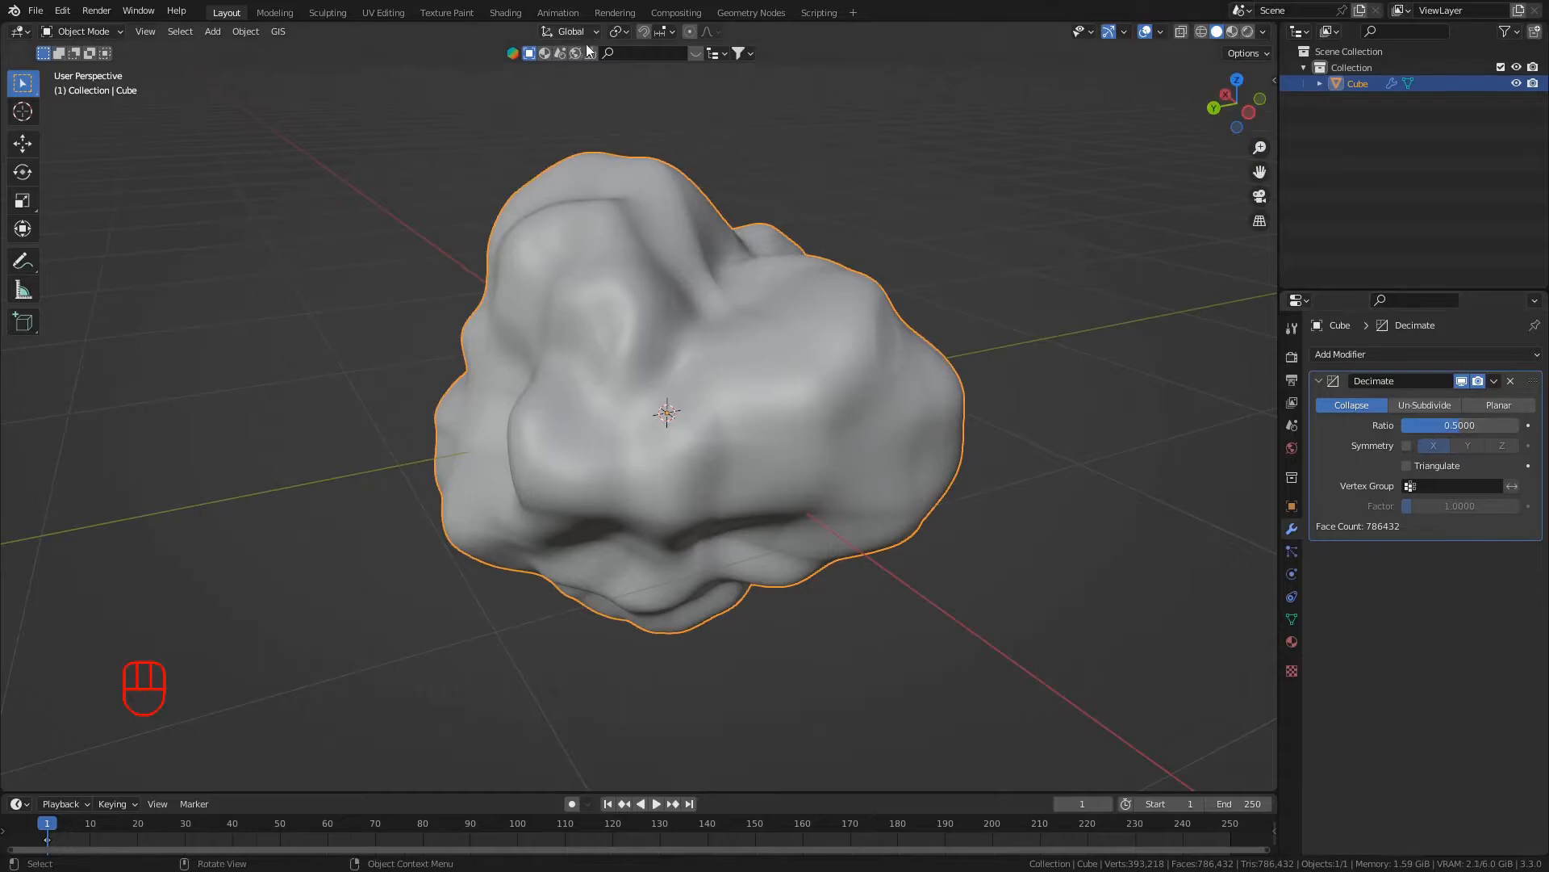
pyautogui.moveTo(542, 478); pyautogui.dragTo(702, 365, button='middle')
pyautogui.scroll(2, 736, 512)
pyautogui.moveTo(1222, 400); pyautogui.dragTo(605, 496, button='middle')
# - Set the Decimate ratio to 0.25 and apply the modifier
pyautogui.click(1445, 426)
pyautogui.write('0.25')
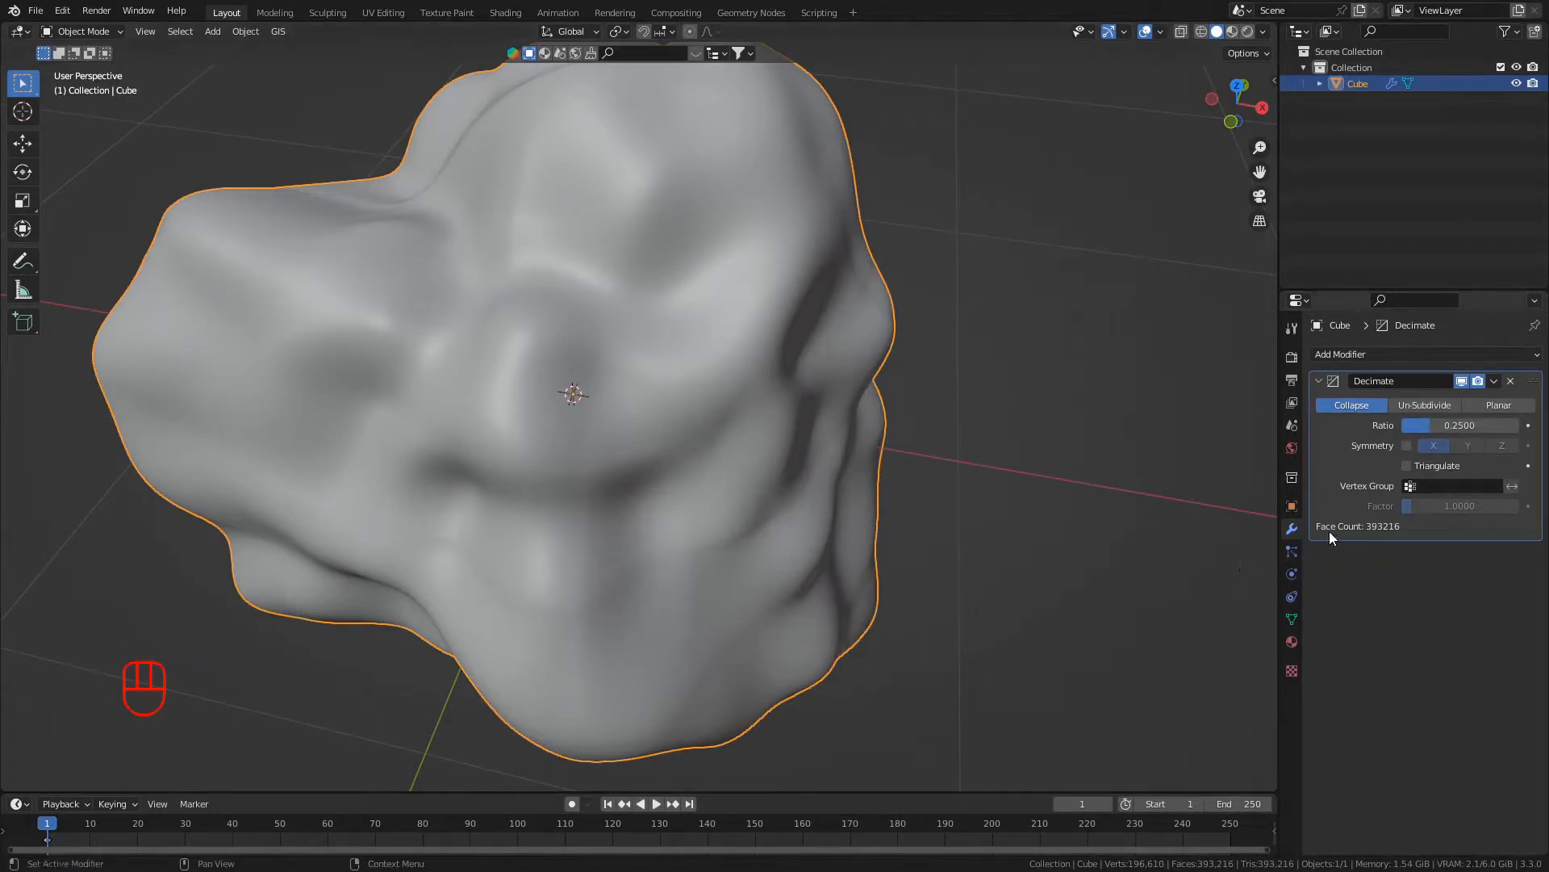
pyautogui.moveTo(525, 662); pyautogui.dragTo(726, 629, button='middle')
pyautogui.click(1359, 481)
pyautogui.press('ctrl')
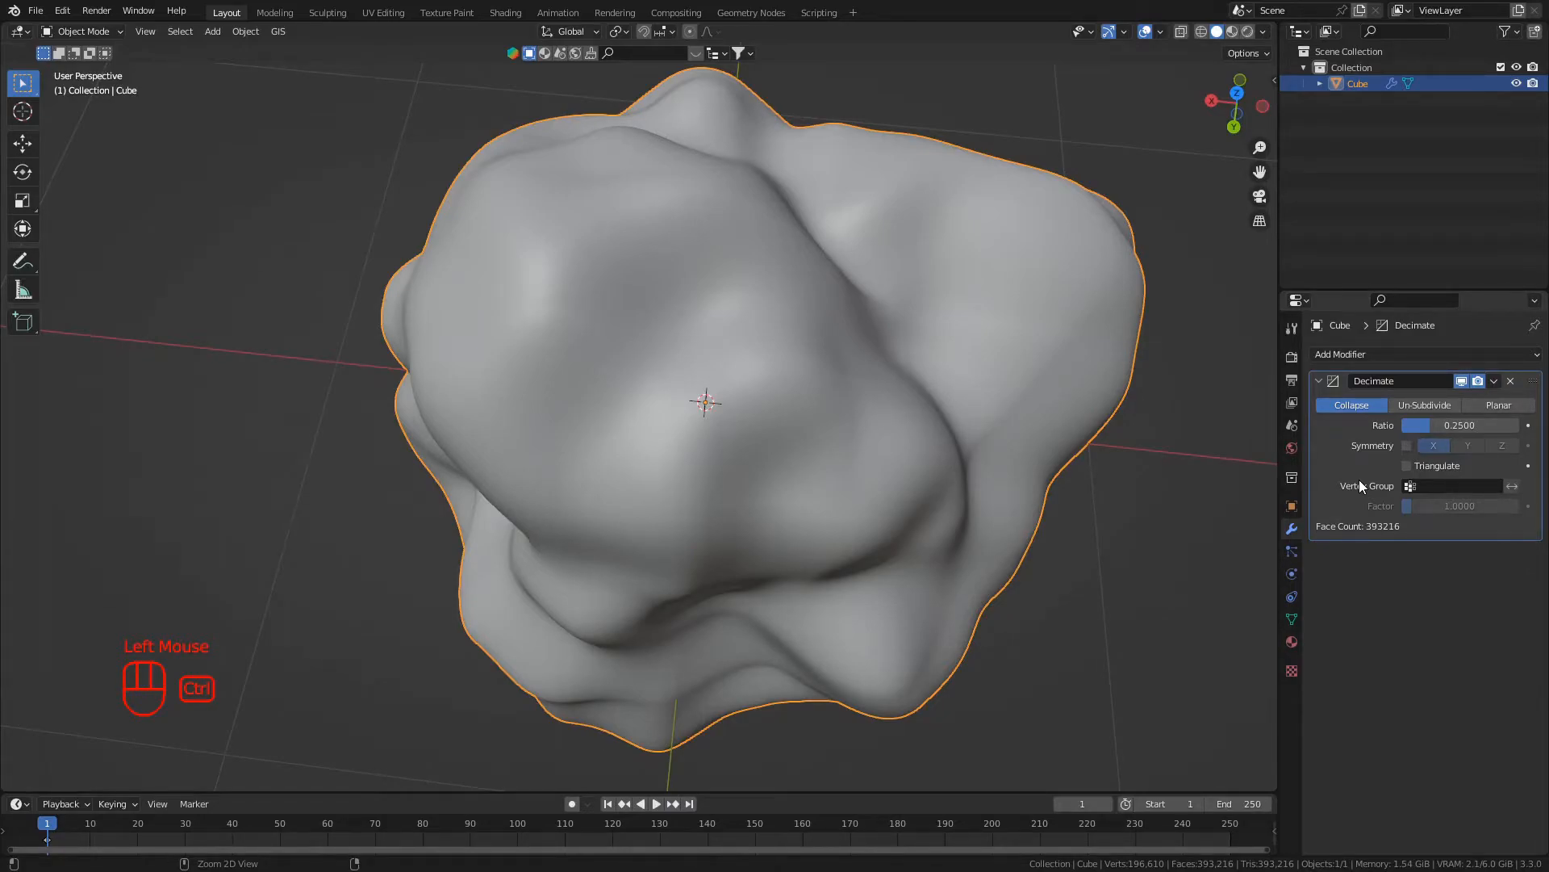
pyautogui.moveTo(942, 317)
pyautogui.mouseDown(button='middle')
pyautogui.moveTo(781, 380)
pyautogui.moveTo(534, 332)
pyautogui.moveTo(590, 284)
pyautogui.mouseUp(button='middle')
pyautogui.rightClick(590, 287)
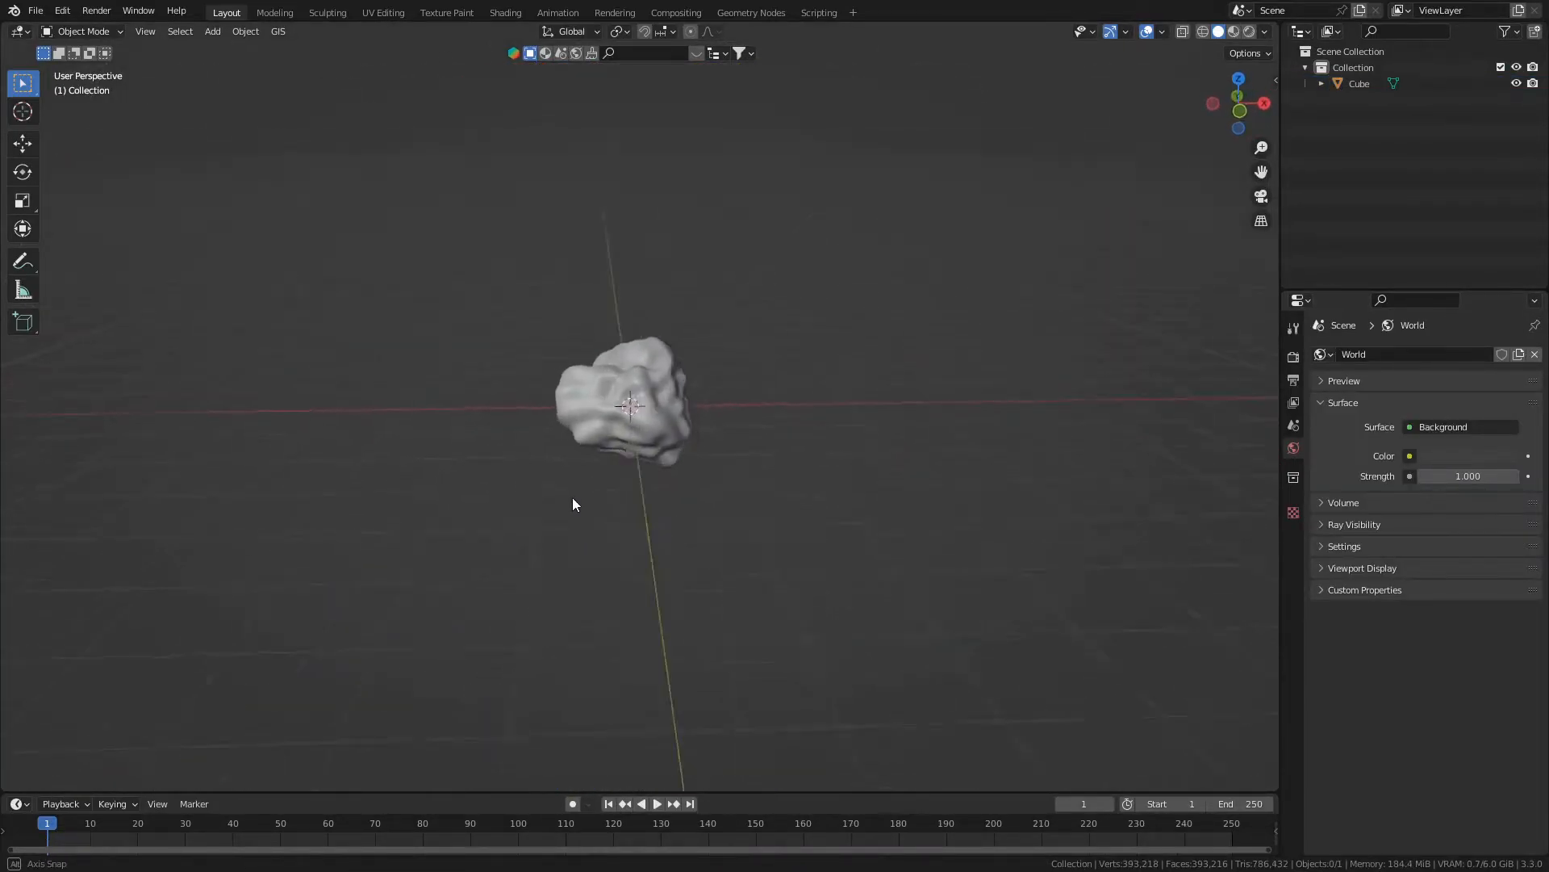
pyautogui.moveTo(573, 498)
pyautogui.mouseDown(button='middle')
pyautogui.moveTo(631, 483)
pyautogui.moveTo(584, 465)
pyautogui.moveTo(627, 486)
pyautogui.moveTo(612, 452)
pyautogui.moveTo(636, 465)
pyautogui.moveTo(620, 457)
pyautogui.moveTo(612, 477)
pyautogui.mouseUp(button='middle')
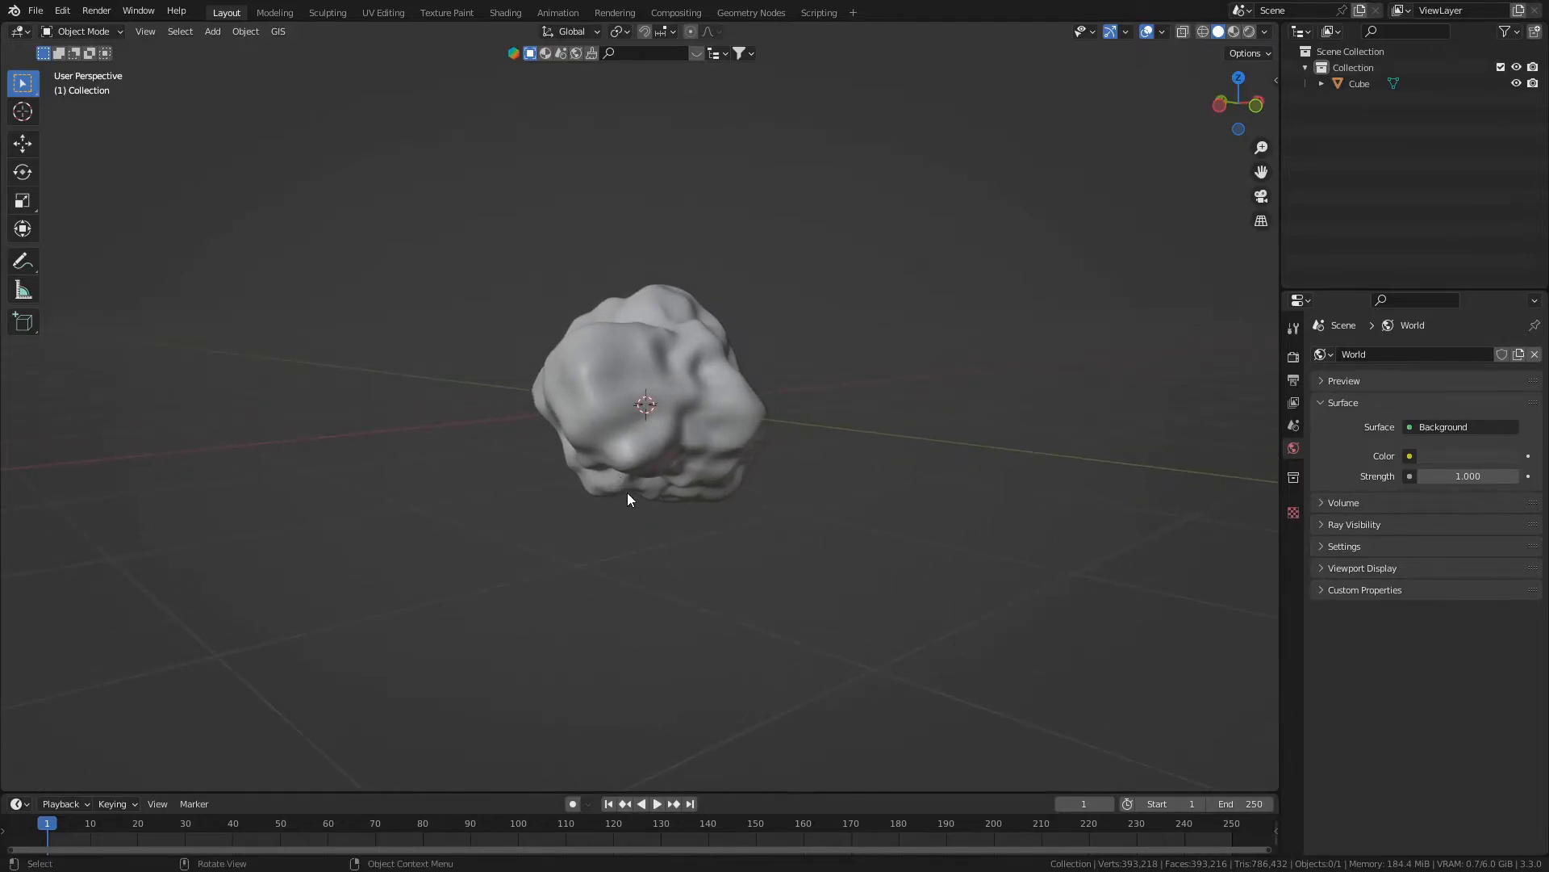
# - Add a camera to the scene and align it to the current view of the rock
pyautogui.moveTo(295, 454)
pyautogui.mouseDown(button='middle')
pyautogui.moveTo(554, 453)
pyautogui.moveTo(441, 464)
pyautogui.moveTo(318, 432)
pyautogui.moveTo(76, 443)
pyautogui.moveTo(126, 443)
pyautogui.mouseUp(button='middle')
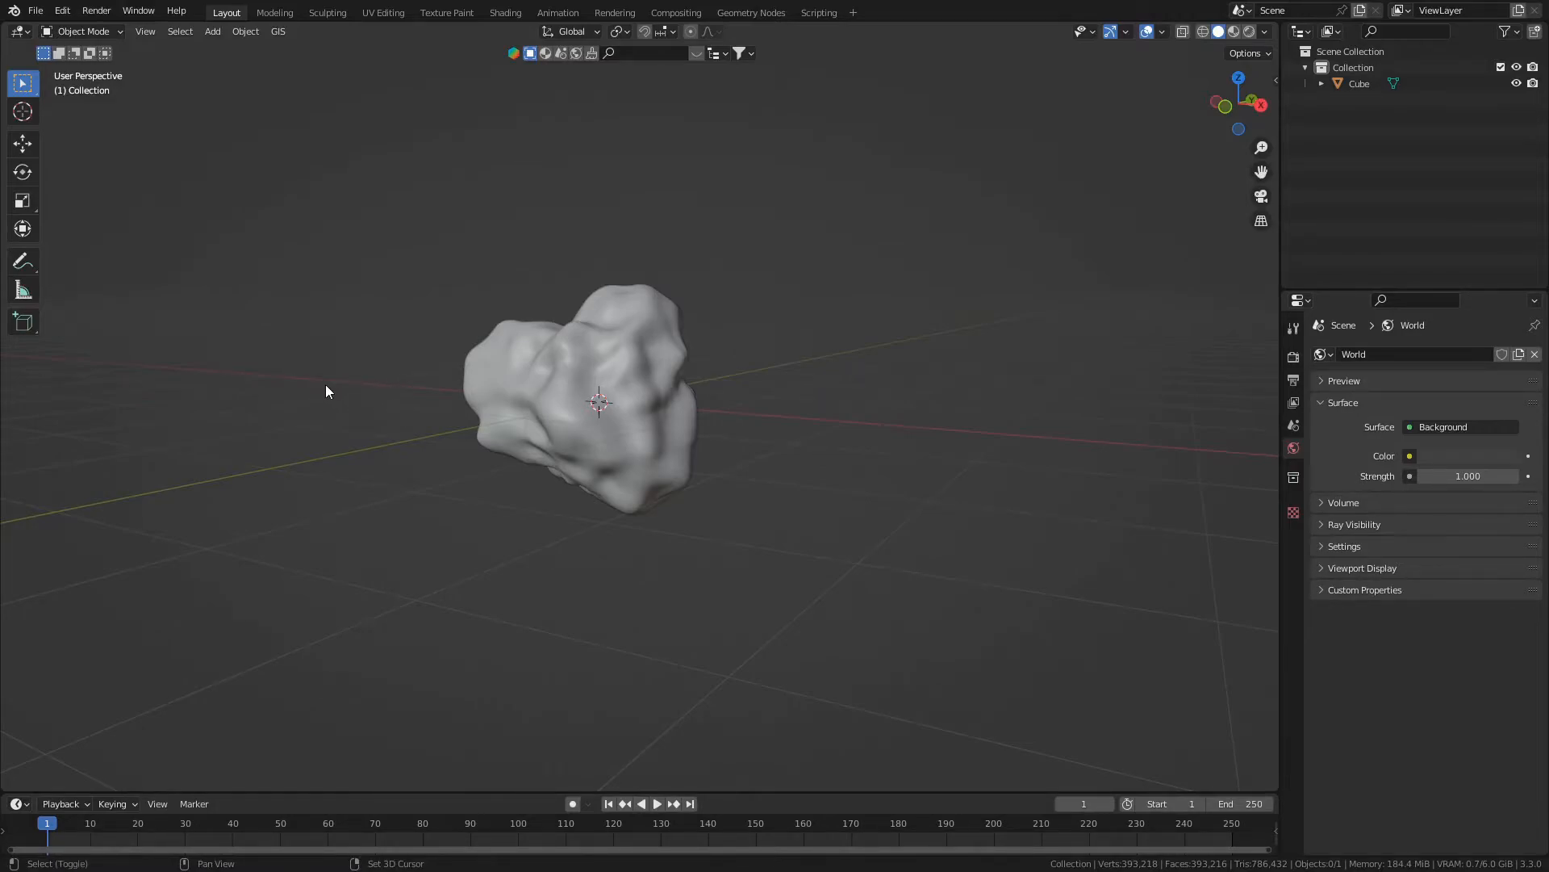
pyautogui.keyDown('shift'); pyautogui.moveTo(326, 392); pyautogui.dragTo(450, 434, button='middle'); pyautogui.keyUp('shift')
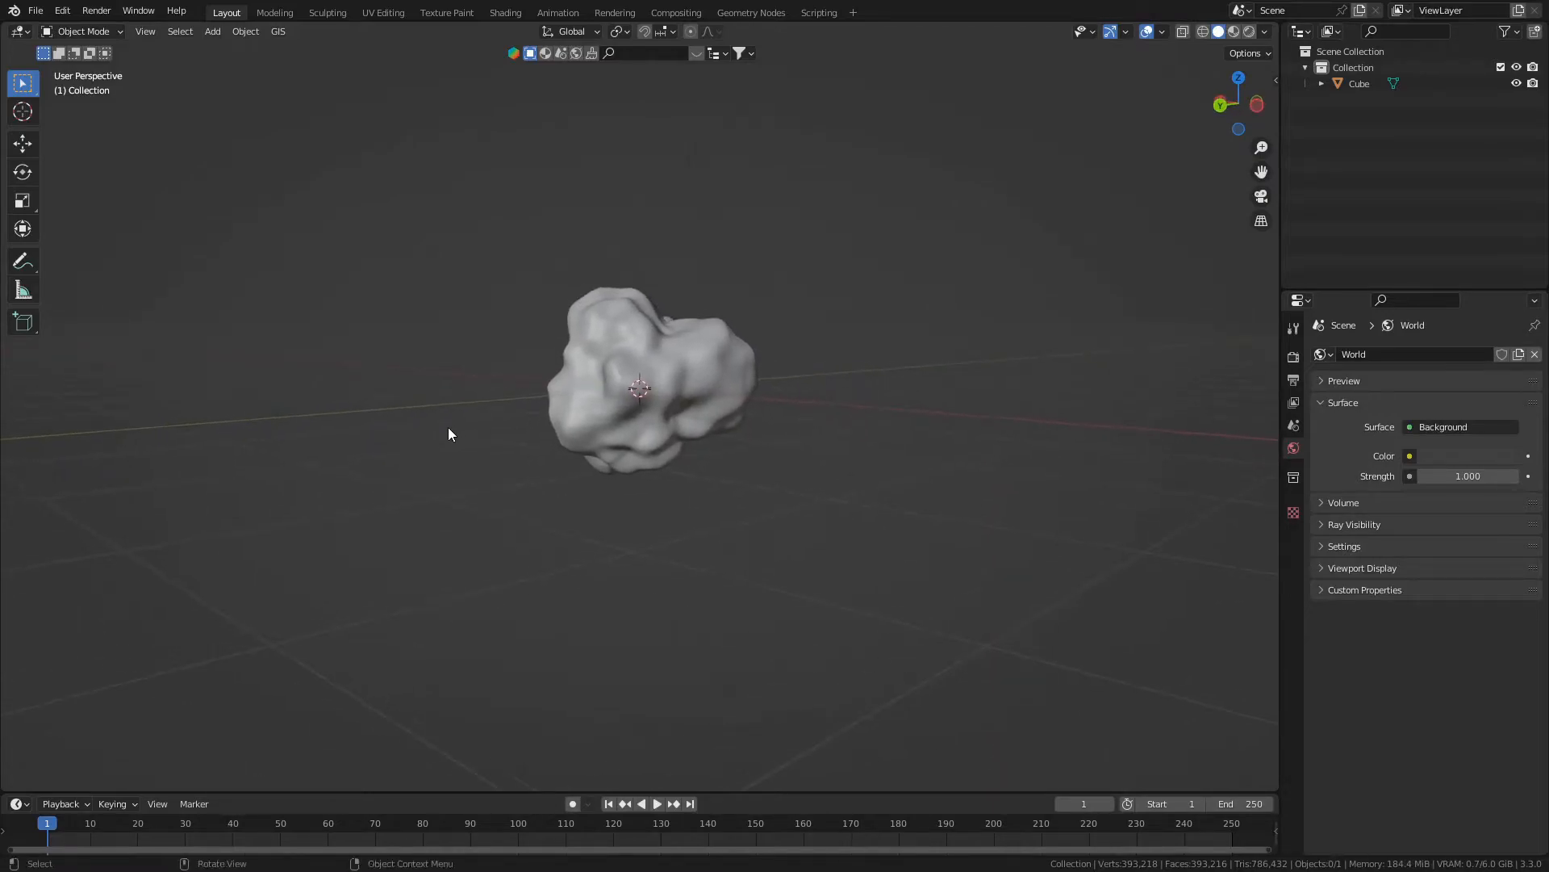
pyautogui.hotkey('shift', 'a')
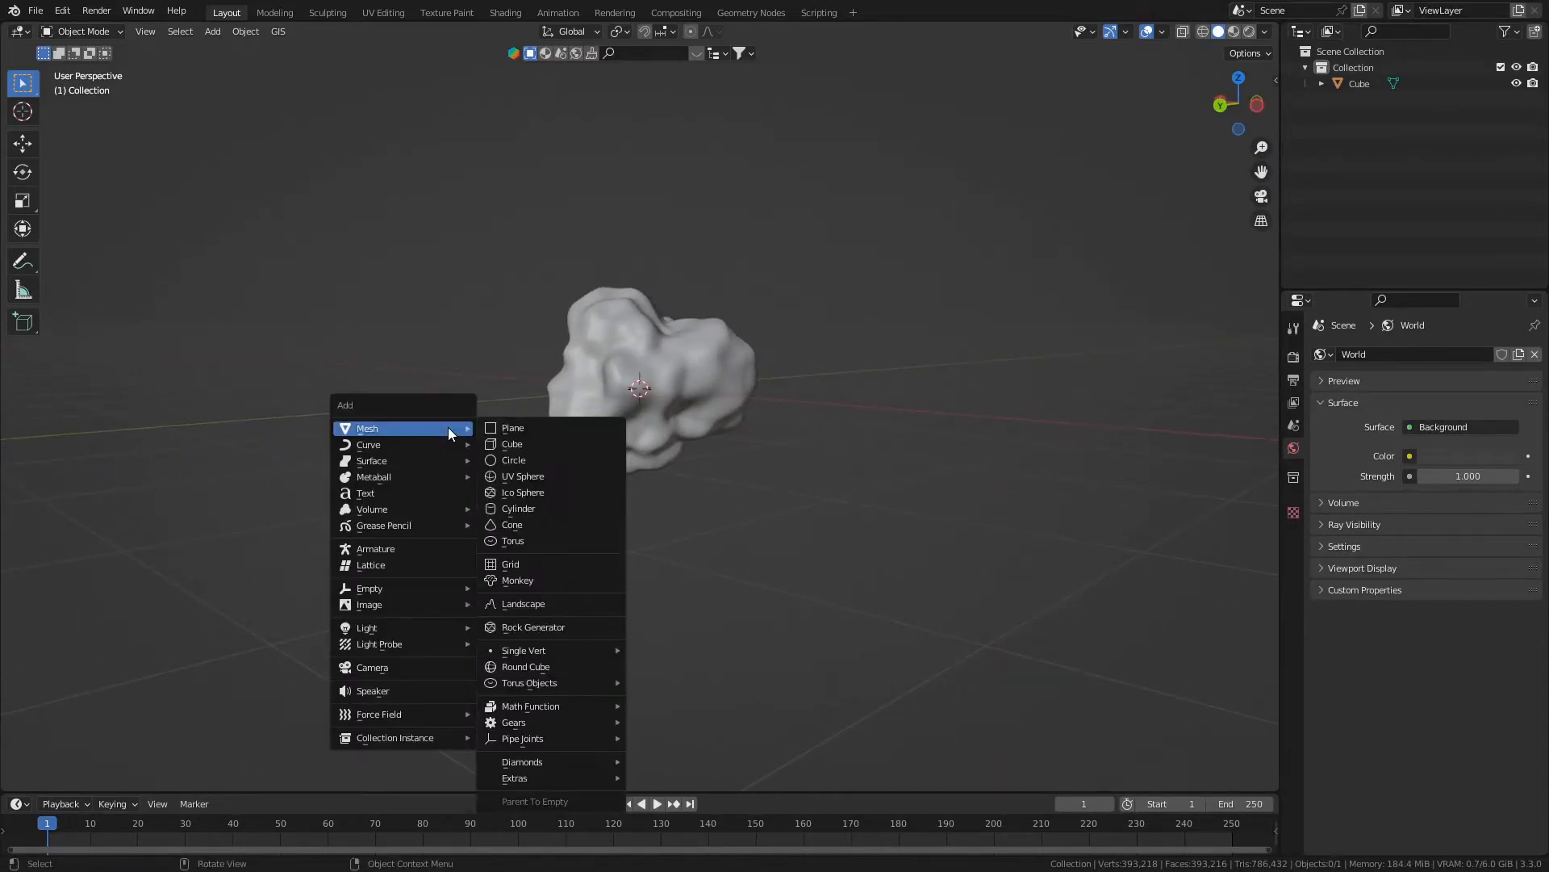
pyautogui.click(413, 669)
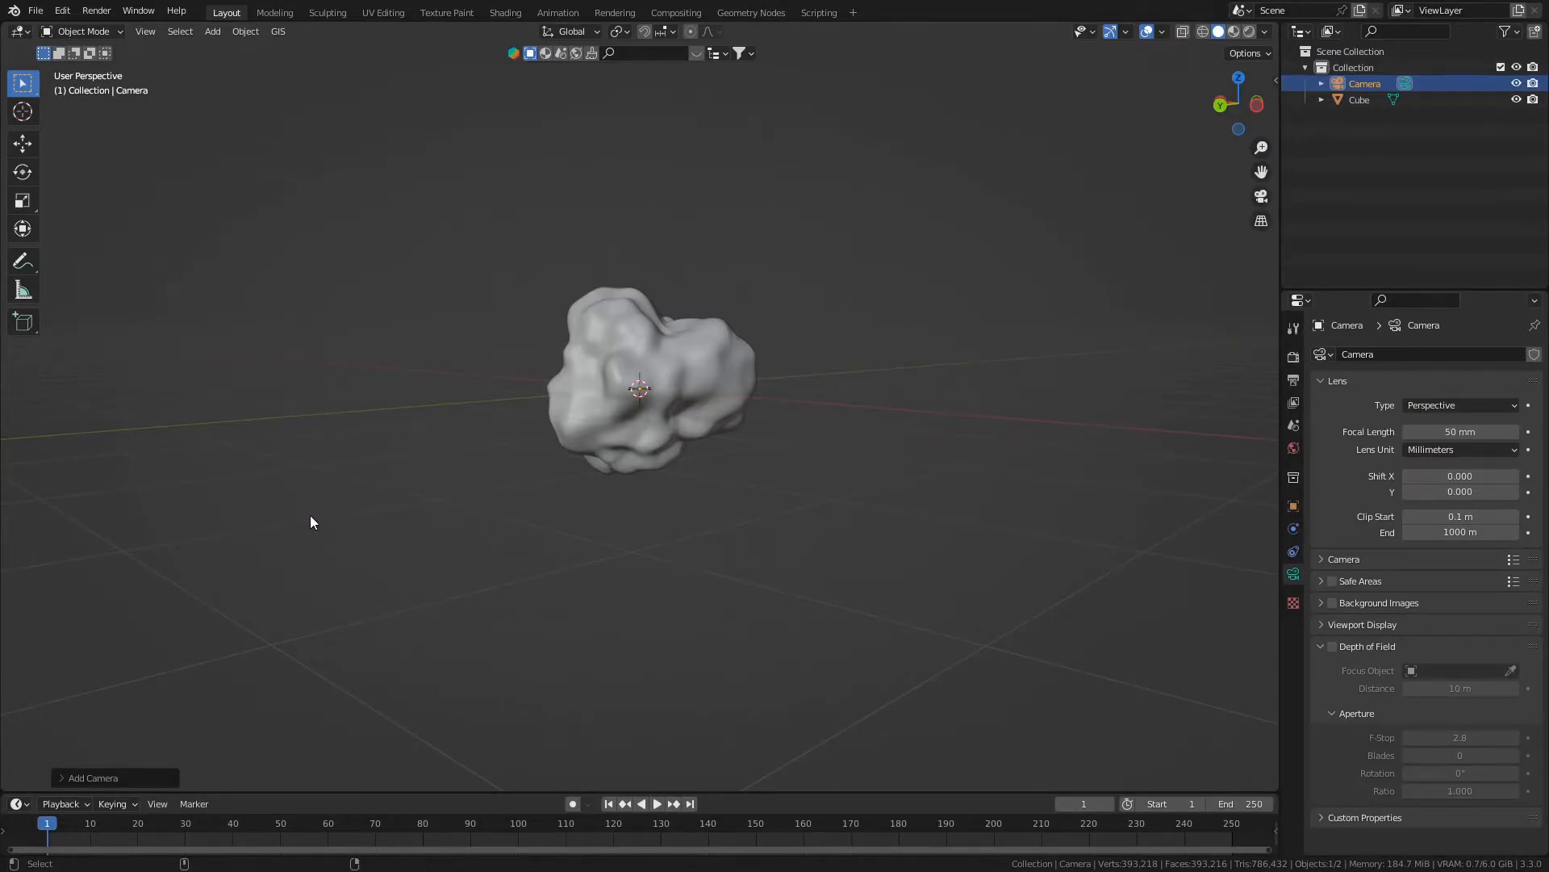
pyautogui.press('ctrl+KP_0')
# - Raise the camera about 0.14 m along Z and shift it slightly to frame the rock
pyautogui.press('g')
pyautogui.press('z')
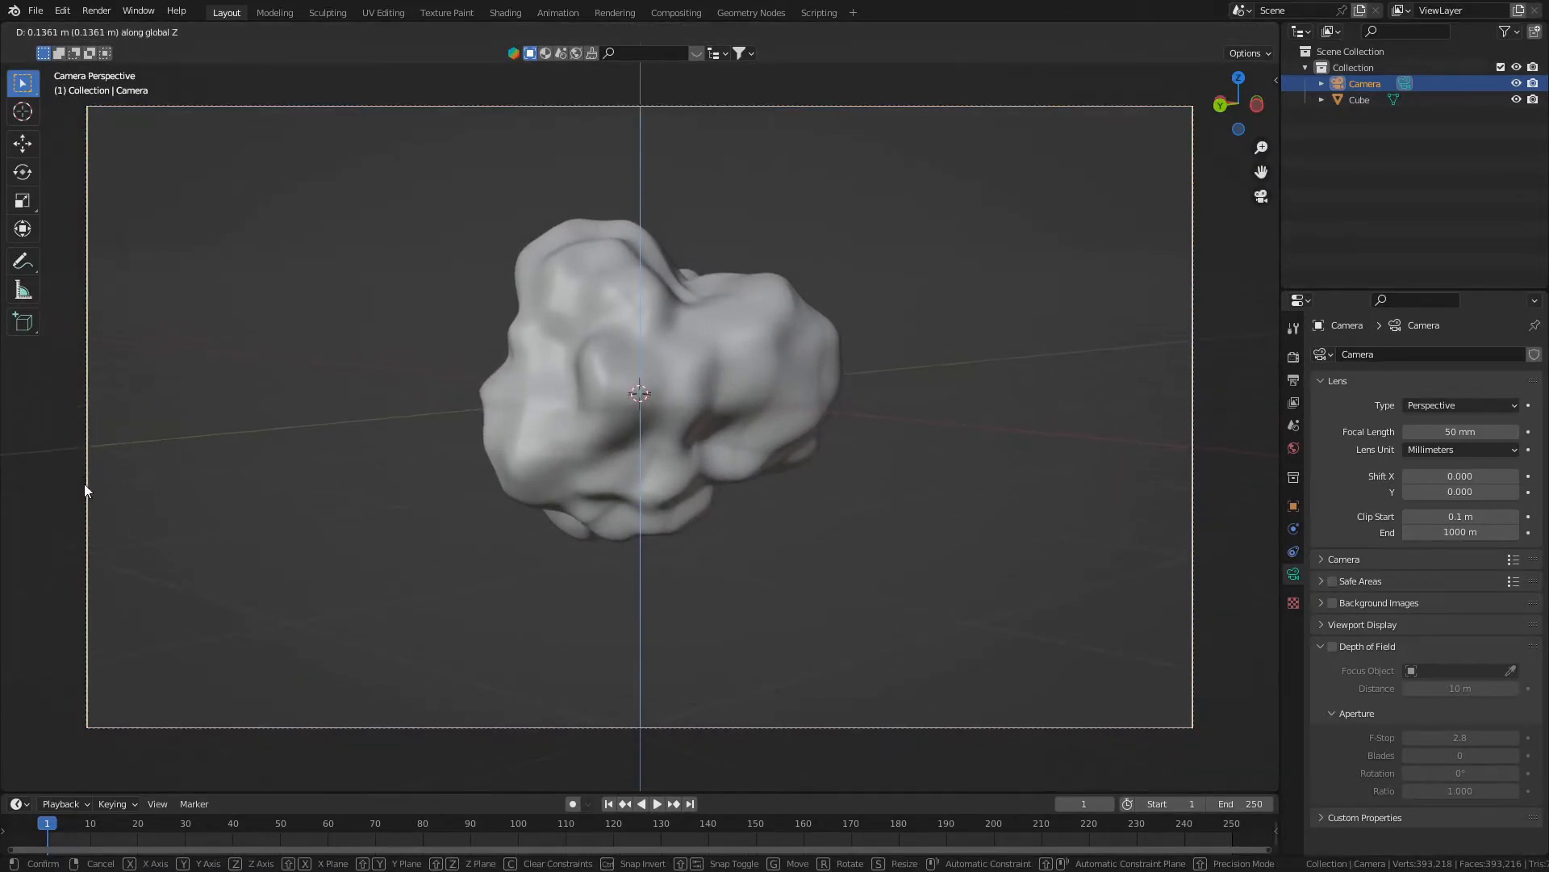
pyautogui.click(86, 490)
pyautogui.press('g')
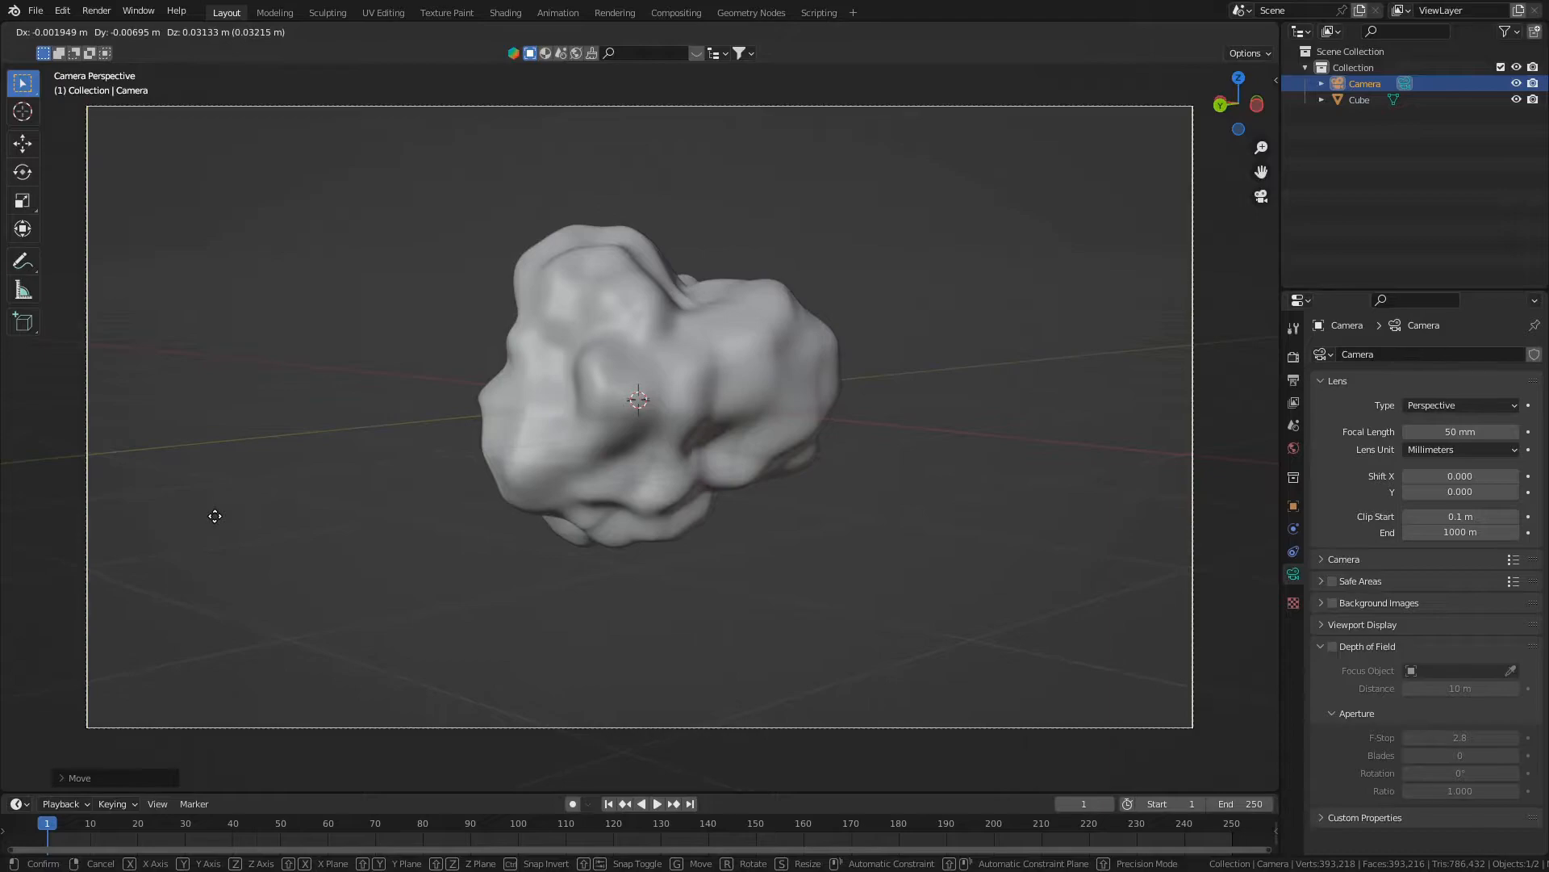
pyautogui.click(222, 519)
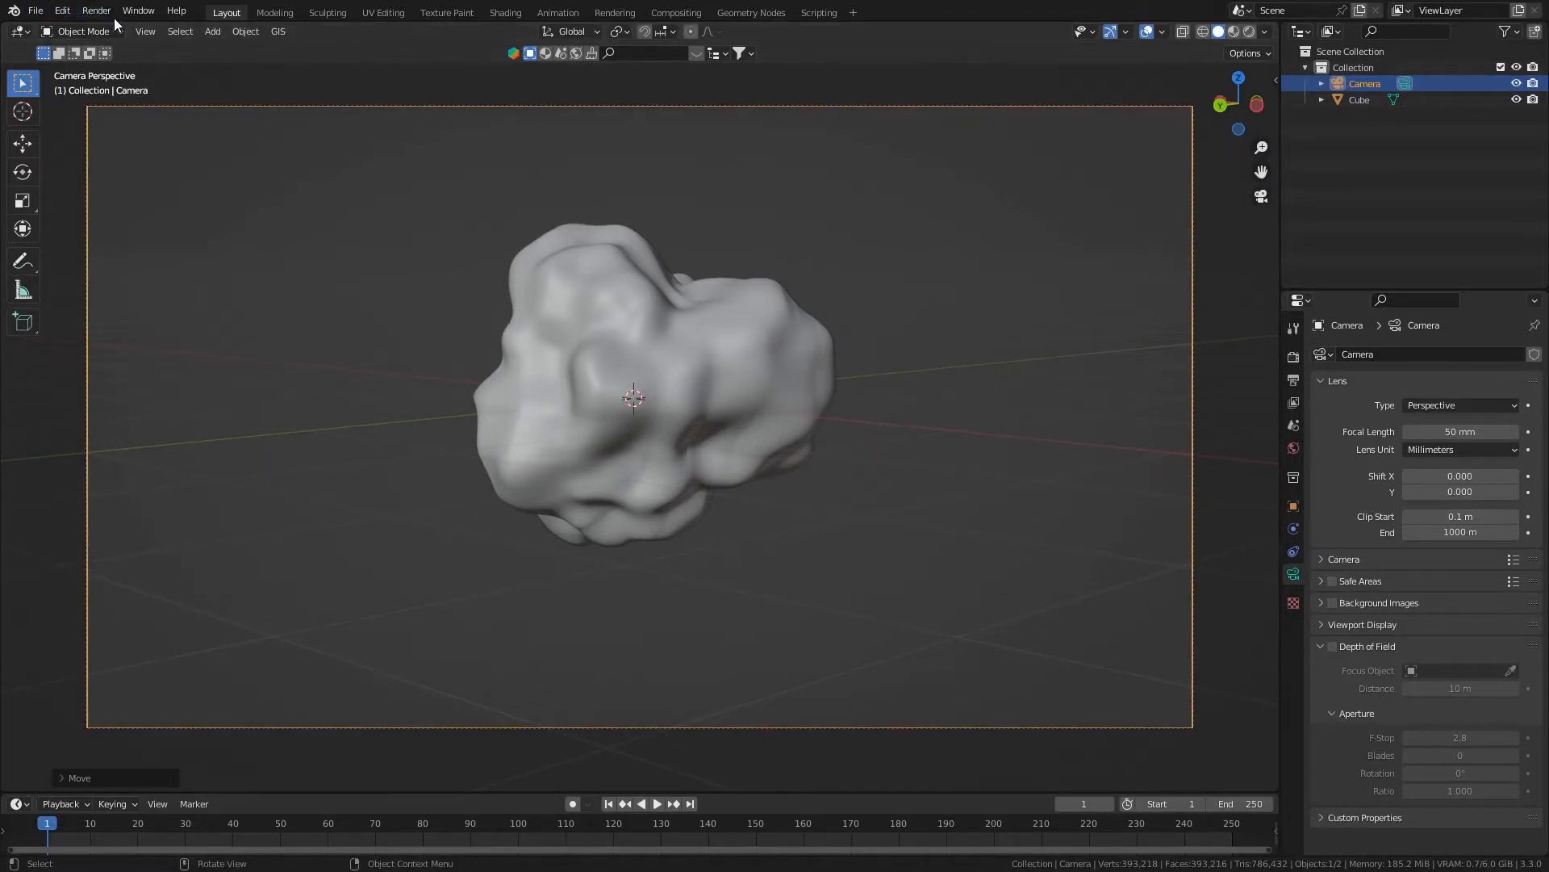
# - Examine the options for aligning the active camera to the view and return to the camera view
pyautogui.click(143, 30)
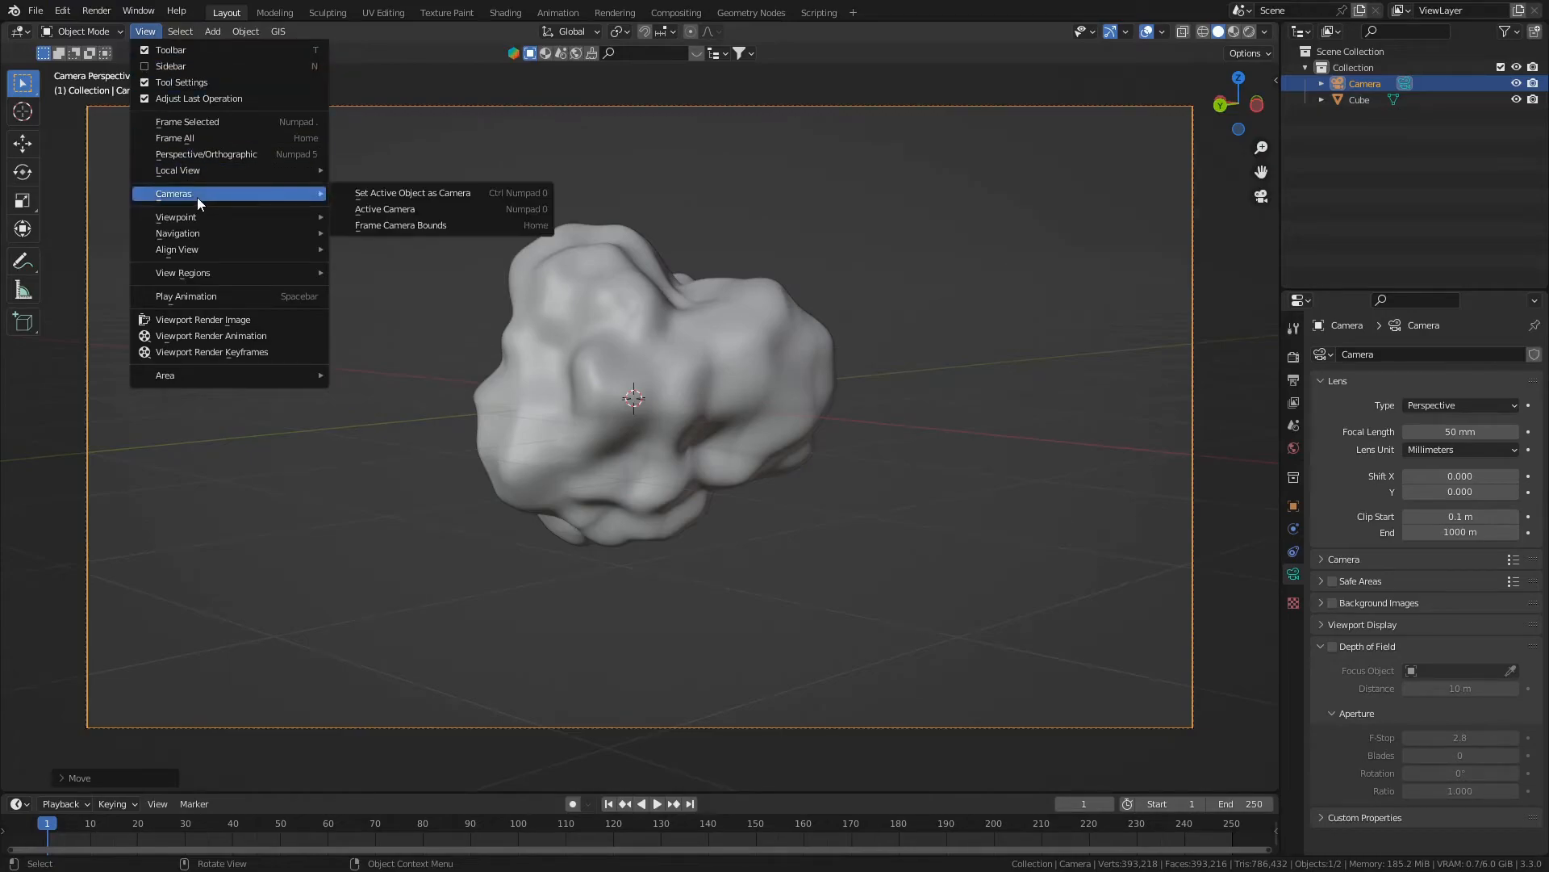
pyautogui.click(147, 34)
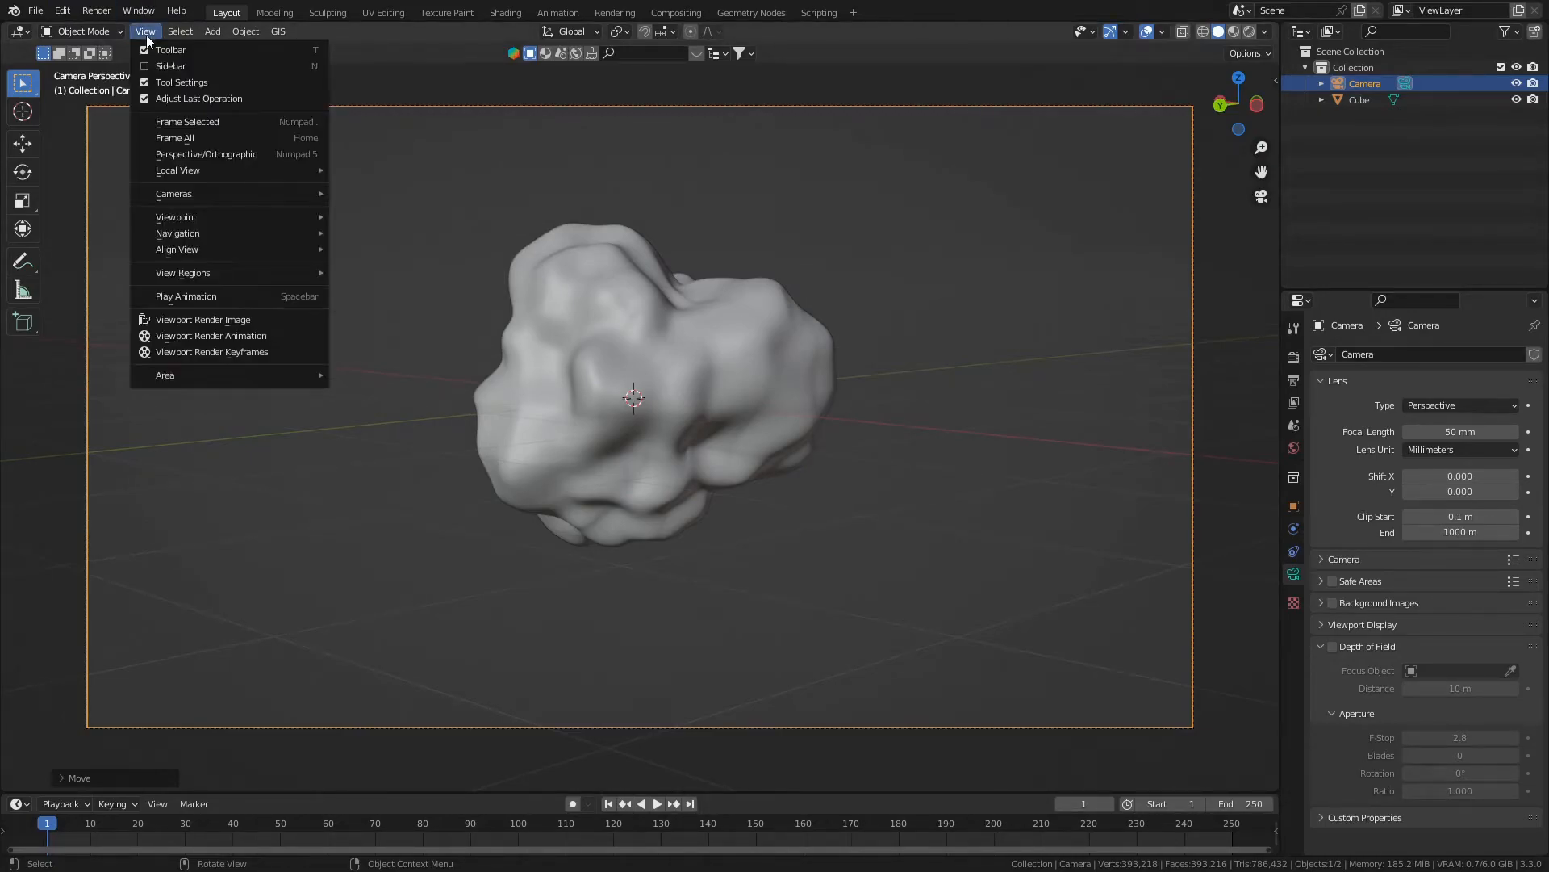
pyautogui.moveTo(171, 217)
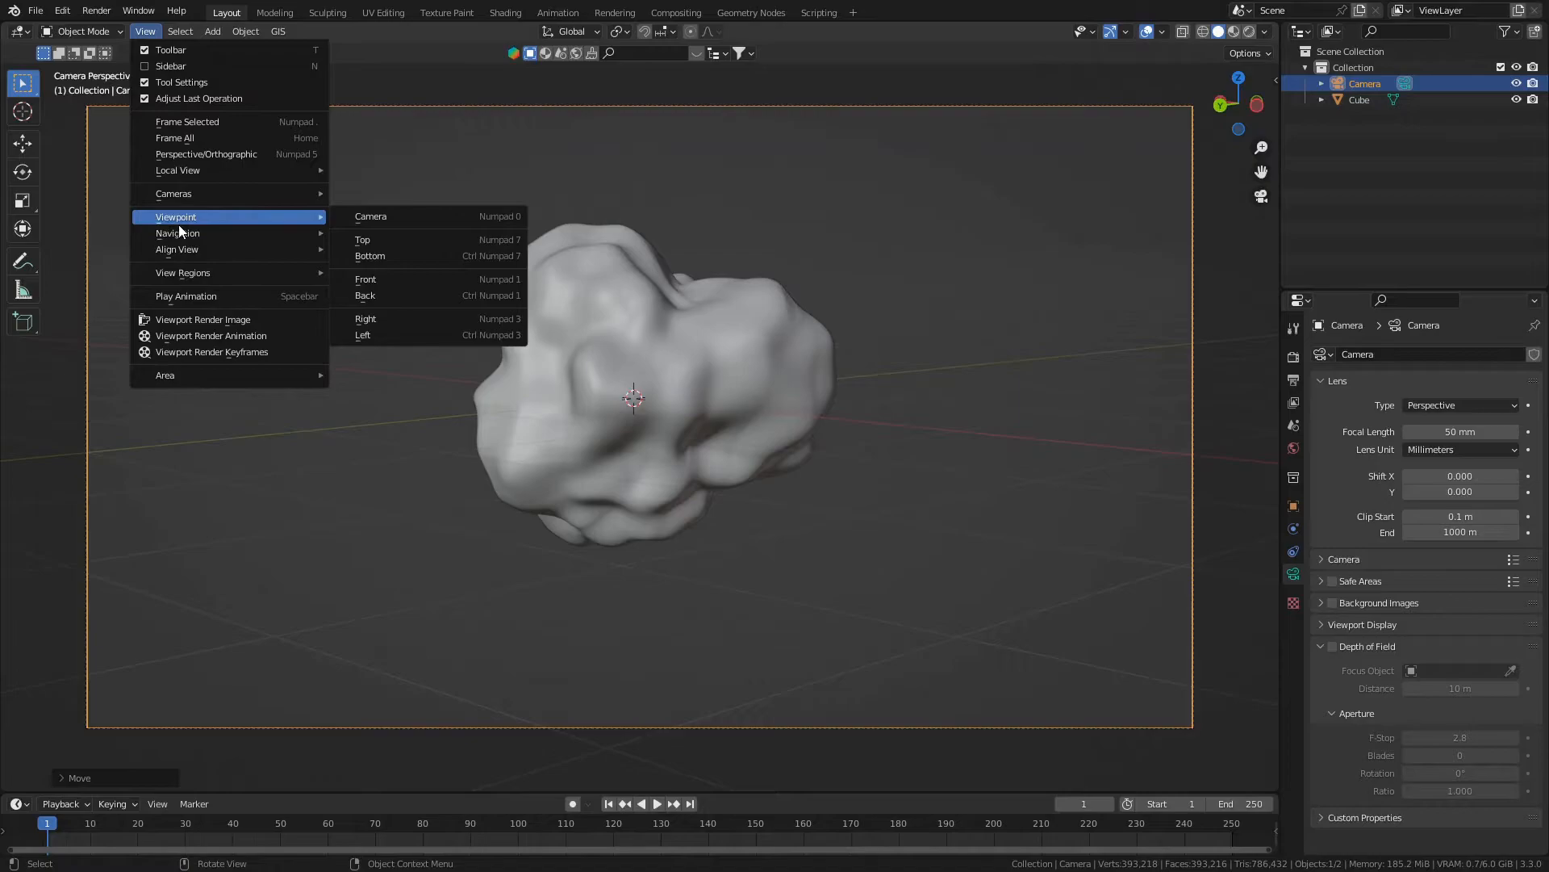
pyautogui.moveTo(162, 255)
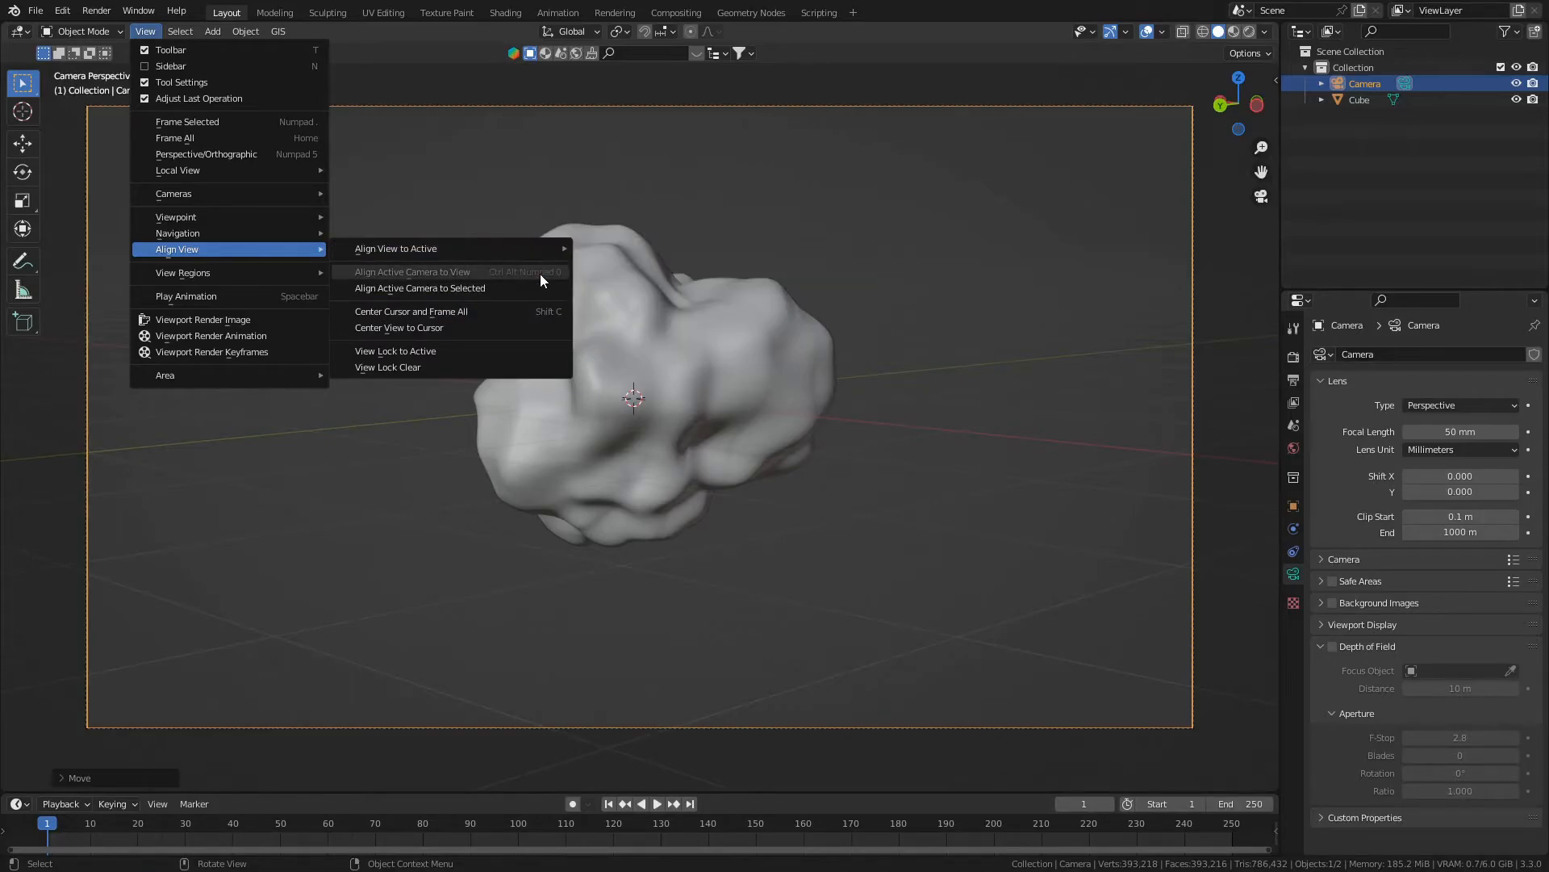
pyautogui.moveTo(884, 337); pyautogui.dragTo(715, 349, button='middle')
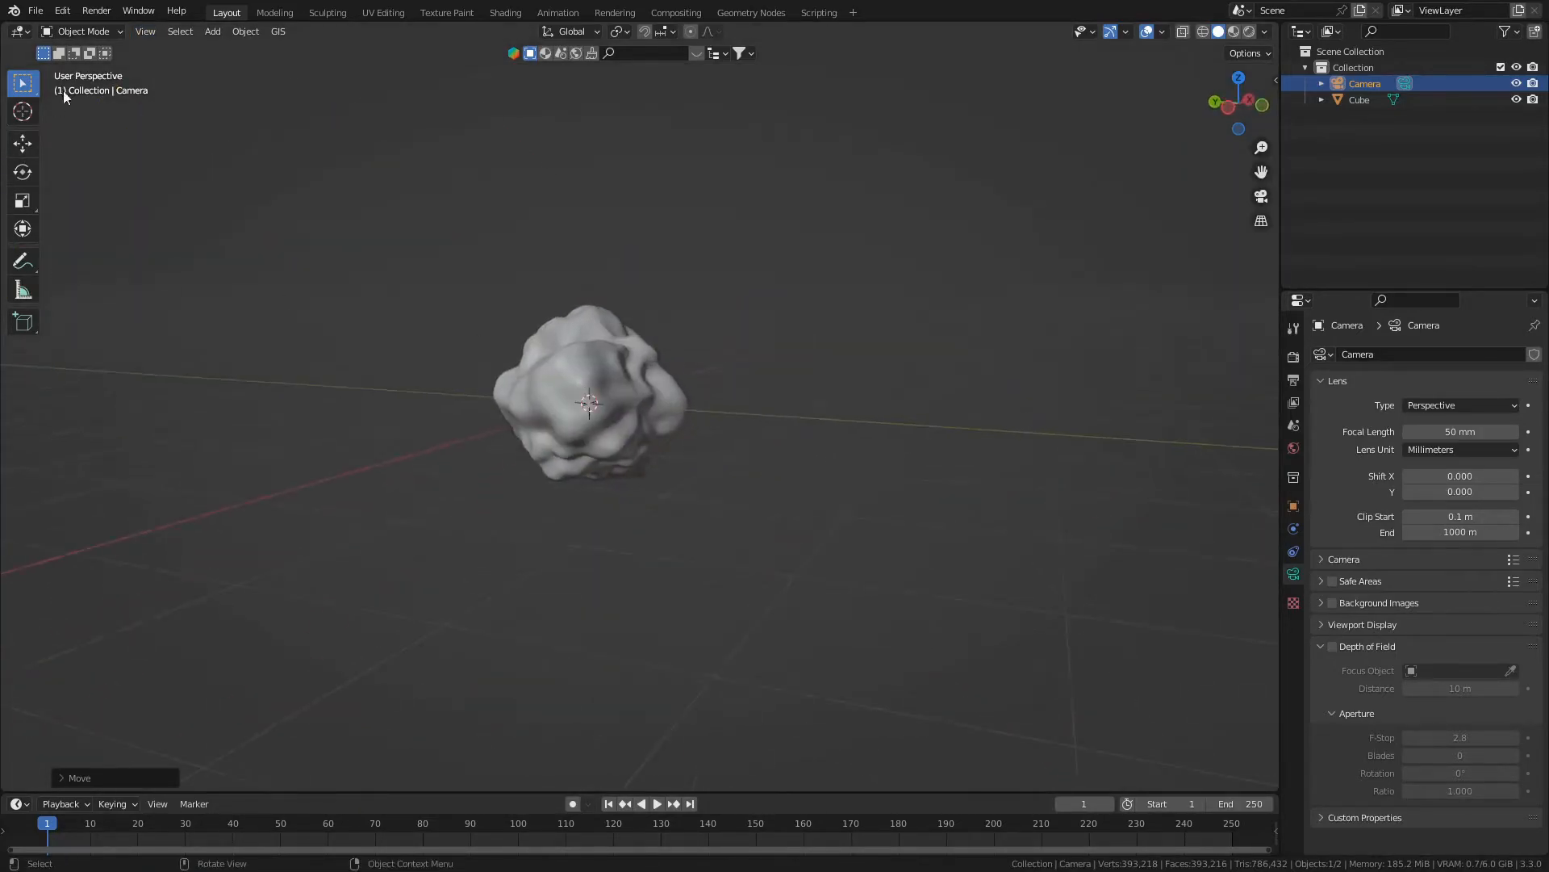
pyautogui.click(145, 31)
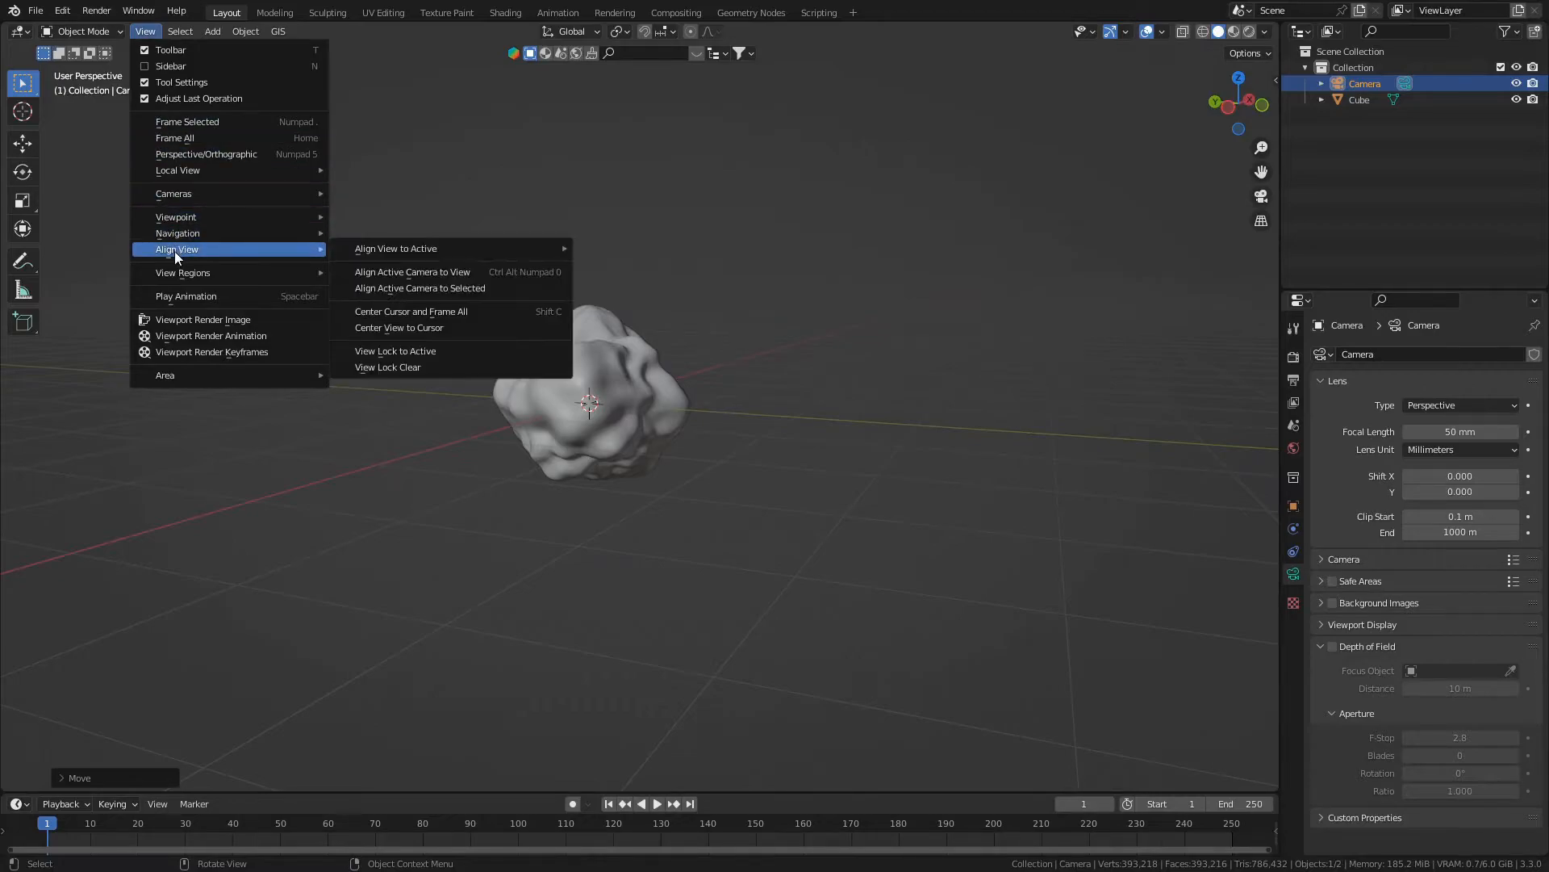
pyautogui.moveTo(473, 321)
pyautogui.mouseDown(button='middle')
pyautogui.moveTo(547, 328)
pyautogui.moveTo(518, 292)
pyautogui.mouseUp(button='middle')
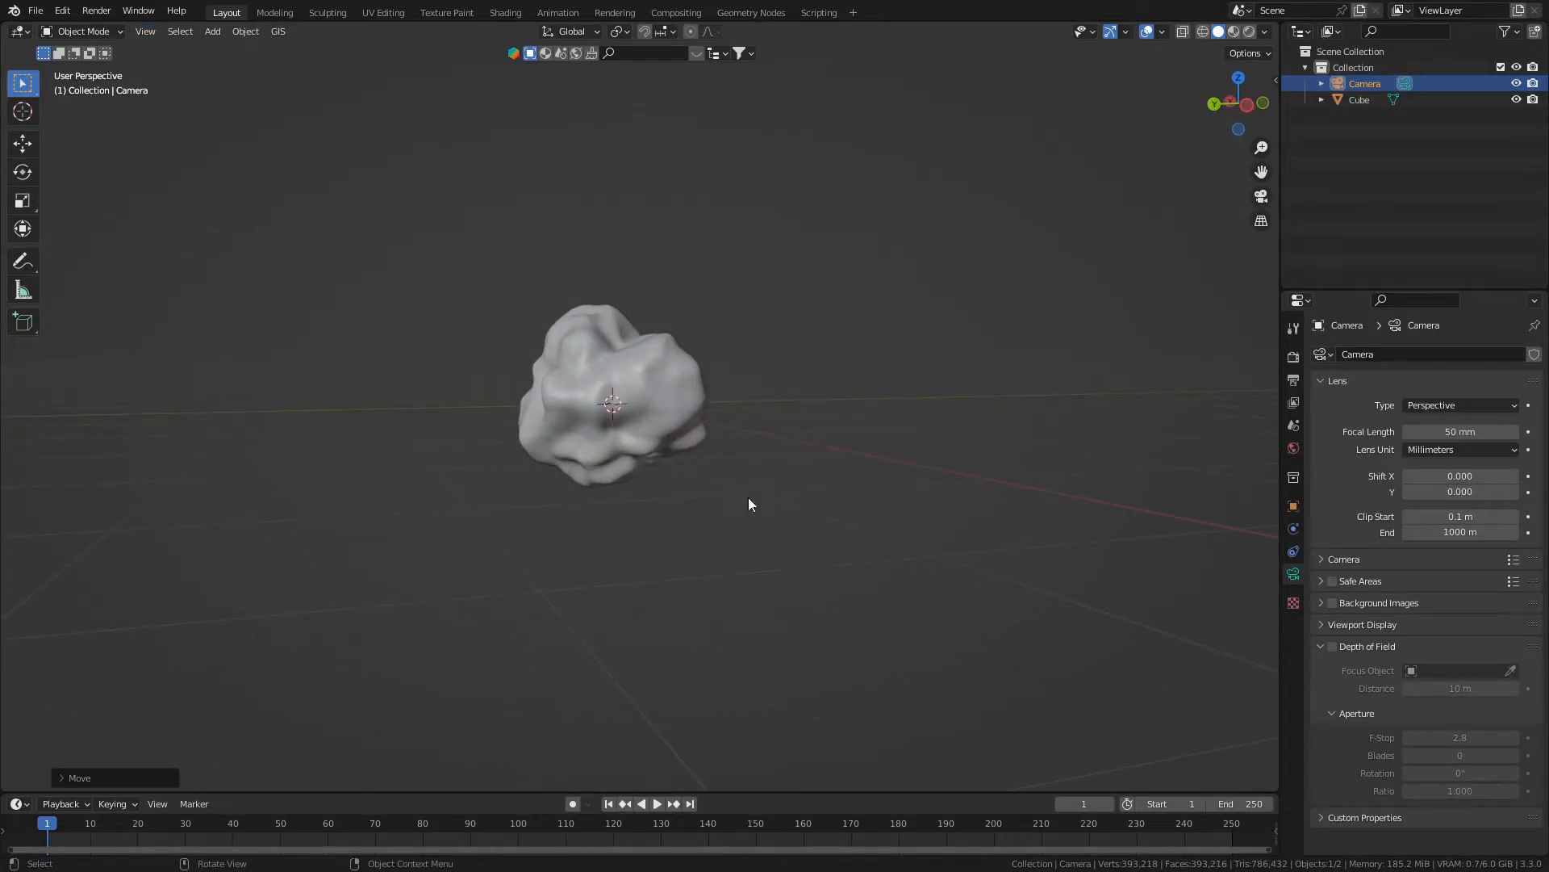
pyautogui.press('KP_0')
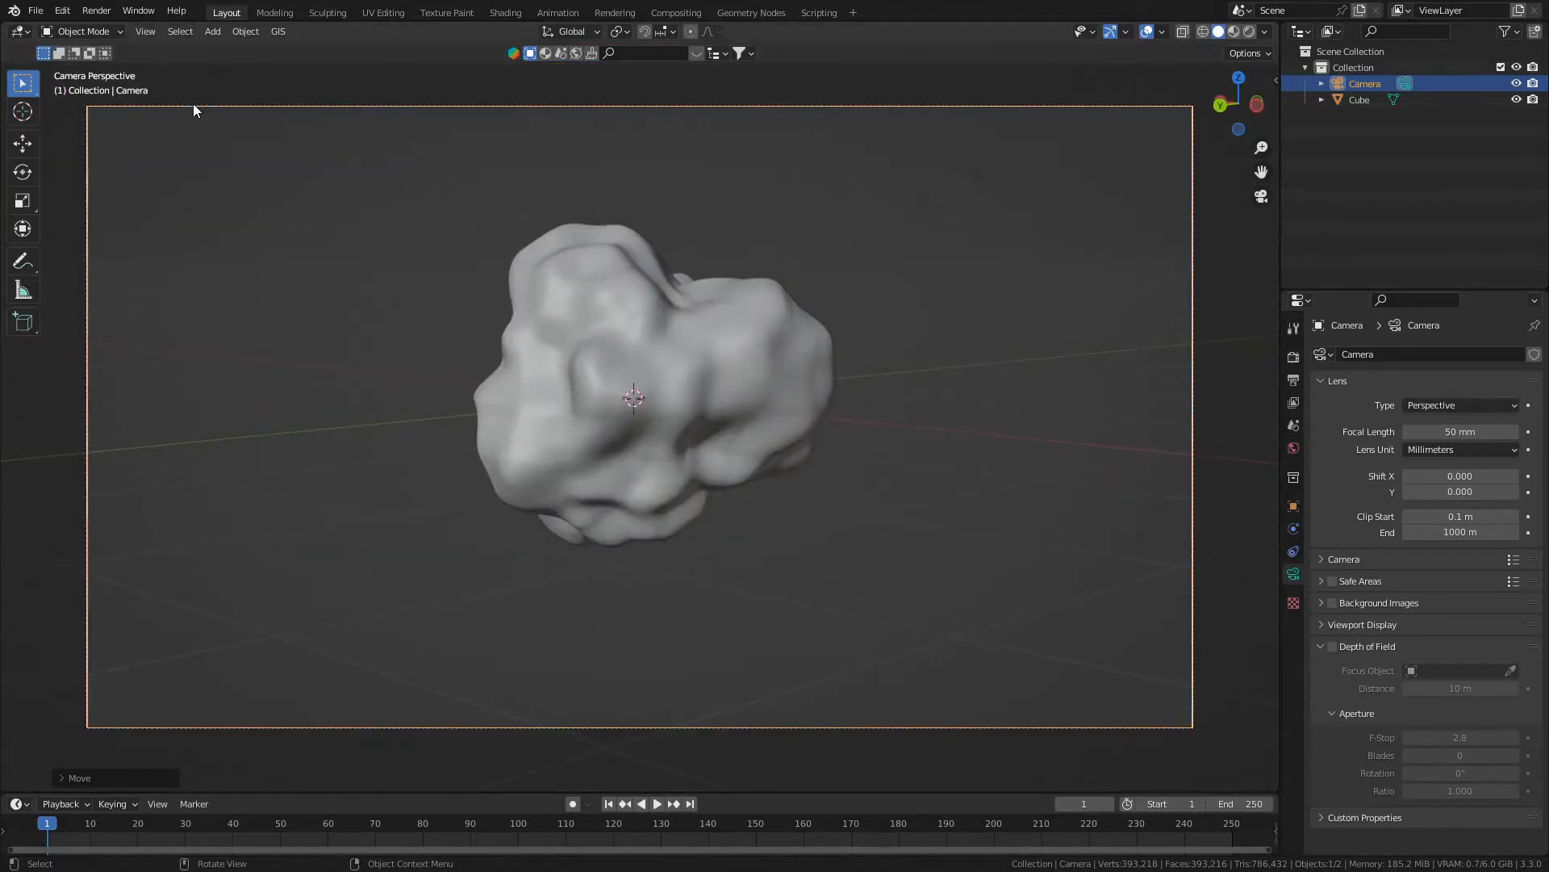
pyautogui.press('Home')
pyautogui.scroll(-4, 339, 267)
pyautogui.press('Home')
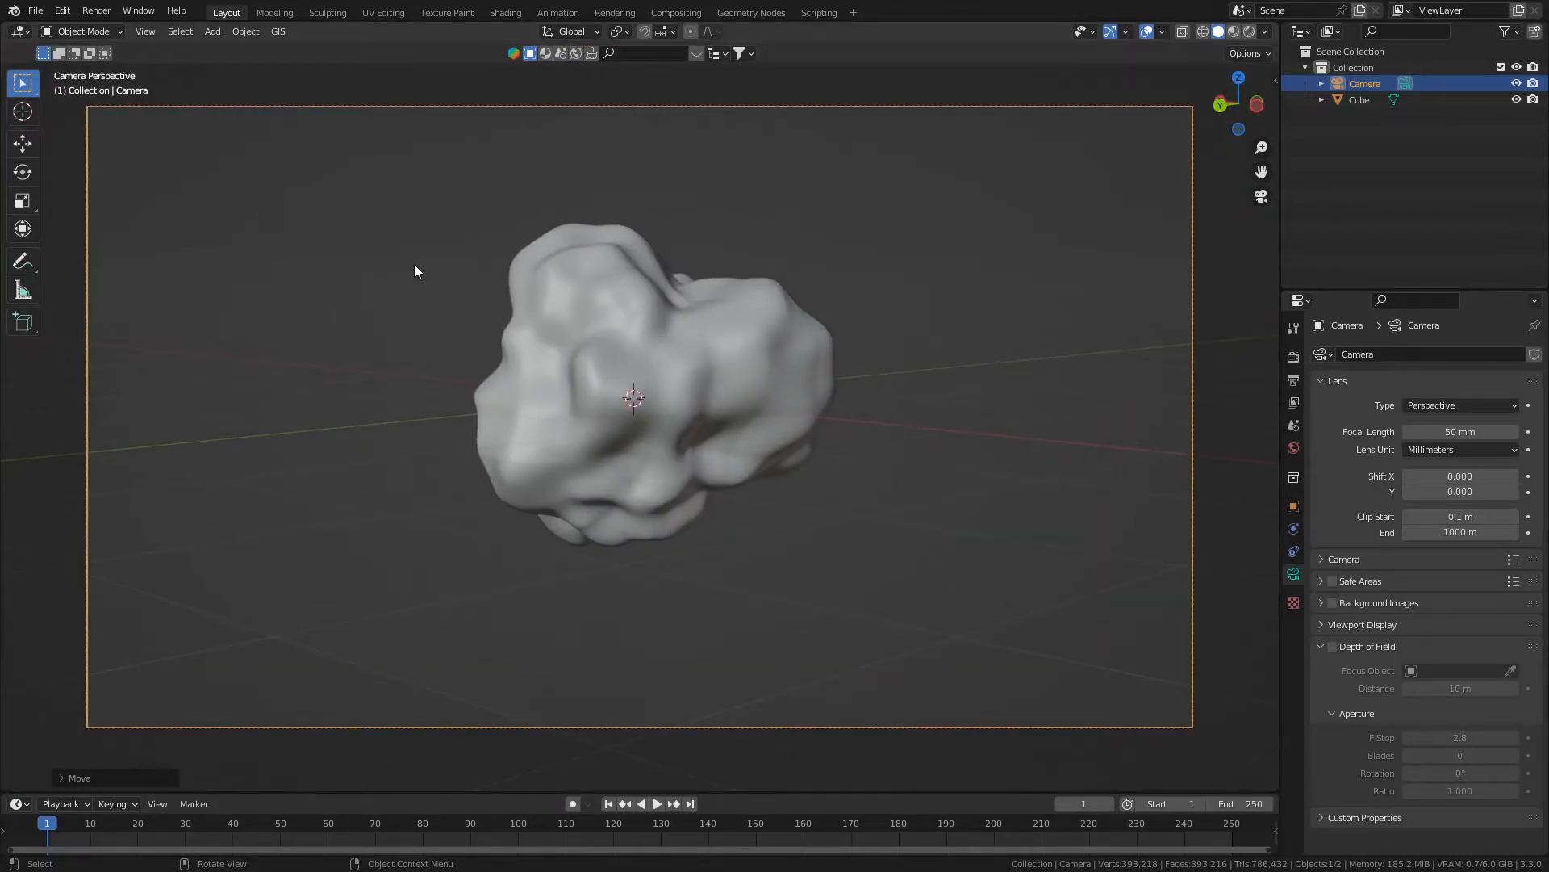
# - Add a plane mesh at the rock and scale it by a factor of 5
pyautogui.hotkey('shift', 'a')
pyautogui.moveTo(416, 269)
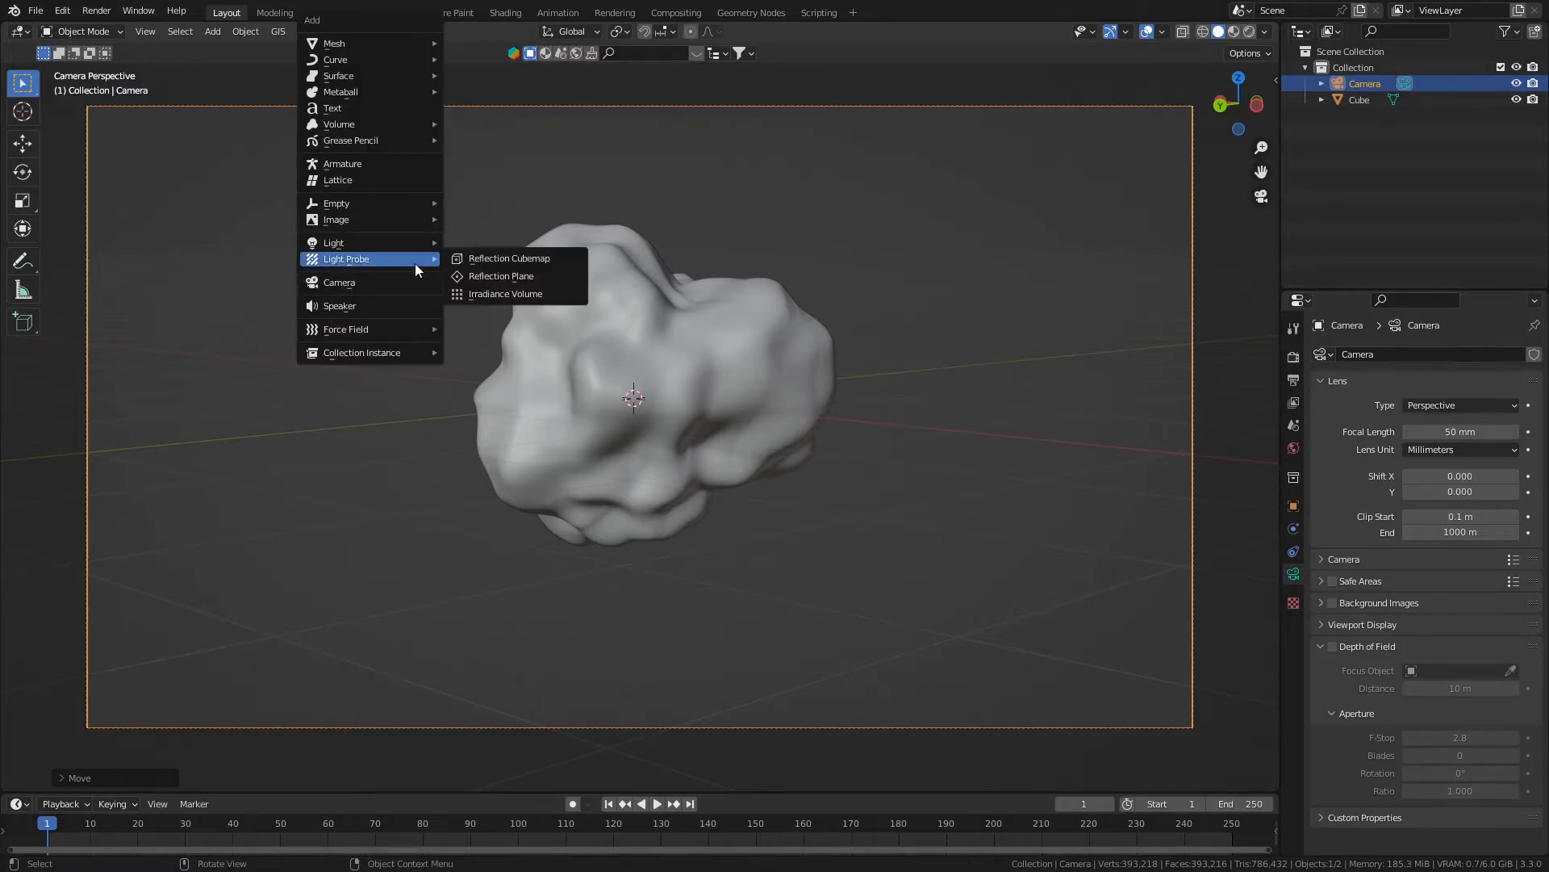
pyautogui.moveTo(380, 40)
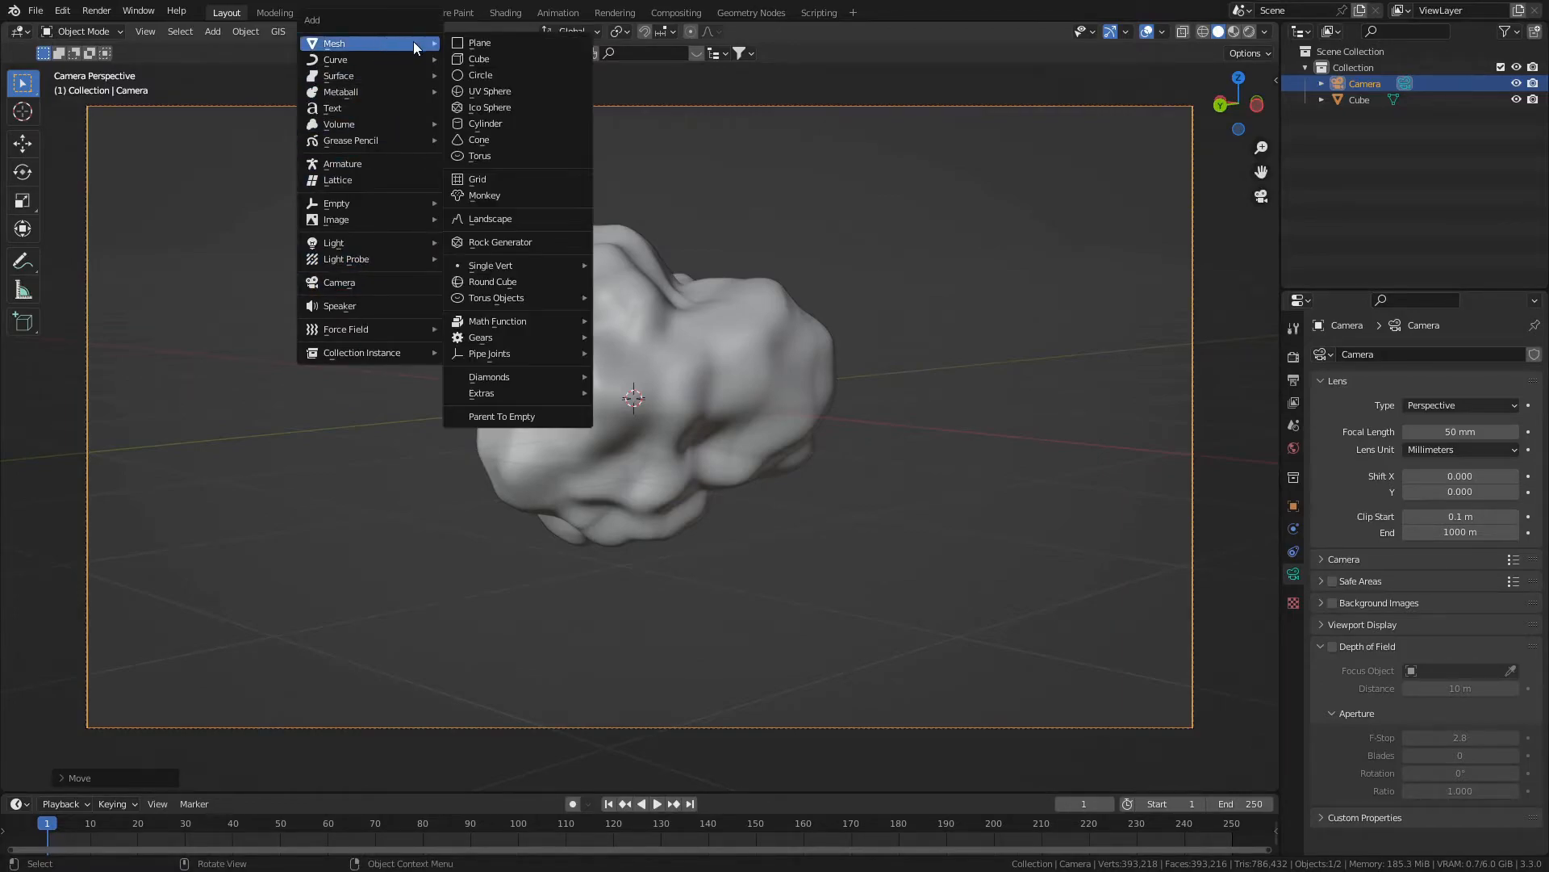
pyautogui.click(484, 45)
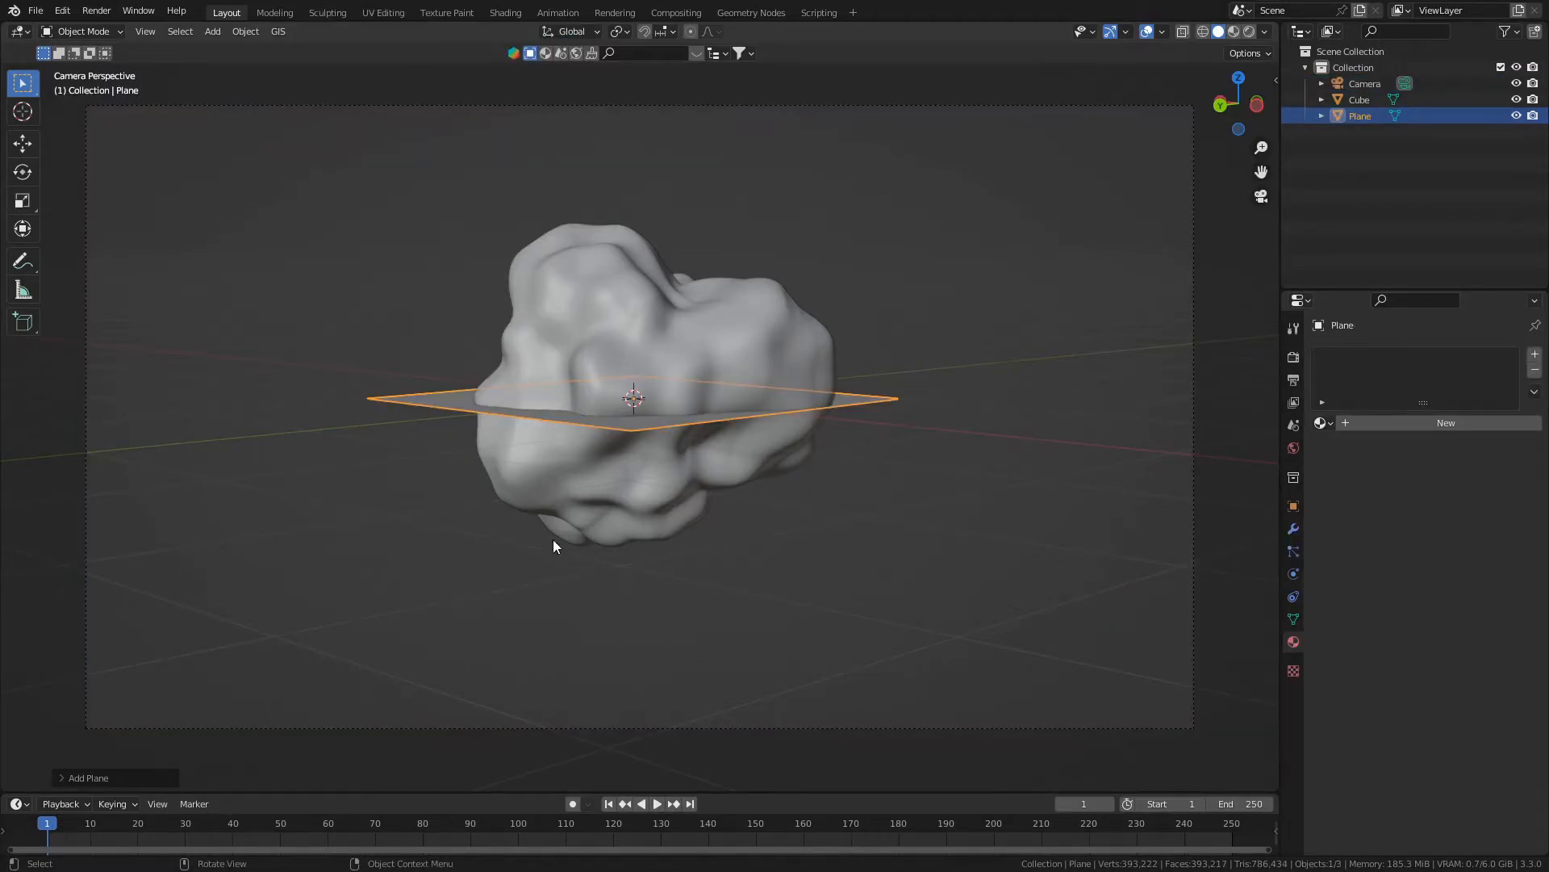
pyautogui.write('s')
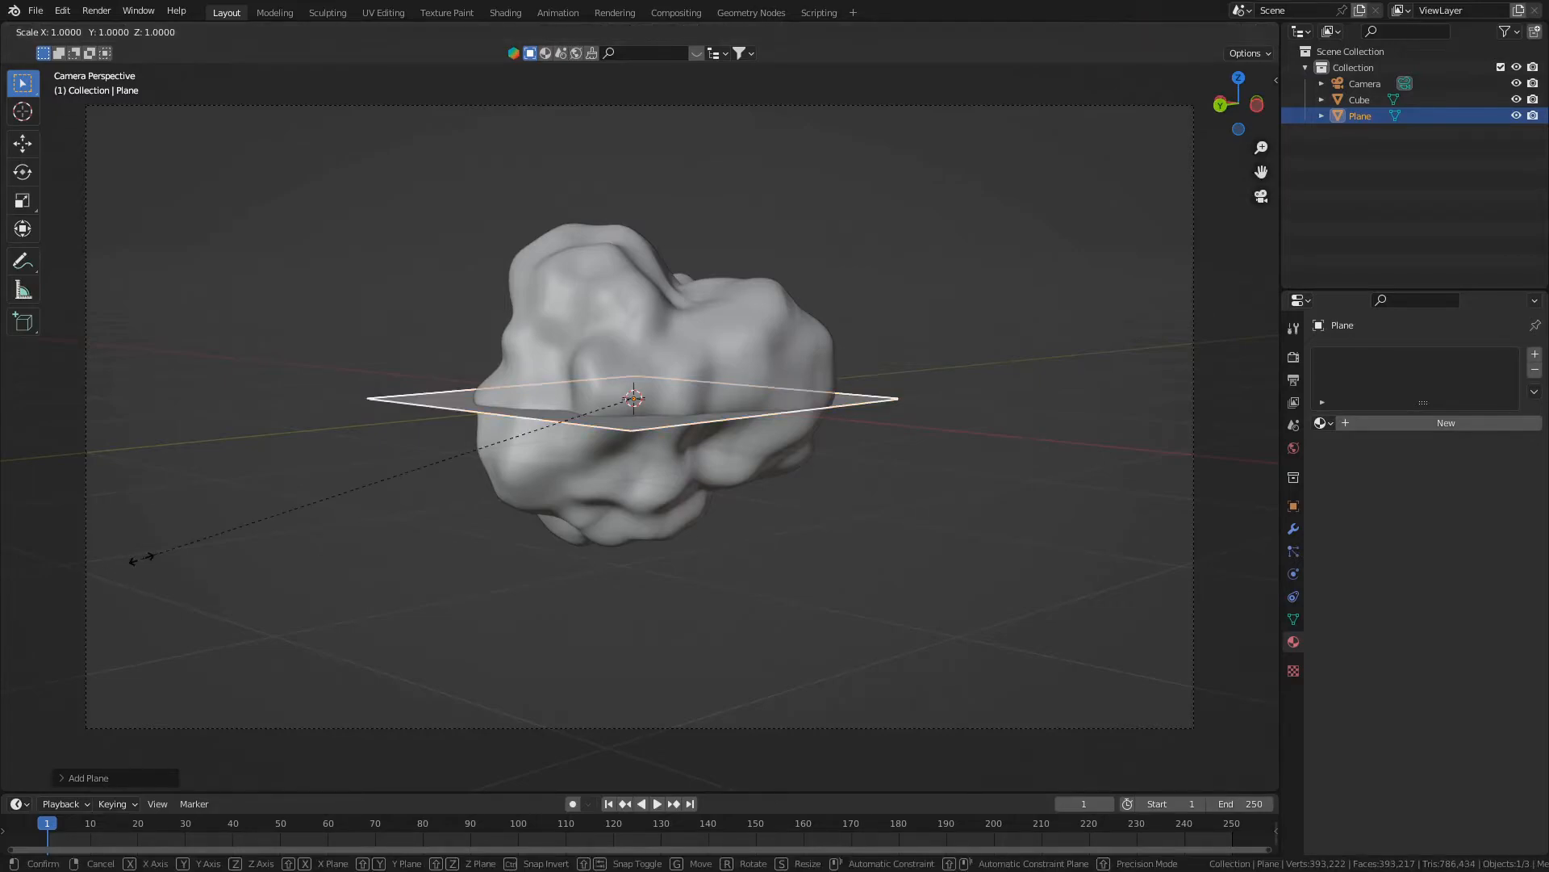
pyautogui.write('5')
pyautogui.press('Return')
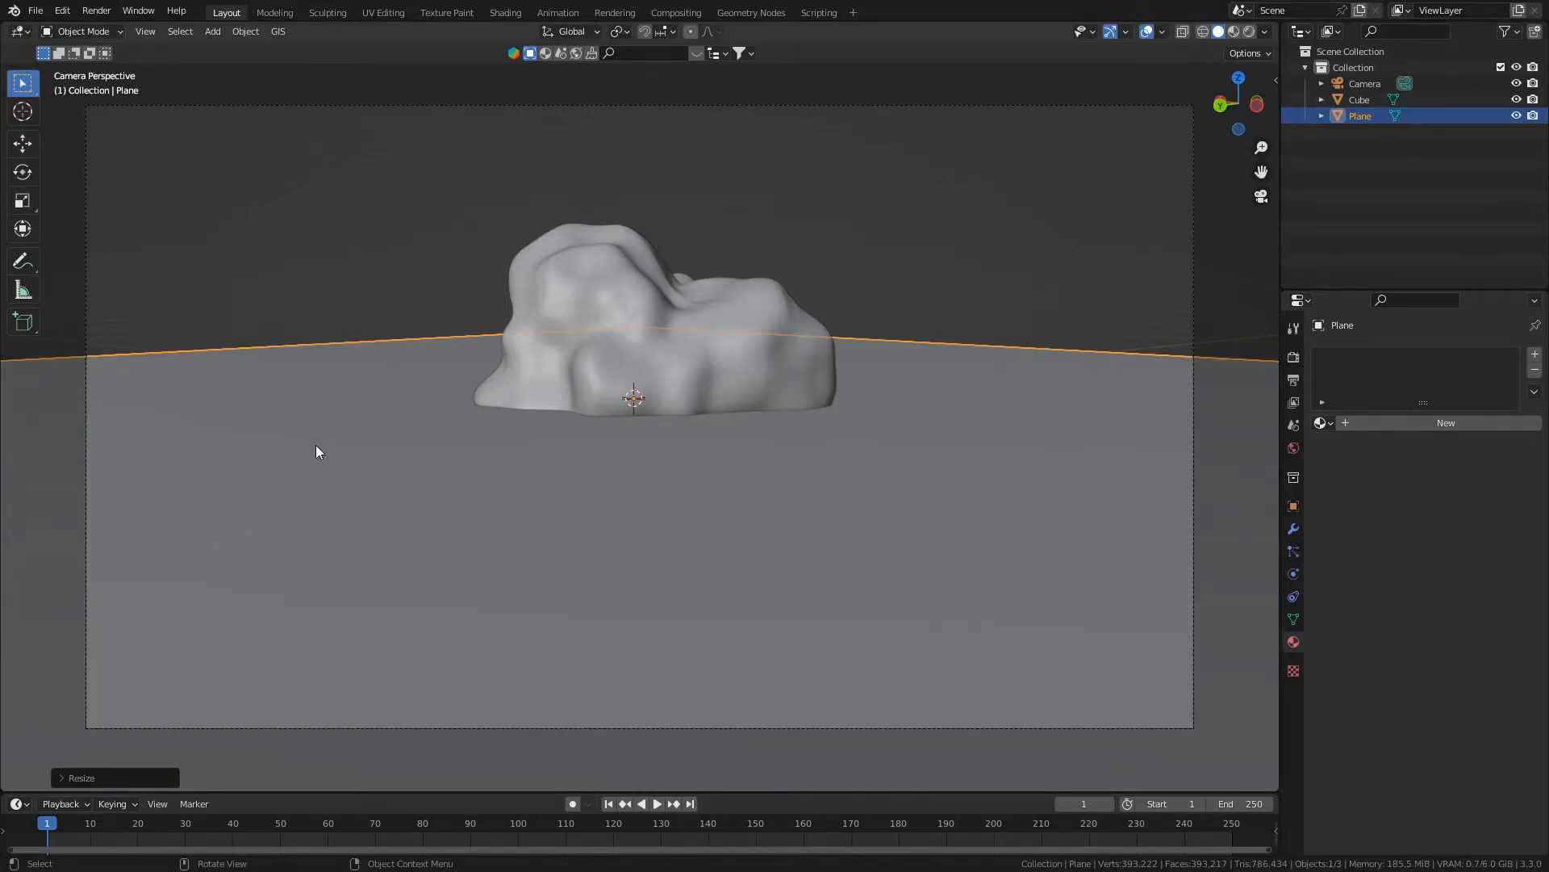
# - Lower the plane about 0.9 m along Z beneath the rock and check its placement through the camera
pyautogui.press('g')
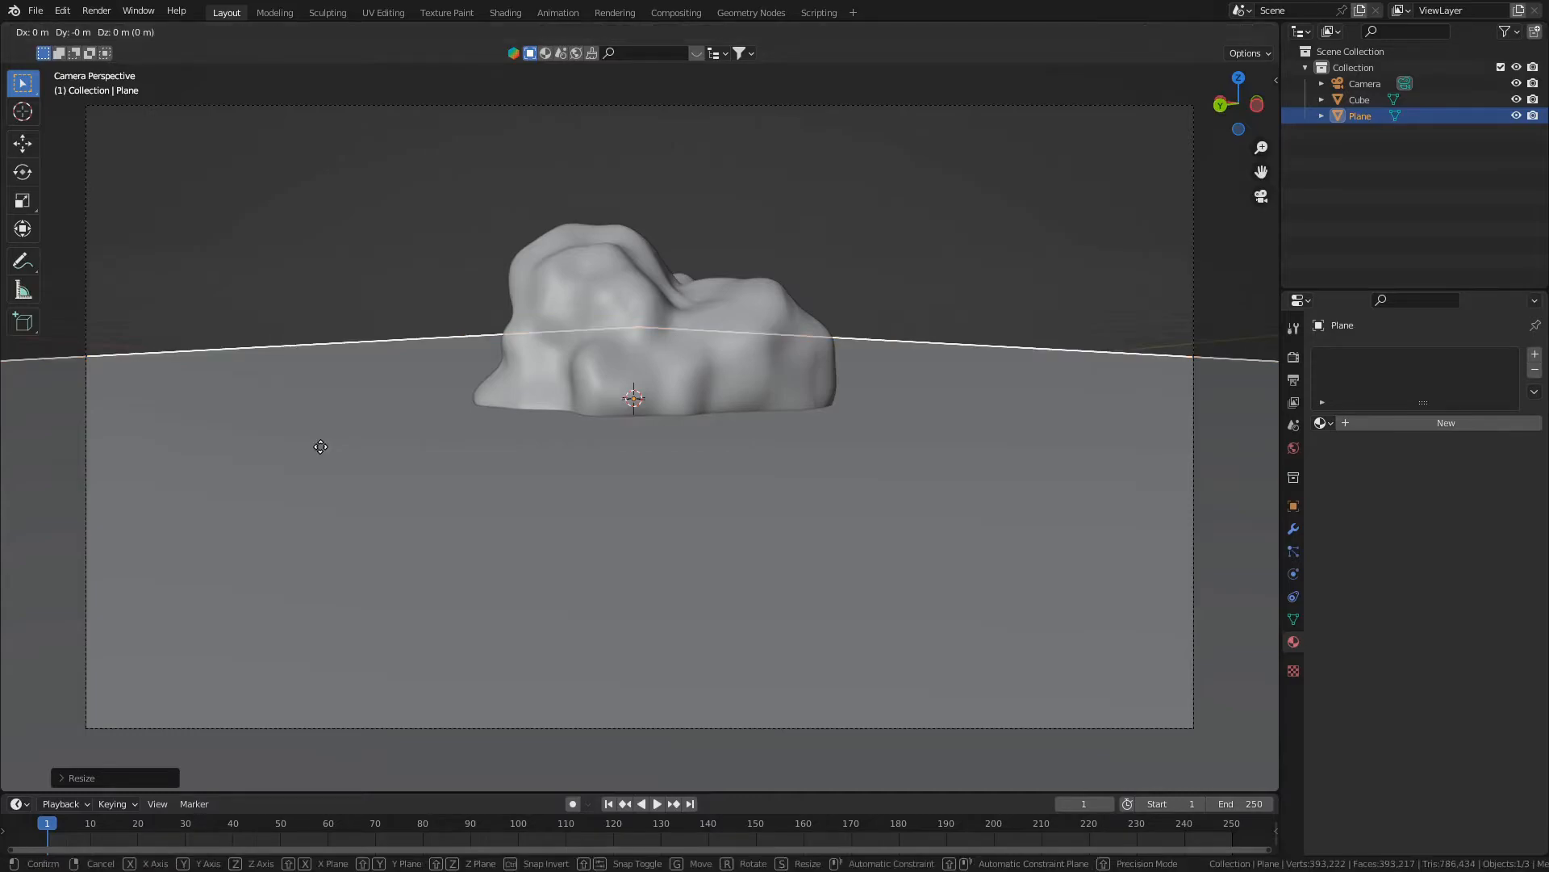
pyautogui.press('z')
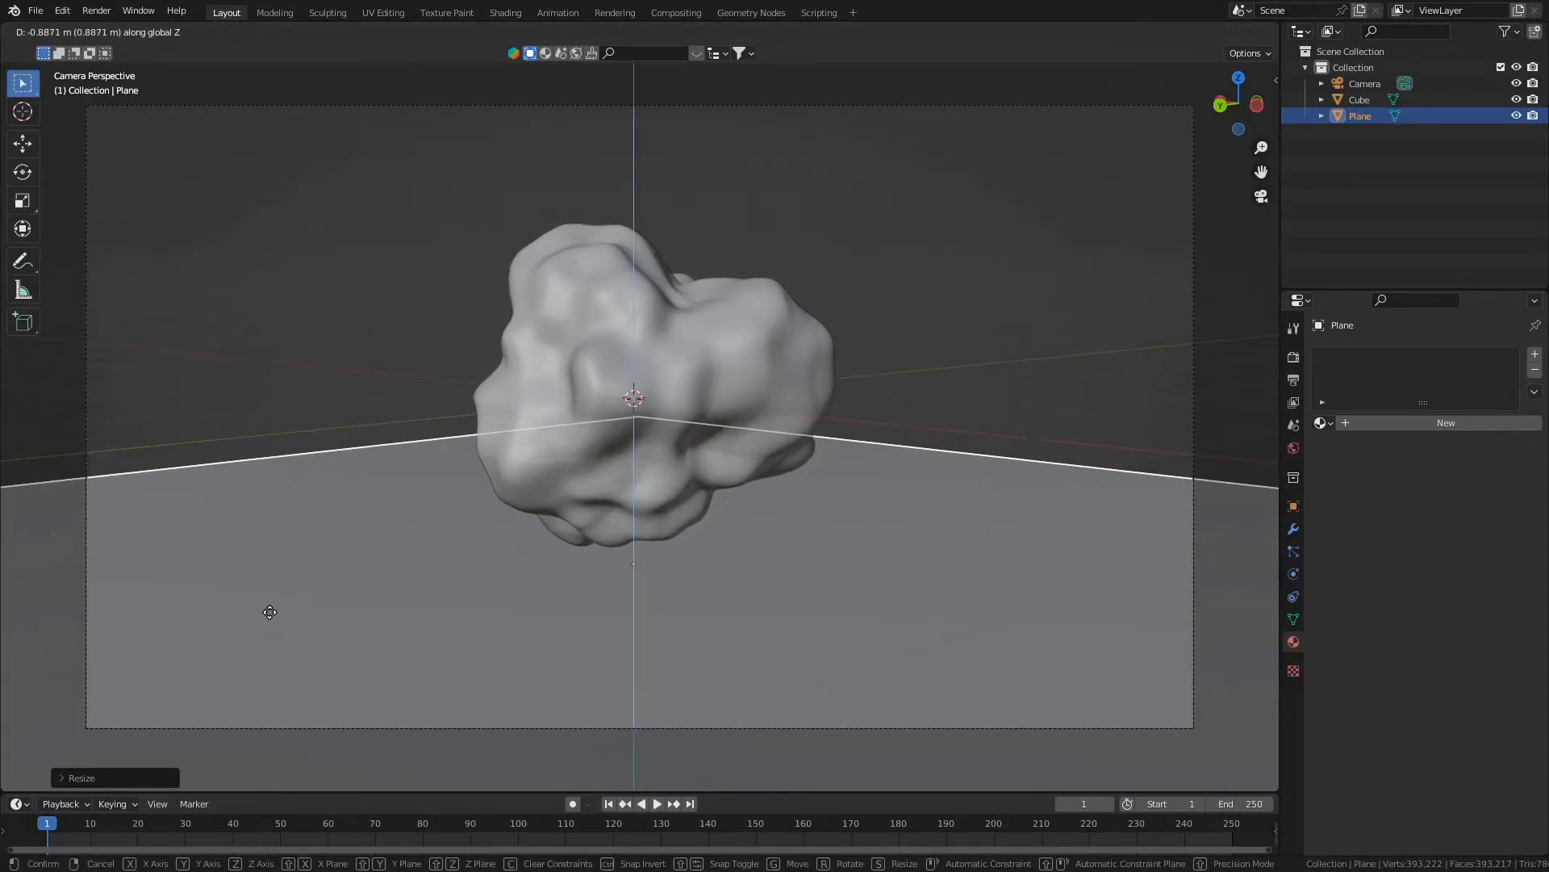
pyautogui.click(271, 621)
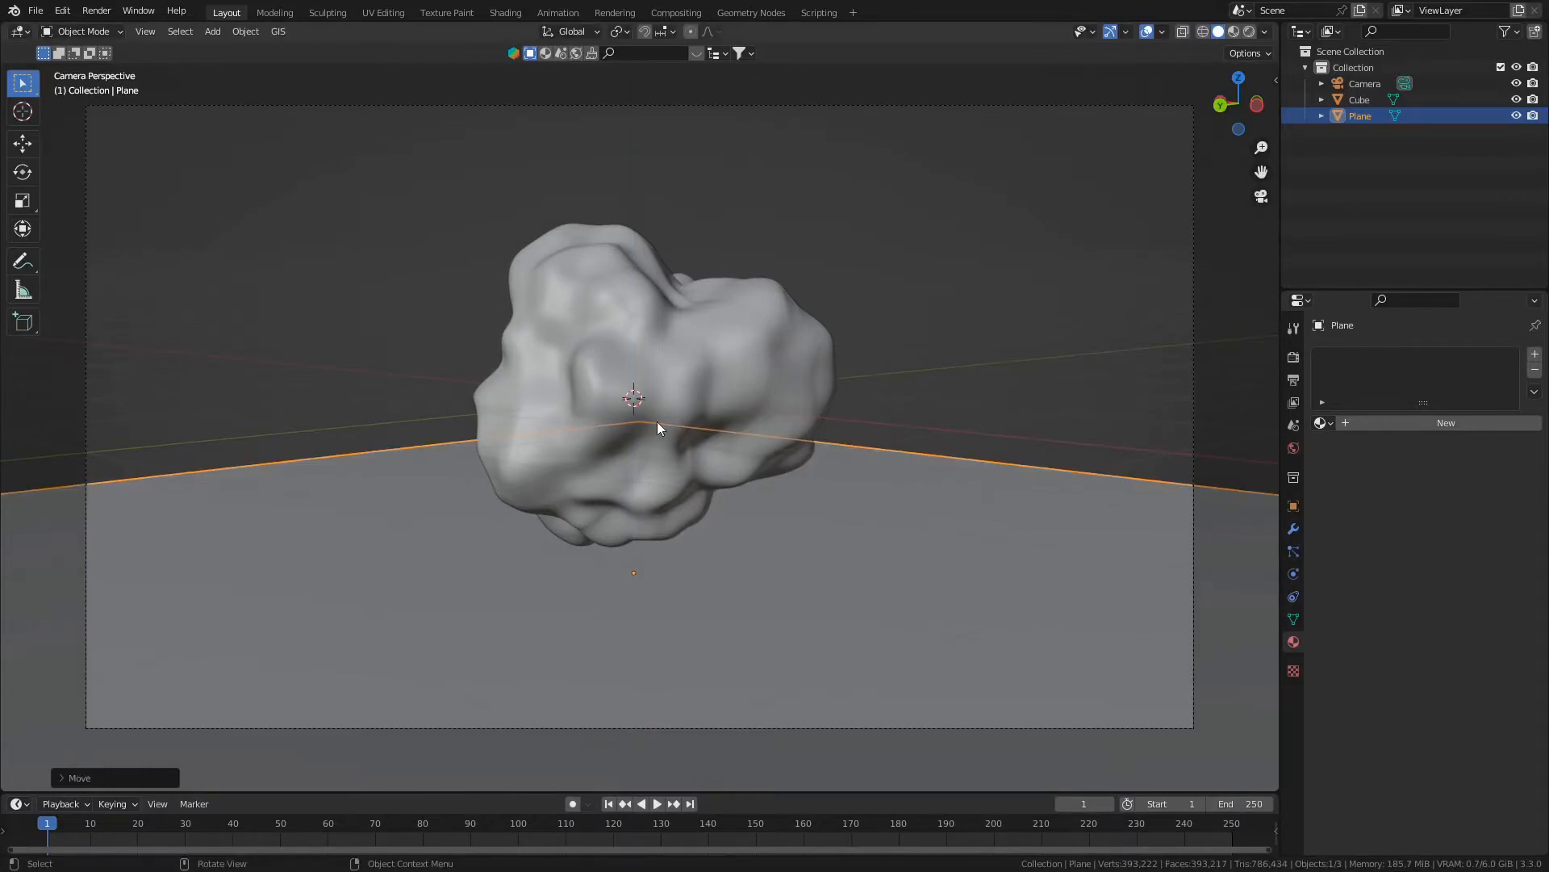
pyautogui.moveTo(730, 454); pyautogui.dragTo(570, 448, button='middle')
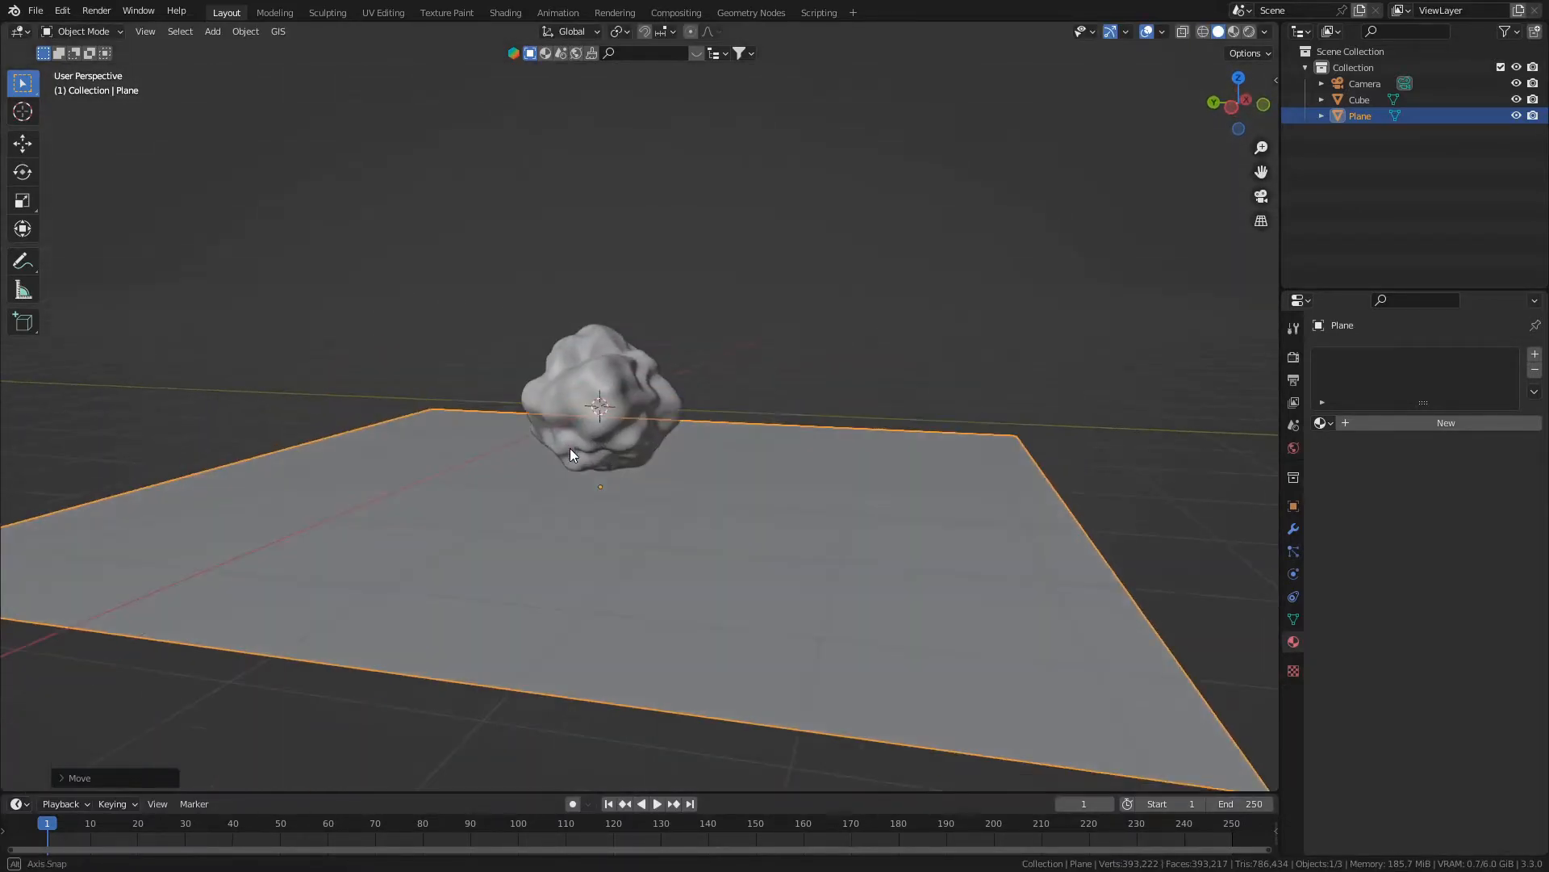
pyautogui.press('KP_0')
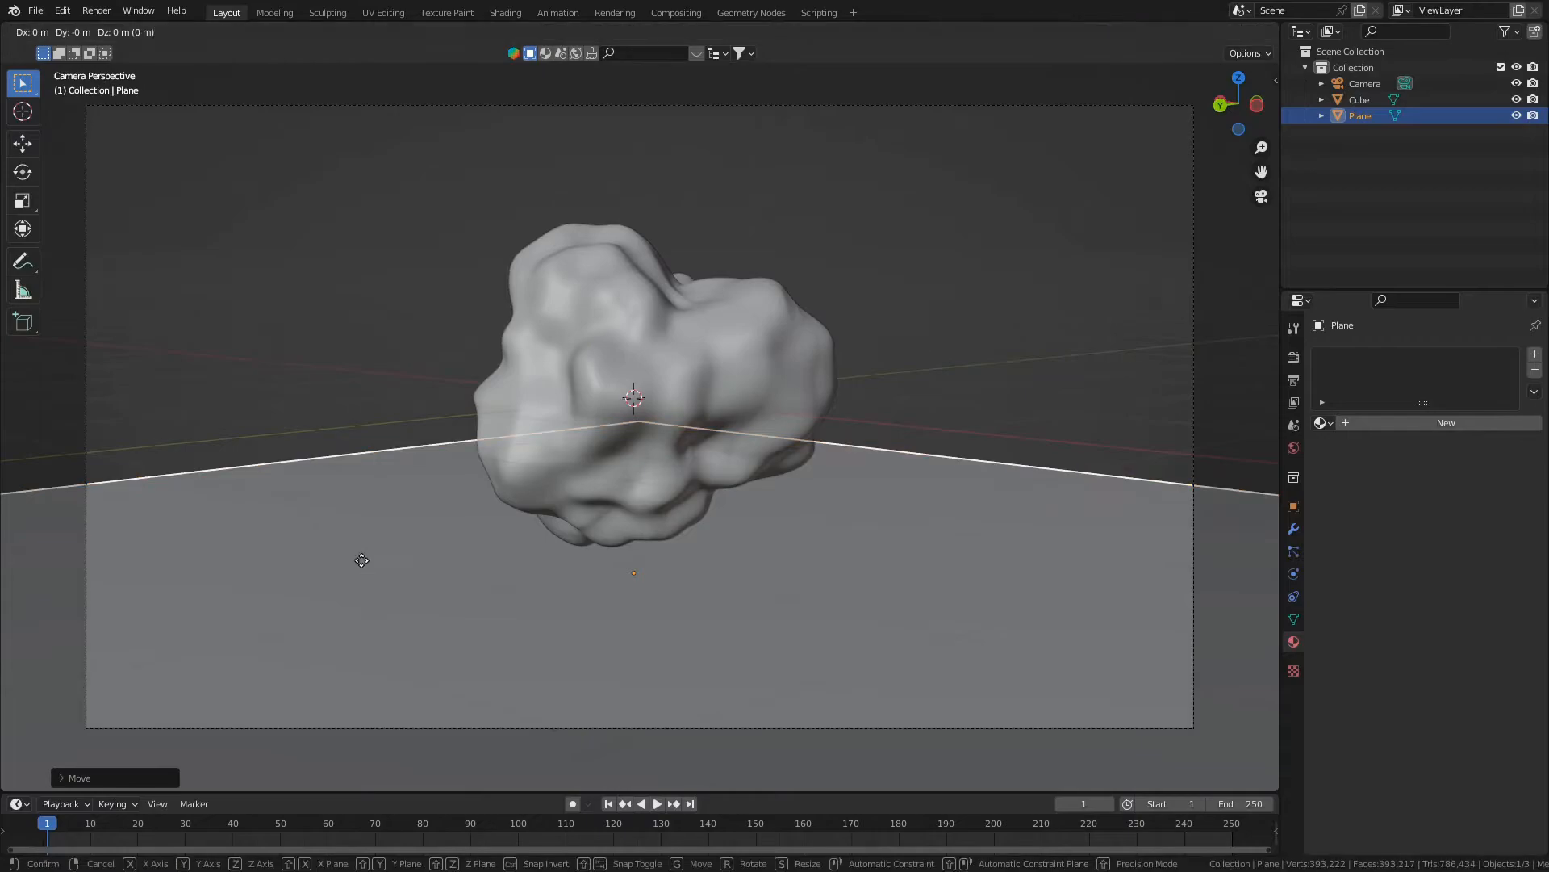
# - Enter Edit Mode on the plane and set the selection mode to edges
pyautogui.moveTo(350, 552)
pyautogui.mouseDown(button='middle')
pyautogui.moveTo(339, 606)
pyautogui.moveTo(274, 559)
pyautogui.mouseUp(button='middle')
pyautogui.press('Tab')
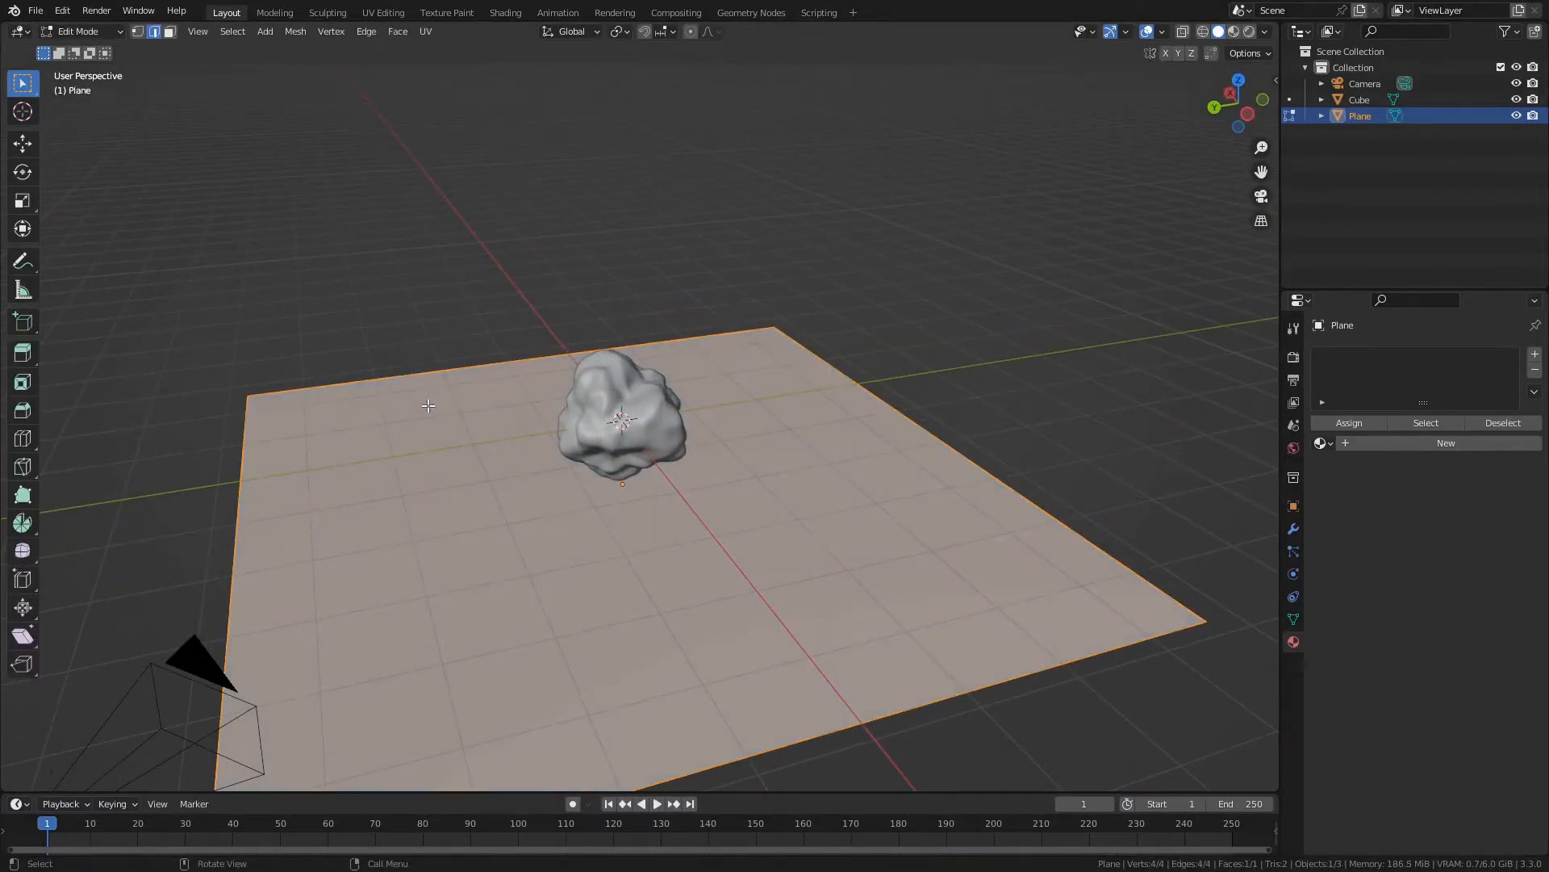
pyautogui.click(142, 32)
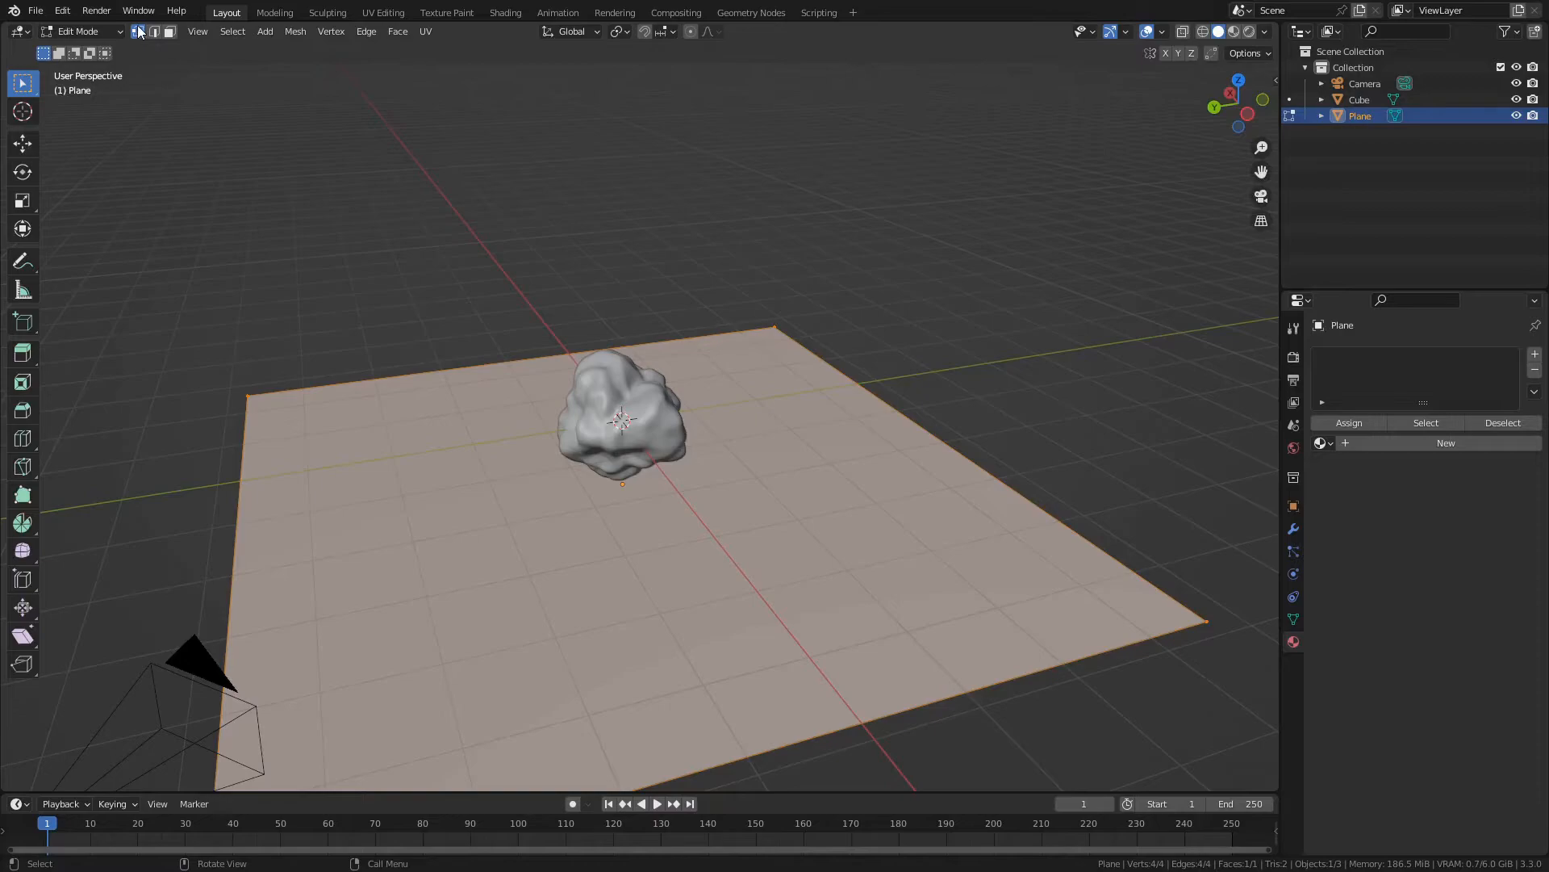
pyautogui.moveTo(453, 345); pyautogui.dragTo(368, 300, button='middle')
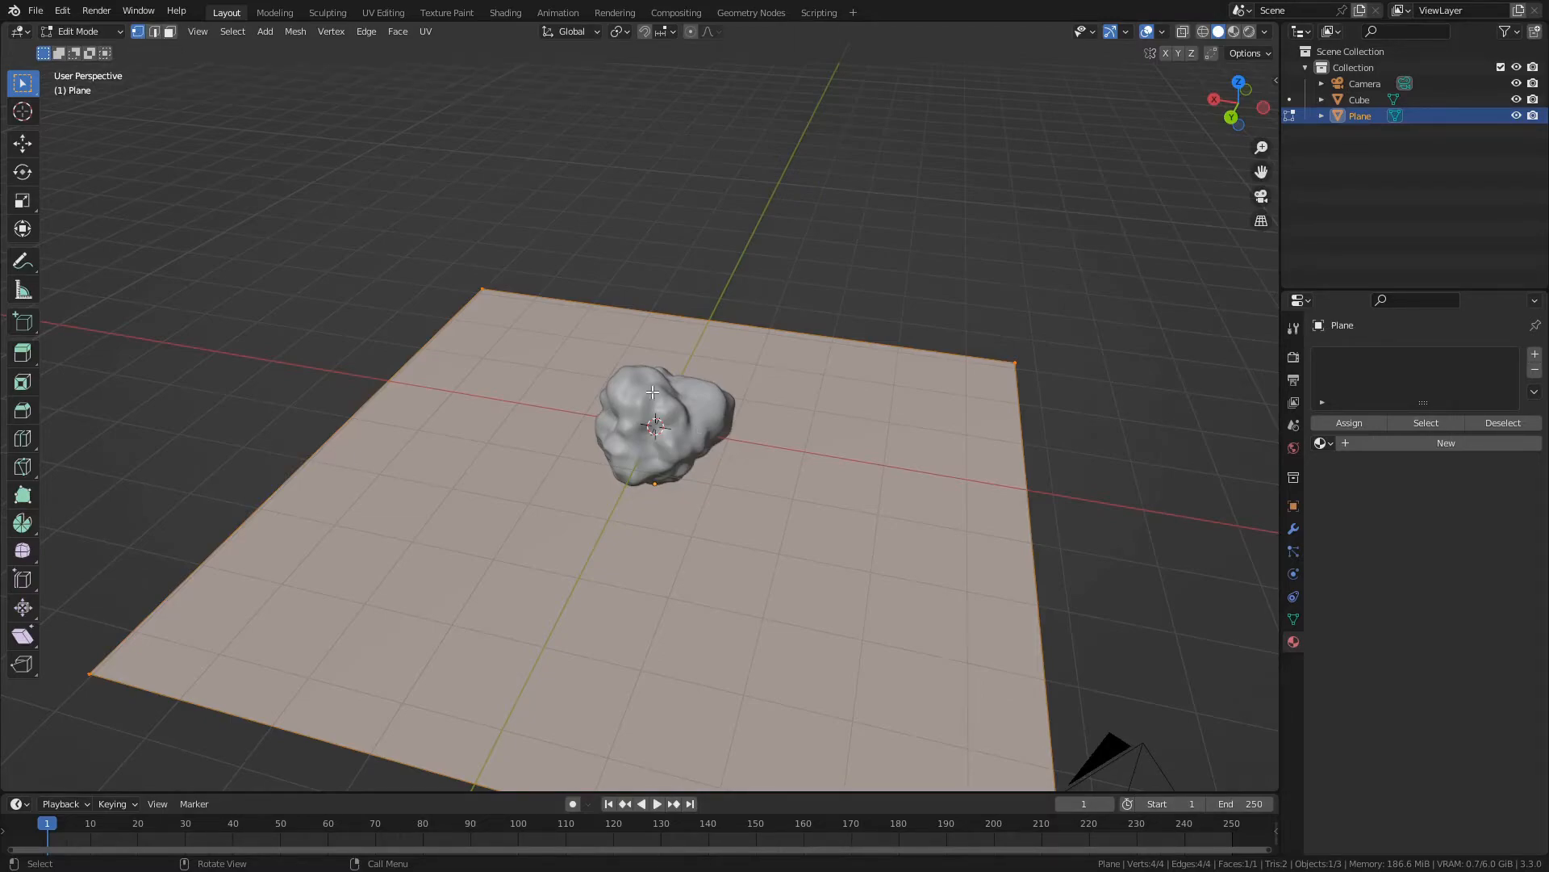
pyautogui.press('2')
# - Try selecting the plane's edges individually and with box selection
pyautogui.click(348, 435)
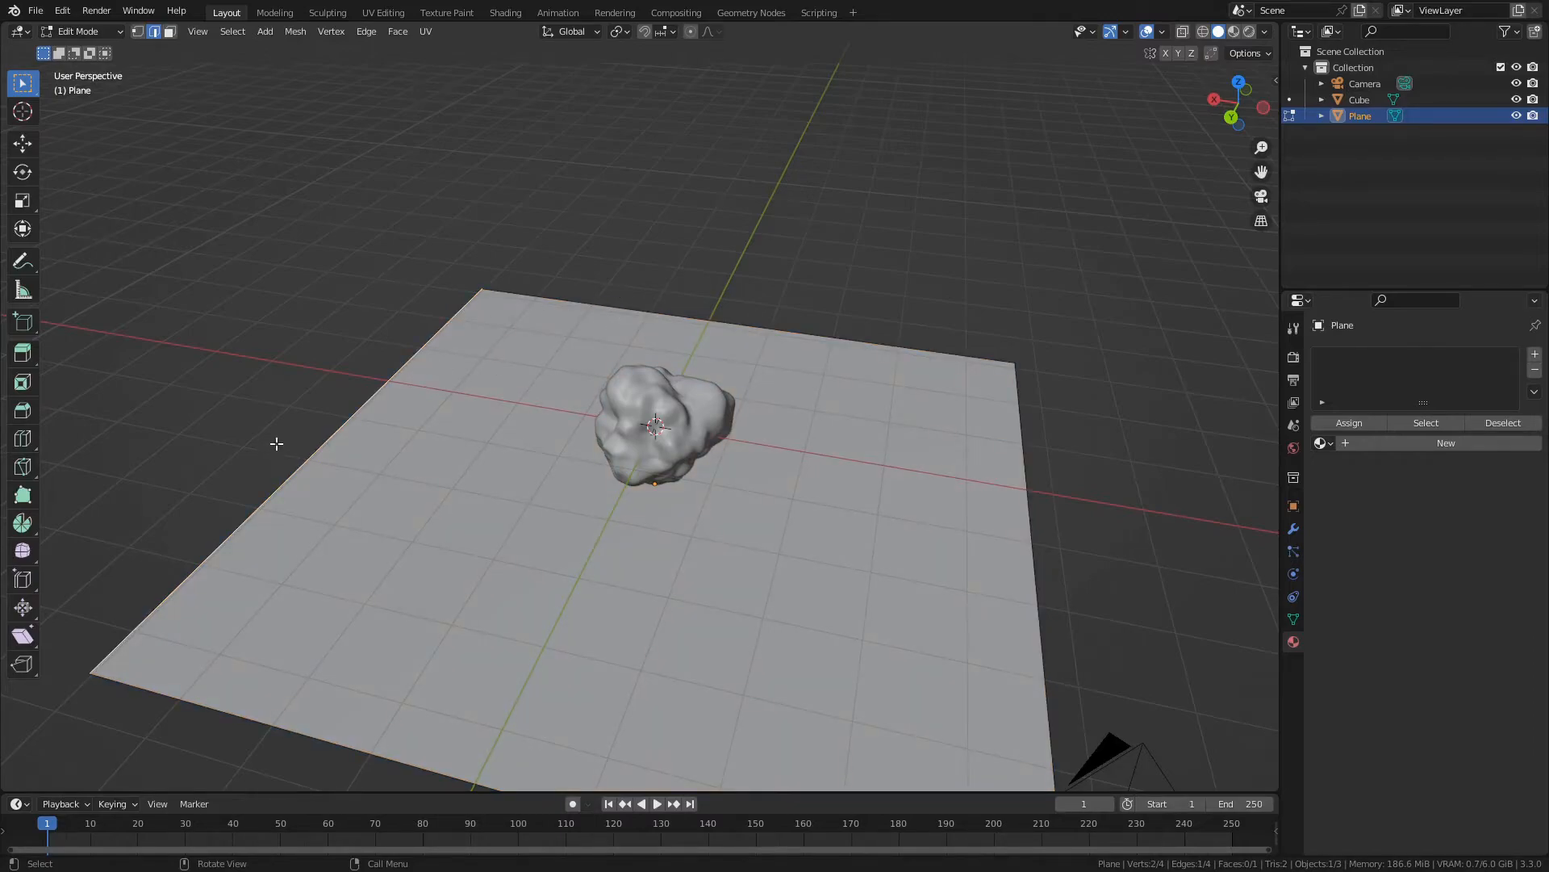
pyautogui.click(220, 423)
pyautogui.moveTo(300, 196); pyautogui.dragTo(644, 310)
pyautogui.click(169, 277)
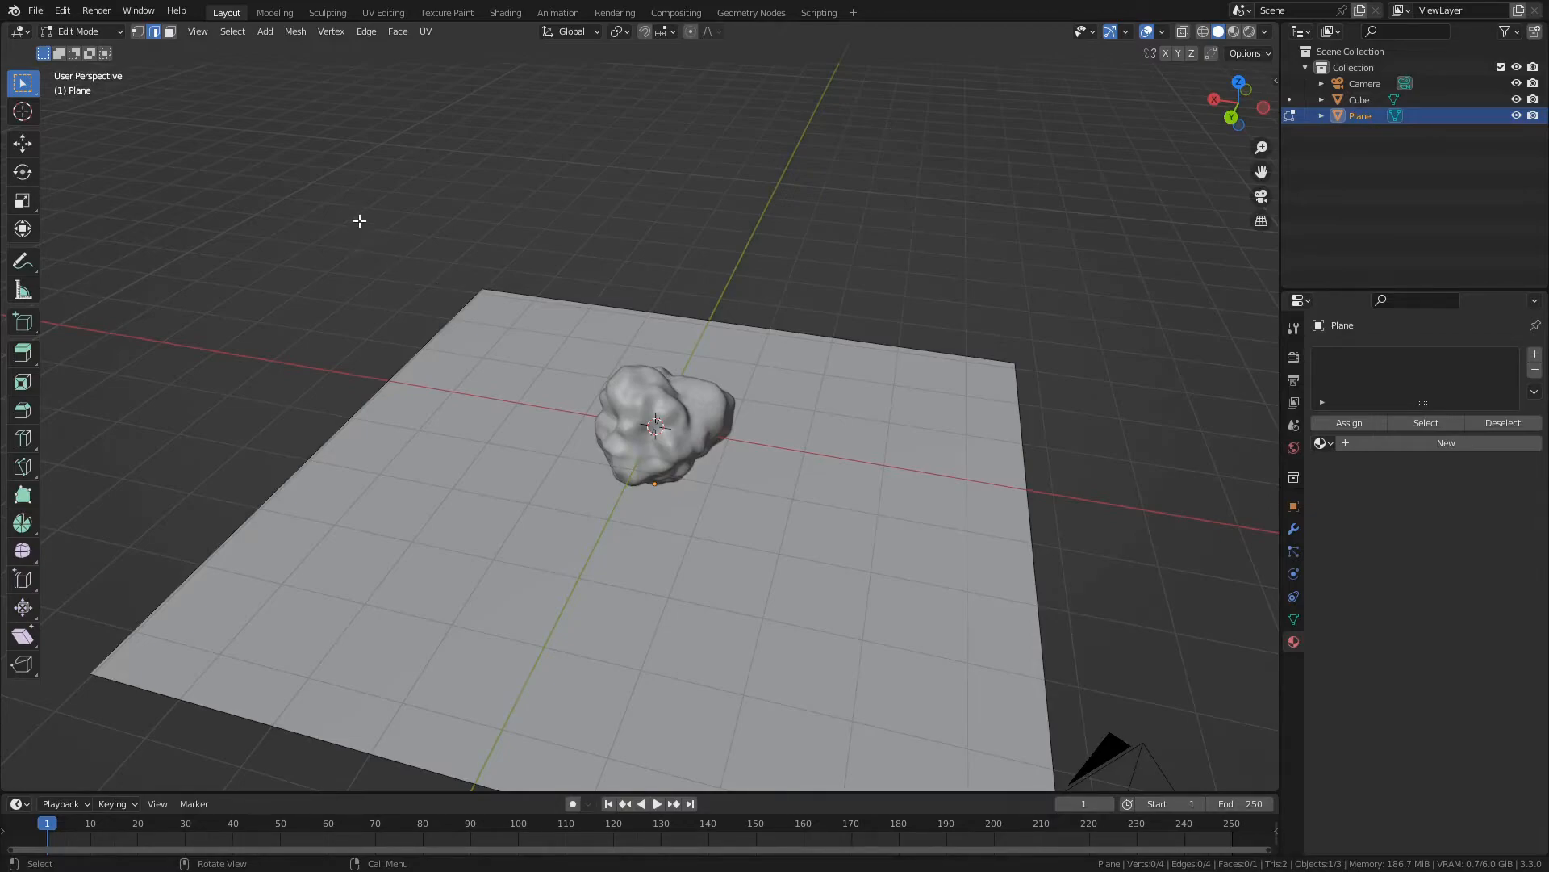
pyautogui.press('b')
pyautogui.moveTo(377, 221); pyautogui.dragTo(549, 317)
# - Select two adjacent edges on the far side of the plane and extrude them 10 m upward along Z
pyautogui.click(304, 463)
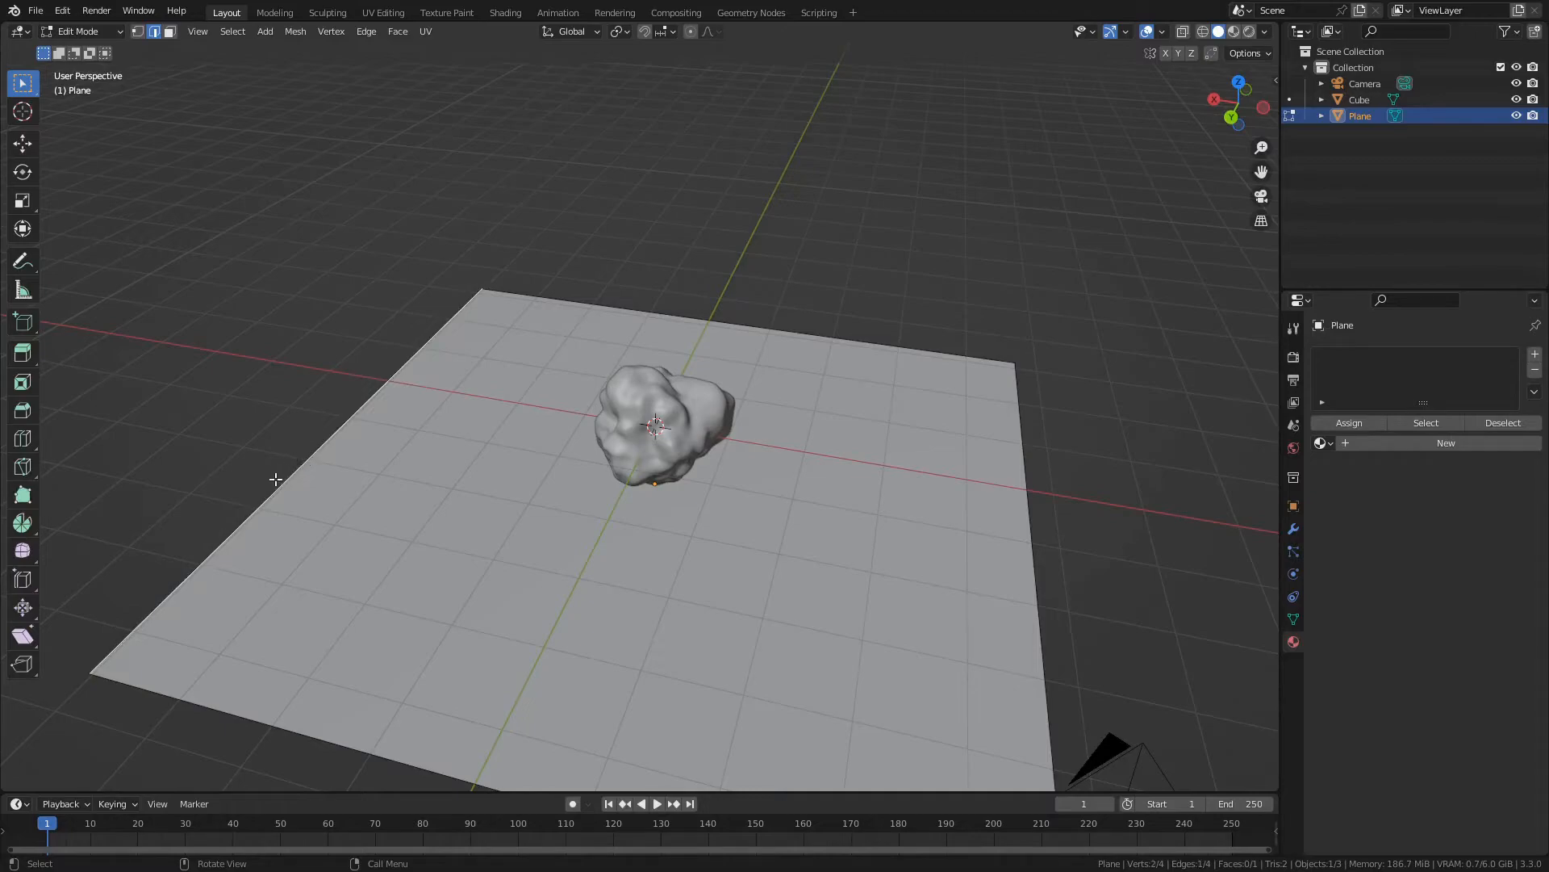
pyautogui.keyDown('shift'); pyautogui.click(542, 298); pyautogui.keyUp('shift')
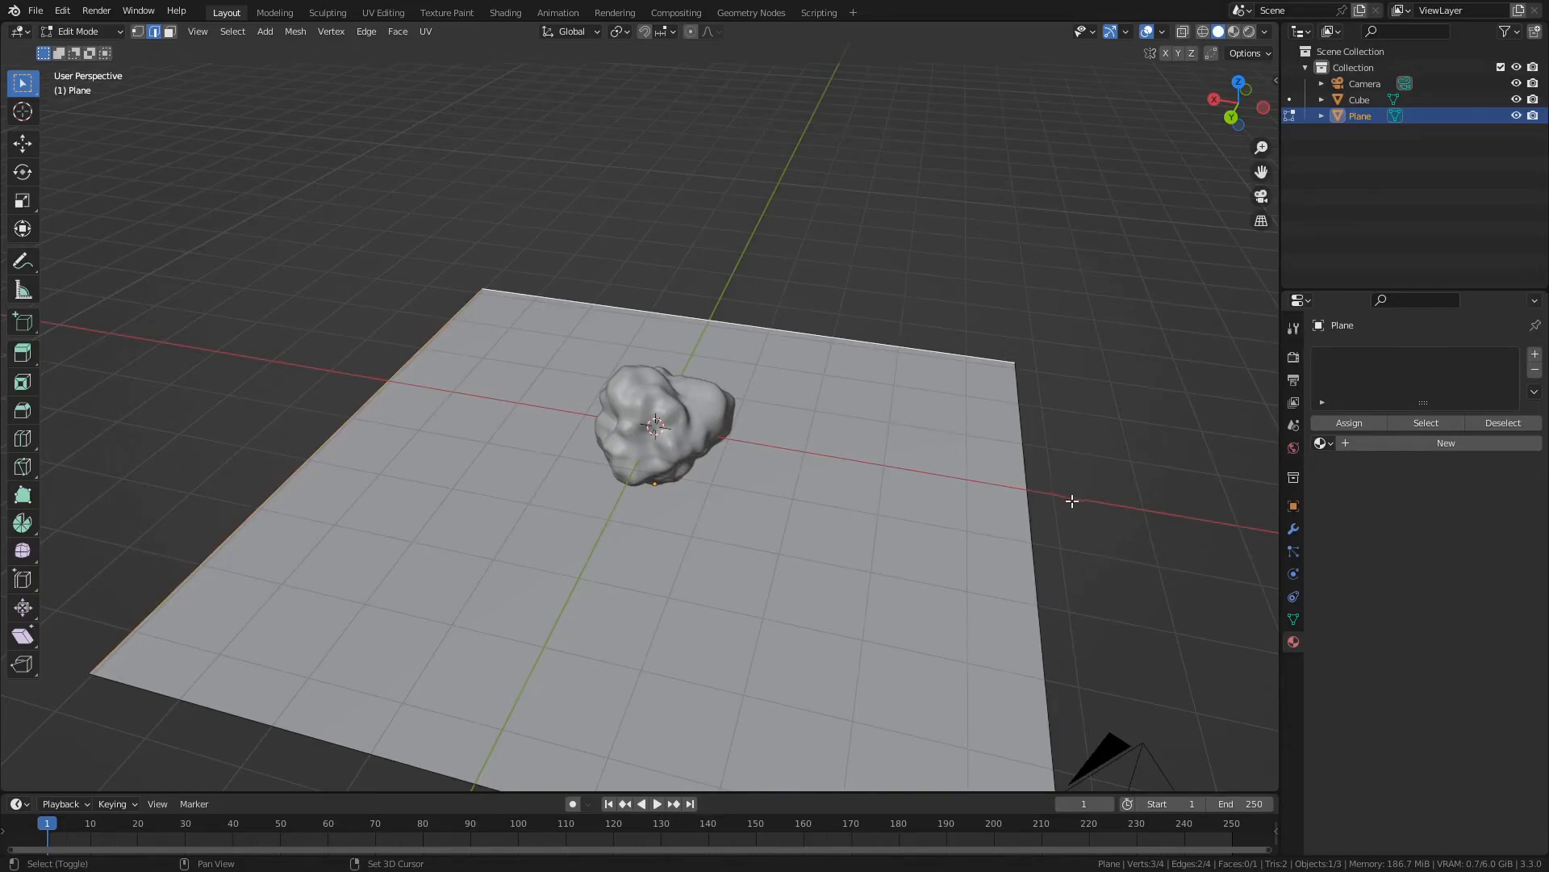
pyautogui.keyDown('shift'); pyautogui.click(1021, 534); pyautogui.keyUp('shift')
pyautogui.click(89, 370)
pyautogui.keyDown('shift'); pyautogui.click(235, 518); pyautogui.keyUp('shift')
pyautogui.keyDown('shift'); pyautogui.click(523, 296); pyautogui.keyUp('shift')
pyautogui.moveTo(523, 296); pyautogui.dragTo(416, 386, button='middle')
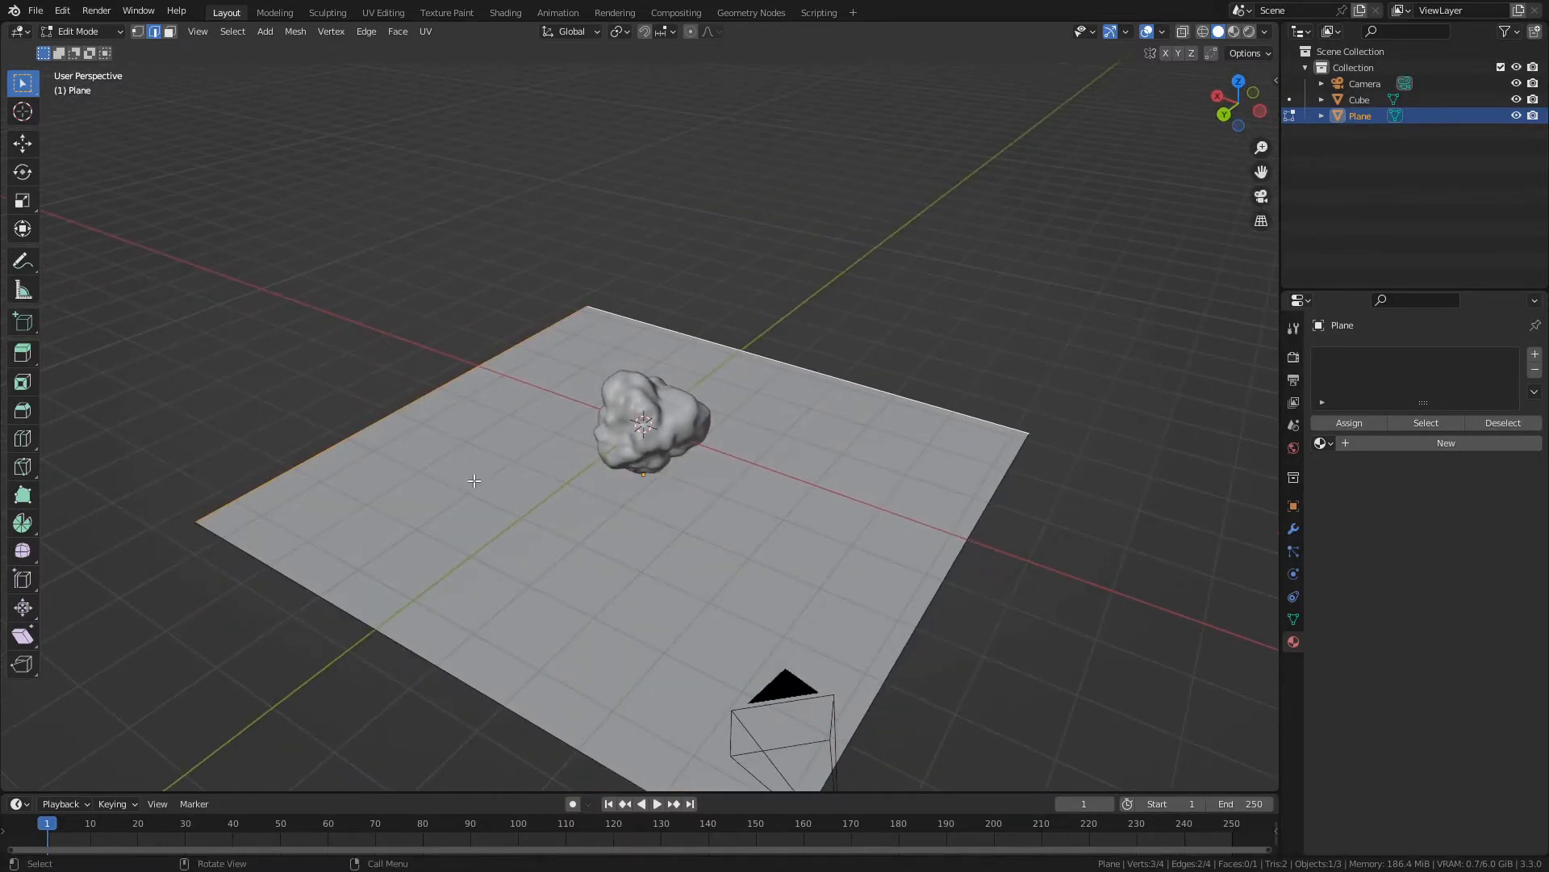
pyautogui.press('e')
pyautogui.press('z')
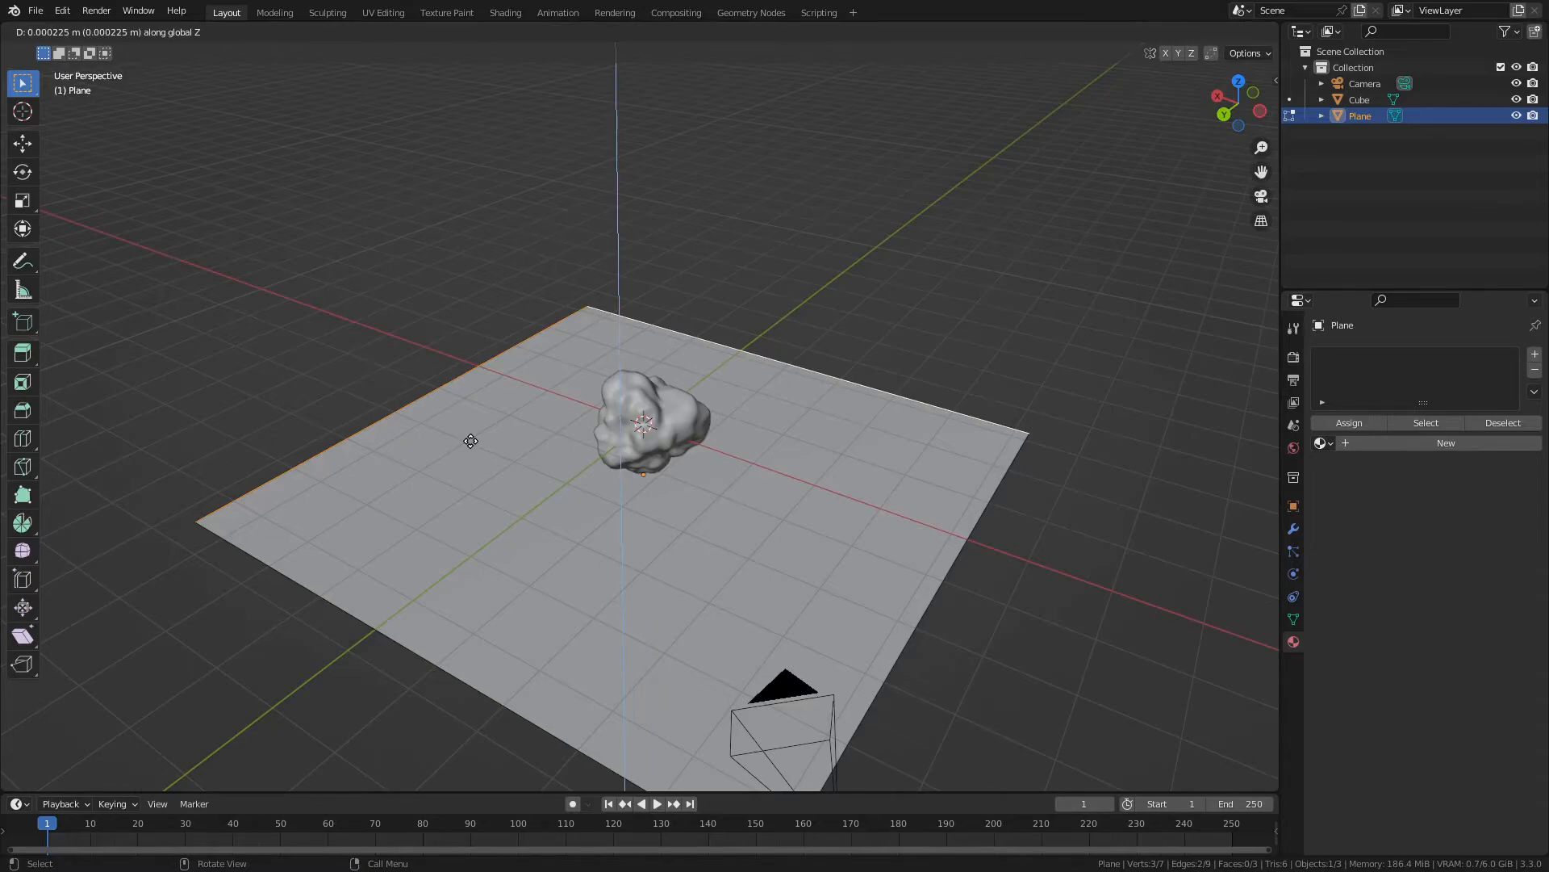
pyautogui.press('1')
pyautogui.press('0')
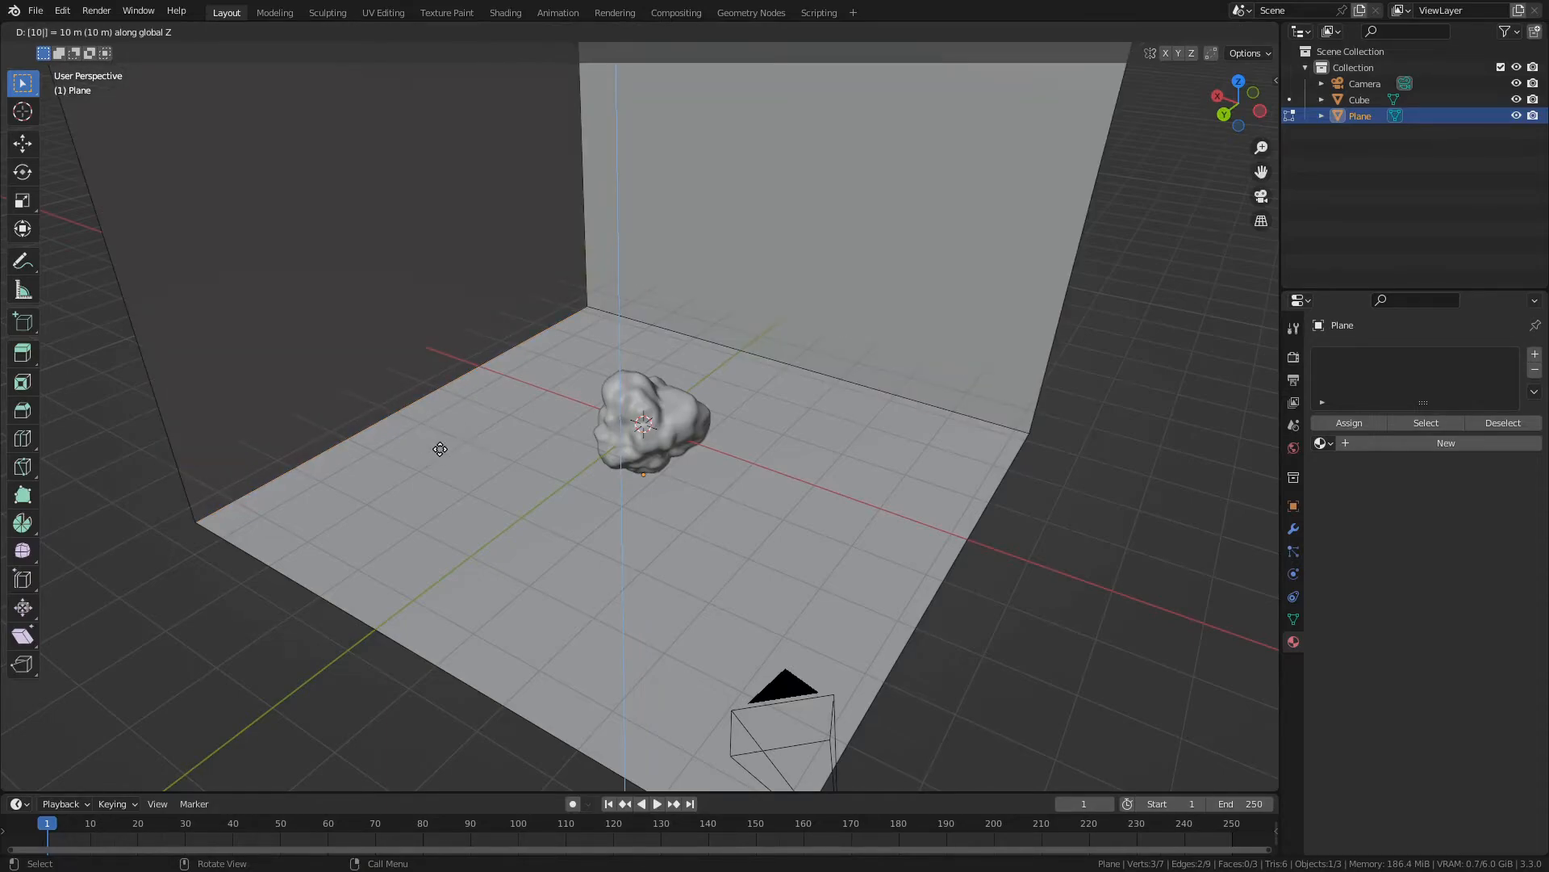
pyautogui.press('Return')
# - Select the three inner edges where the two walls and the floor of the backdrop meet
pyautogui.scroll(-4, 485, 333)
pyautogui.moveTo(485, 333); pyautogui.dragTo(654, 468, button='middle')
pyautogui.click(552, 397)
pyautogui.keyDown('shift'); pyautogui.click(614, 445); pyautogui.keyUp('shift')
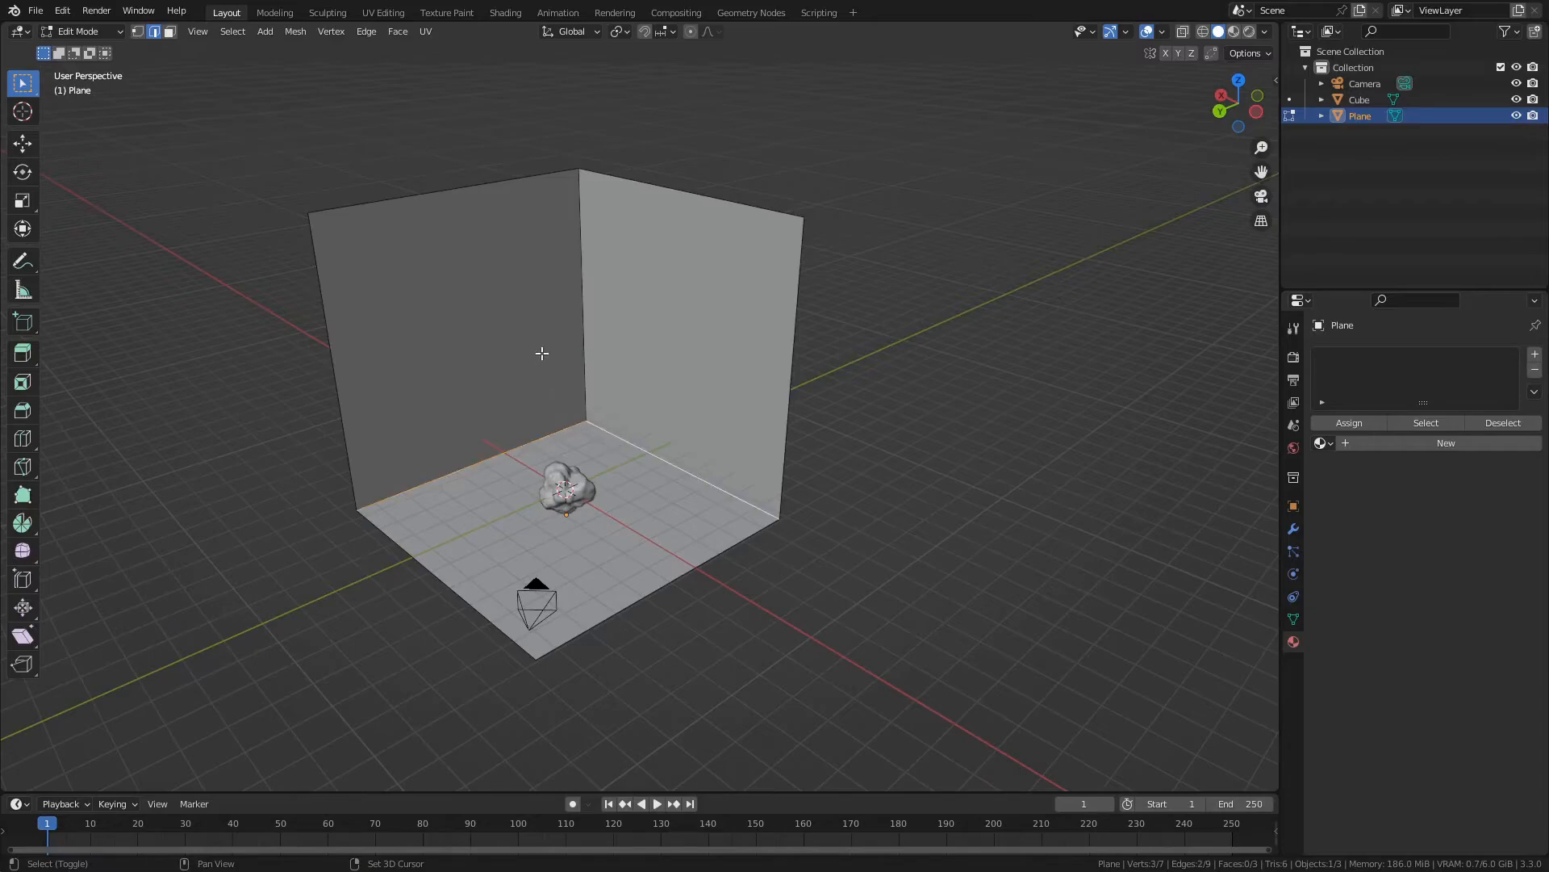
pyautogui.click(508, 434)
pyautogui.keyDown('shift'); pyautogui.click(588, 422); pyautogui.keyUp('shift')
pyautogui.keyDown('shift'); pyautogui.click(582, 371); pyautogui.keyUp('shift')
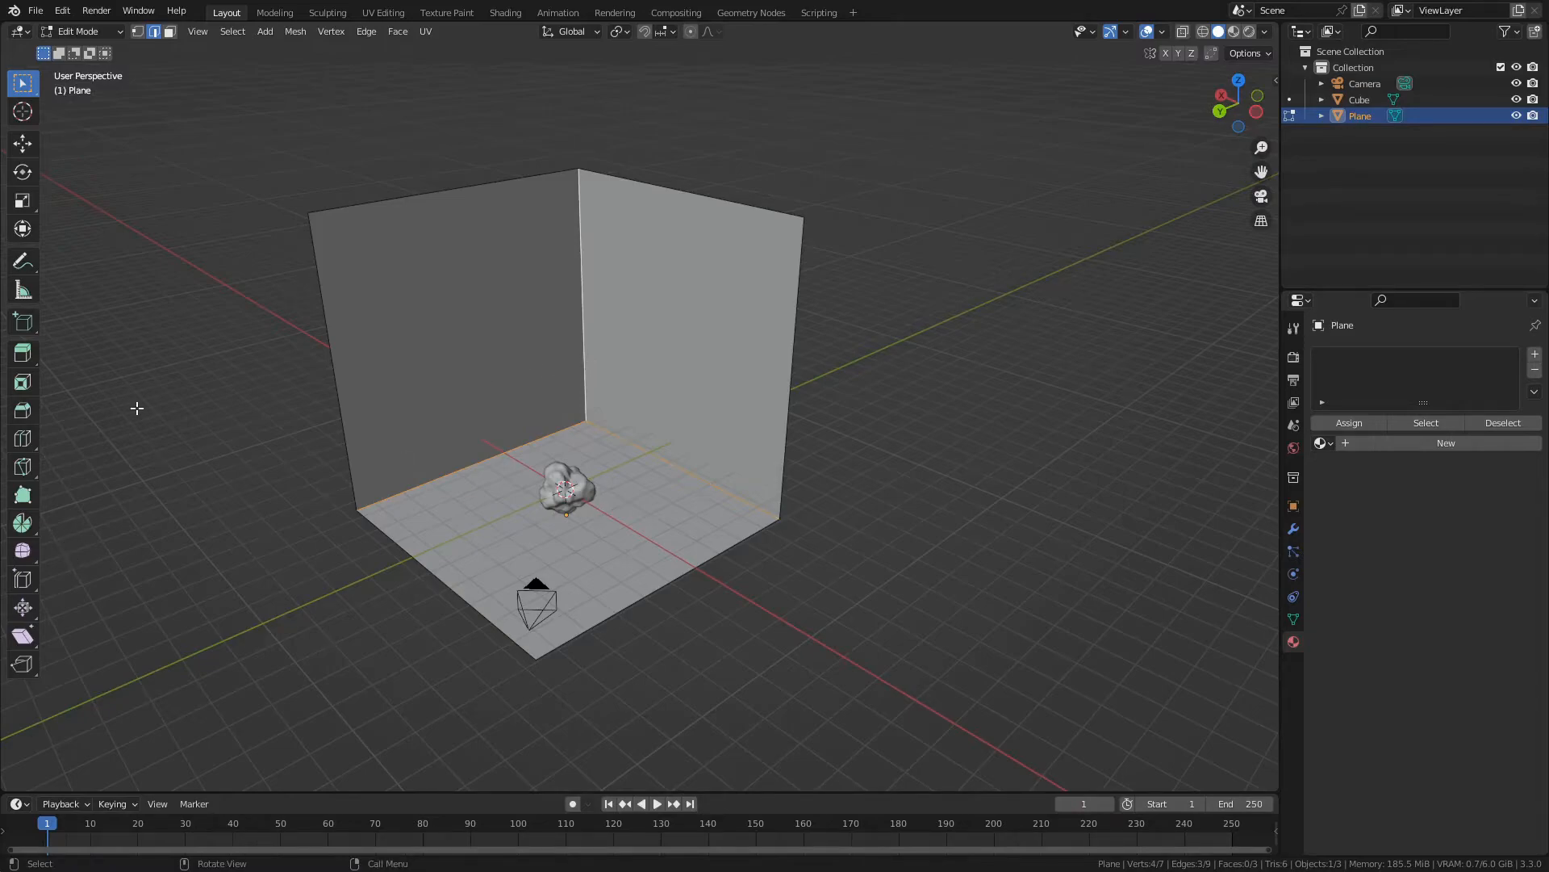
# - Try beveling the three inner backdrop edges with 29 segments, and undo the bevel
pyautogui.hotkey('ctrl', 'b')
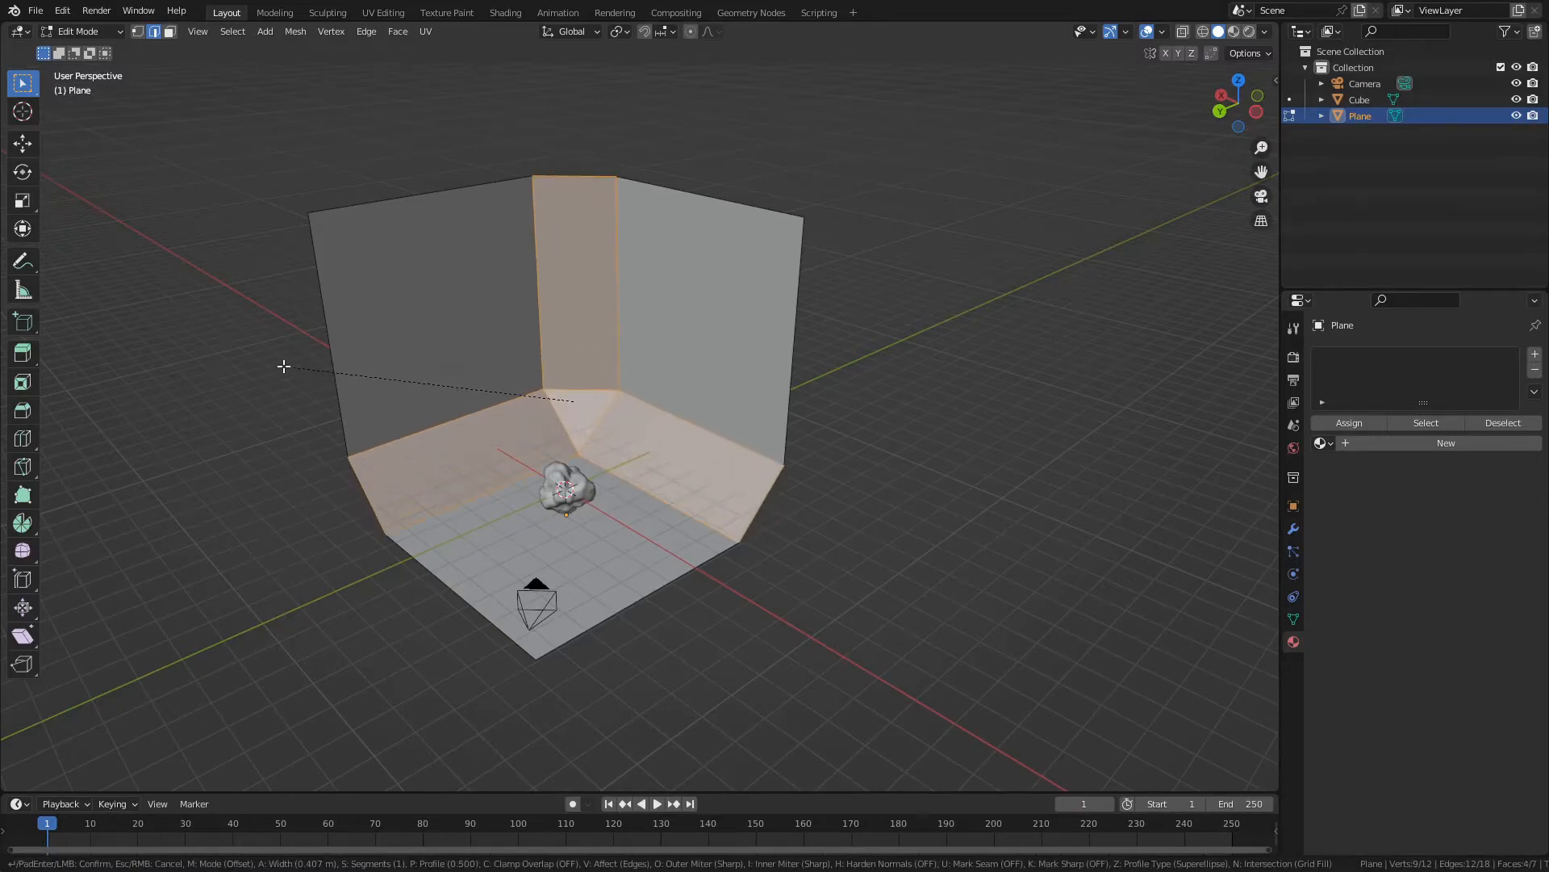
pyautogui.scroll(3, 255, 367)
pyautogui.scroll(18, 242, 370)
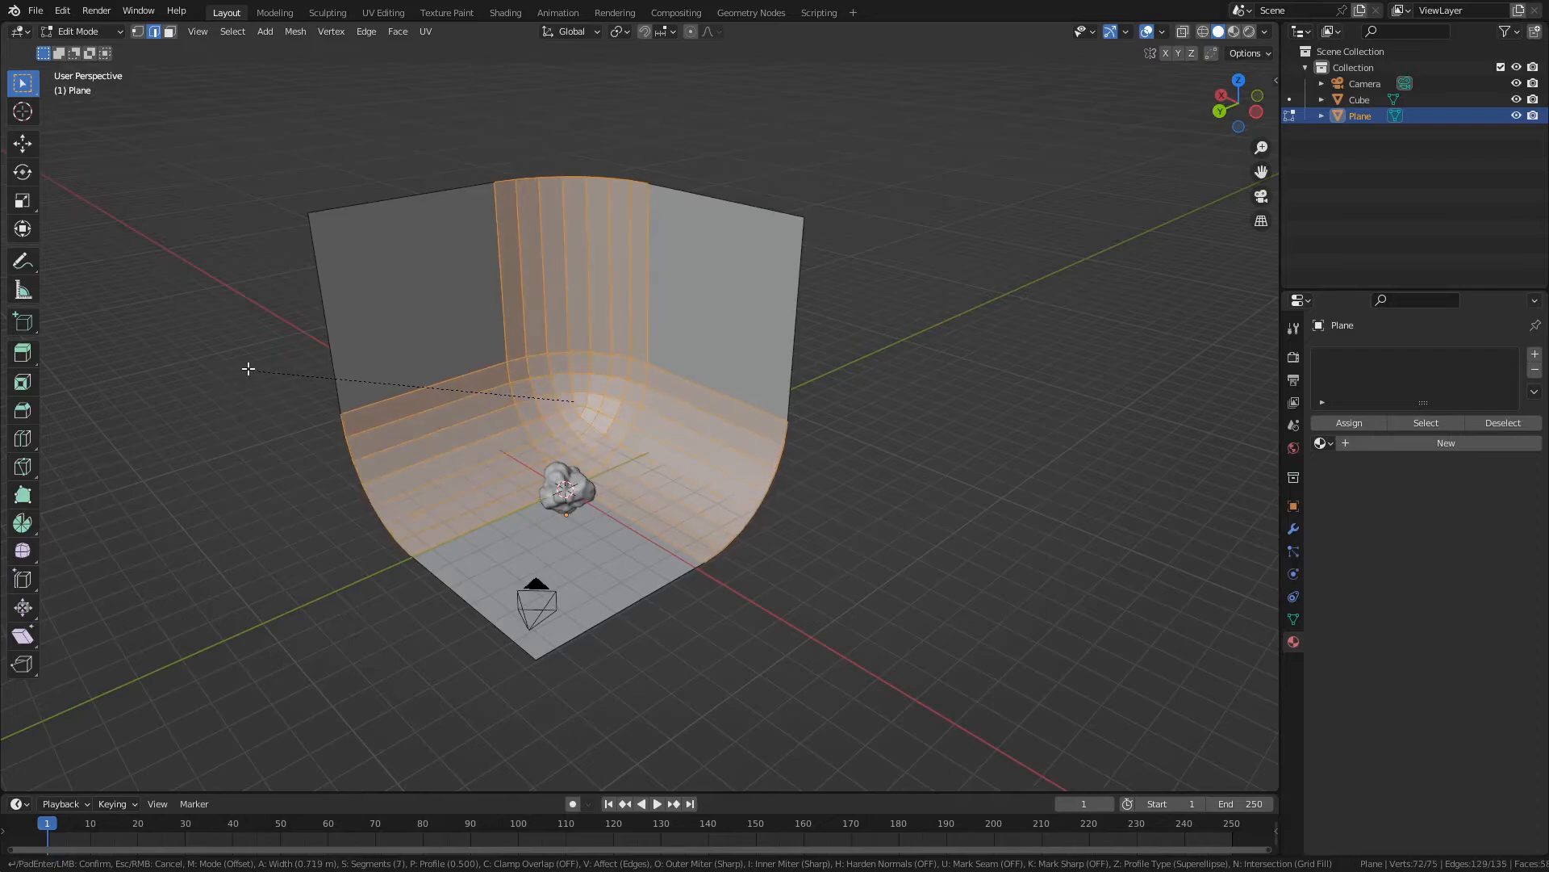
pyautogui.scroll(7, 275, 352)
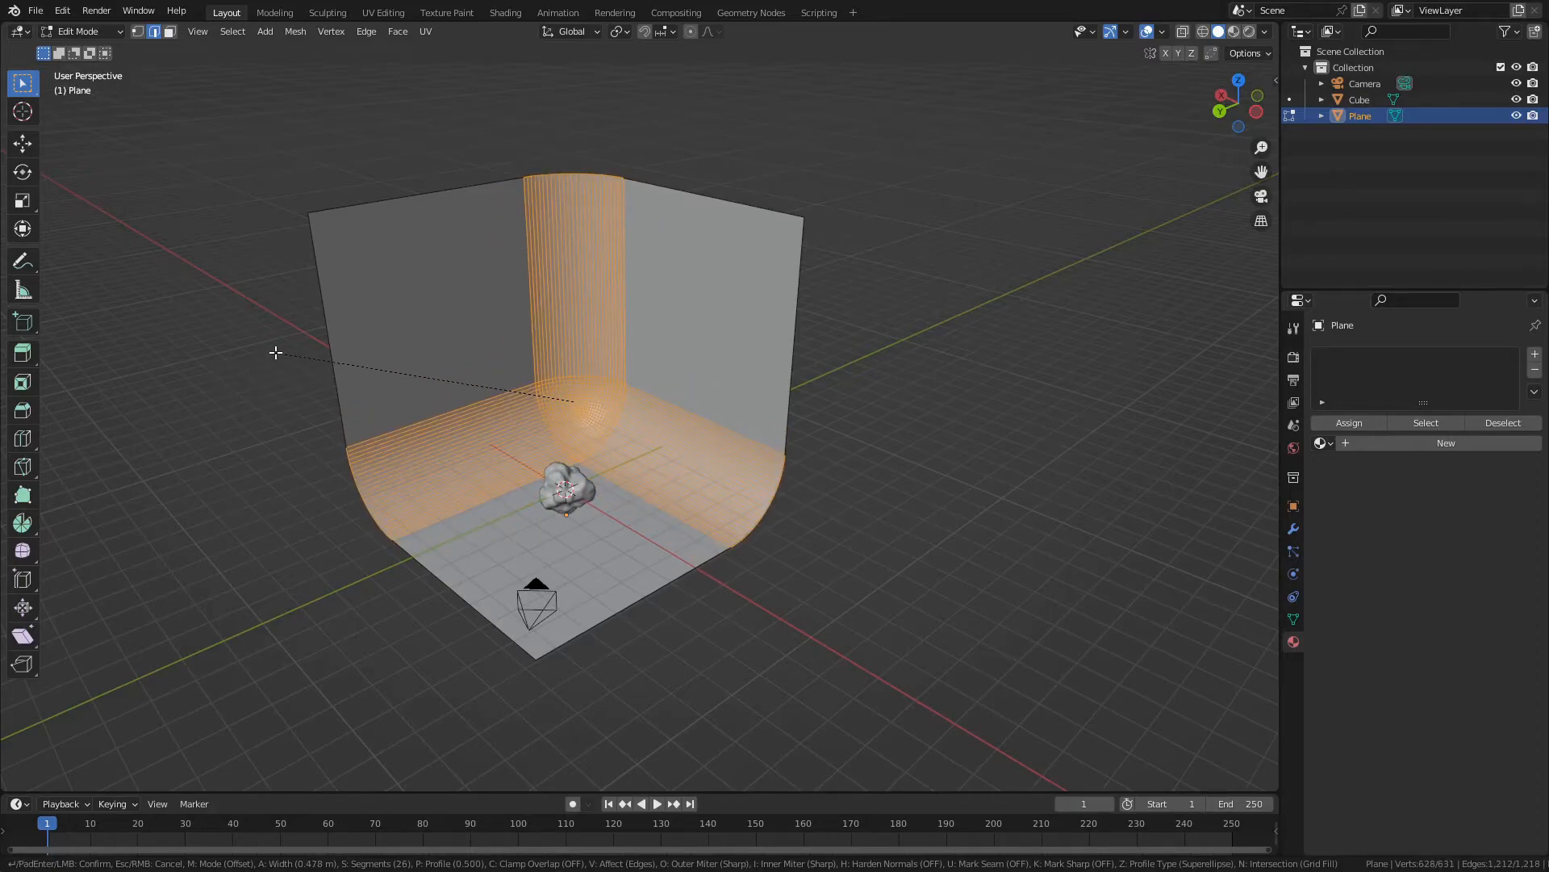
pyautogui.click(275, 353)
pyautogui.scroll(3, 279, 403)
pyautogui.moveTo(280, 411)
pyautogui.mouseDown(button='middle')
pyautogui.moveTo(259, 380)
pyautogui.moveTo(282, 387)
pyautogui.moveTo(266, 390)
pyautogui.mouseUp(button='middle')
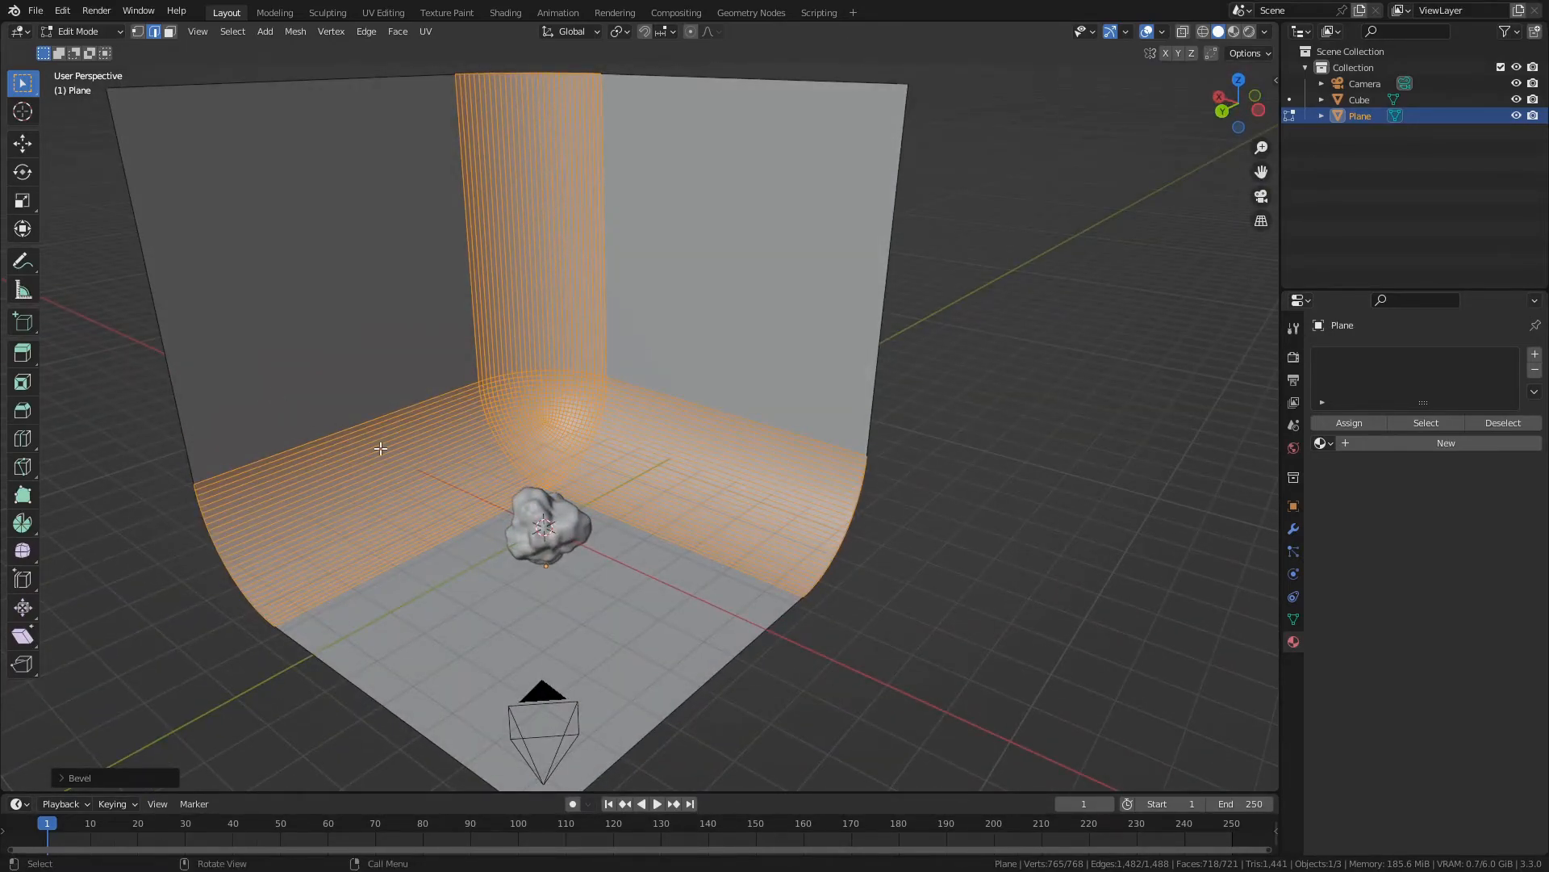
pyautogui.hotkey('ctrl', 'z')
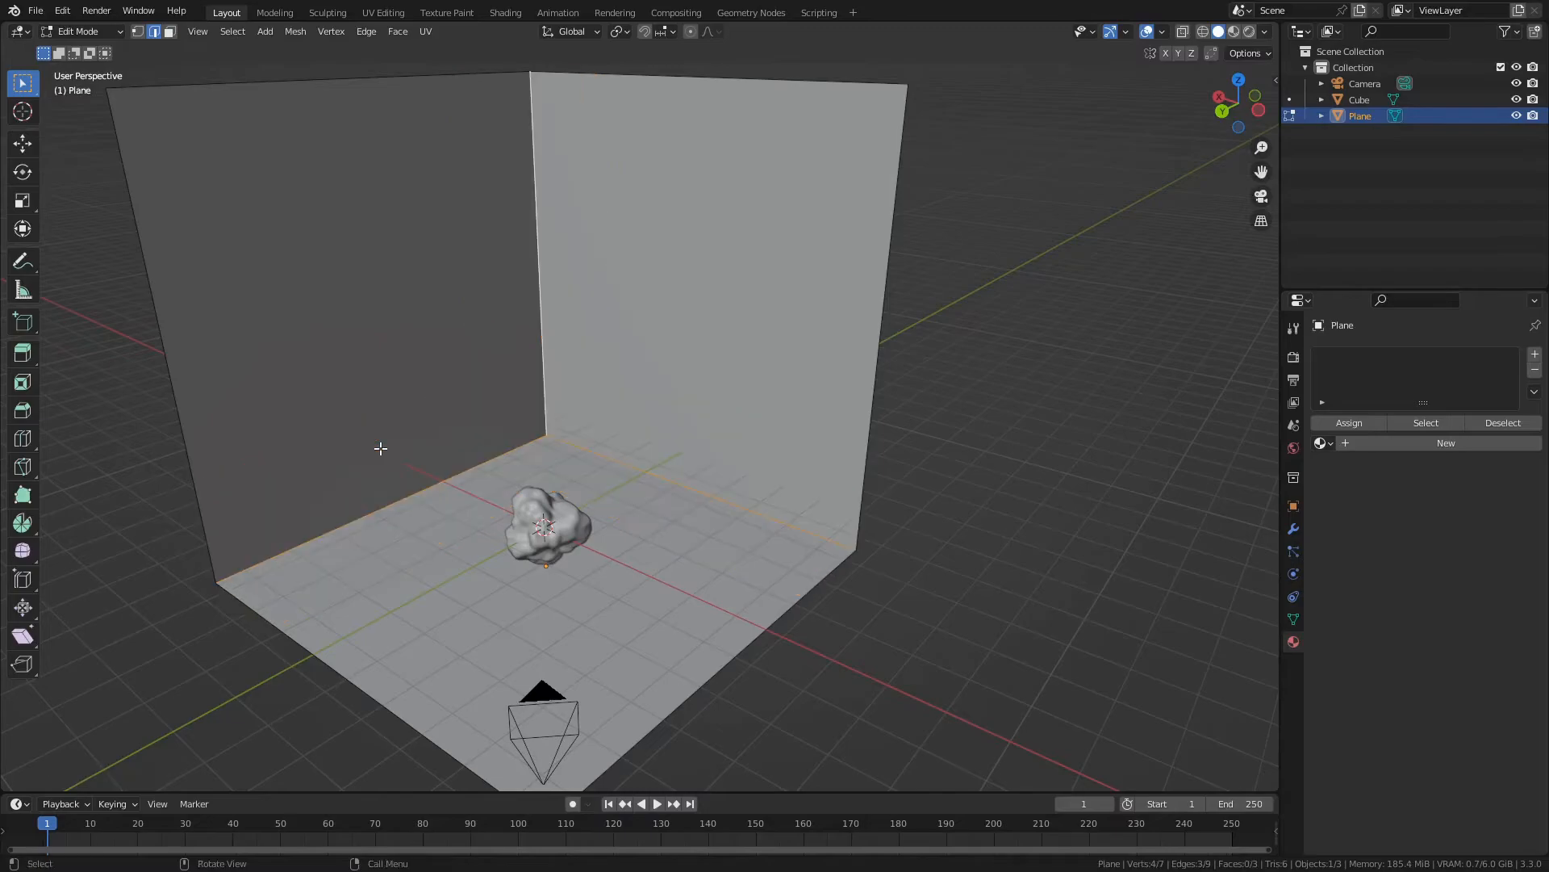
# - Bevel the three inner backdrop edges about 0.48 m wide with about 34 segments to form a smooth curve
pyautogui.hotkey('ctrl', 'b')
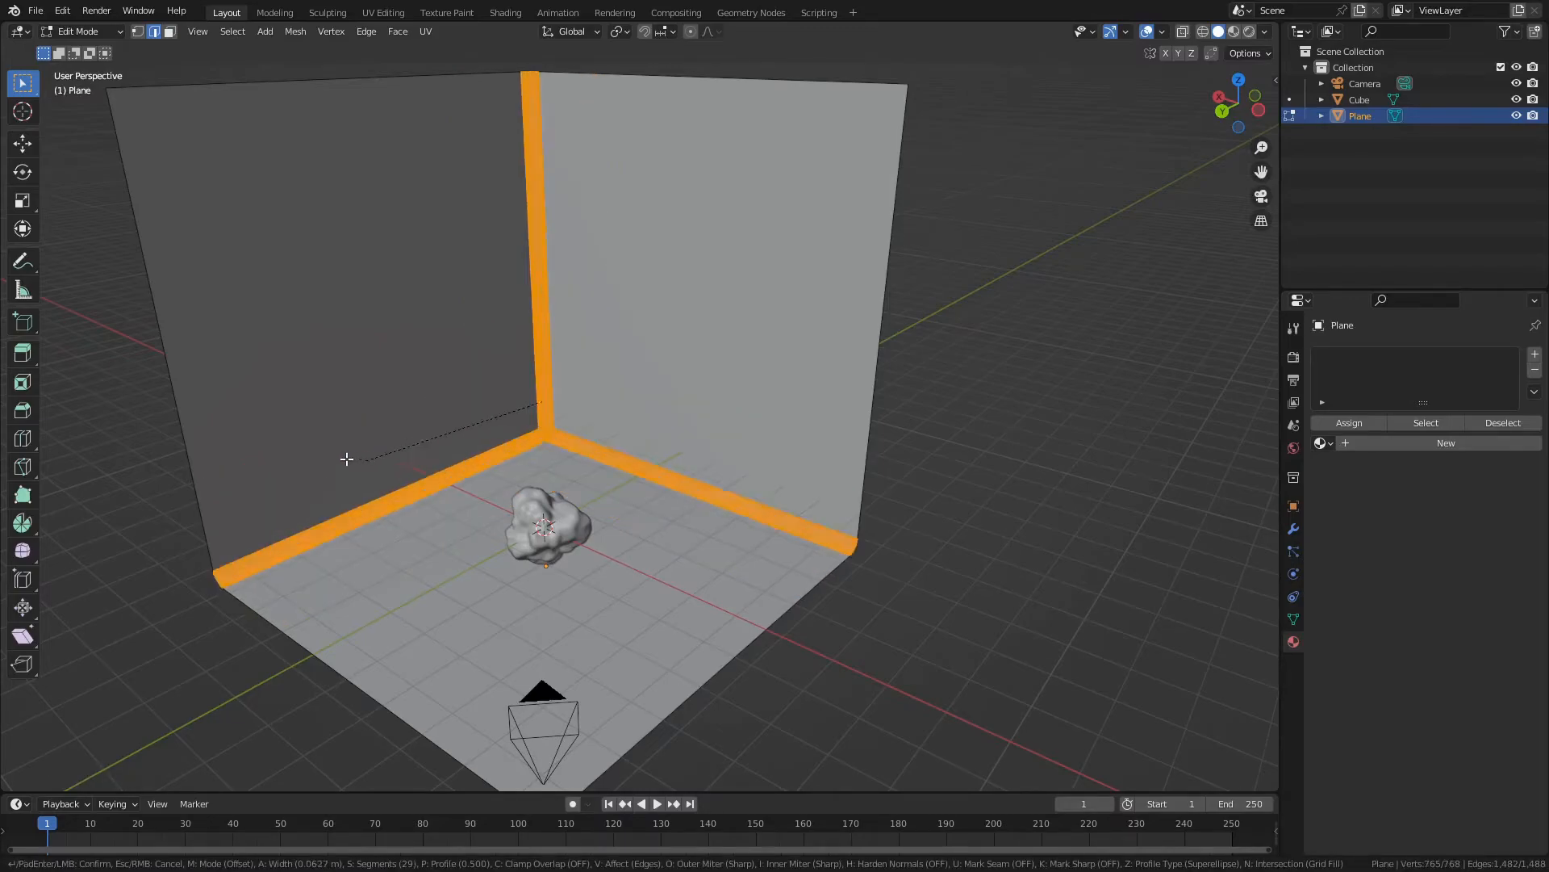
pyautogui.scroll(-20, 281, 454)
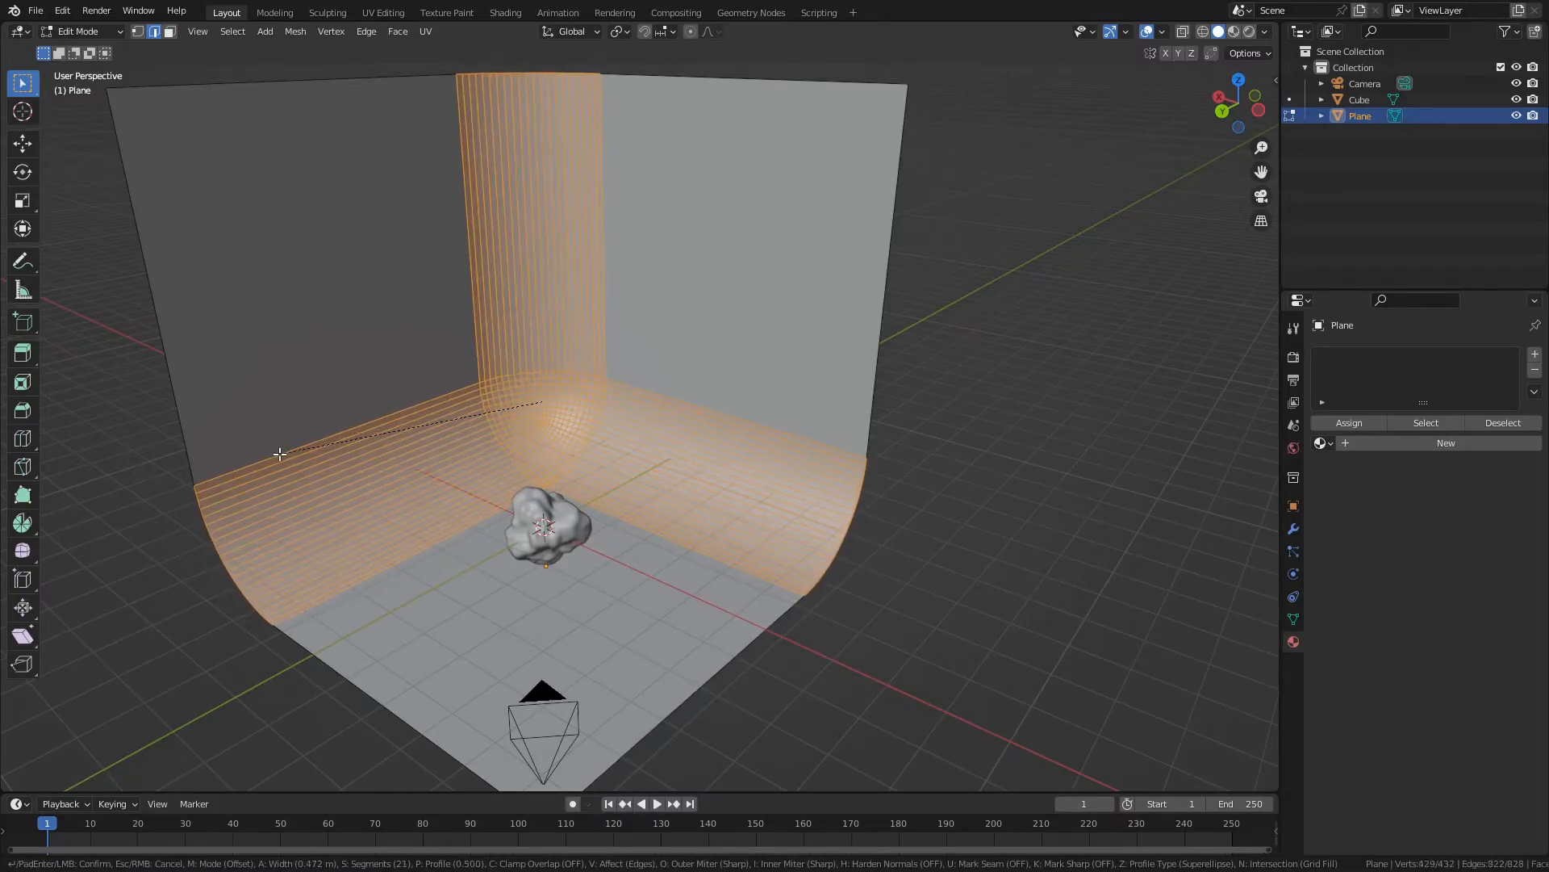
pyautogui.scroll(-1, 257, 429)
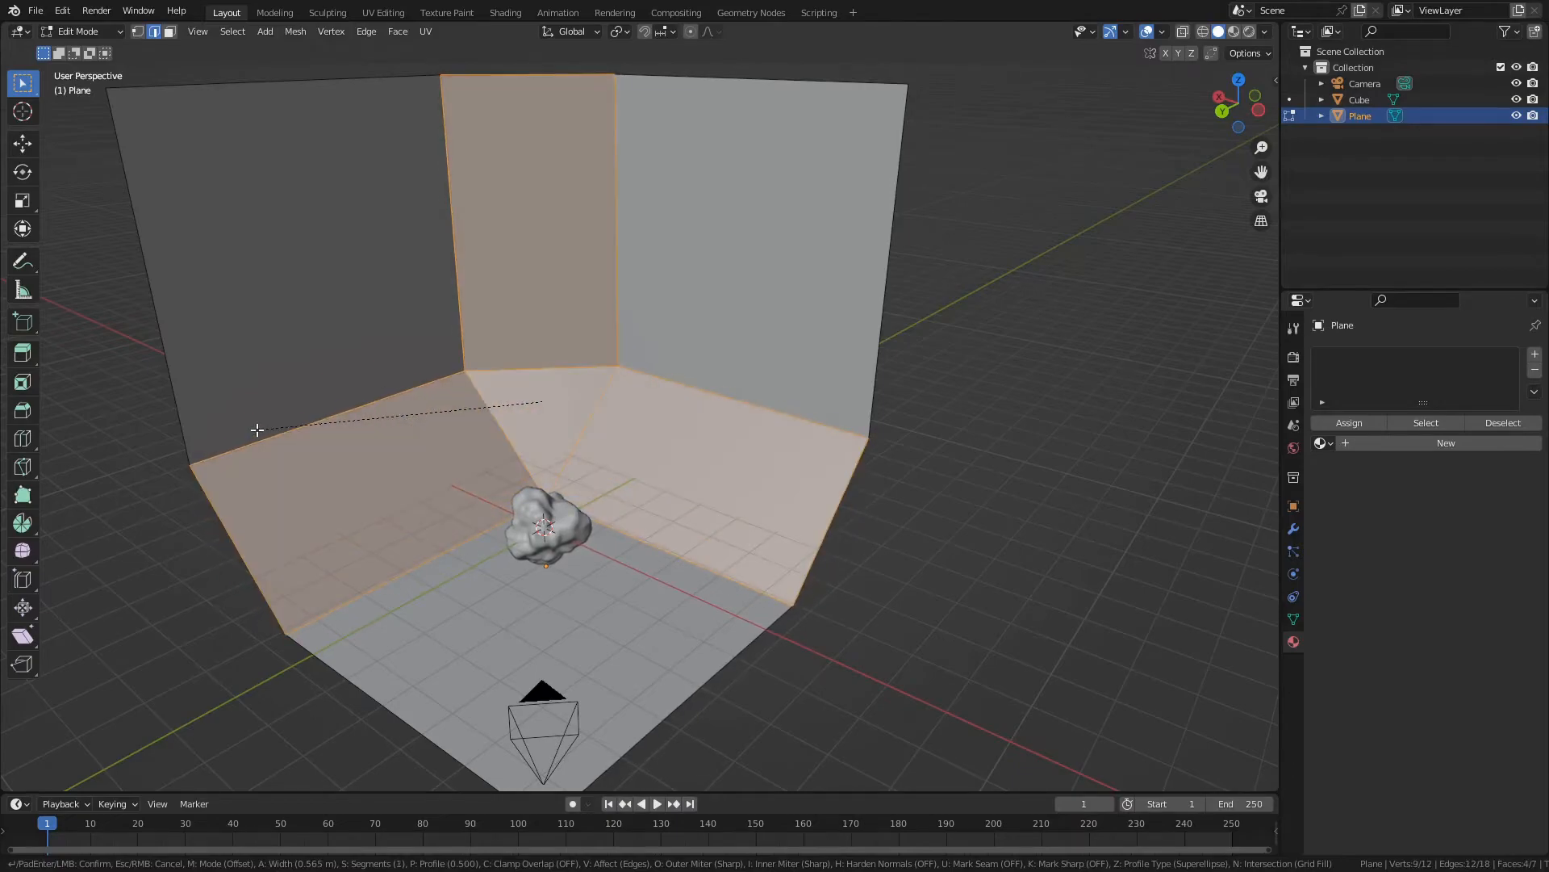
pyautogui.scroll(1, 265, 421)
pyautogui.scroll(16, 257, 419)
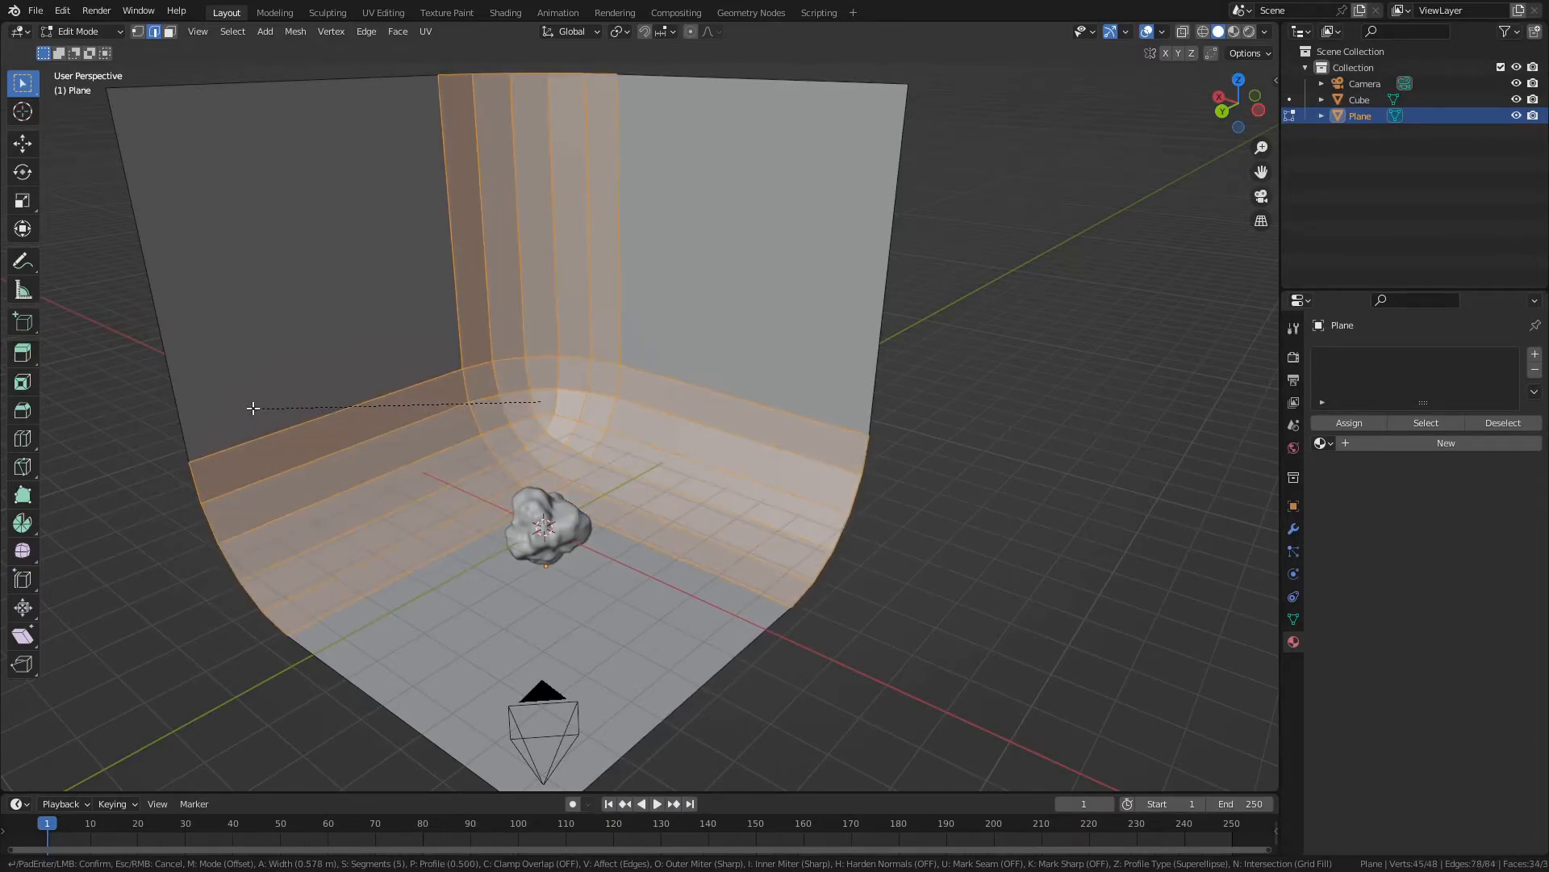
pyautogui.scroll(12, 274, 393)
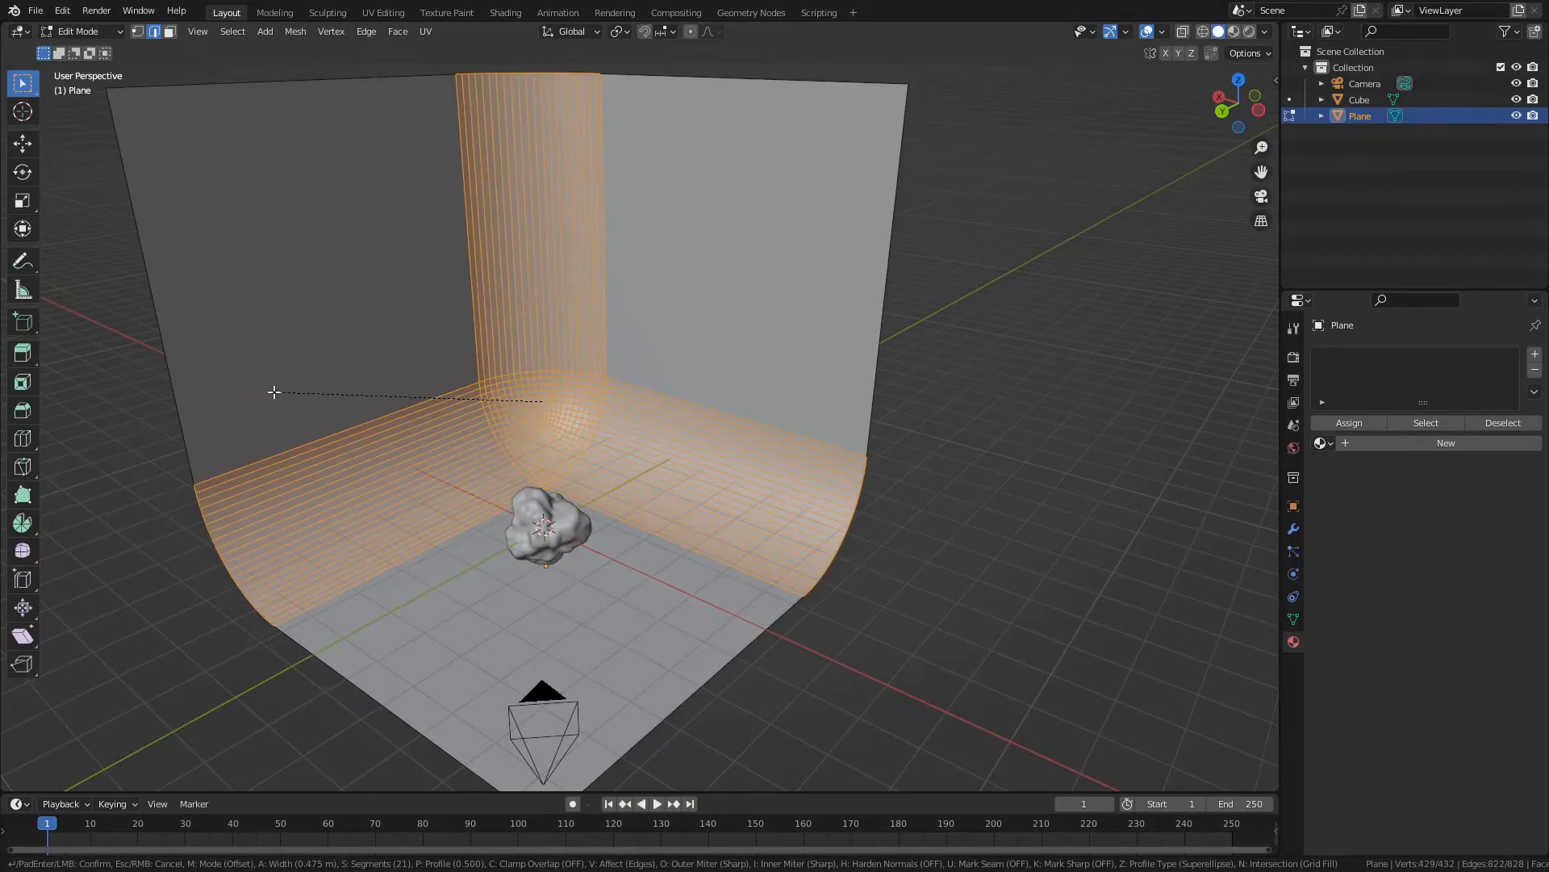
pyautogui.scroll(15, 274, 387)
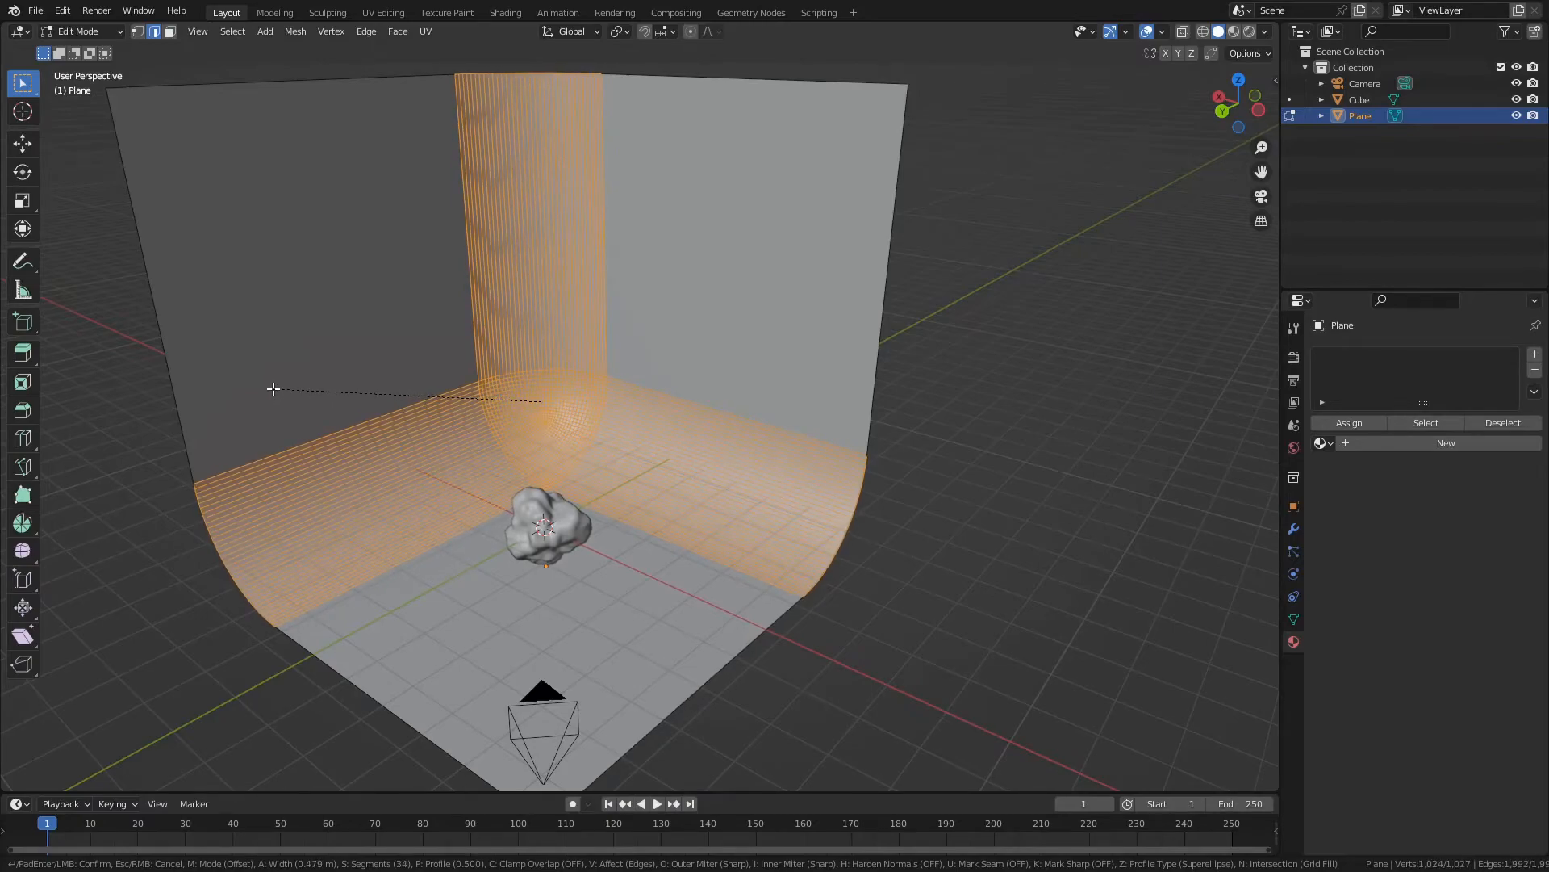
pyautogui.click(272, 385)
# - Shade the backdrop smooth in Object Mode and view the scene through the camera
pyautogui.press('Tab')
pyautogui.moveTo(225, 400); pyautogui.dragTo(690, 528, button='middle')
pyautogui.rightClick(347, 406)
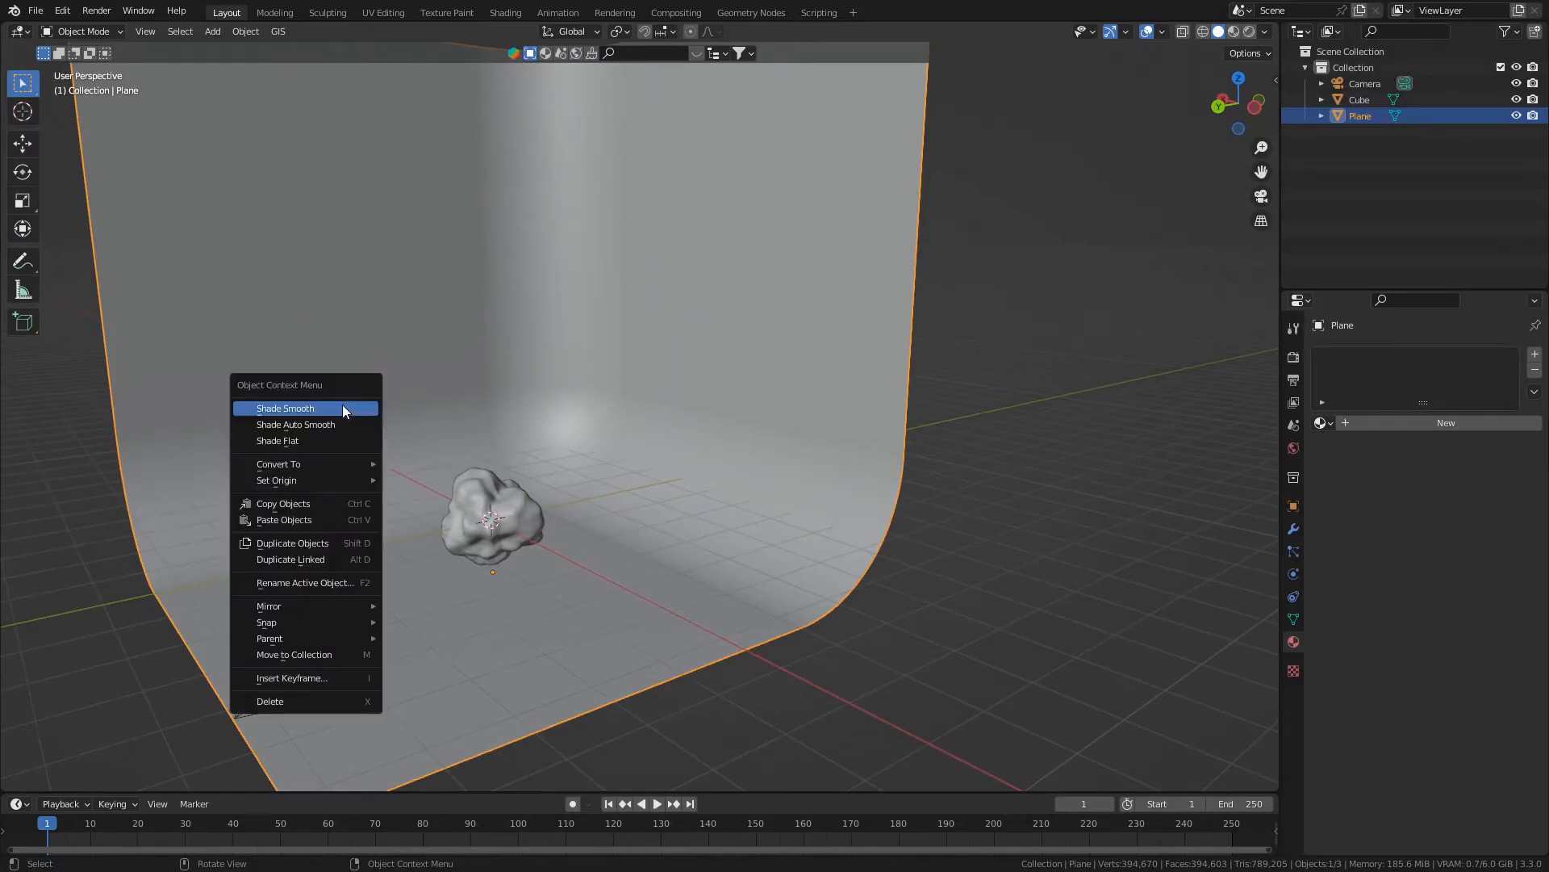
pyautogui.click(332, 407)
pyautogui.press('KP_0')
pyautogui.scroll(3, 357, 503)
pyautogui.scroll(-3, 304, 487)
pyautogui.scroll(3, 313, 492)
pyautogui.scroll(-1, 529, 569)
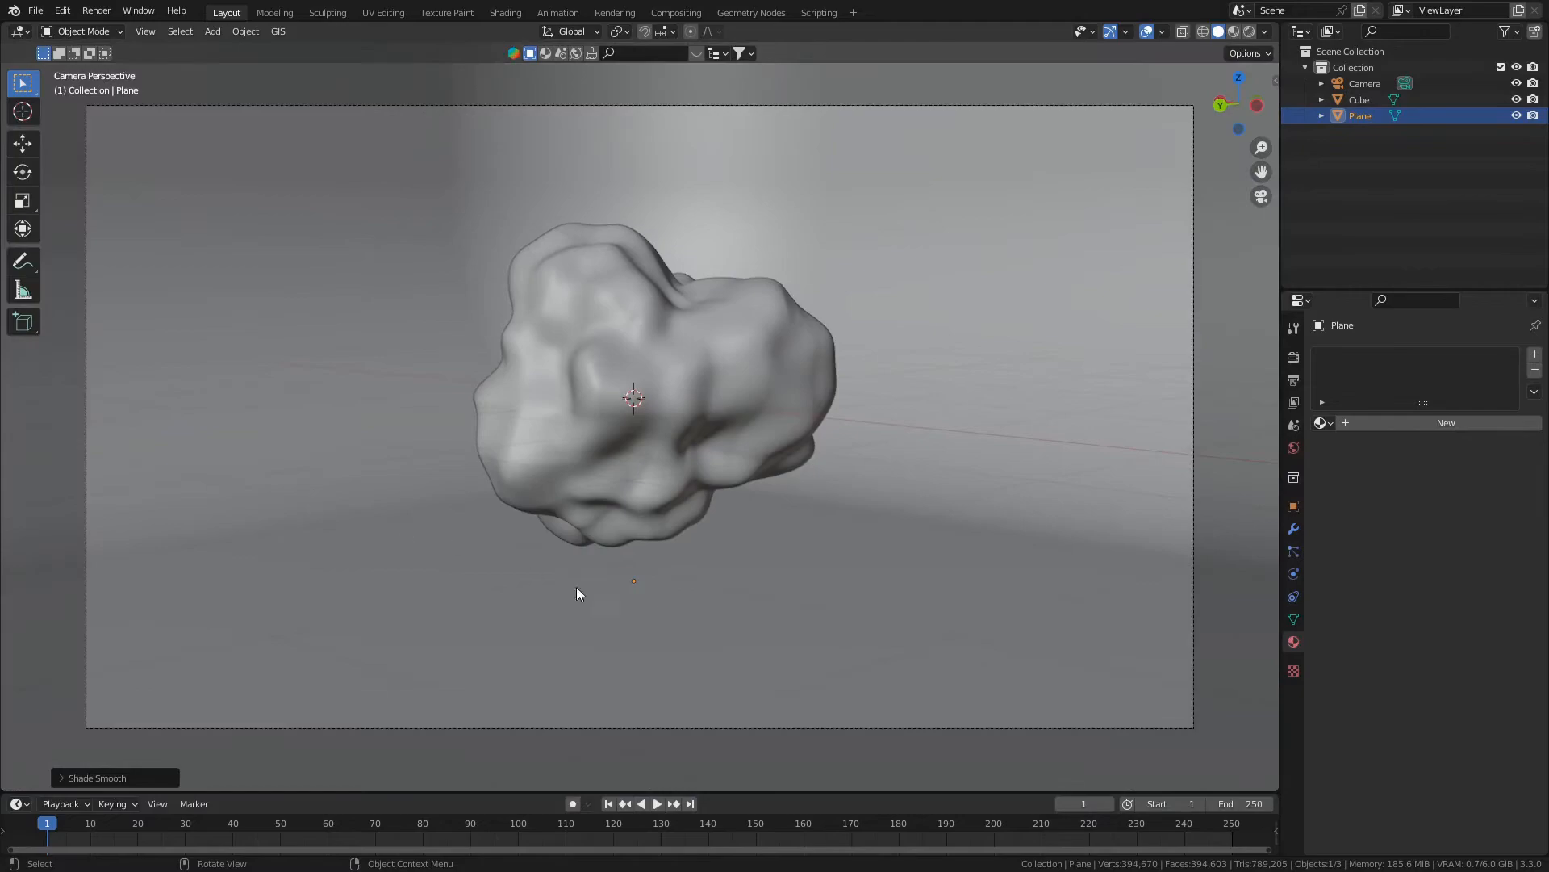
# - Switch the render engine to Eevee and back to Cycles
pyautogui.click(1294, 357)
pyautogui.click(1446, 359)
pyautogui.click(1430, 355)
pyautogui.click(1450, 360)
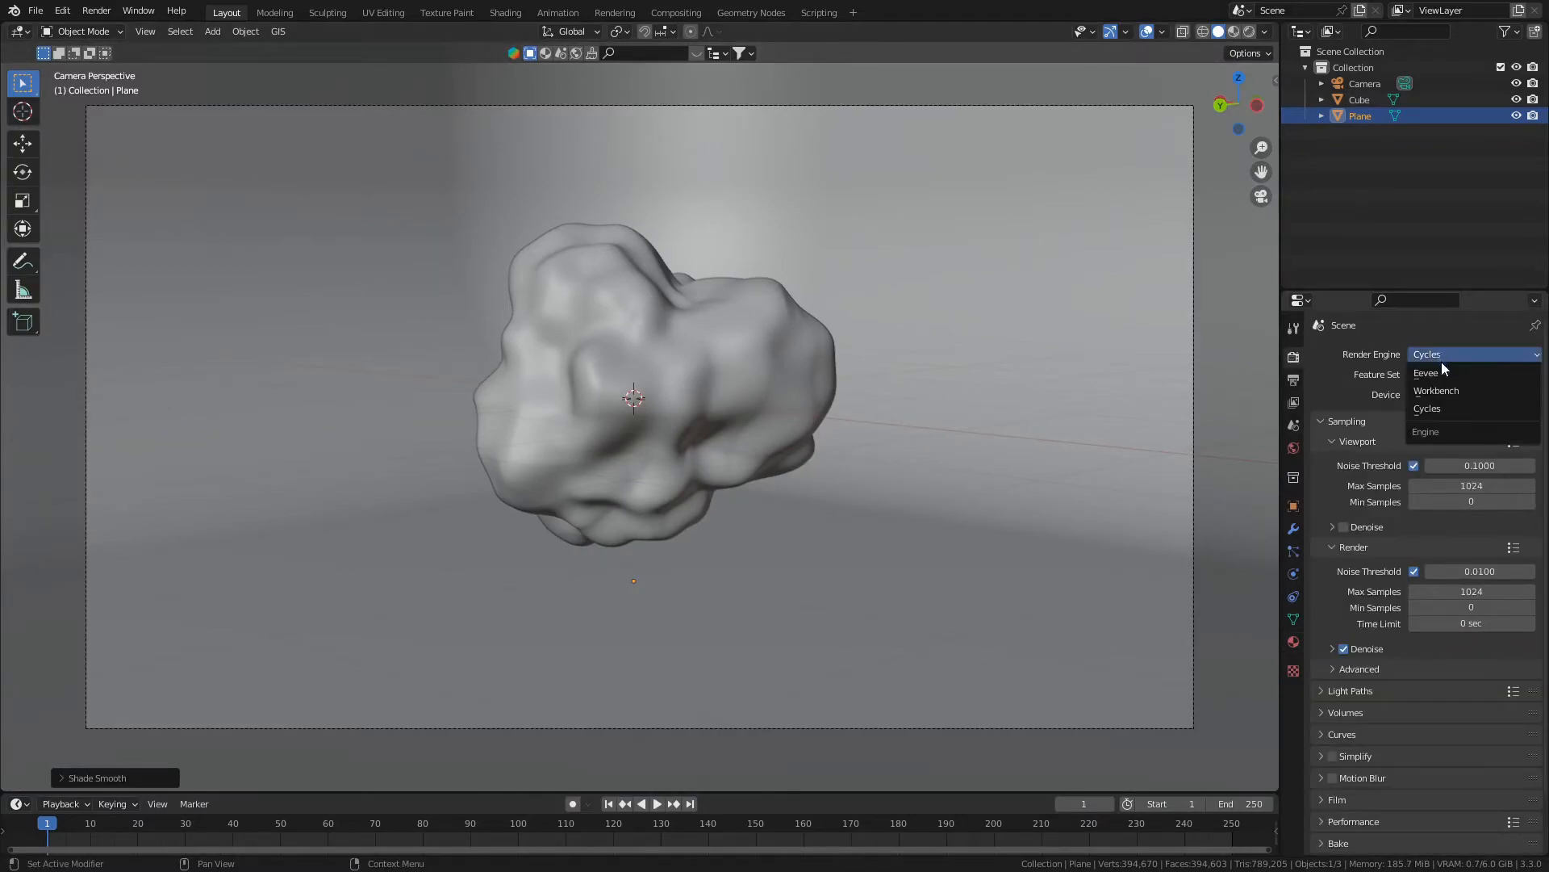
pyautogui.click(1440, 378)
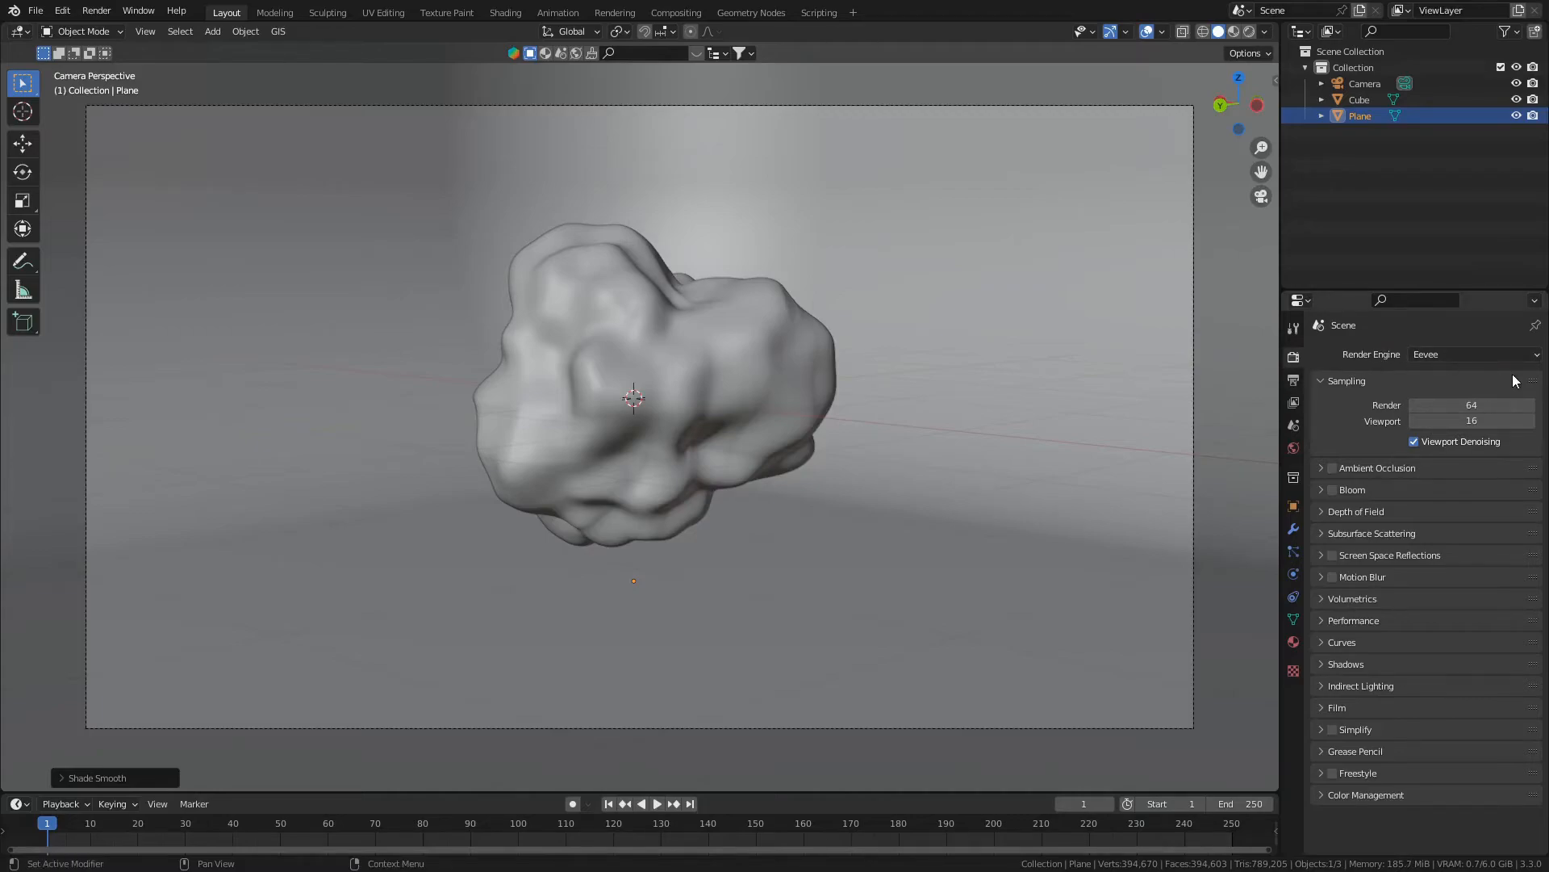
pyautogui.click(1417, 352)
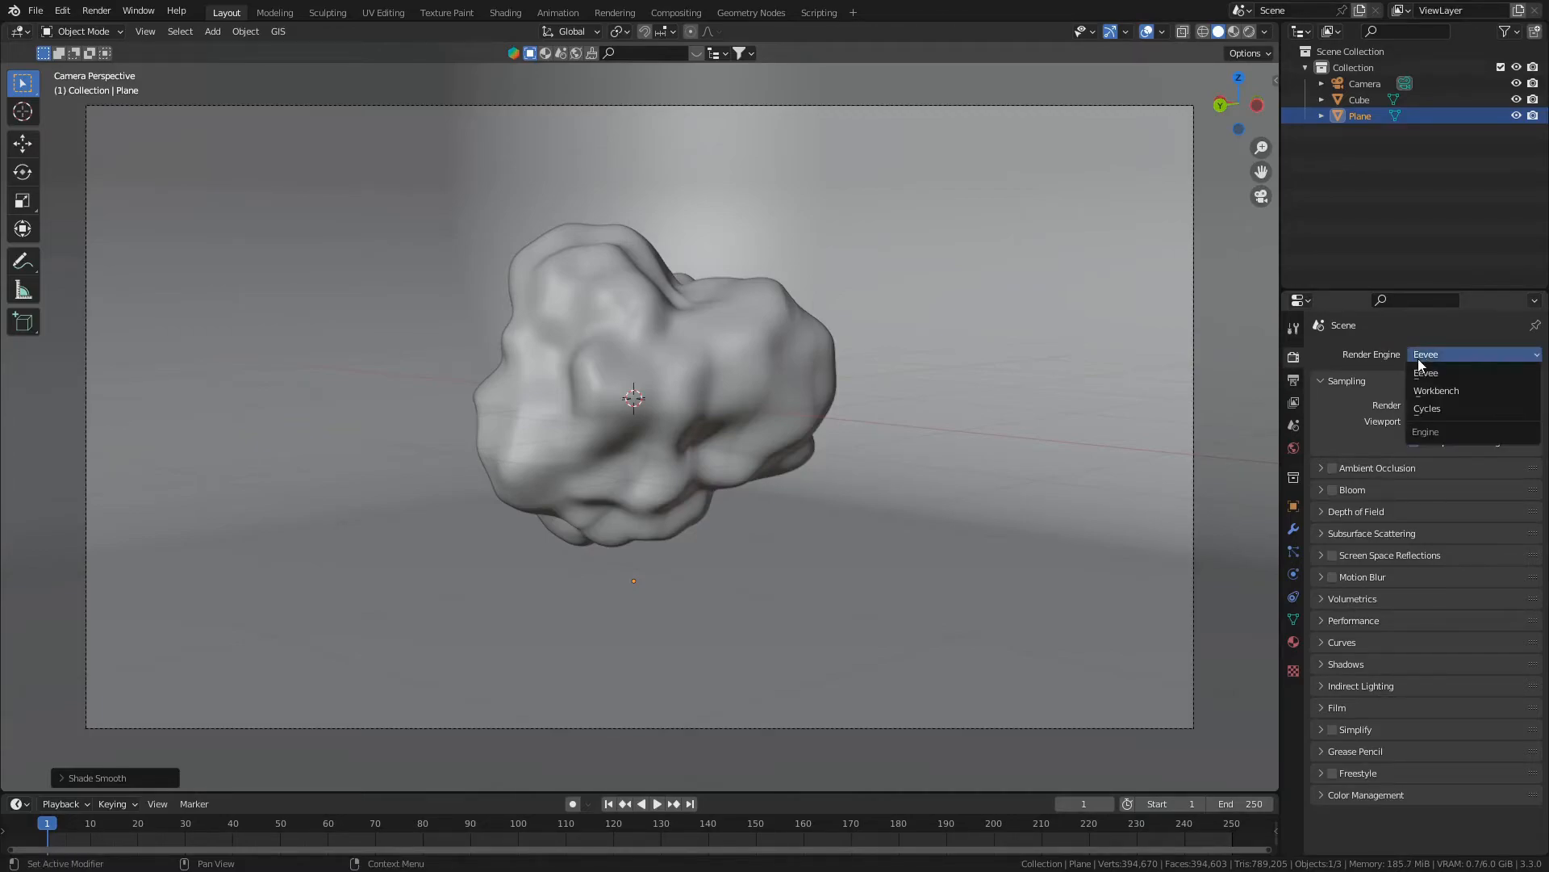
pyautogui.click(1426, 412)
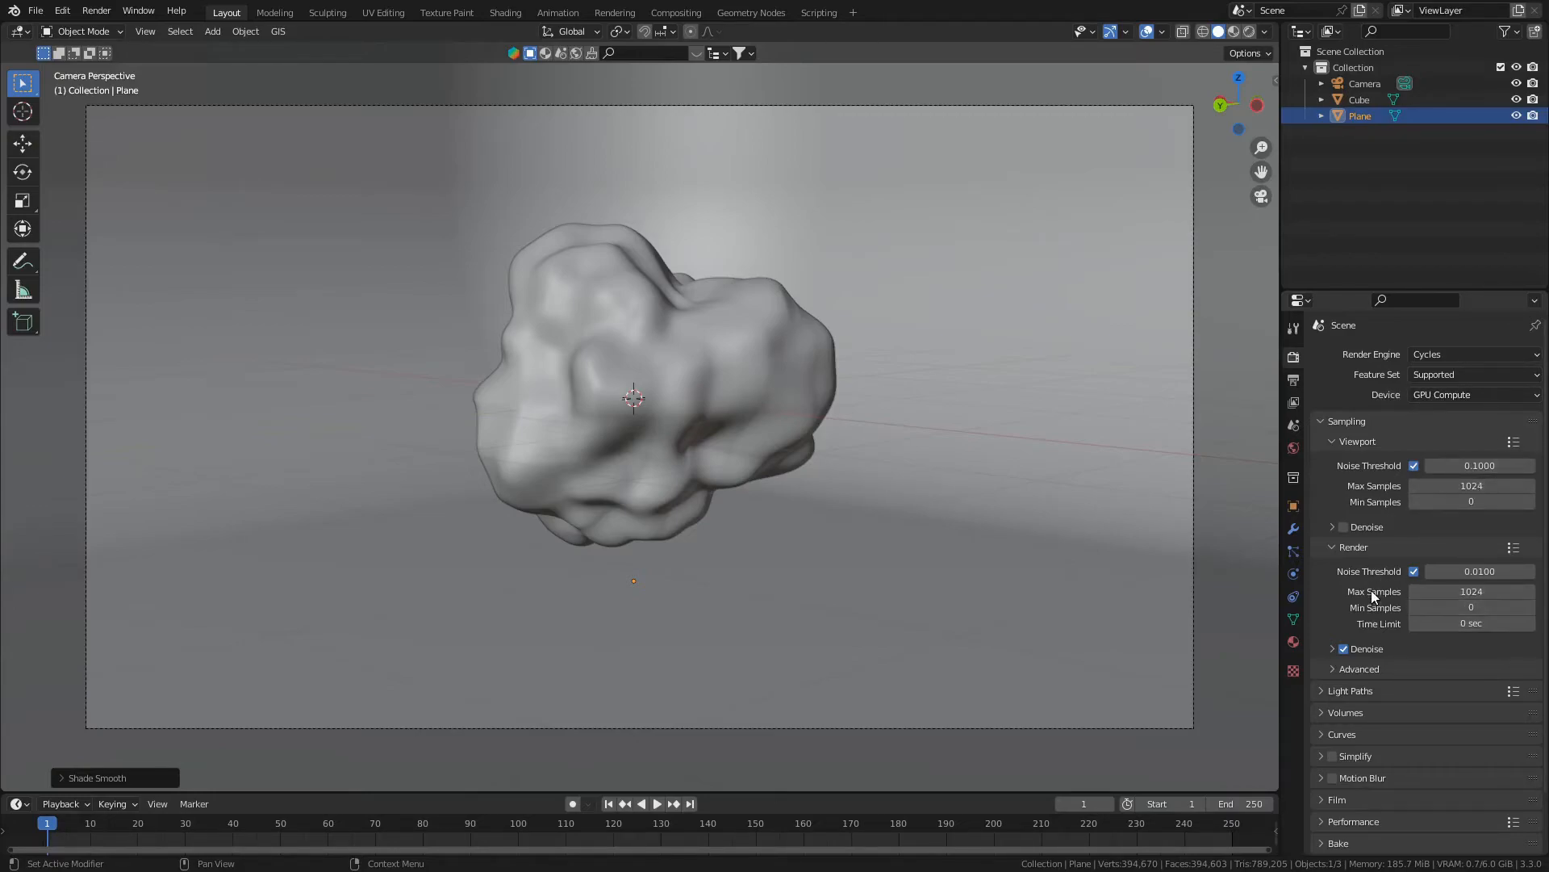
# - Look over the render denoise options and switch the viewport to rendered shading
pyautogui.click(1384, 643)
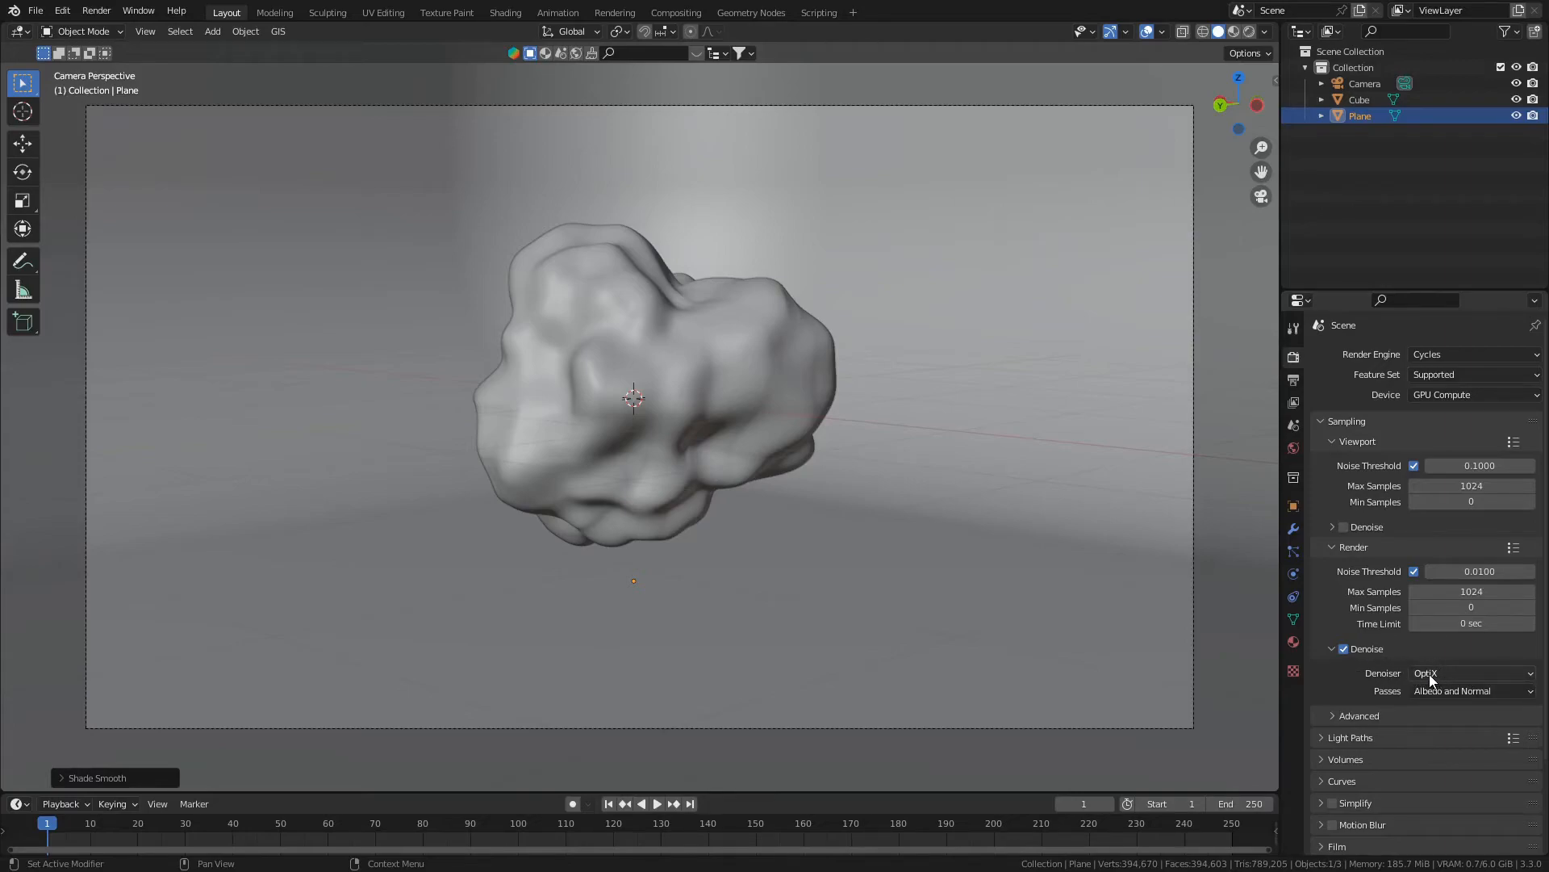
pyautogui.click(1372, 647)
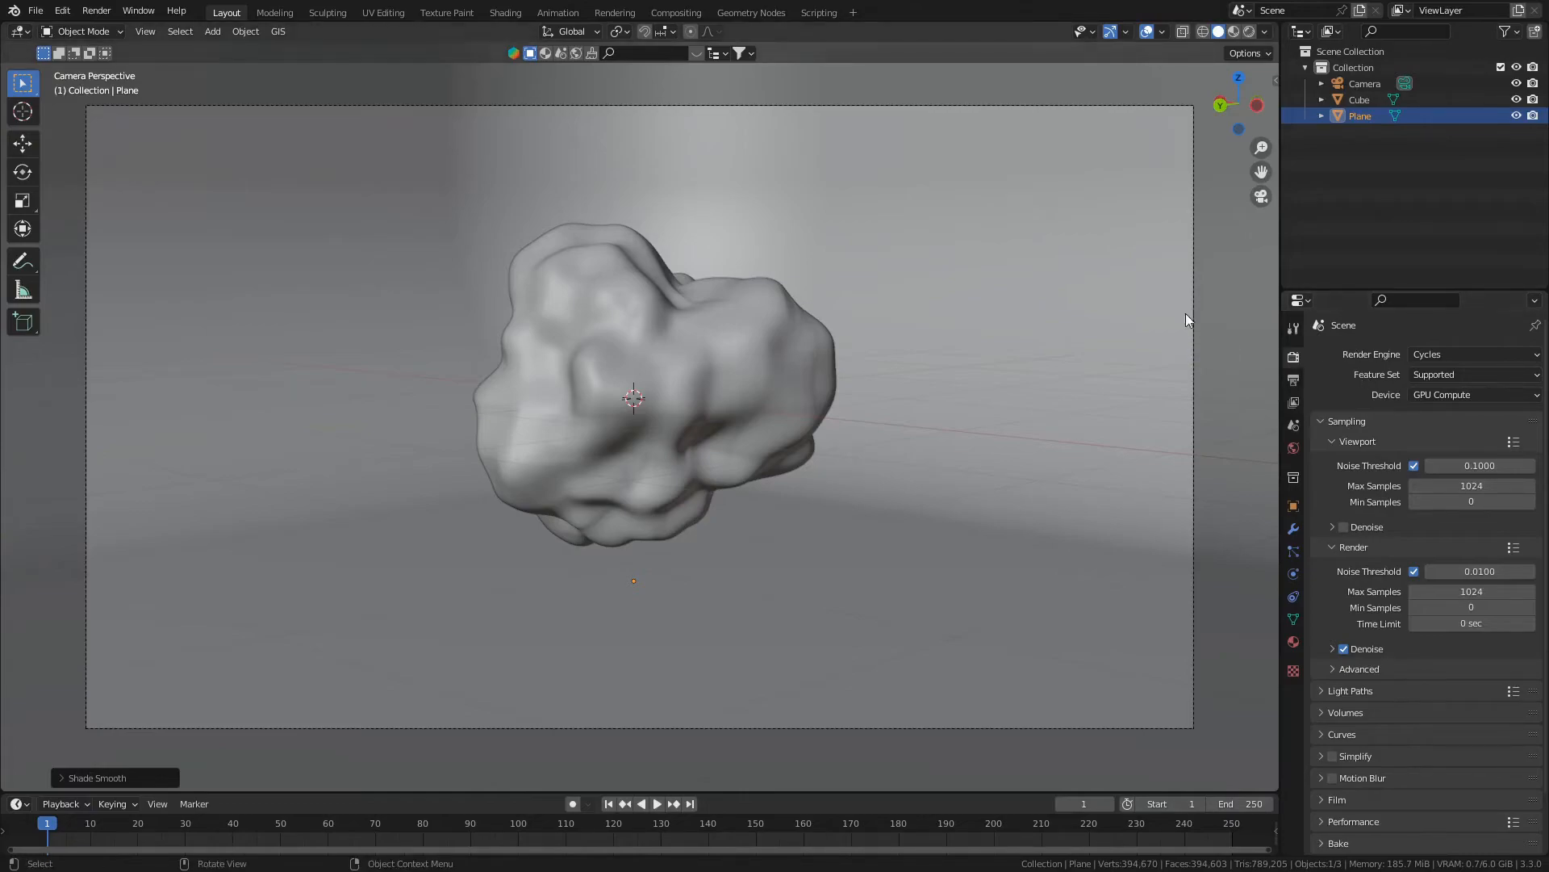
pyautogui.click(1251, 32)
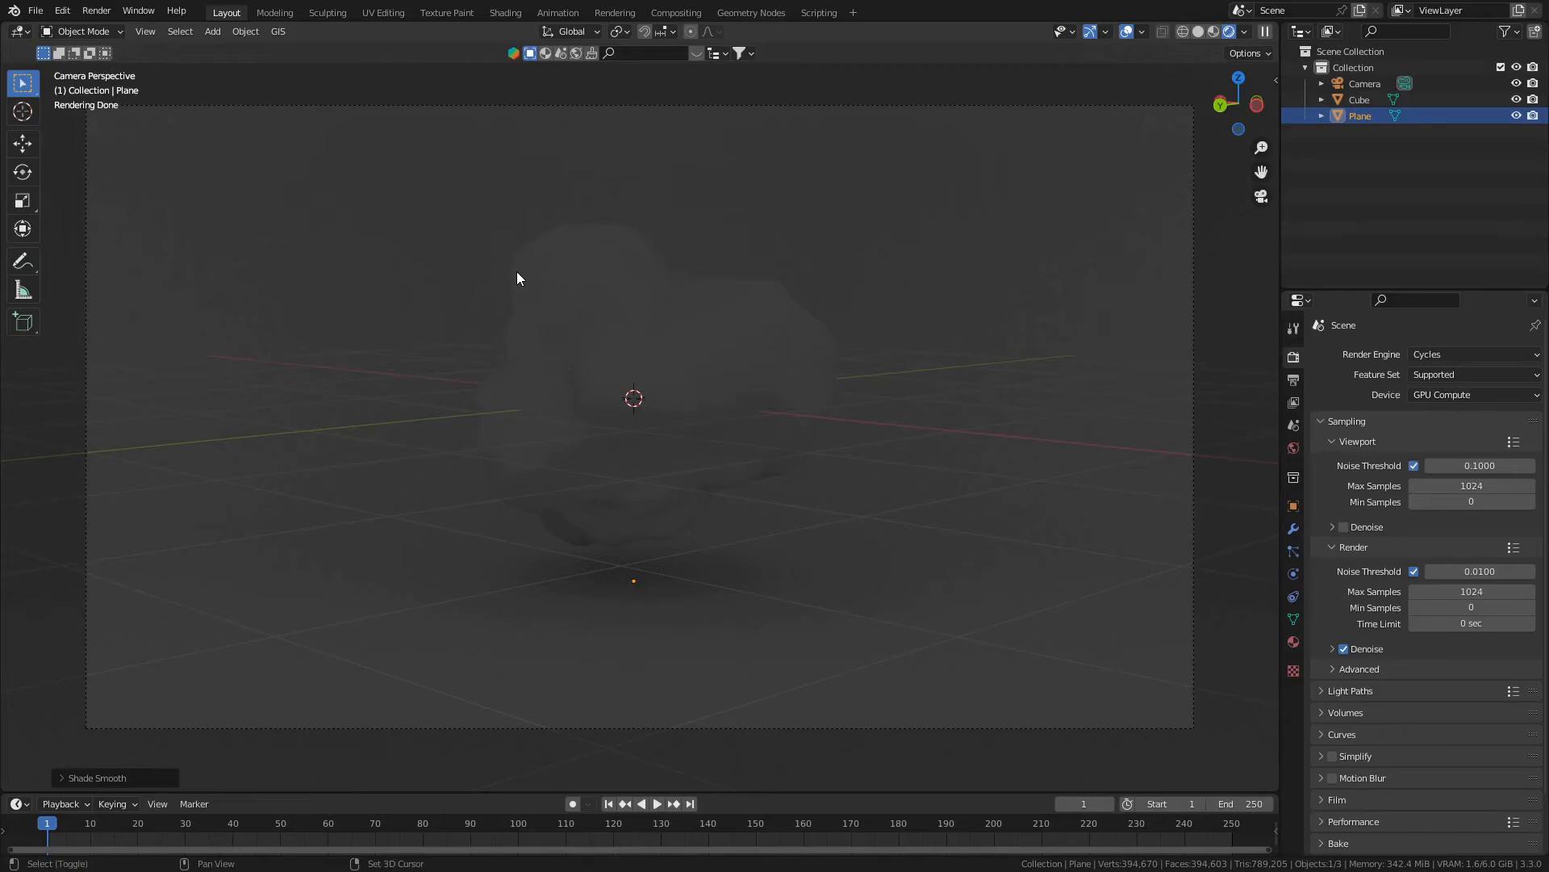
# - Add a Sun light and raise it about 1.3 m along Z above the rock
pyautogui.hotkey('shift', 'a')
pyautogui.moveTo(516, 273)
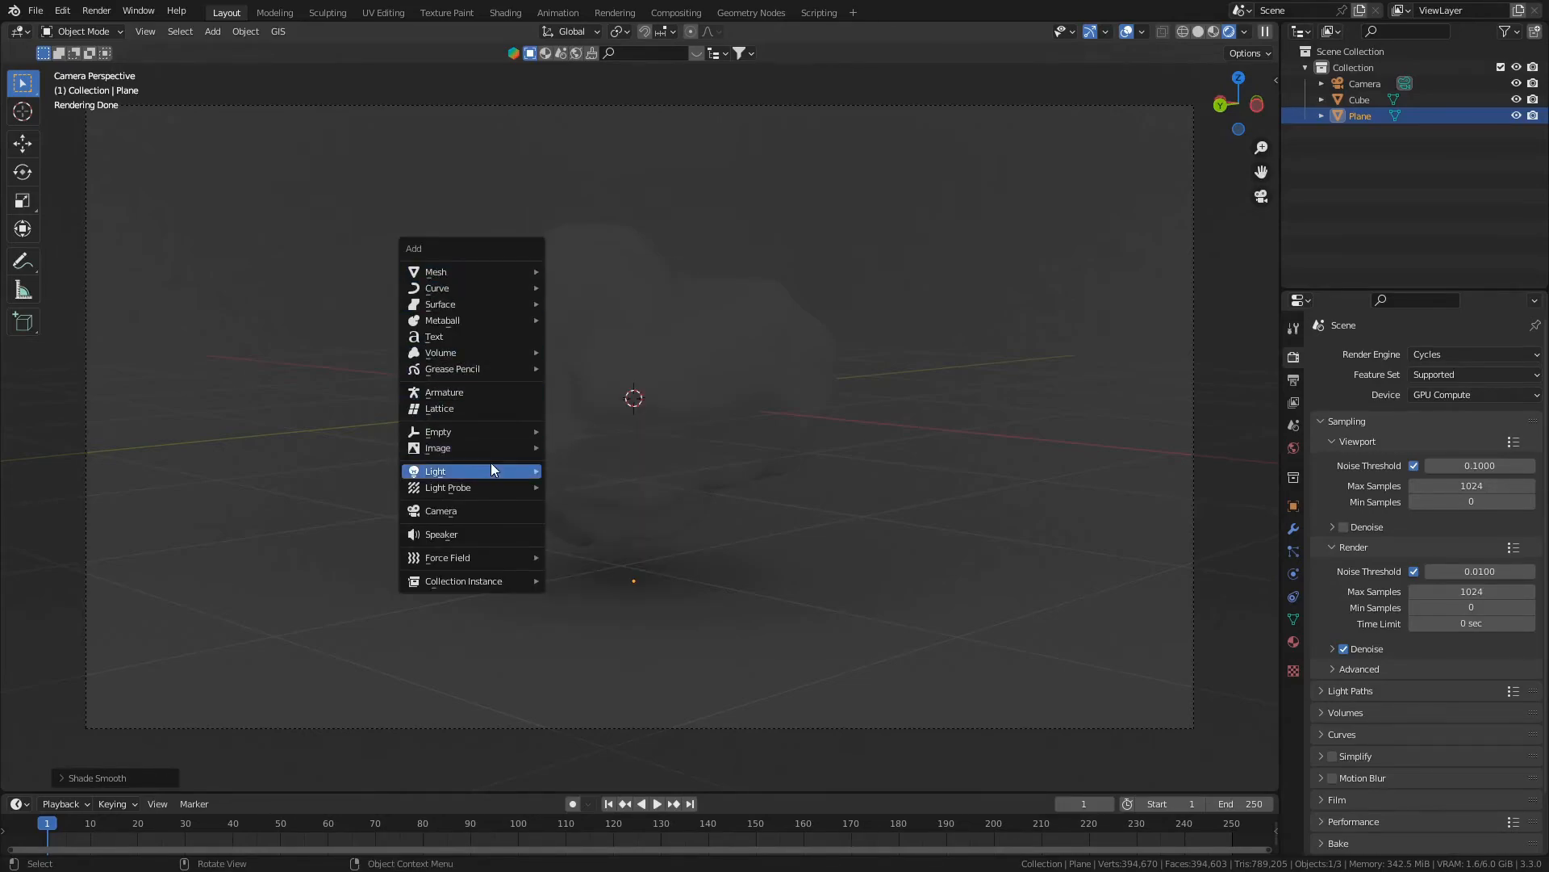
pyautogui.moveTo(494, 471)
pyautogui.click(577, 488)
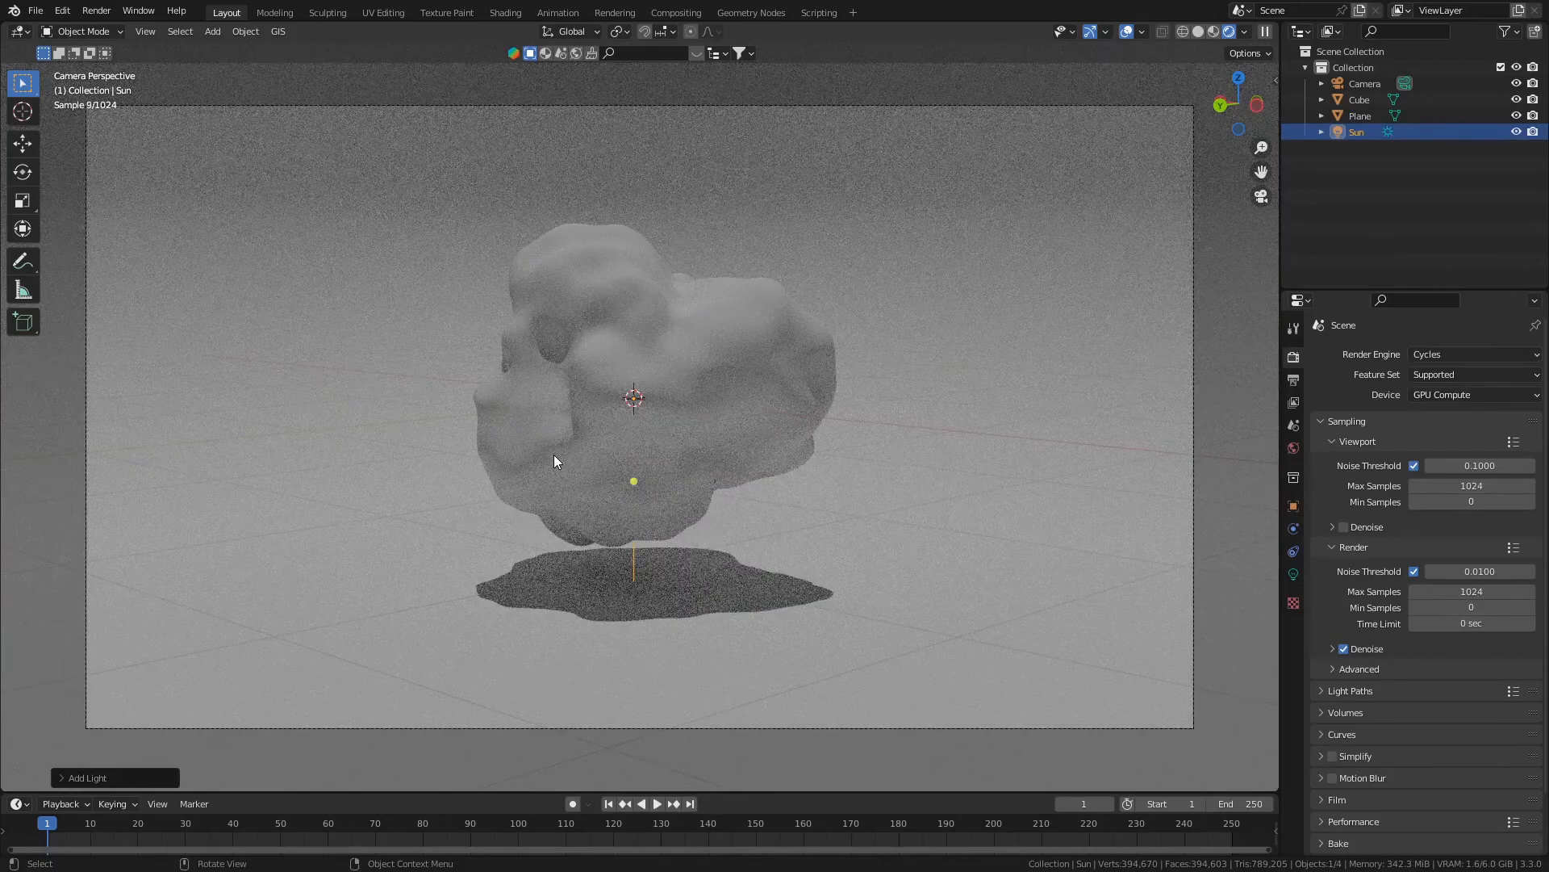
pyautogui.press('g')
pyautogui.press('z')
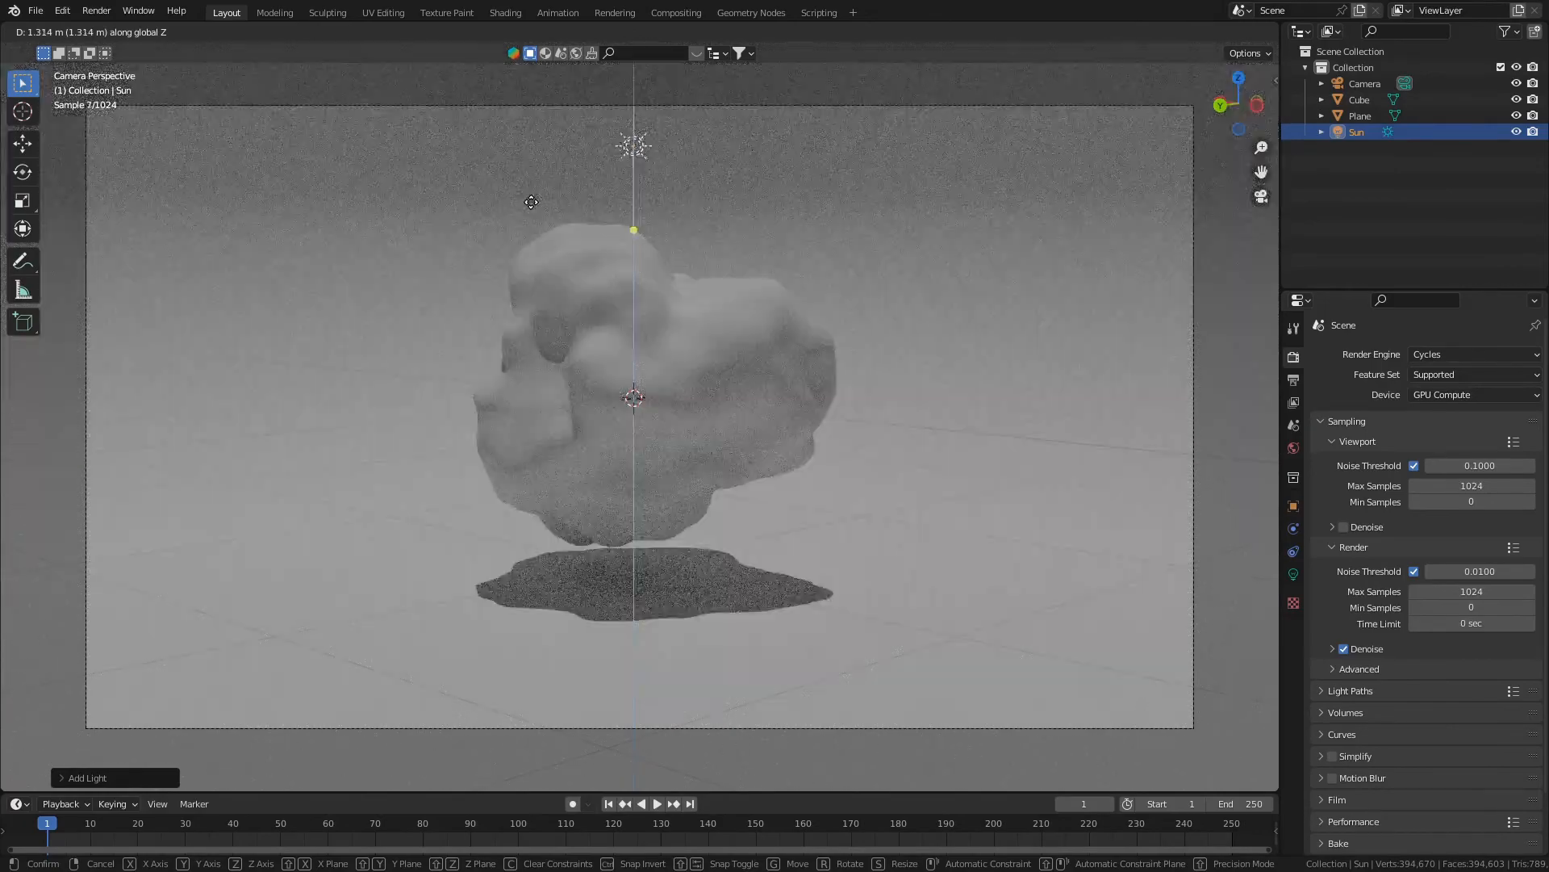
pyautogui.click(530, 200)
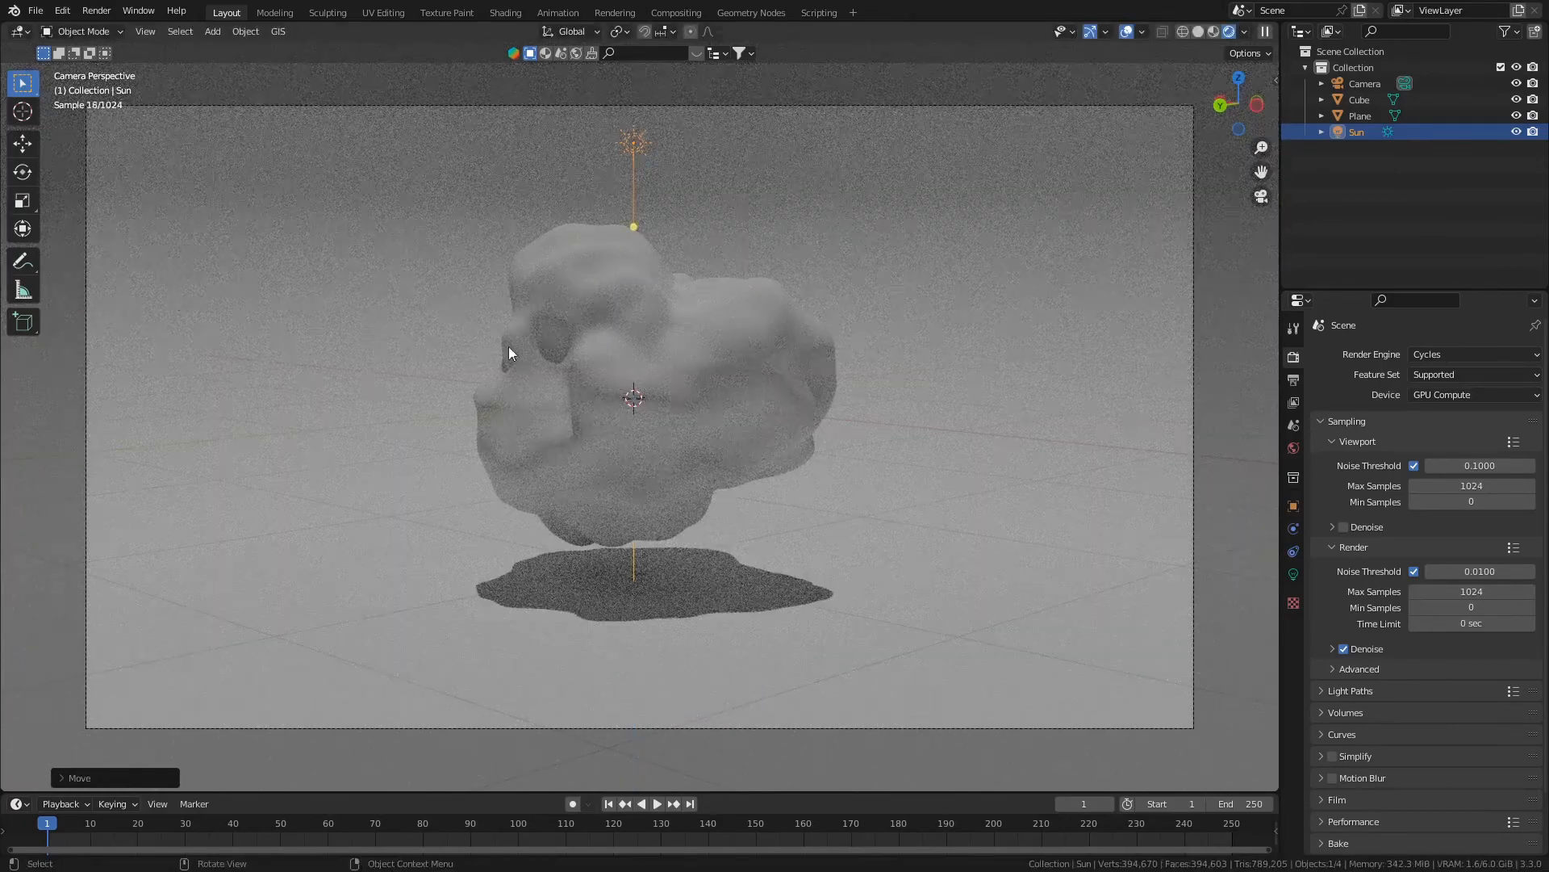
# - Create a new material on the rock and darken its base color to a grey with value about 0.38
pyautogui.click(686, 367)
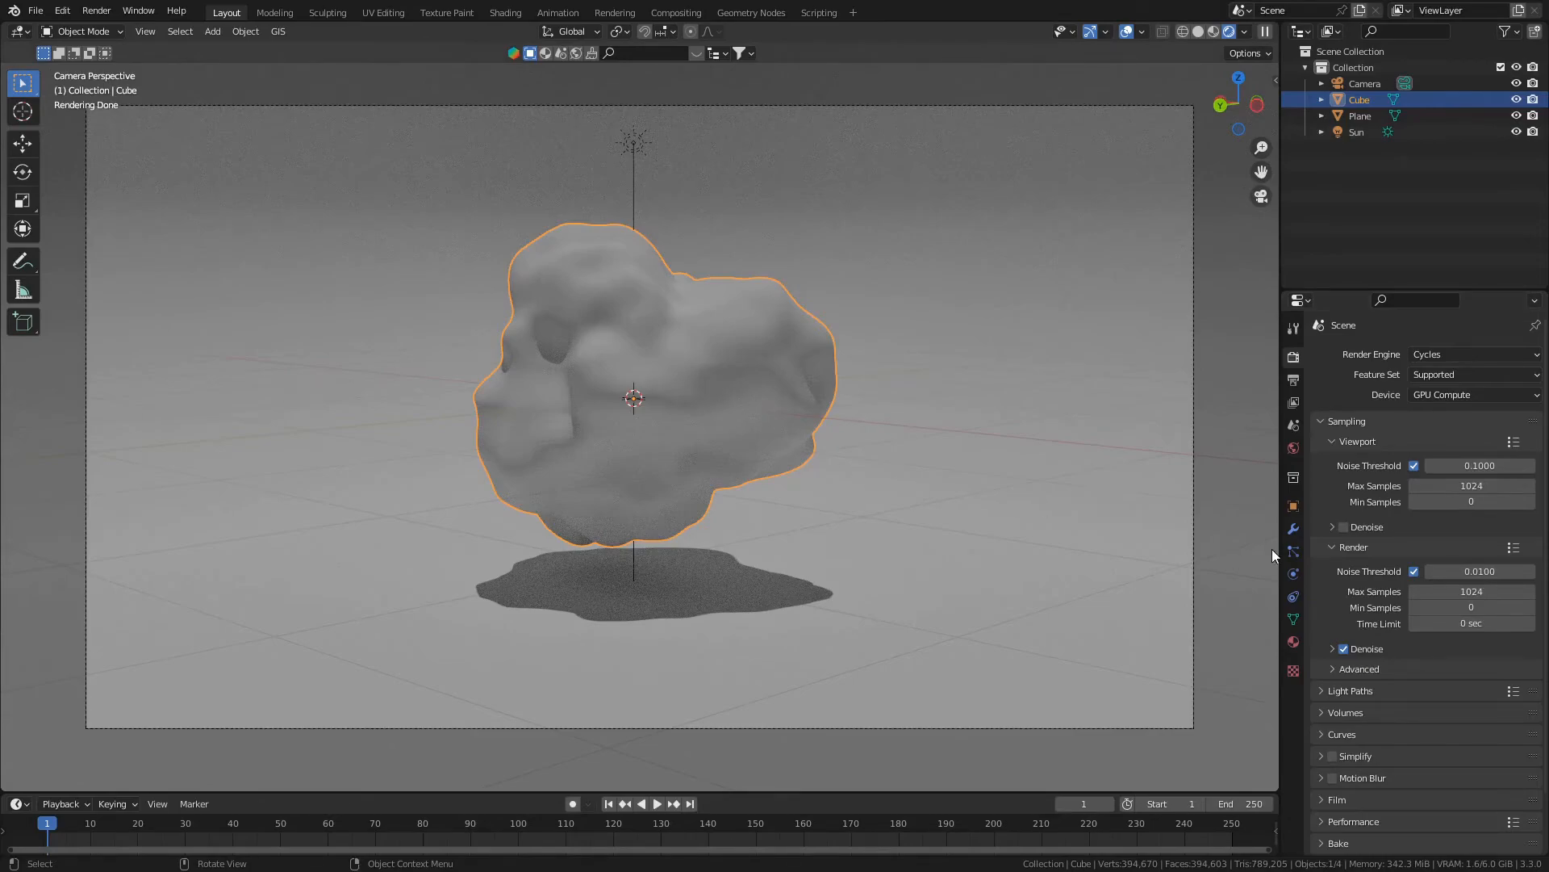
pyautogui.click(1294, 643)
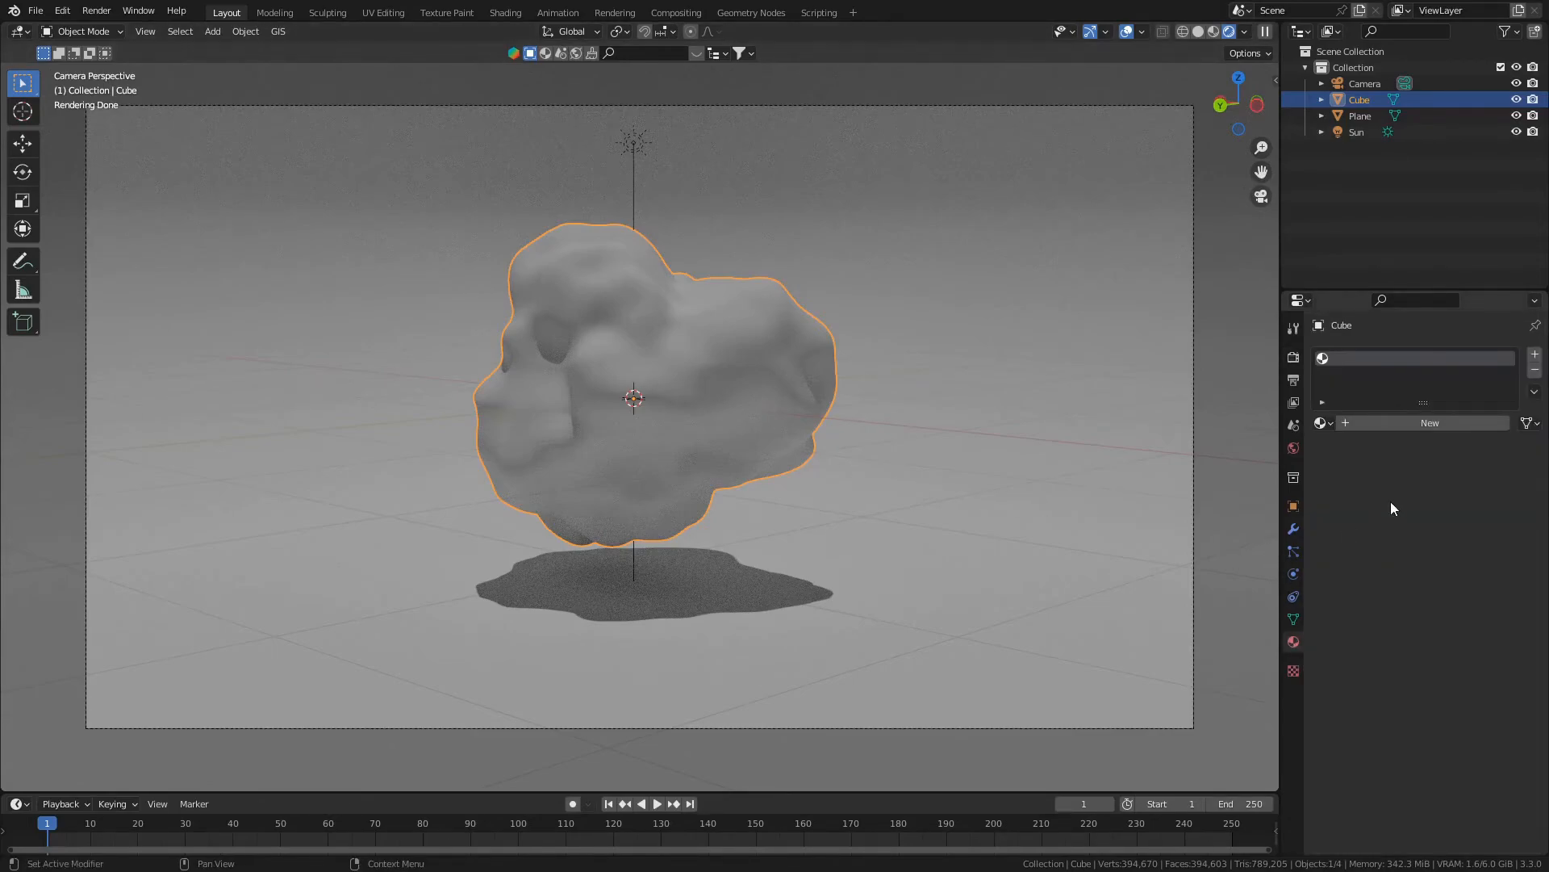
pyautogui.click(1384, 422)
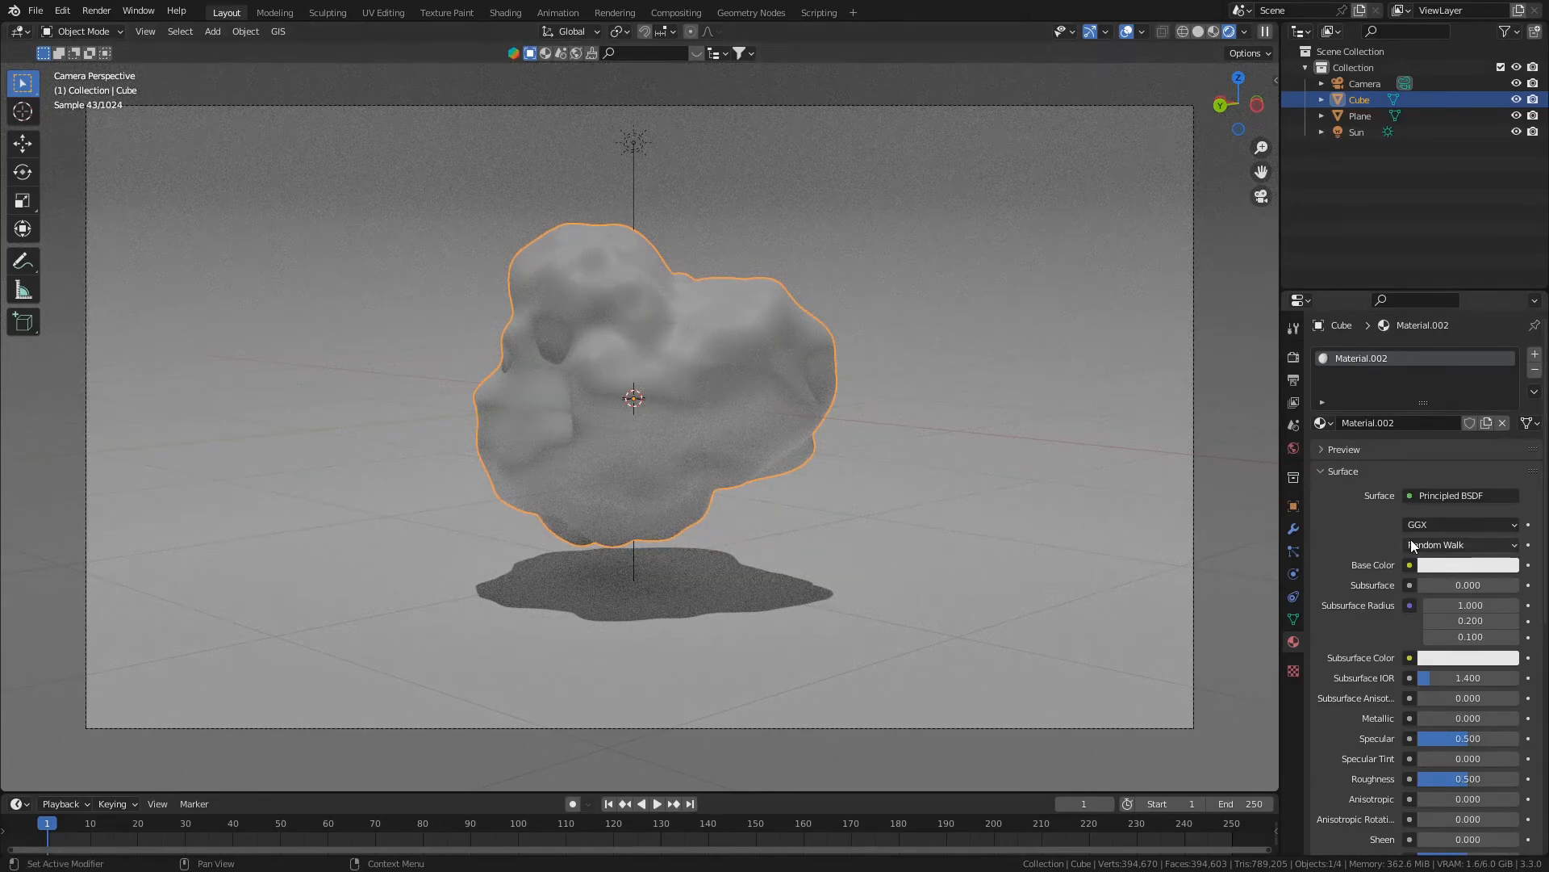
pyautogui.click(1430, 570)
pyautogui.click(1506, 367)
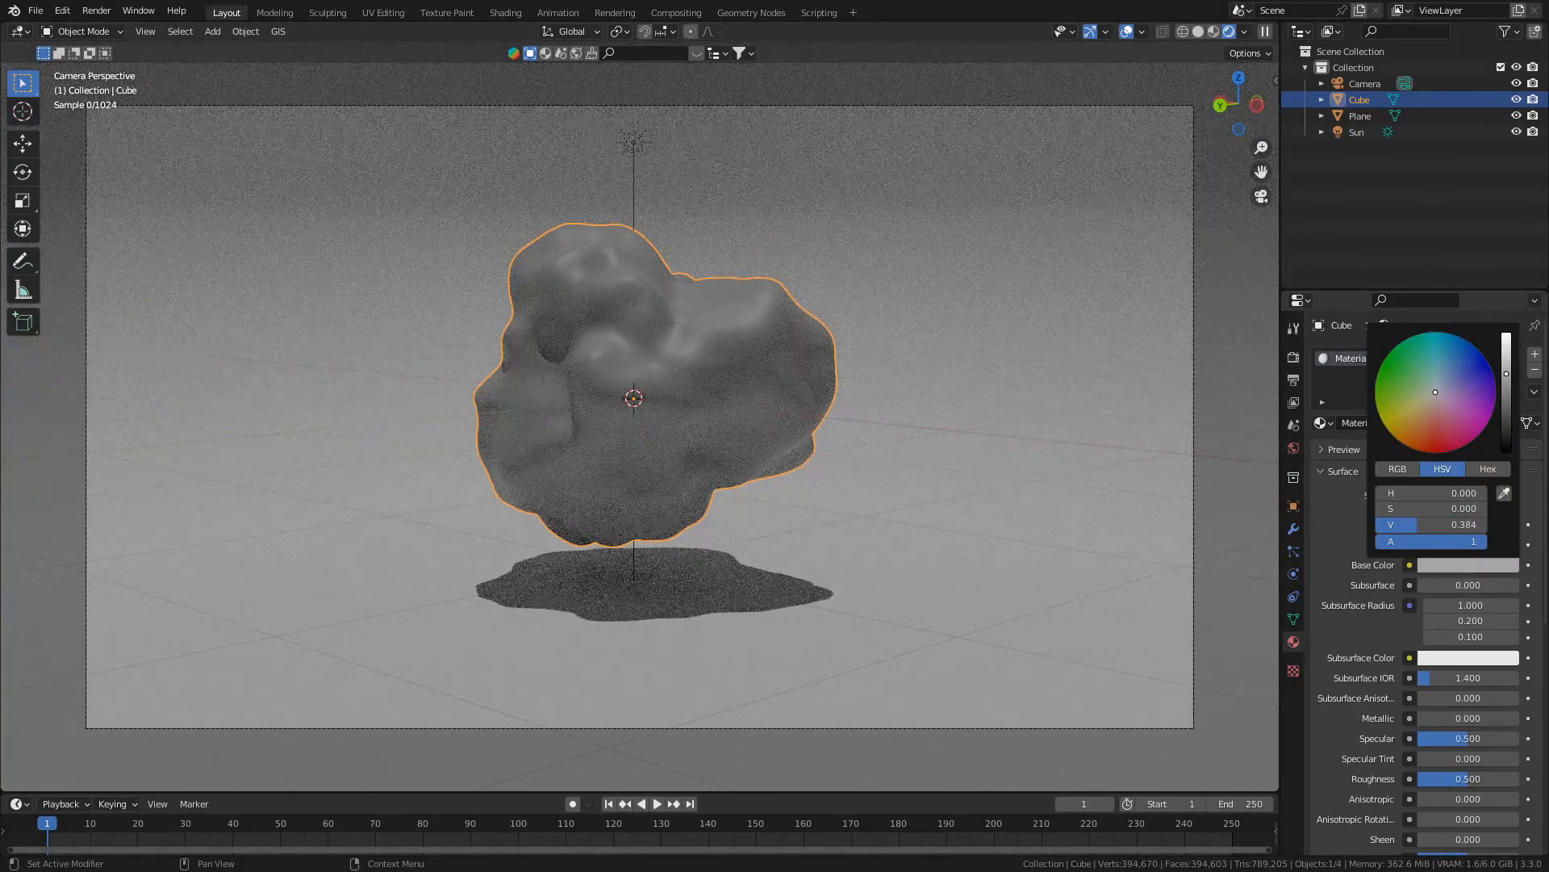
# - Finish adjusting the rock material's grey base color, then set its metallic to 1.0 and roughness to about 0.19
pyautogui.click(1506, 376)
pyautogui.click(1506, 372)
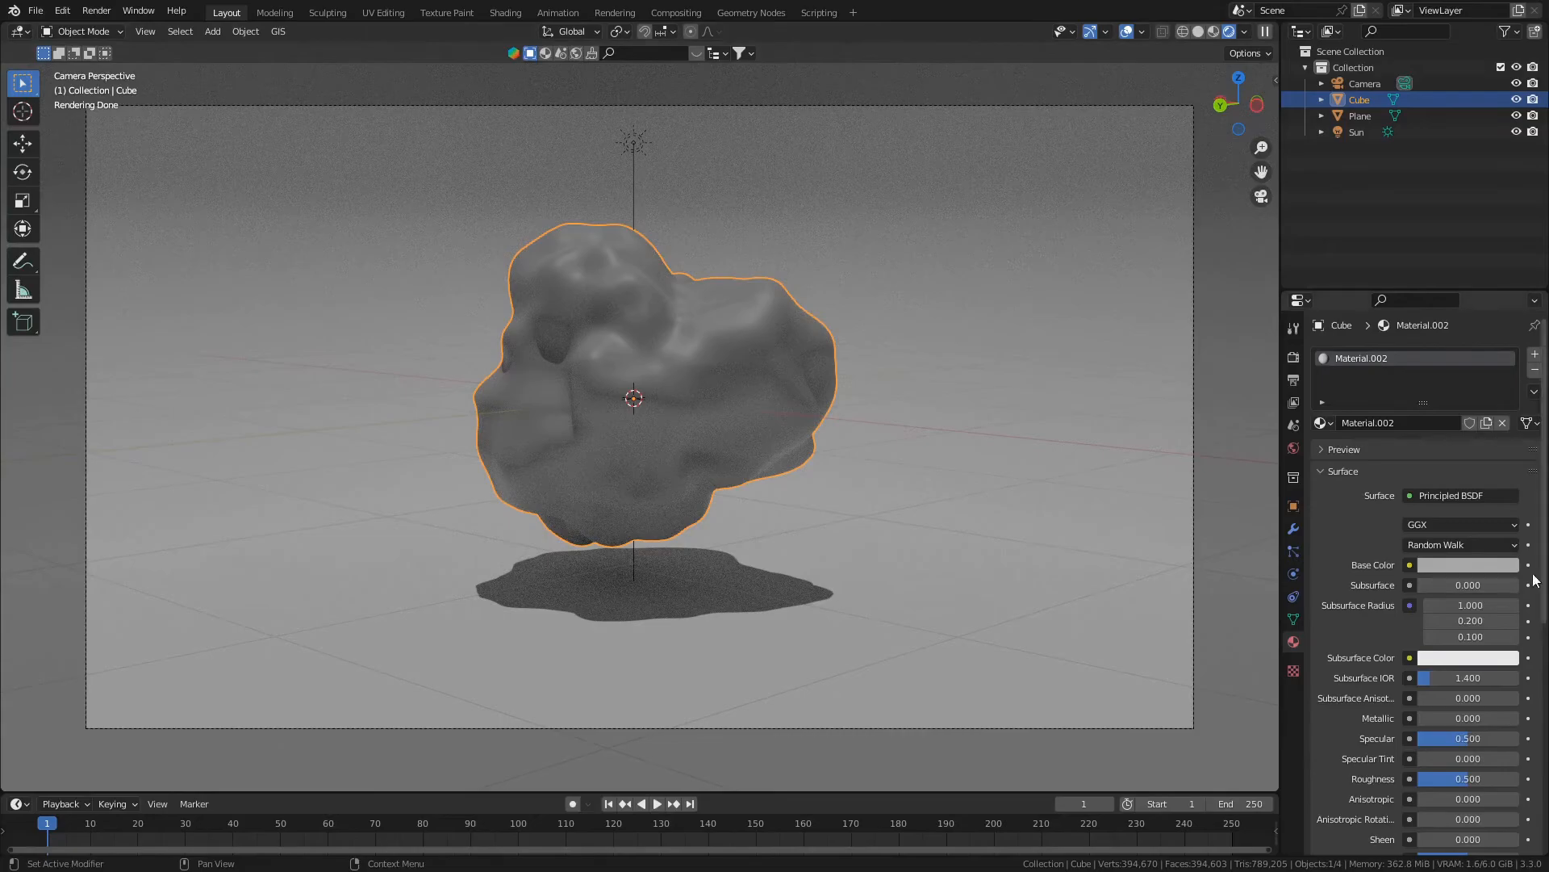
pyautogui.moveTo(1442, 715); pyautogui.dragTo(1517, 717)
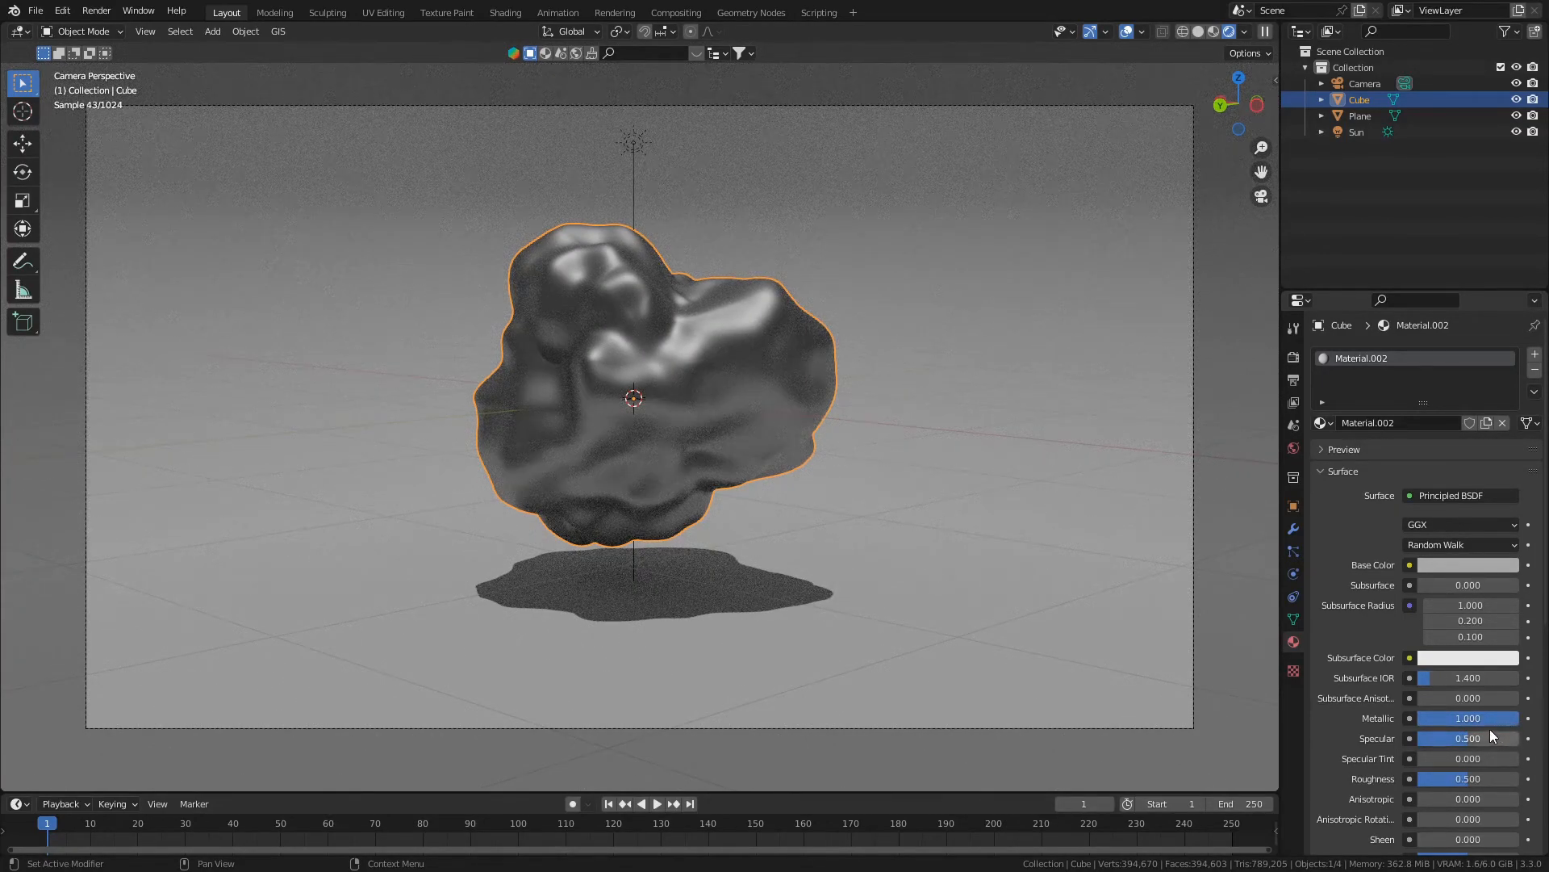
pyautogui.scroll(-2, 1388, 710)
pyautogui.moveTo(1470, 715); pyautogui.dragTo(1413, 699)
pyautogui.scroll(2, 1425, 634)
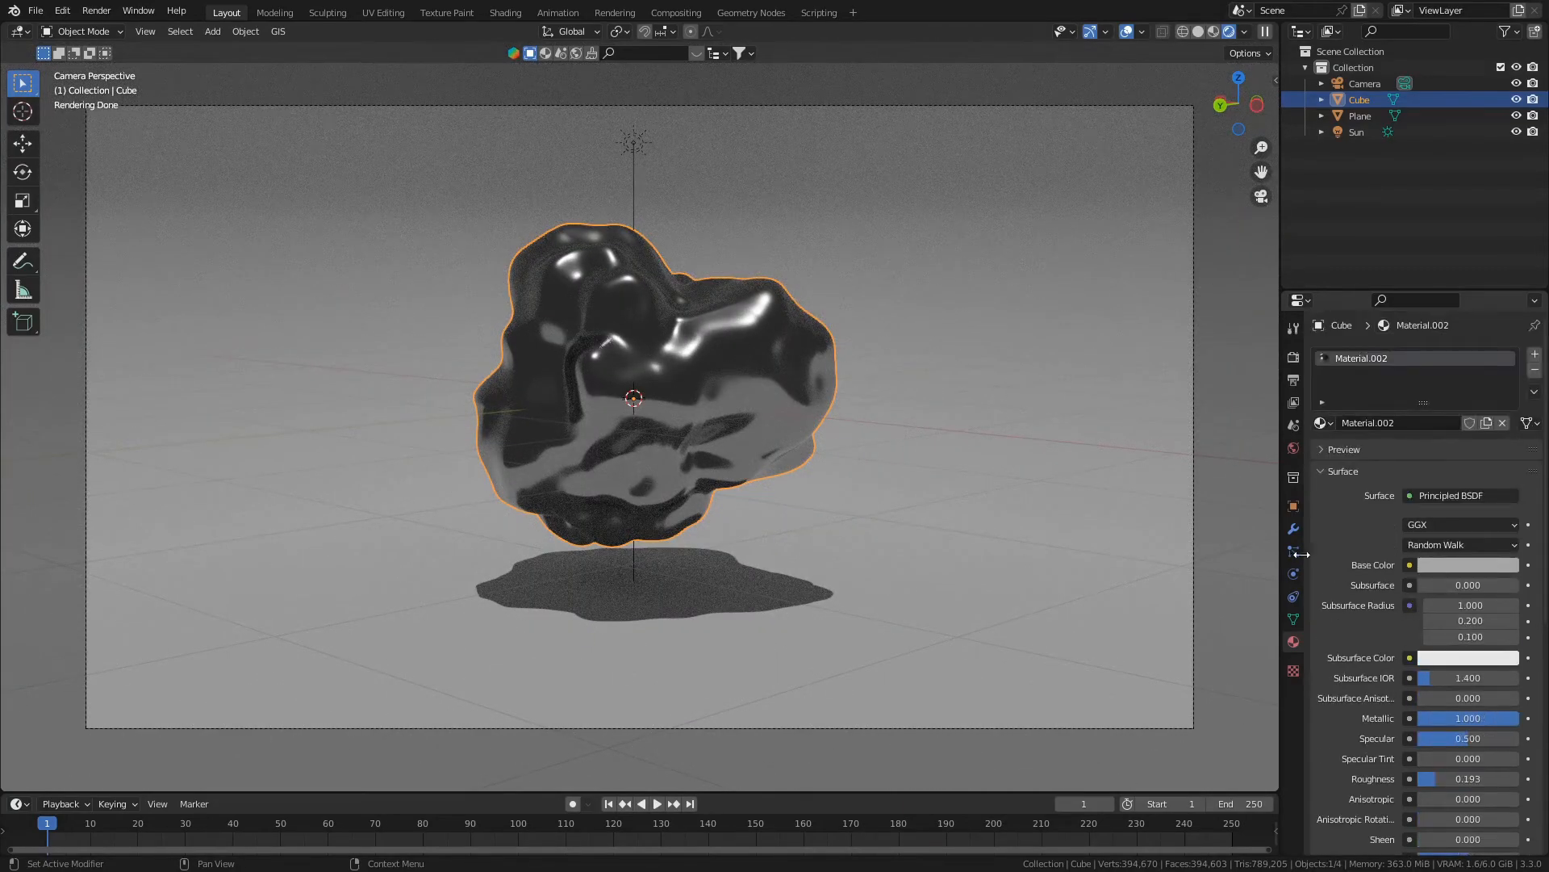
# - Replace the rock's material with the existing Material.001 and check its roughness value
pyautogui.click(1333, 424)
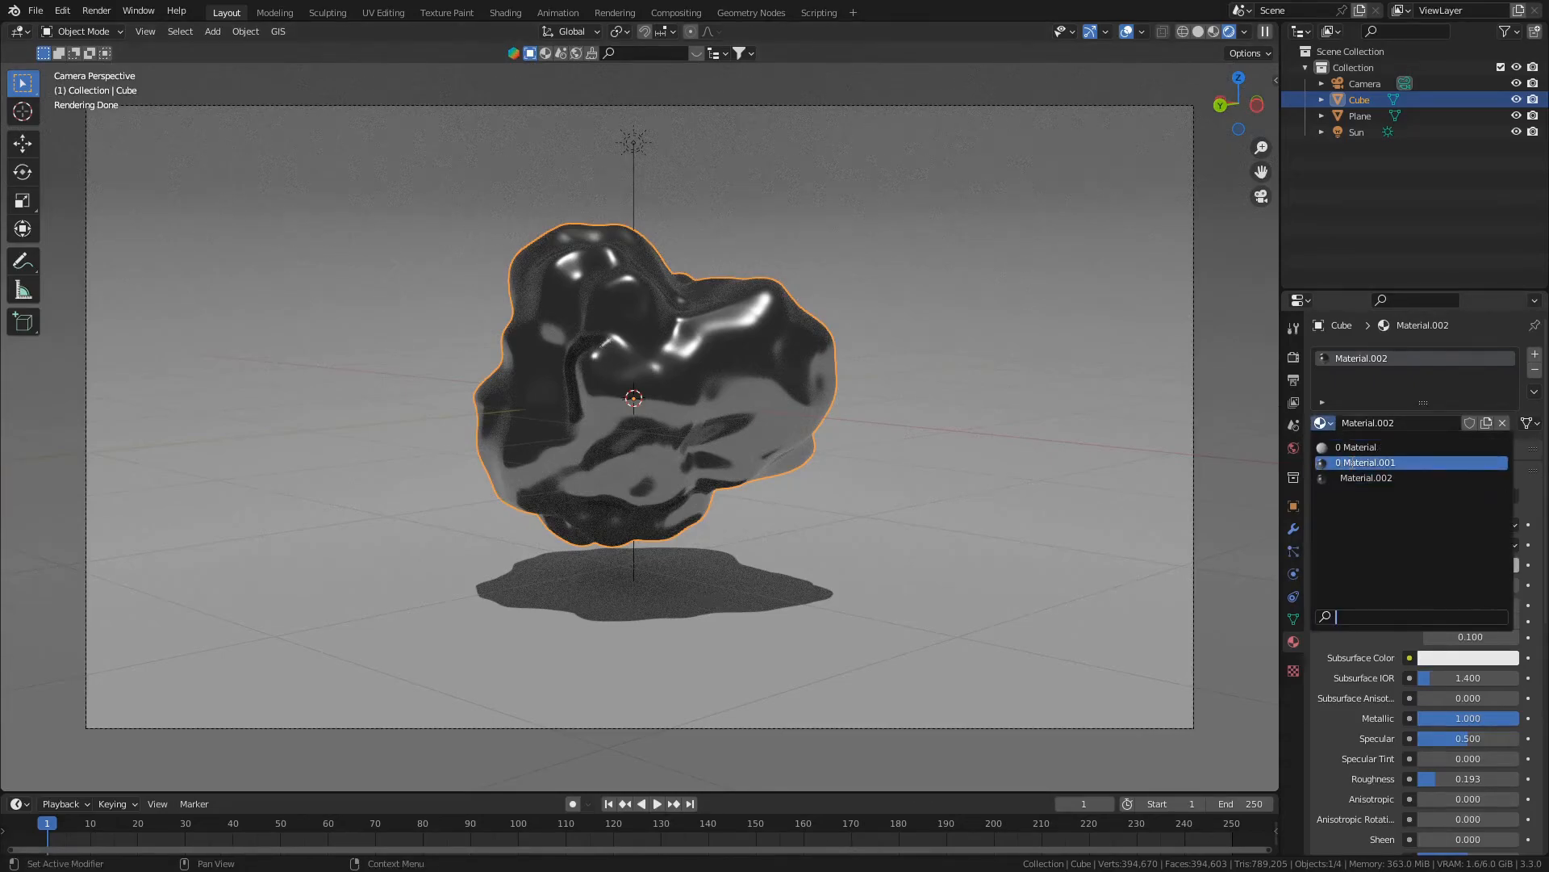
pyautogui.click(1411, 465)
pyautogui.scroll(-3, 1411, 465)
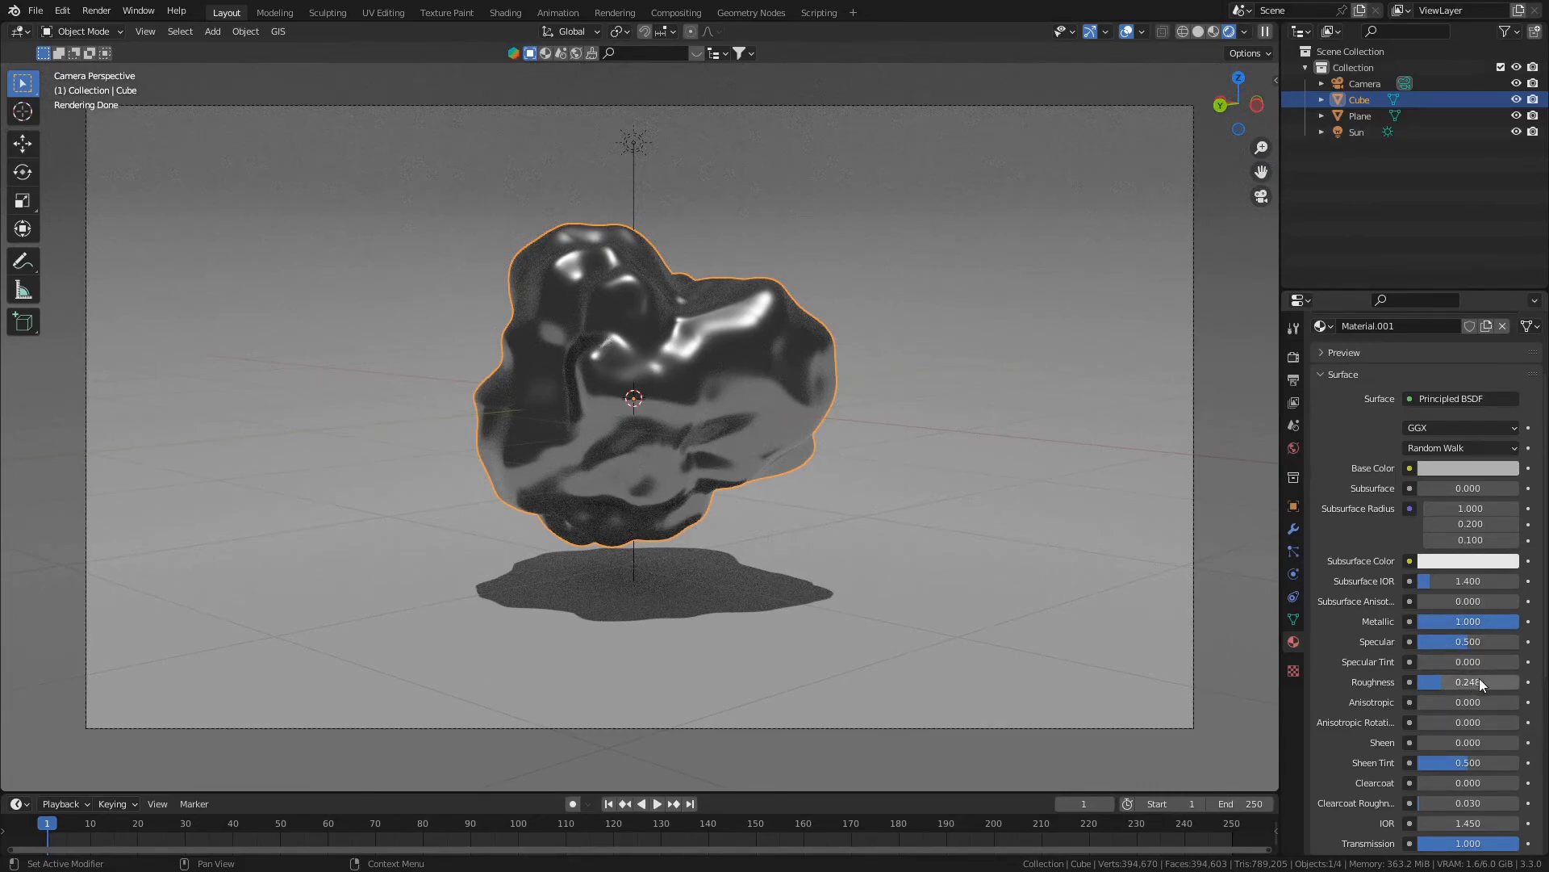
pyautogui.click(1445, 681)
pyautogui.press('Return')
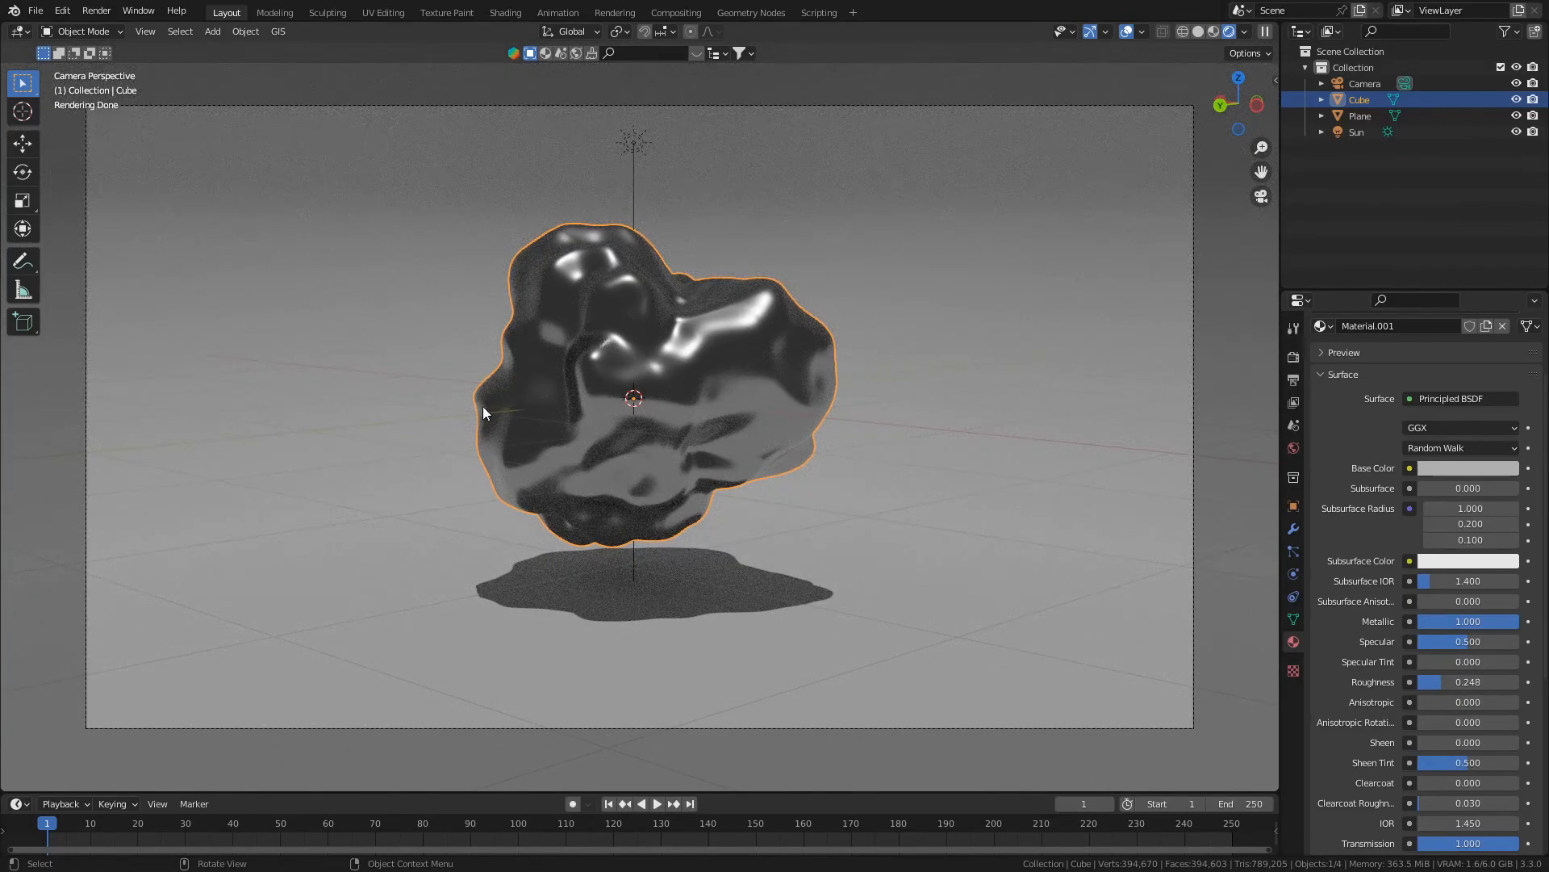
# - Render the camera view as a still image and inspect the whole result
pyautogui.click(1294, 356)
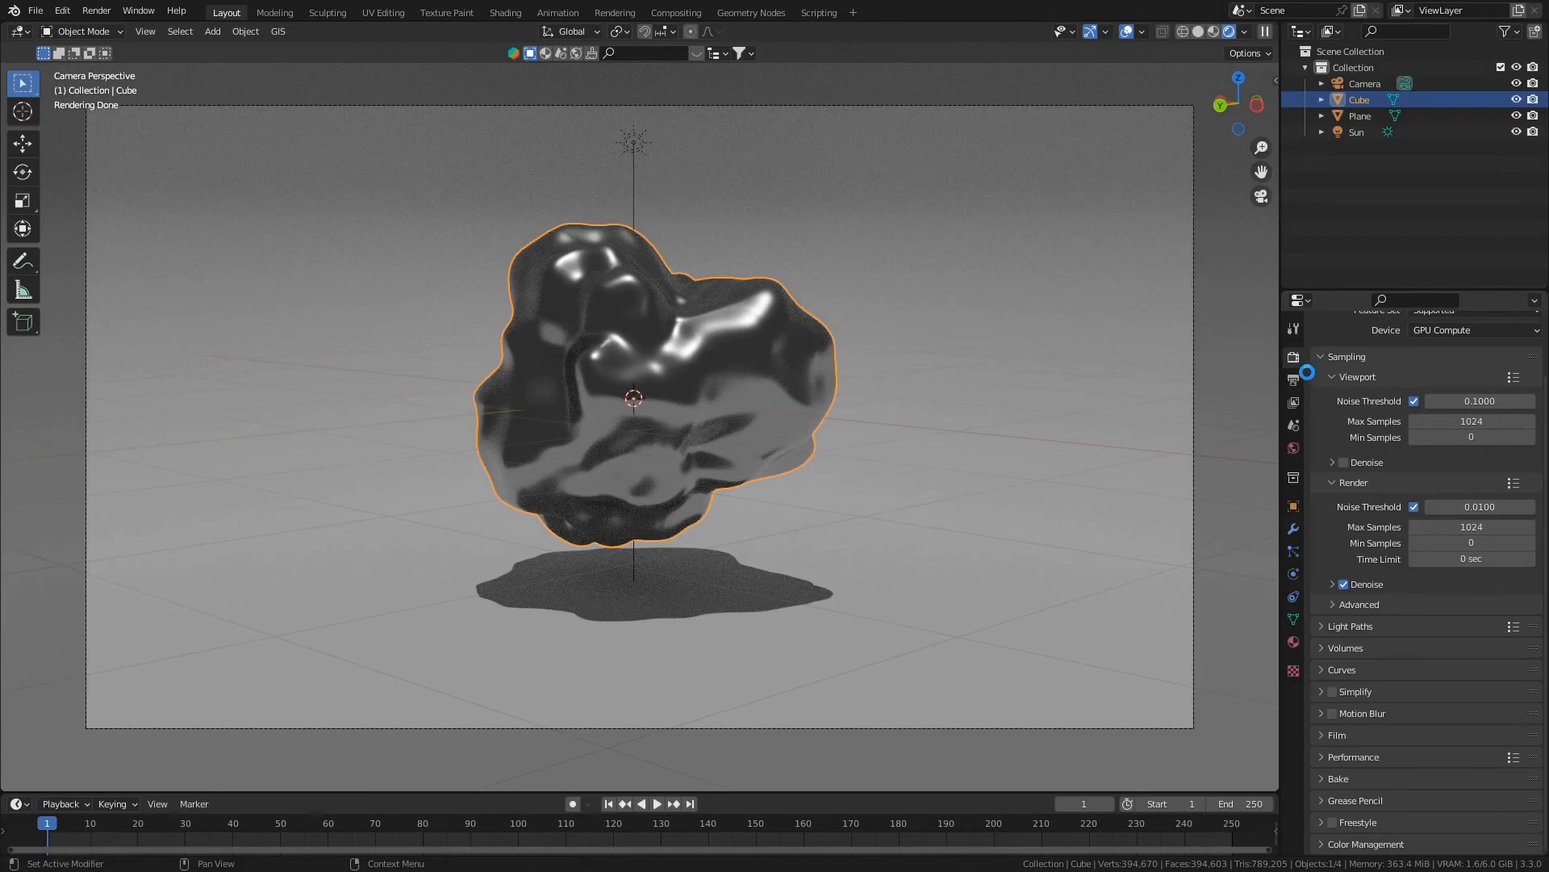
pyautogui.press('F12')
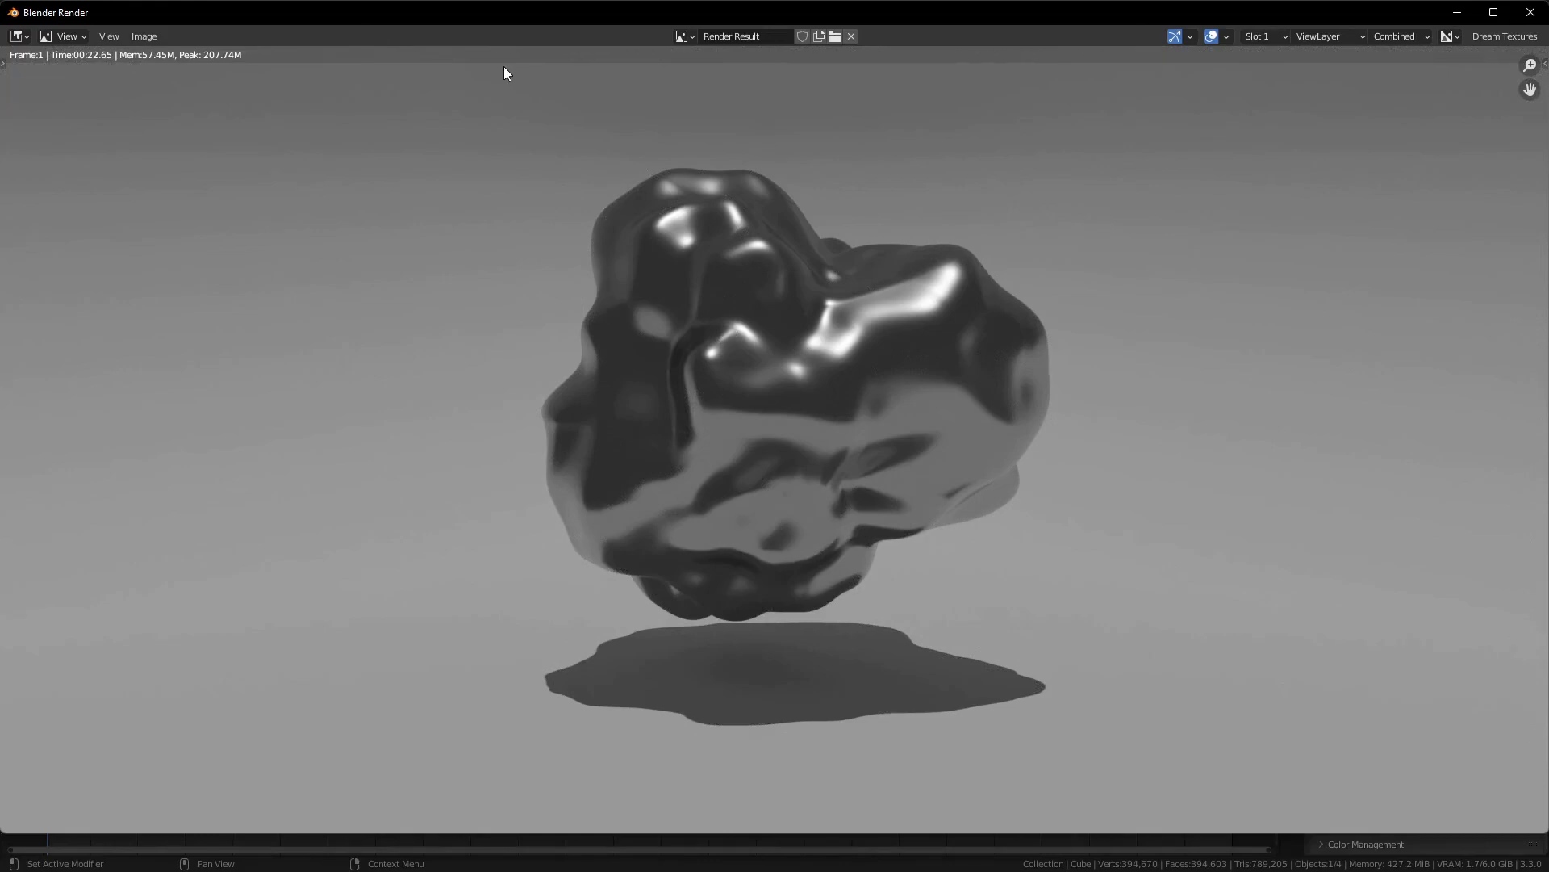
pyautogui.scroll(-2, 642, 187)
pyautogui.scroll(1, 638, 186)
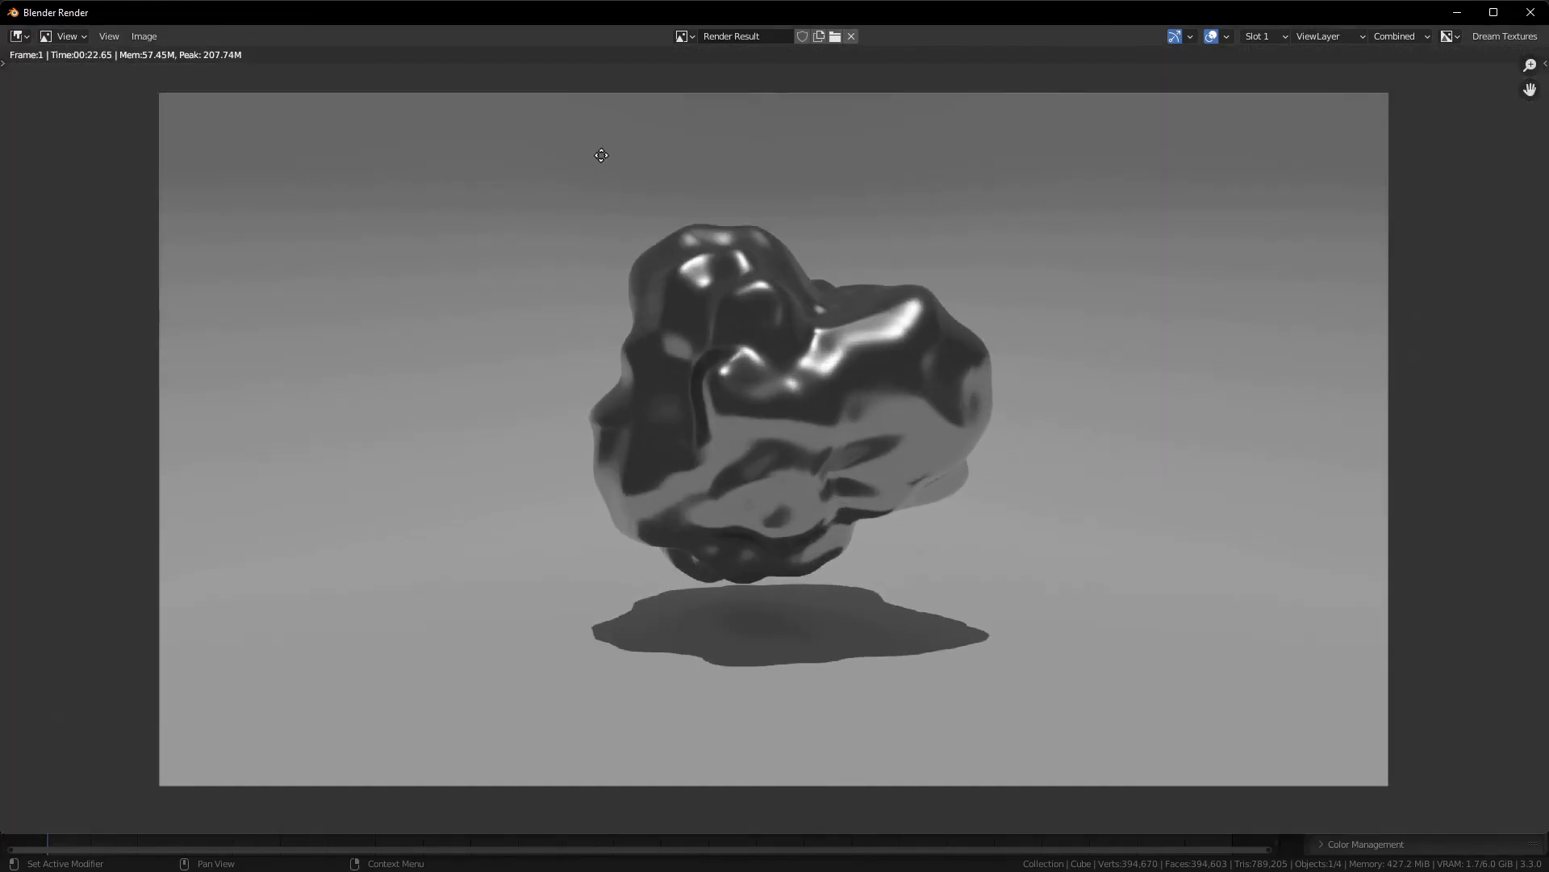